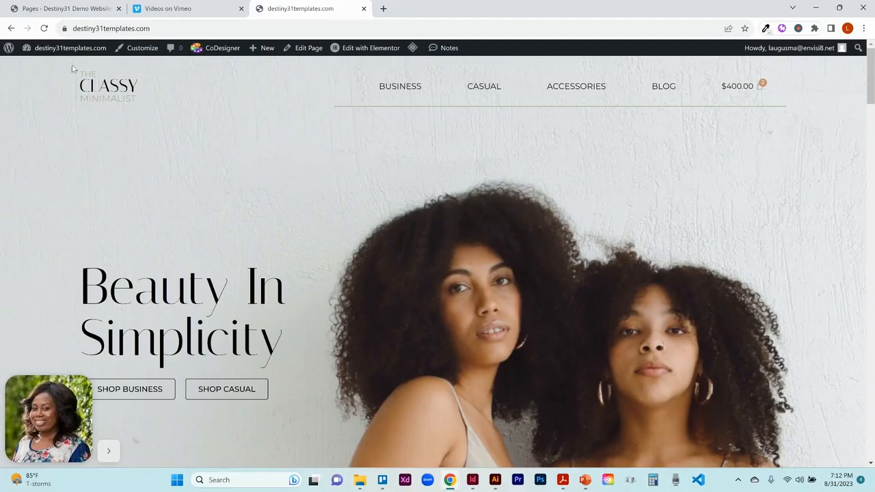
- Open the Pages list from the dashboard and view the Classy Minimalist Template page's quick-edit settings
left_click(60, 49)
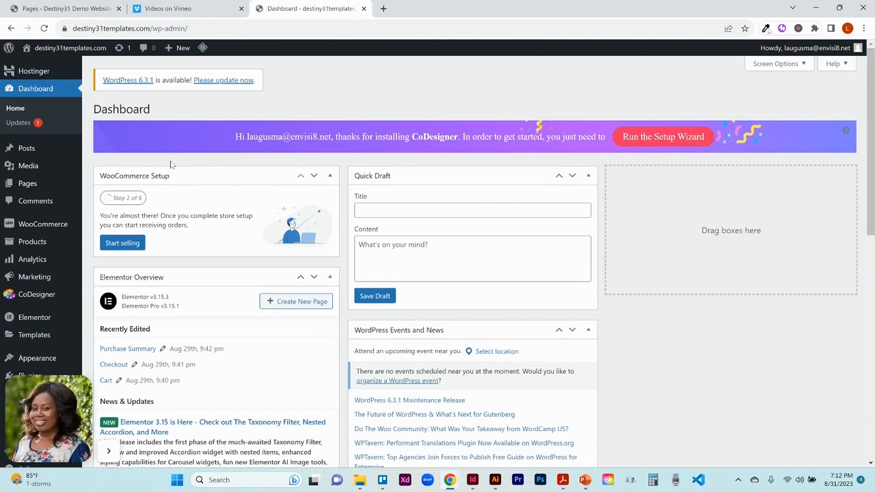
left_click(29, 191)
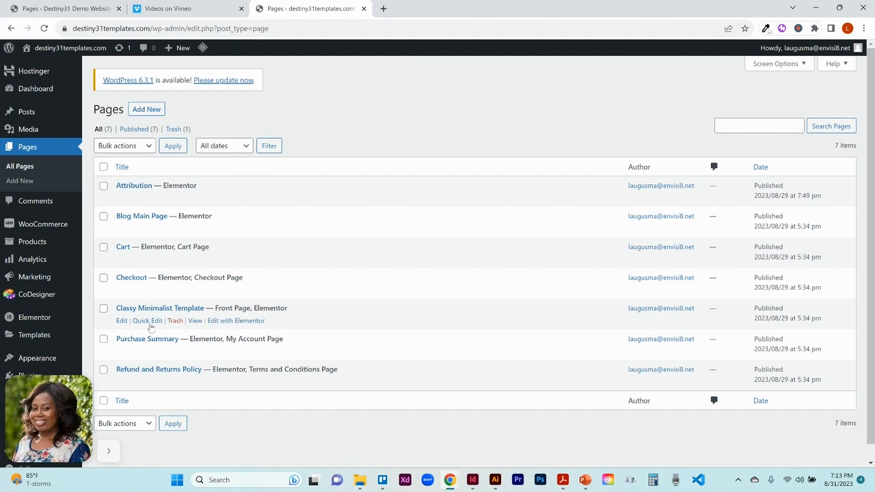
left_click(148, 321)
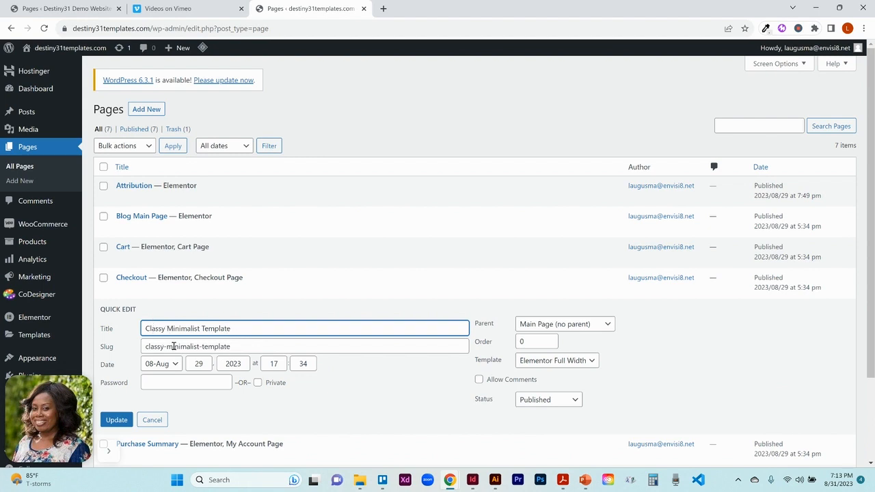
- On the demo site, view the Sweet Cakes Bakery page's quick-edit settings and close them with Update
left_click(66, 9)
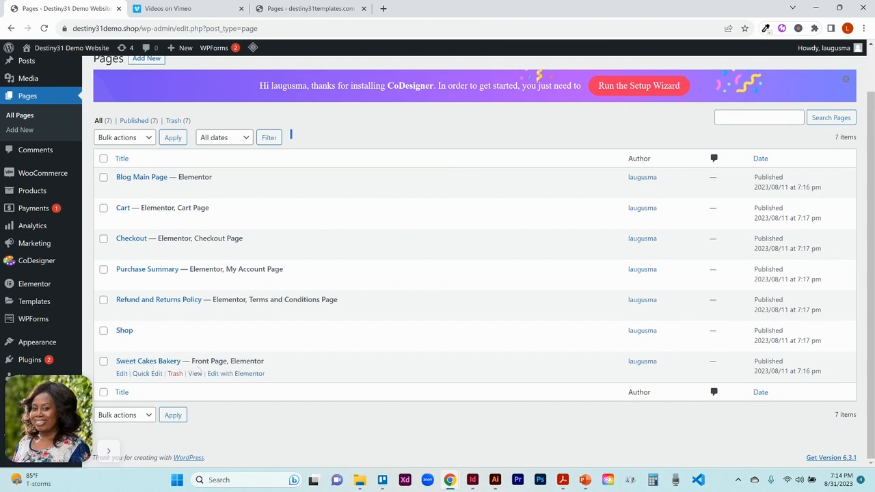
left_click(147, 374)
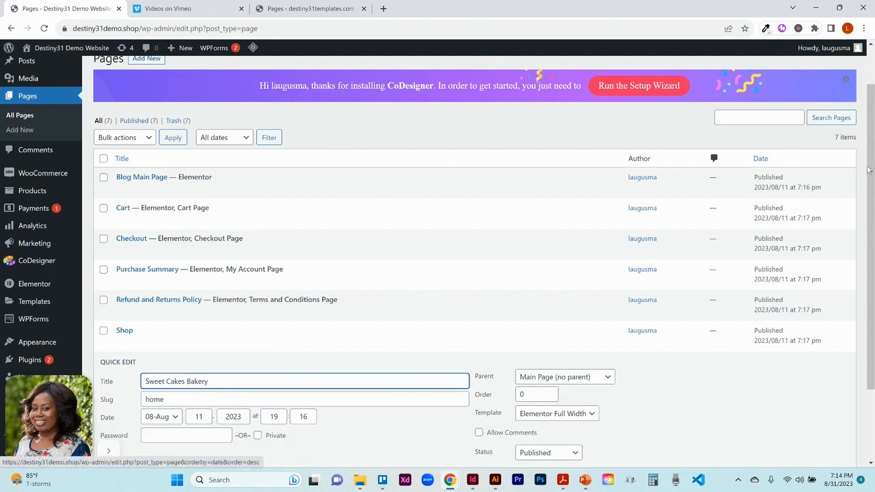
left_click_drag(868, 169, 868, 238)
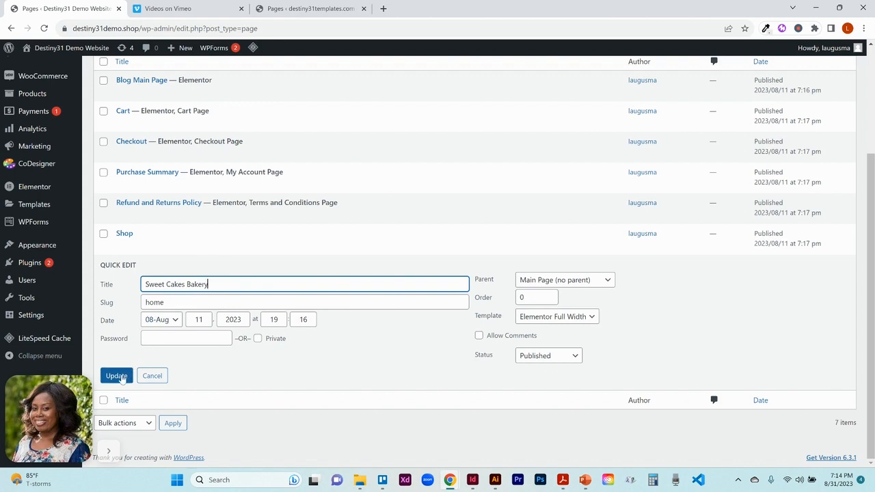
left_click(119, 378)
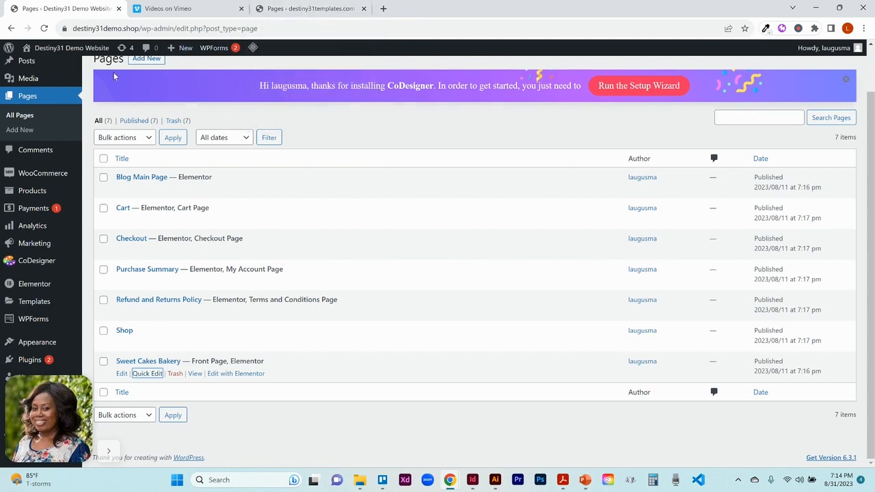
- Close the Classy Minimalist Template quick edit and open that page in Elementor
left_click(278, 9)
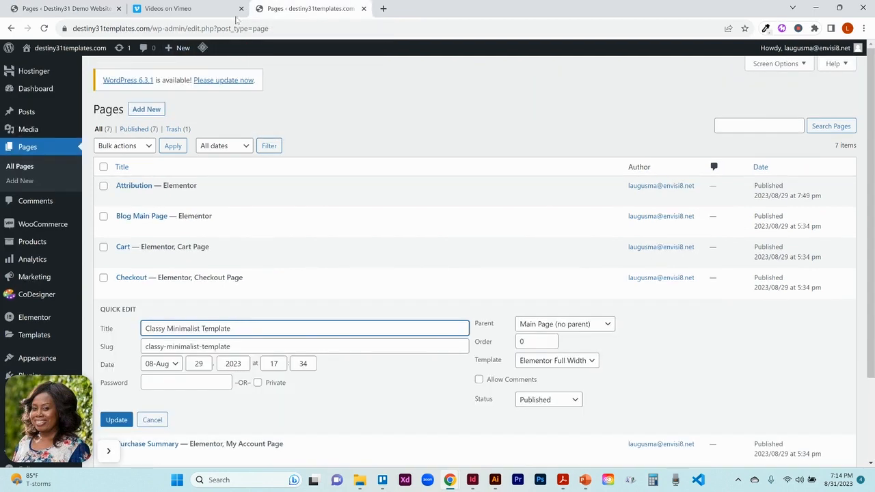
mouse_move(80, 54)
left_click(117, 420)
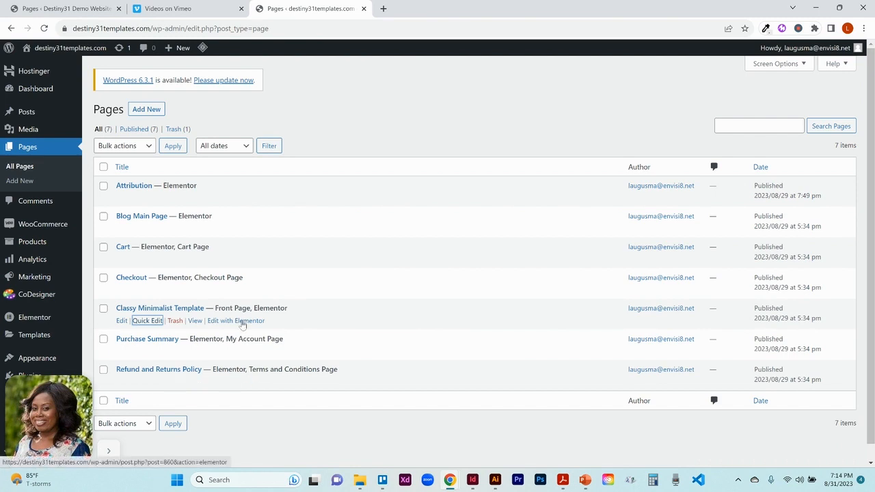
left_click(243, 323)
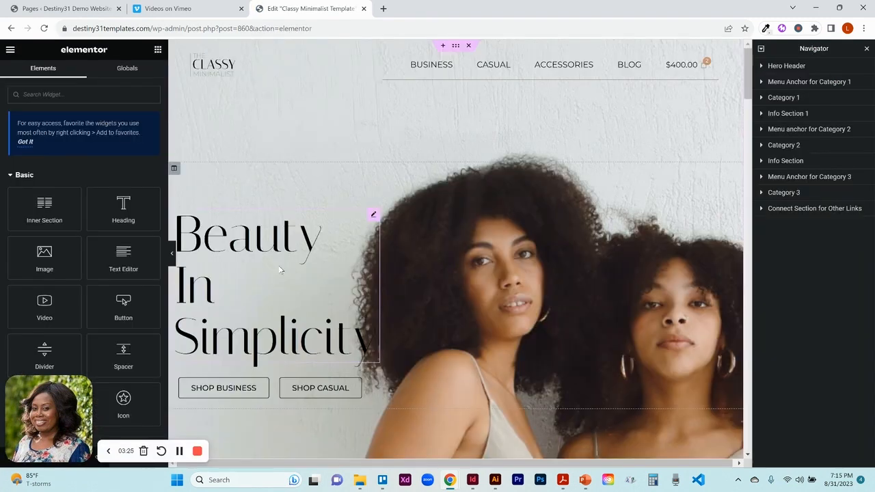
- Open the Sweet Cakes Bakery page in Elementor from the demo site's page list
left_click(92, 11)
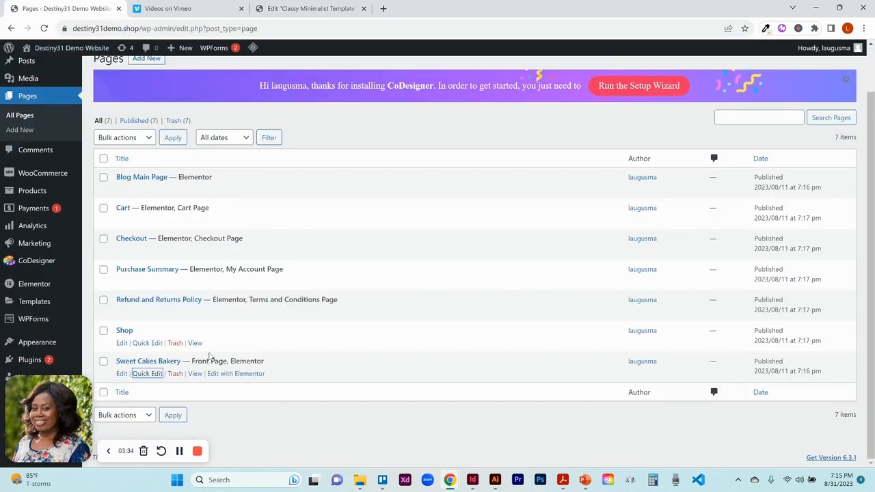
left_click(236, 374)
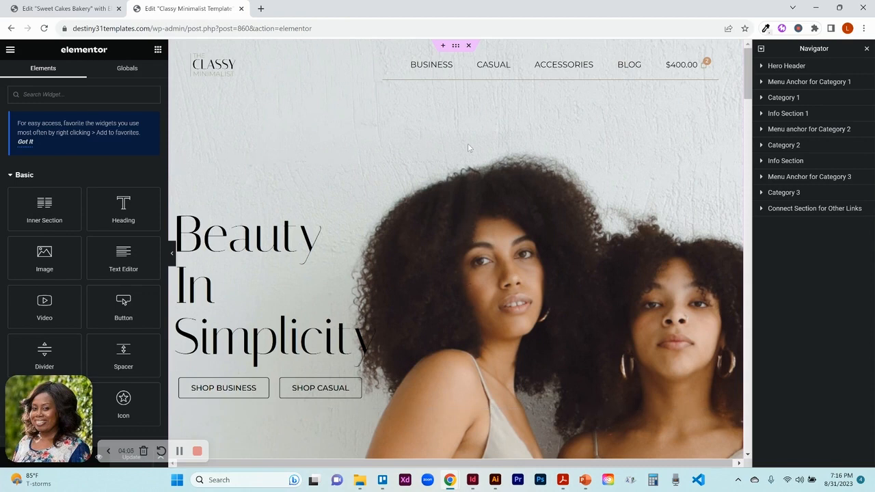
- Open the Classy Minimalist header template for editing and select its Desktop Header section
left_click(471, 65)
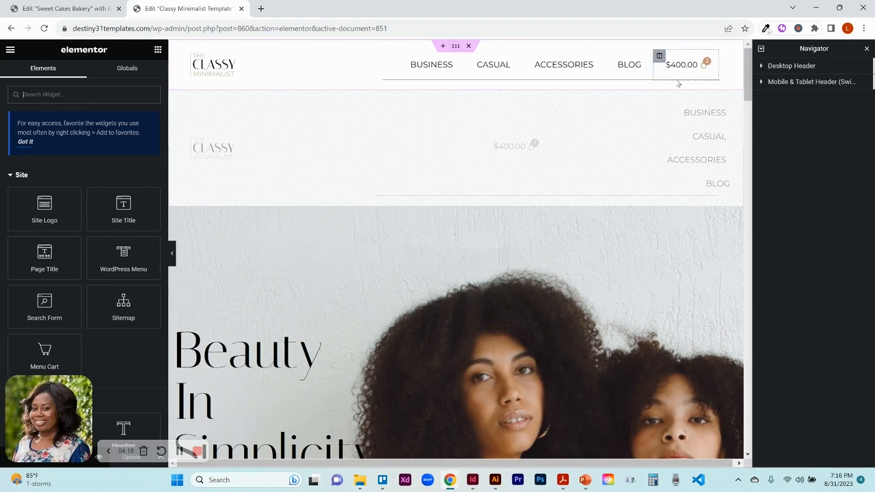
left_click(777, 69)
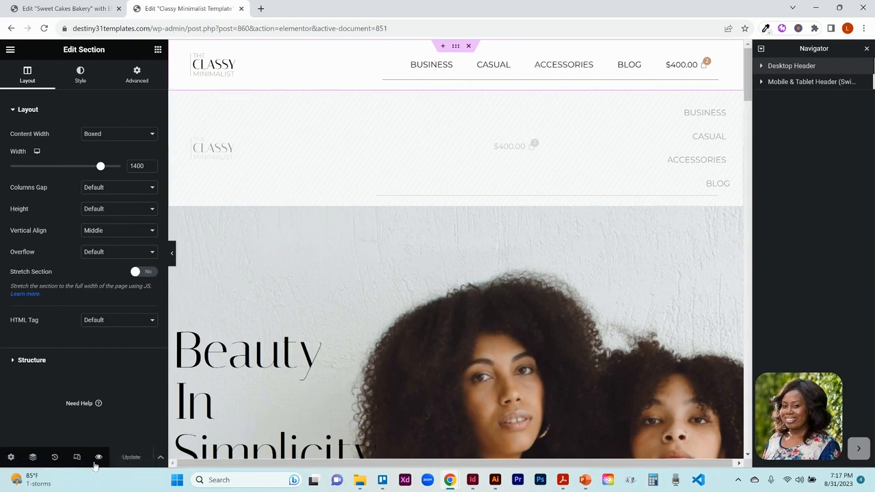
- Preview the header in responsive mode, switching between mobile, tablet and desktop views
left_click(78, 458)
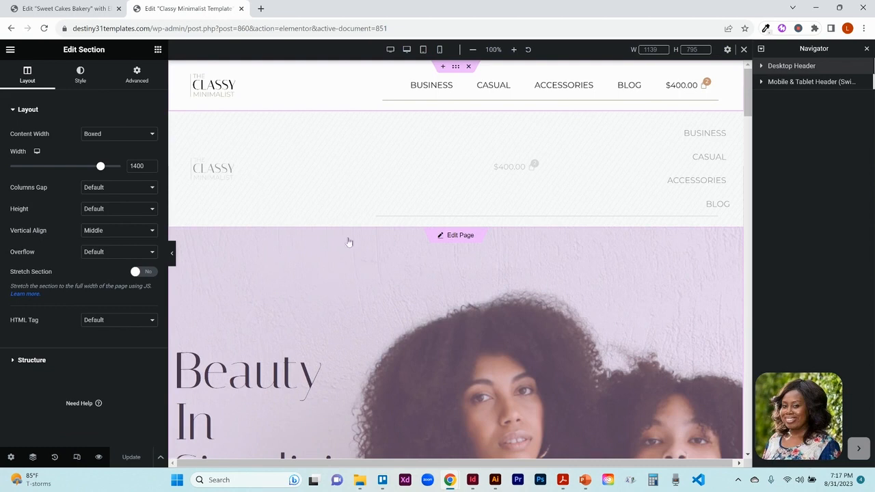
left_click(441, 50)
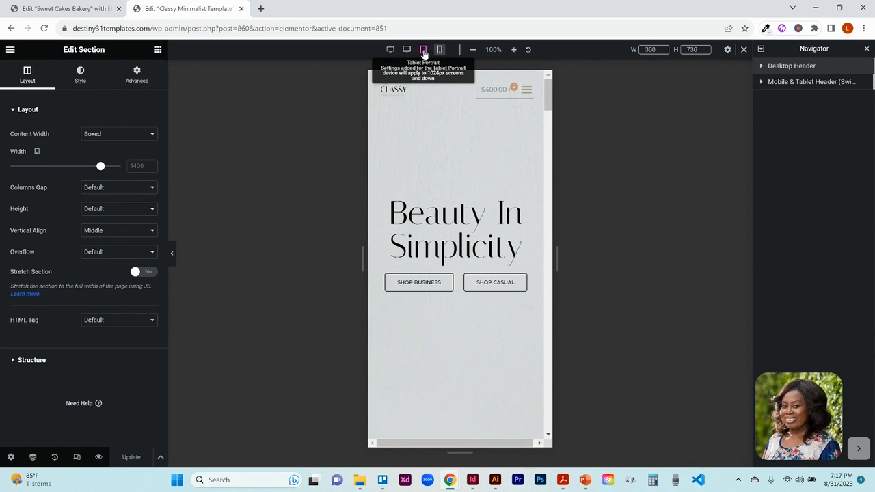
left_click(424, 52)
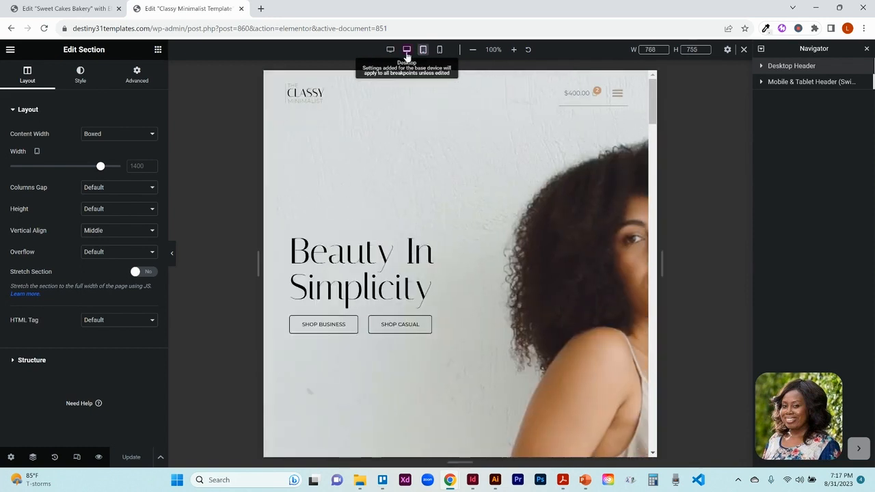
left_click(407, 52)
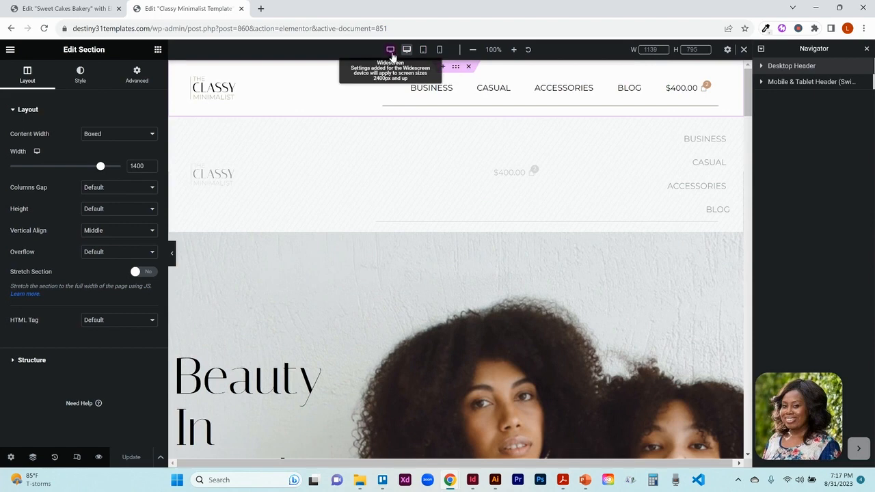
left_click(440, 52)
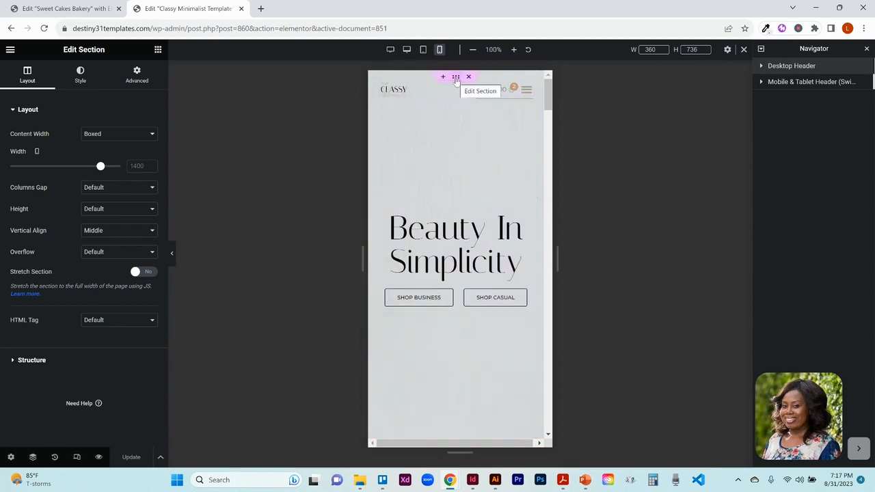
- Expand both header sections in the Navigator and inspect the desktop header's Logo, Navigation Menu and Cart columns
left_click(457, 81)
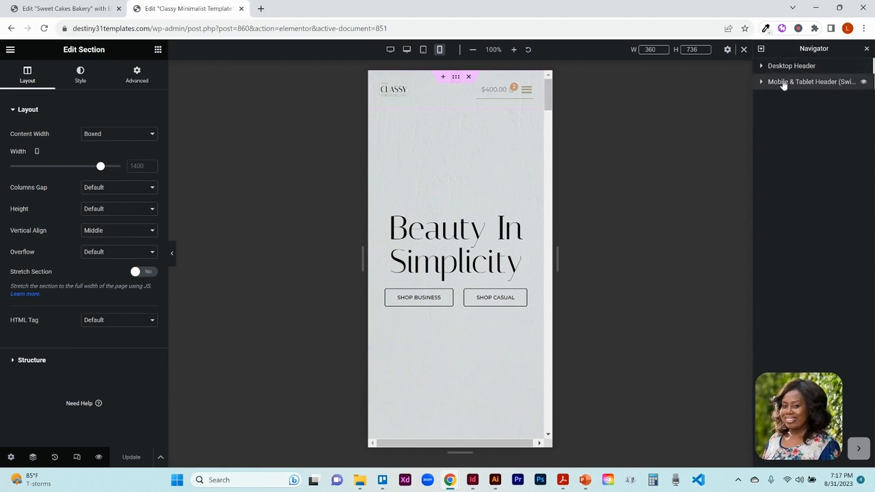
left_click(762, 66)
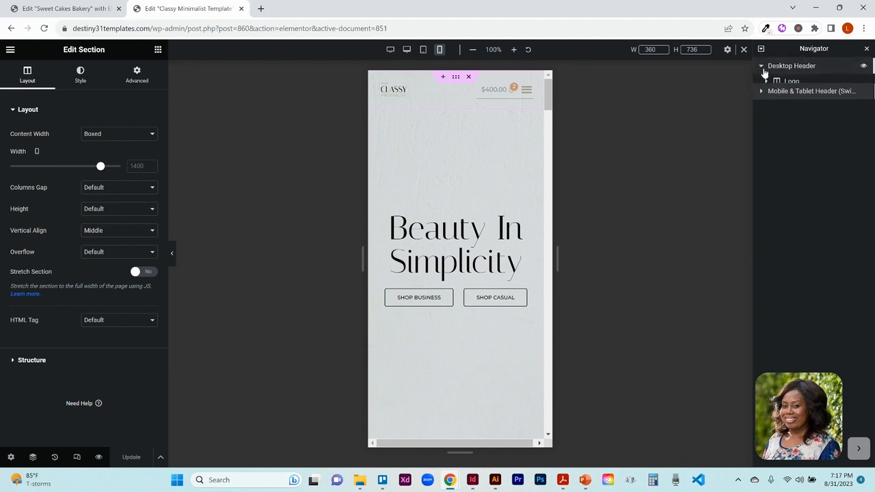
left_click(762, 129)
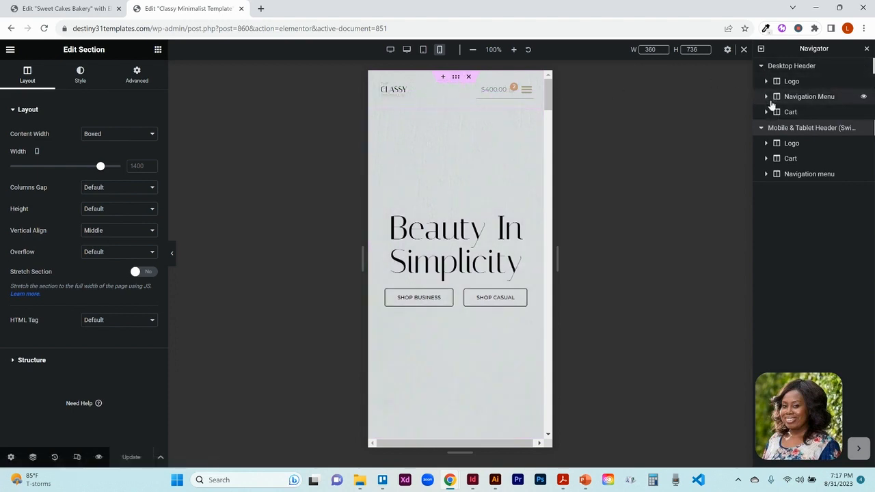
left_click(407, 50)
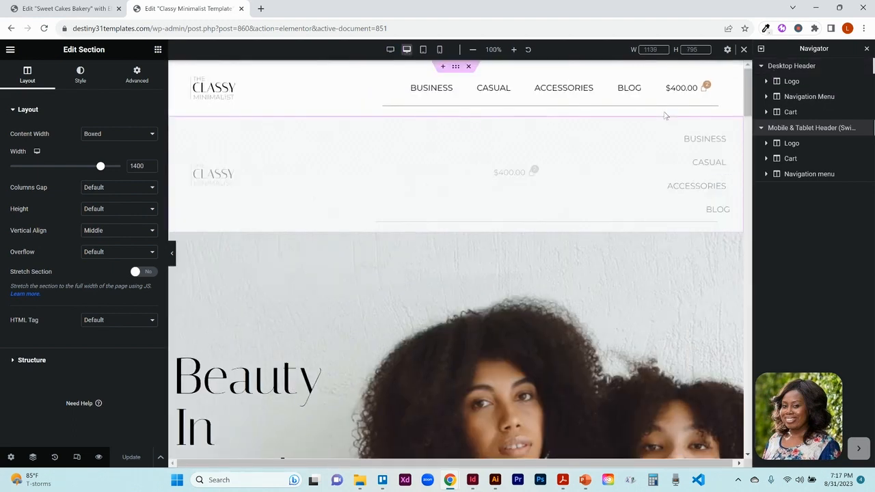
left_click(792, 82)
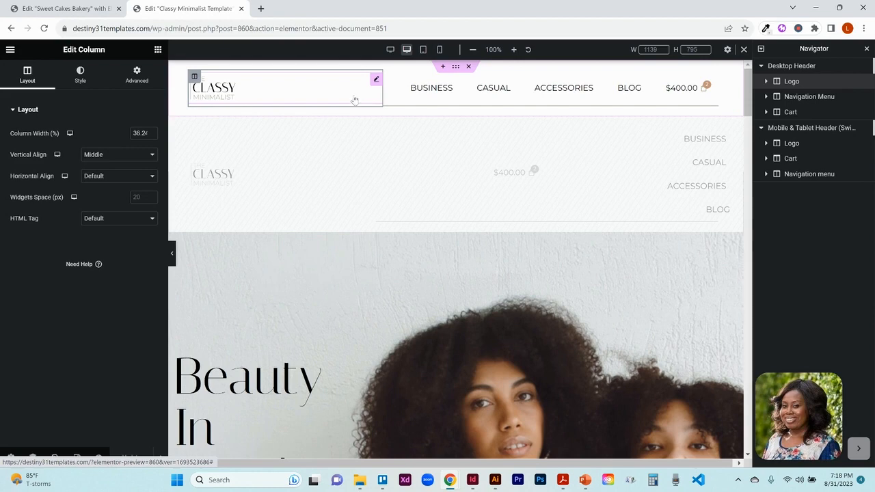
left_click(801, 99)
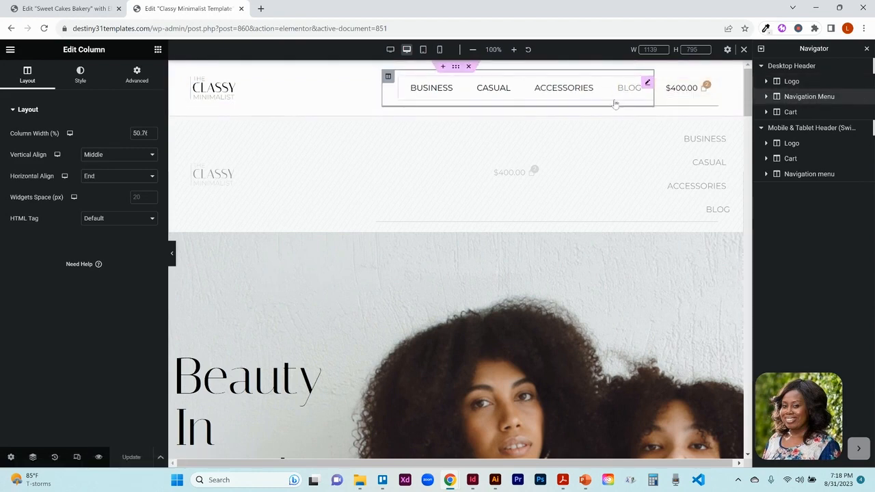
left_click(805, 116)
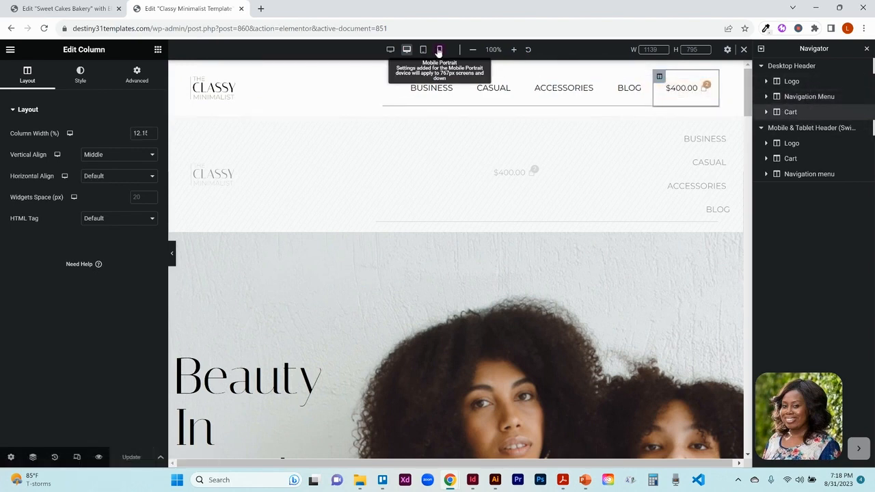
- Switch to mobile view and inspect the Mobile & Tablet Header's Logo, Cart and Navigation menu columns
left_click(439, 51)
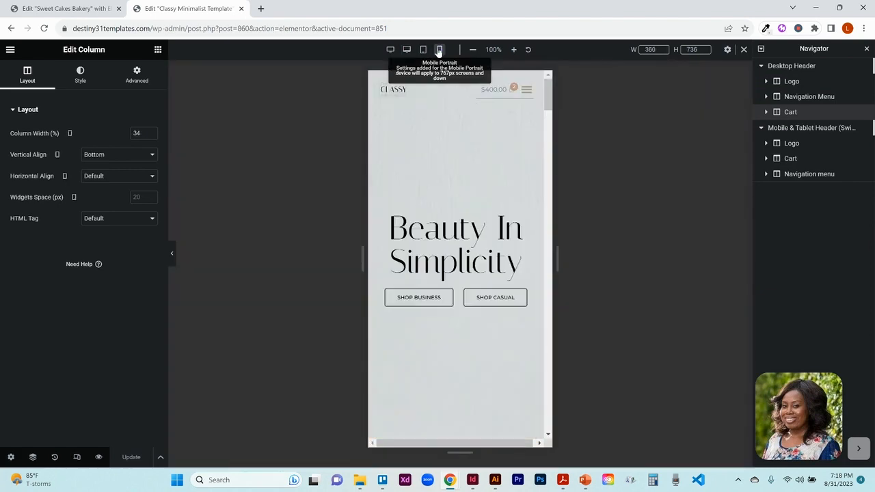
left_click(788, 130)
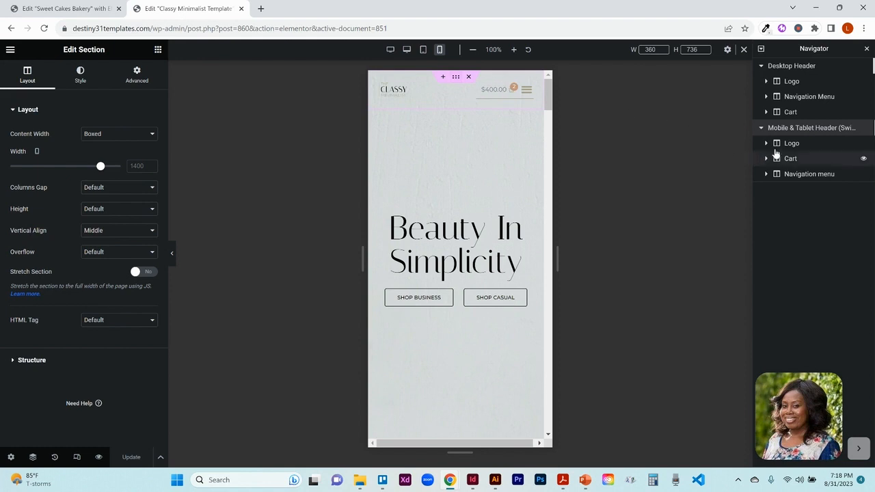
left_click(783, 143)
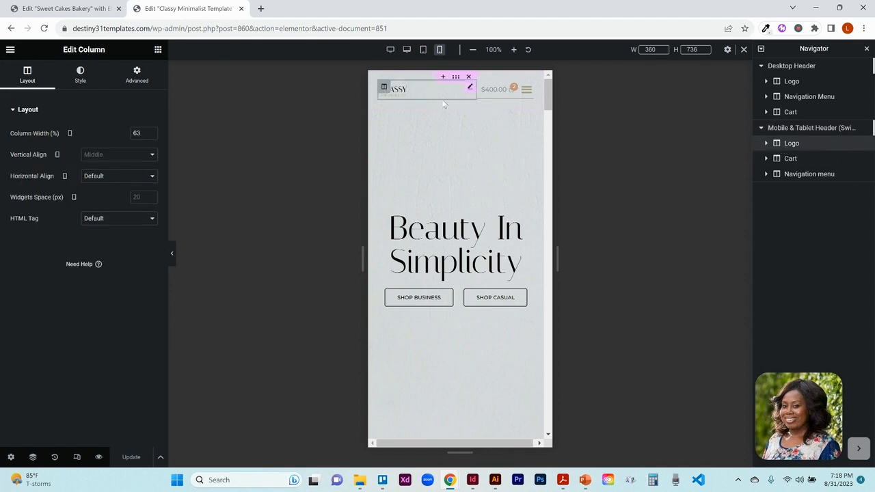
left_click(790, 160)
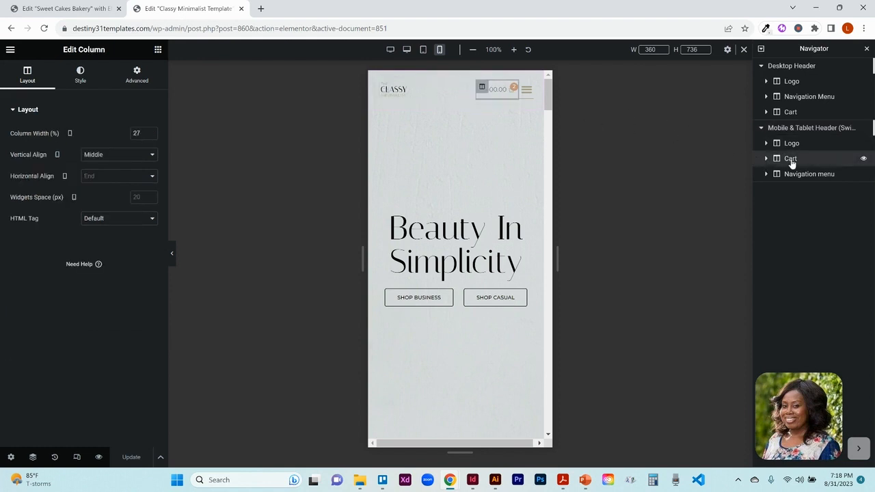
left_click(812, 179)
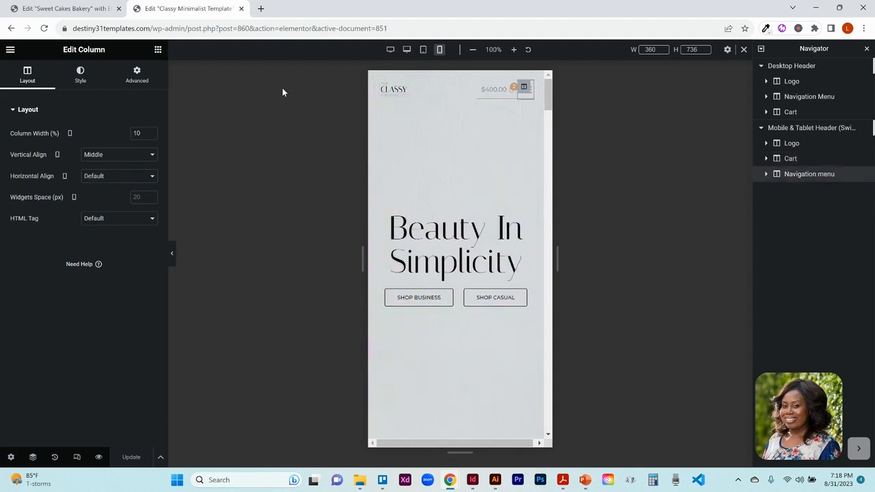
- On the Sweet Cakes Bakery page, open the header for editing and preview the page with the panel hidden
left_click(74, 10)
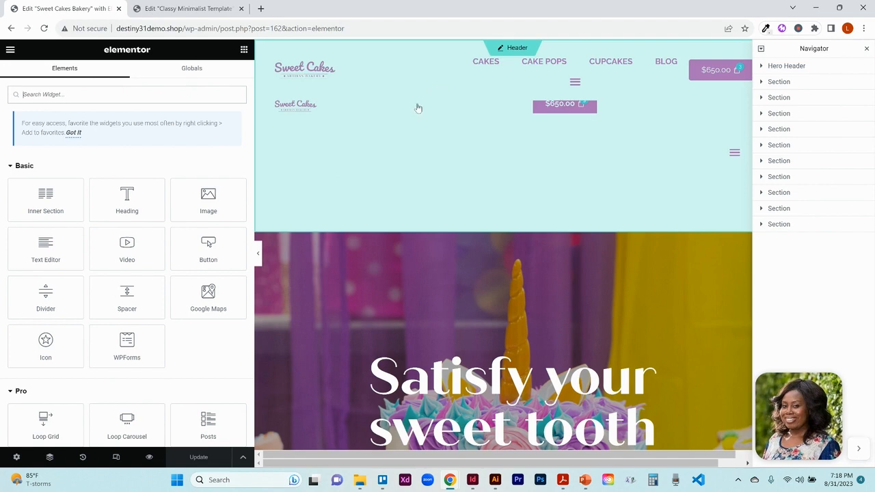
left_click(528, 48)
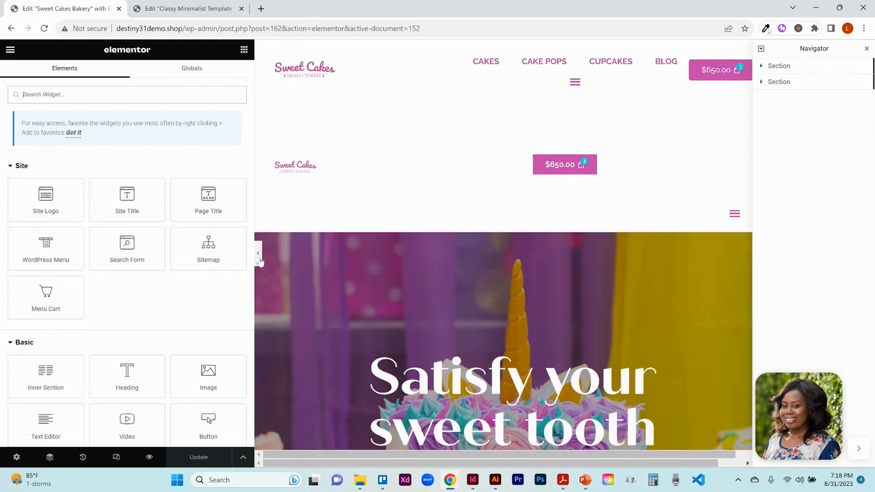
left_click(257, 255)
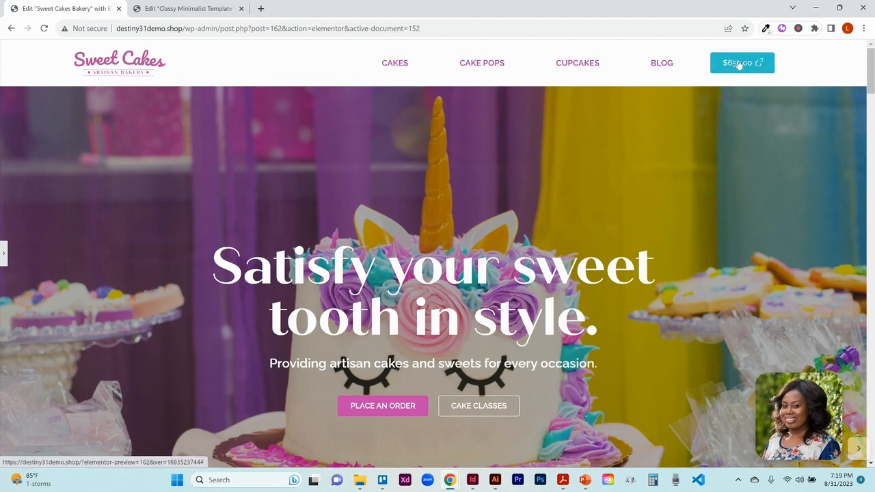
left_click(4, 254)
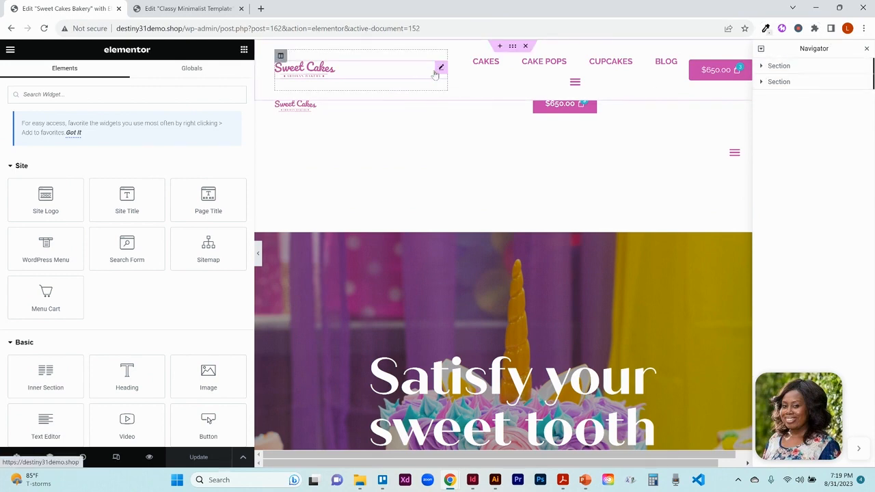
- Open the header logo image's settings and browse the media library to check the selected logo file
left_click(442, 69)
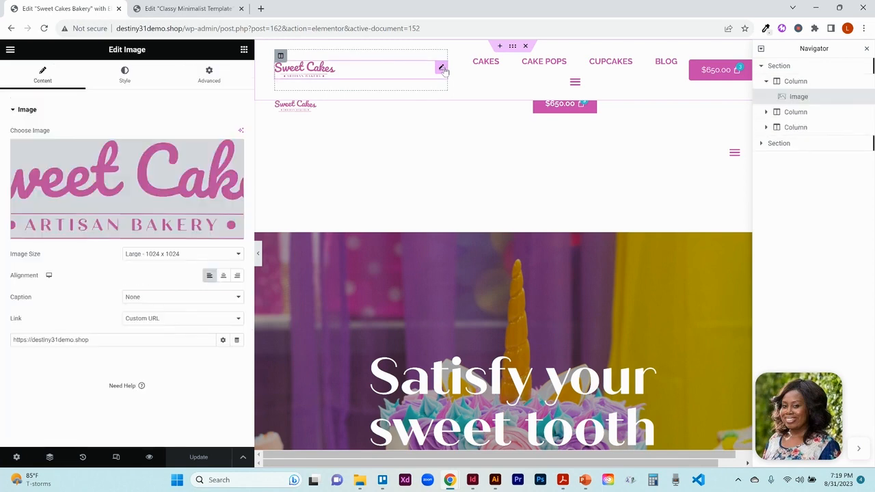
left_click(129, 191)
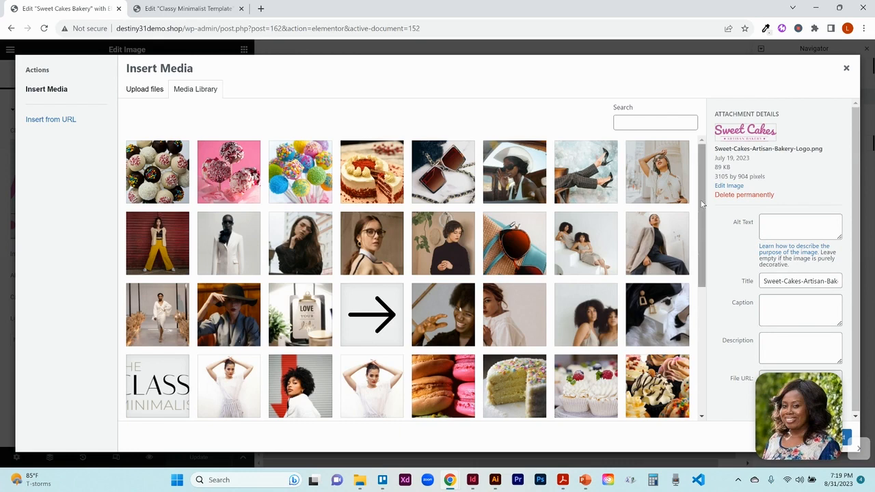
left_click_drag(702, 204, 694, 357)
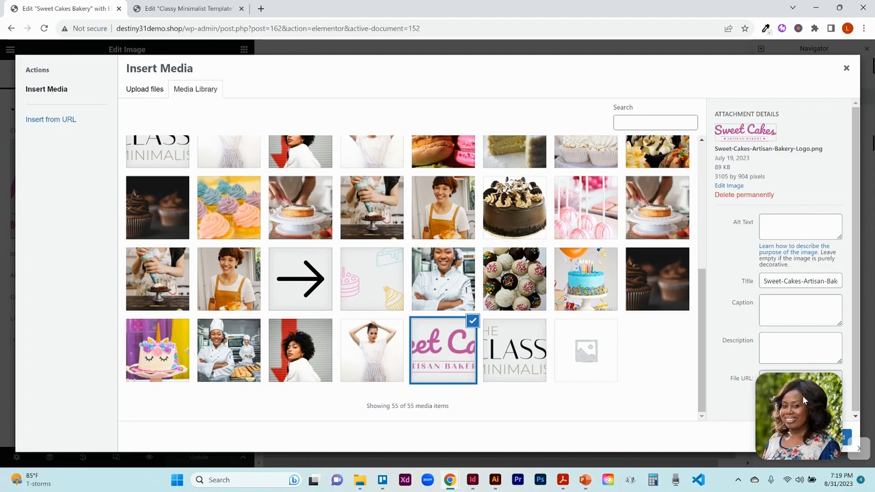
left_click_drag(804, 400, 649, 410)
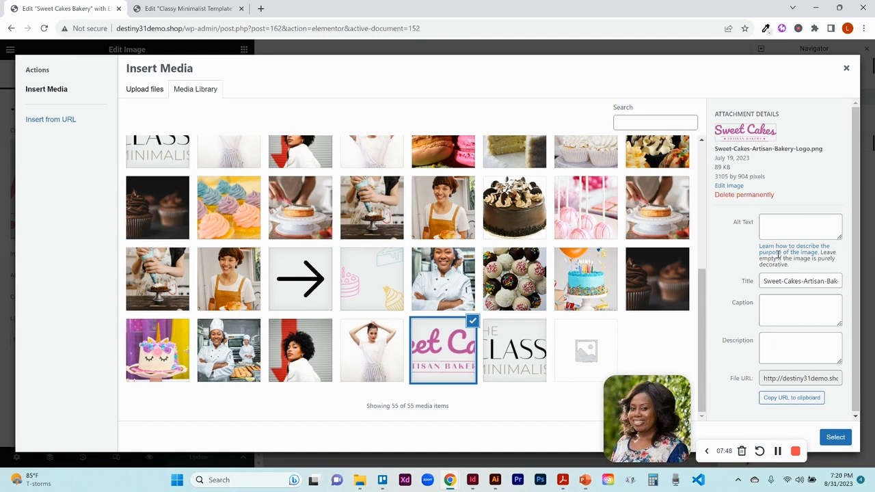
left_click(847, 69)
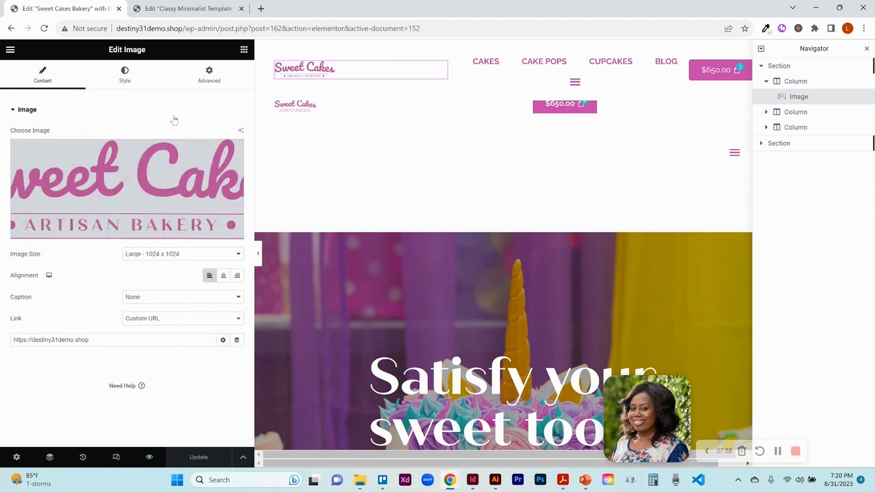
- Examine the site's domain in the address bar and the logo image's width setting
left_click(184, 28)
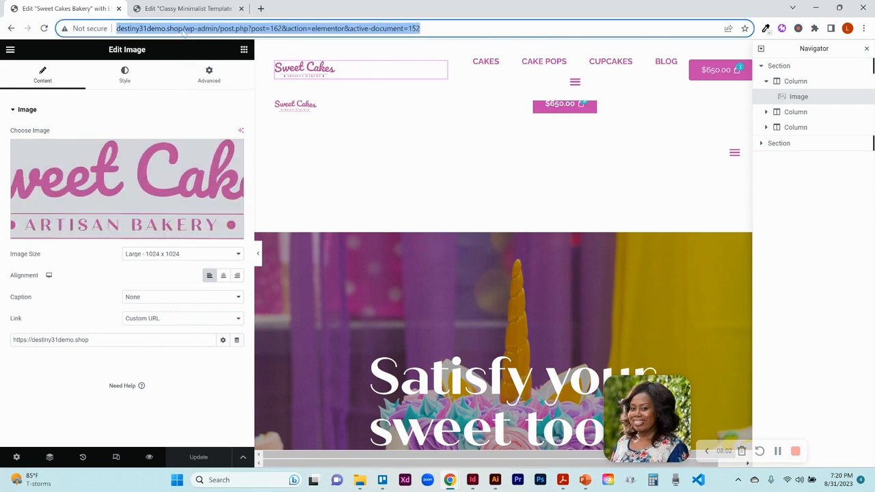
left_click(183, 28)
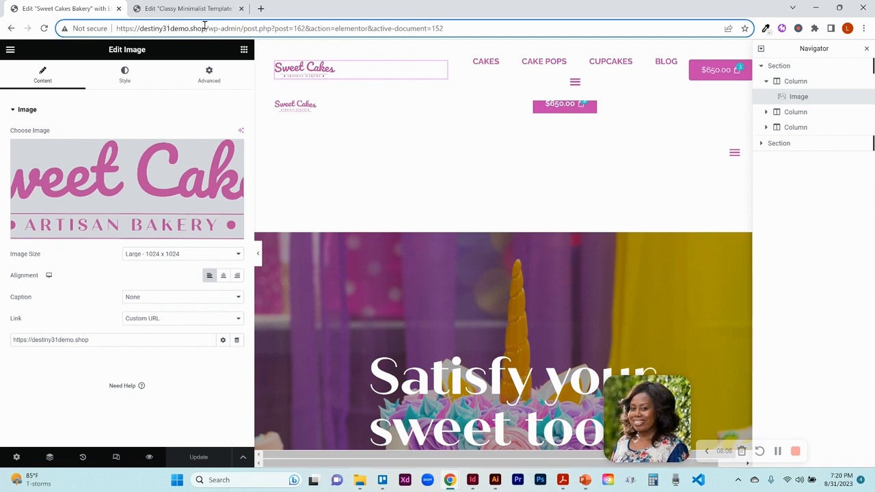
left_click_drag(206, 28, 106, 30)
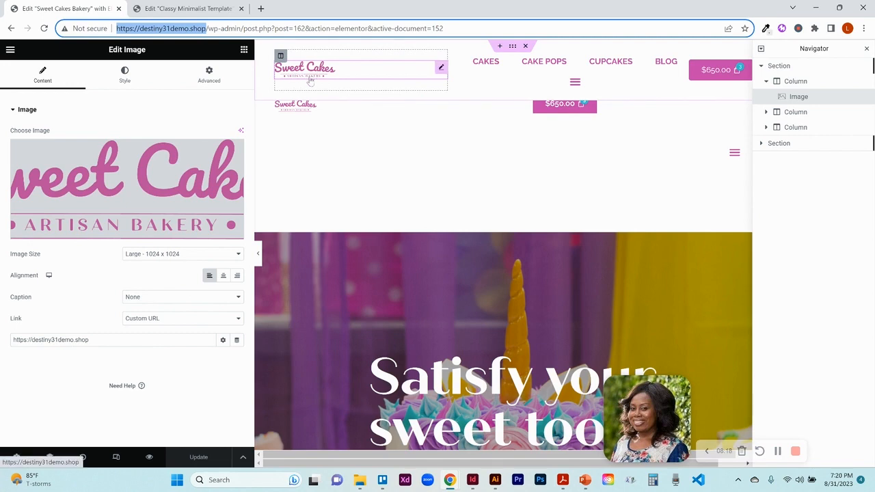
left_click(128, 83)
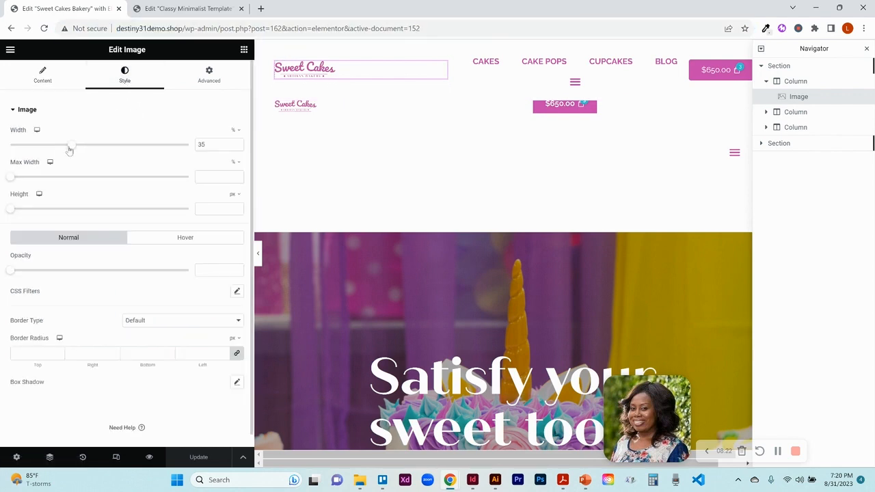
mouse_move(73, 149)
left_mouse_down()
mouse_move(88, 148)
mouse_move(73, 152)
left_mouse_up()
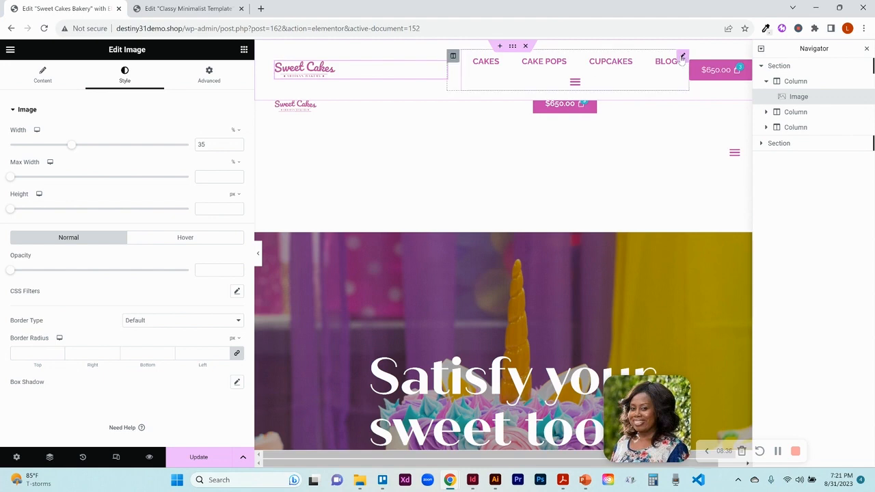
- Switch the header navigation widget's menu to Main Menu and back to Main Menu duplicate
left_click(681, 58)
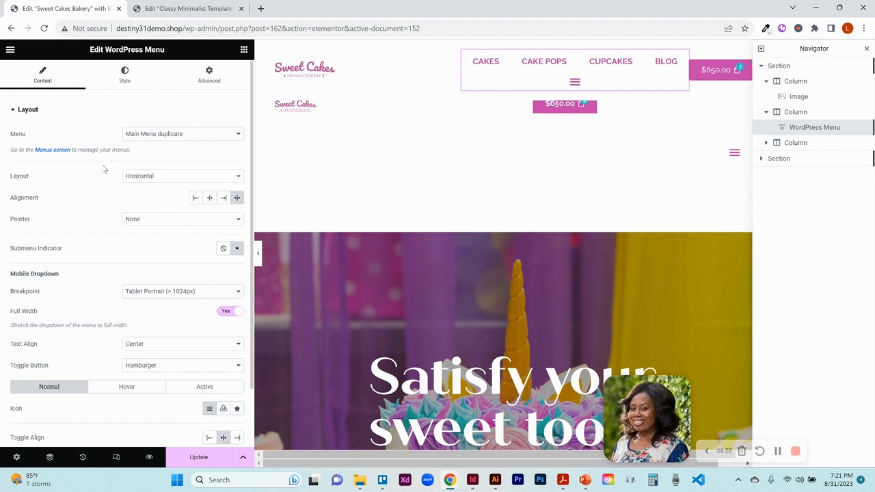
left_click(203, 137)
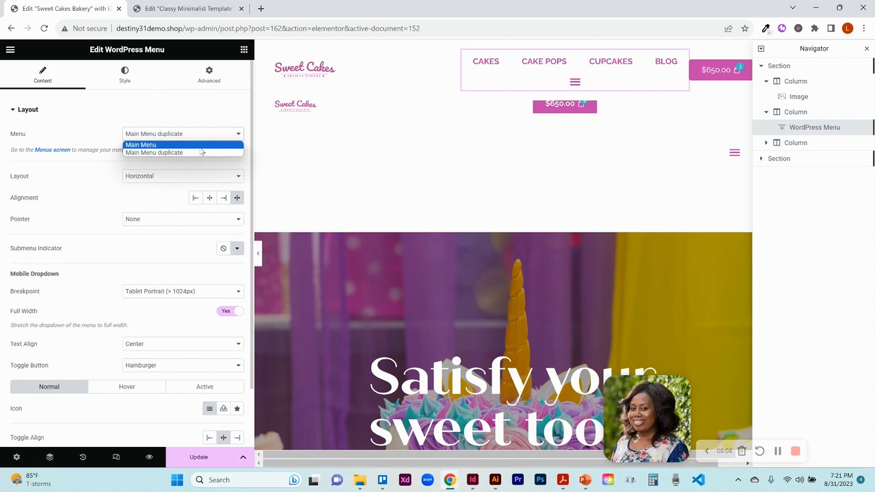
left_click(202, 148)
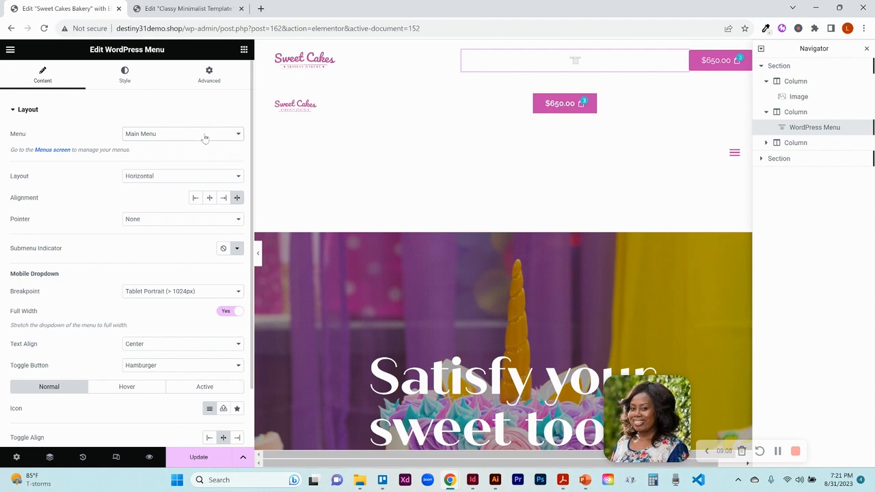
left_click(205, 136)
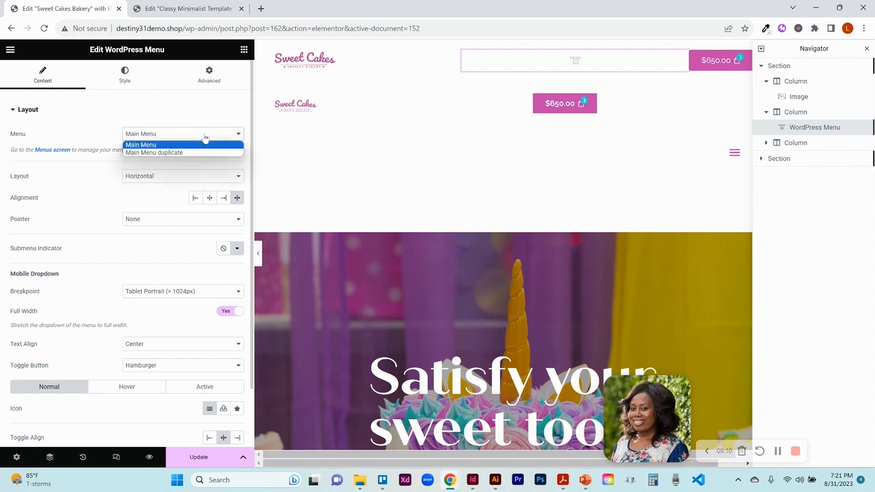
left_click(195, 152)
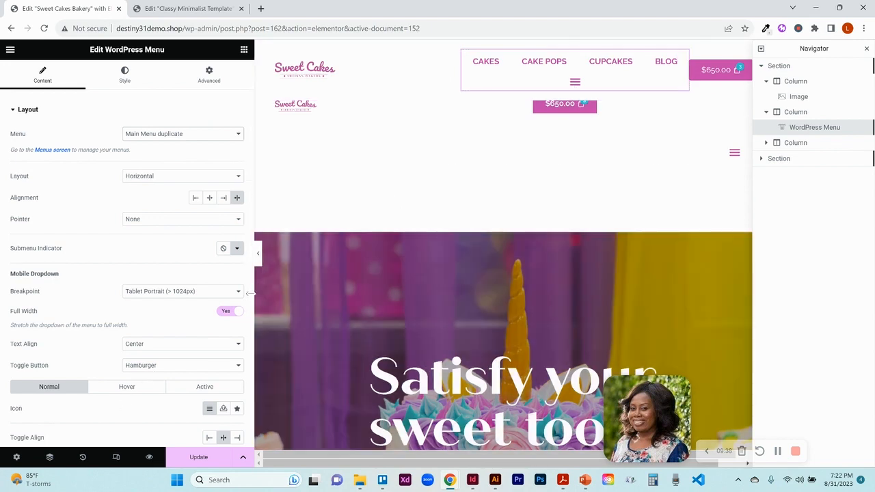
- Inspect the navigation widget's layout options, main menu typography and global text colour settings
scroll(250, 322, "down", 1)
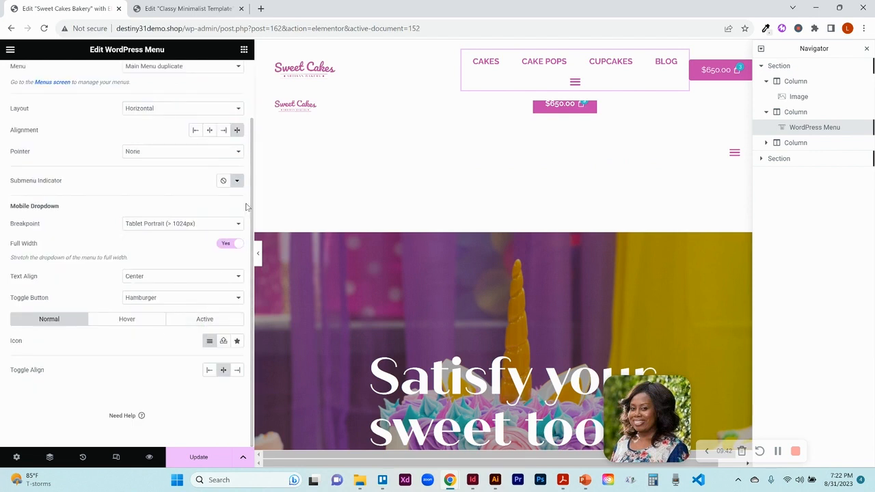
scroll(252, 79, "up", 1)
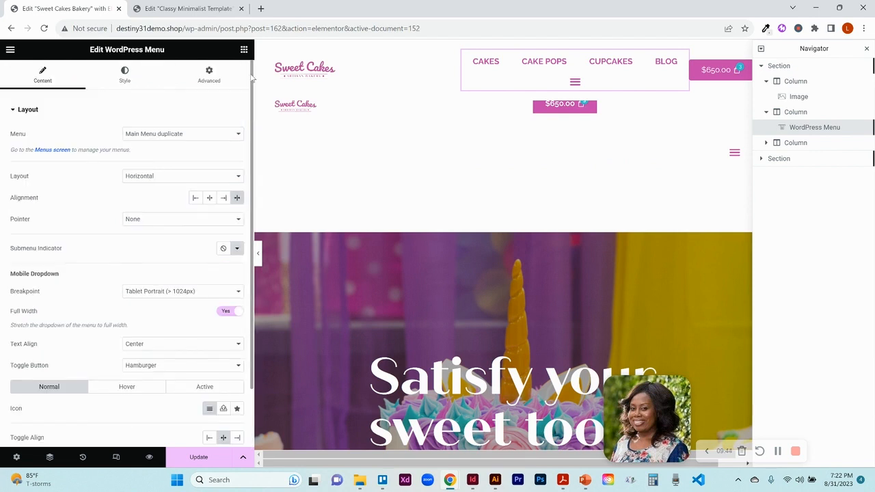
left_click(125, 77)
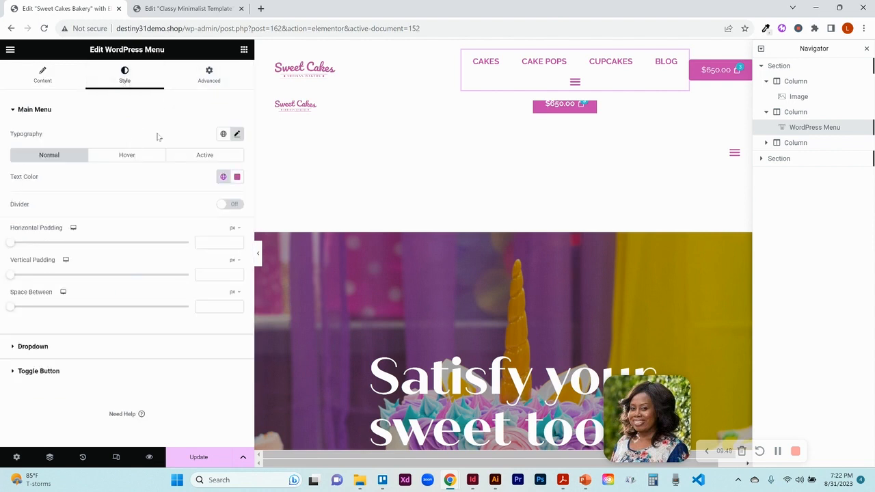
left_click(238, 134)
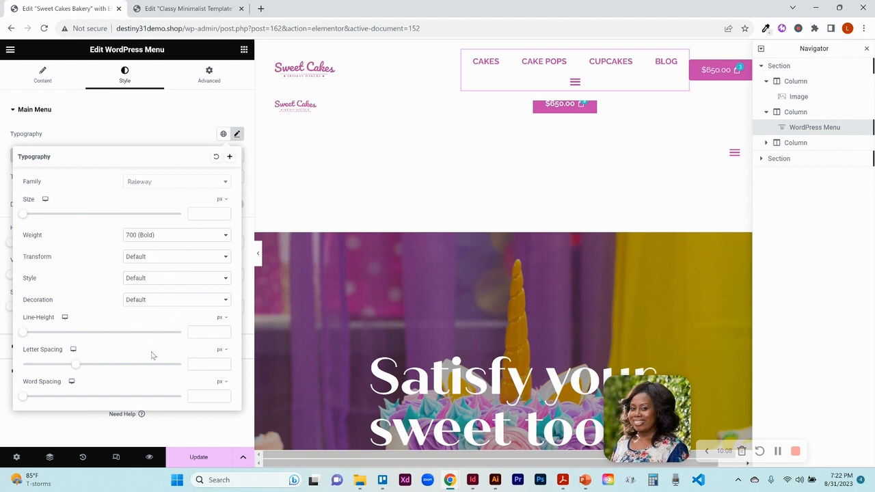
left_click(156, 132)
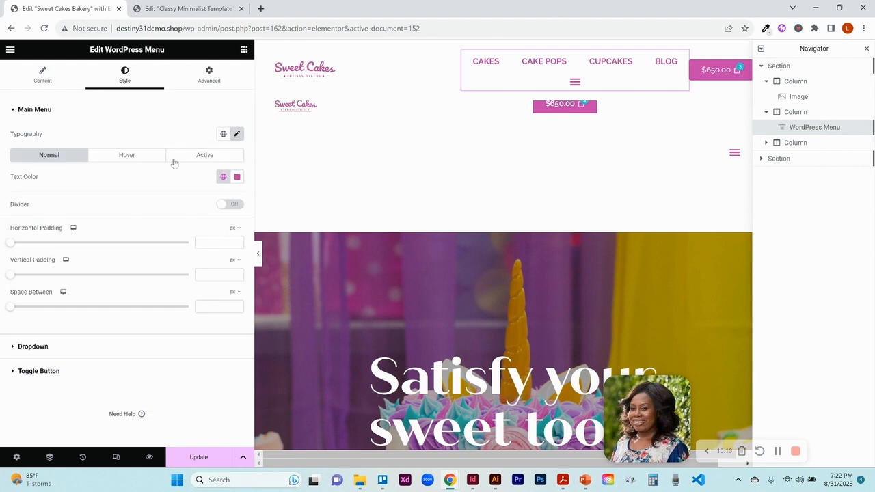
left_click(223, 177)
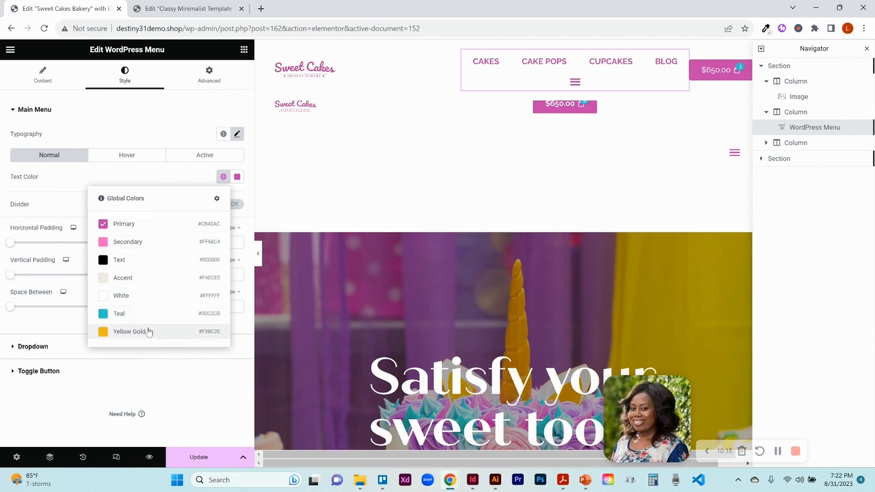
left_click(164, 182)
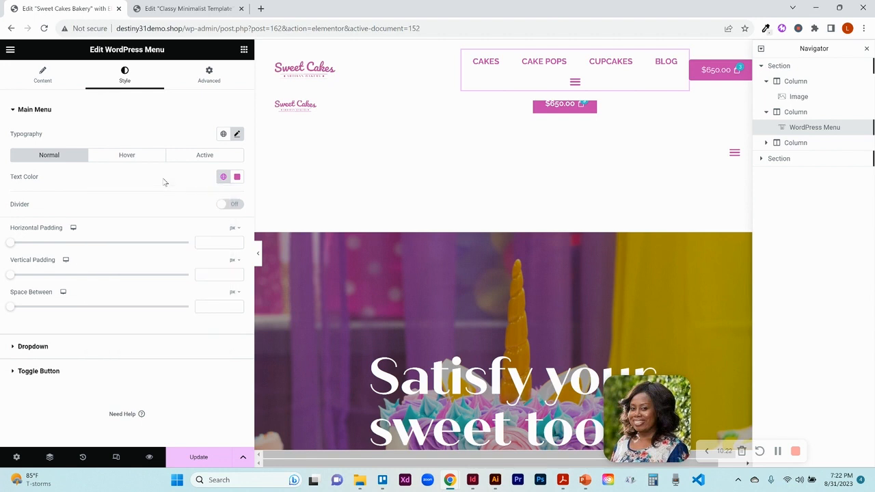
- Turn the main menu divider on and off again
left_click(231, 205)
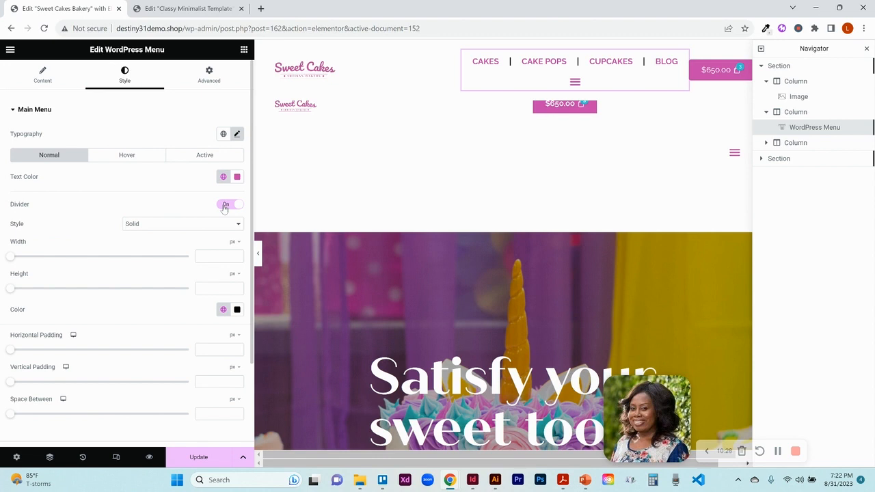
left_click(225, 205)
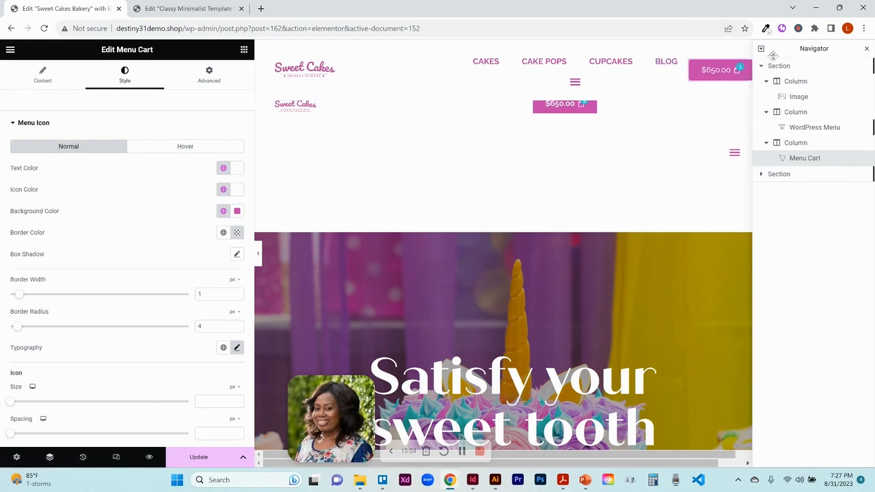
- Inspect the Menu Cart widget's icon, items indicator and cart type settings
left_click(867, 52)
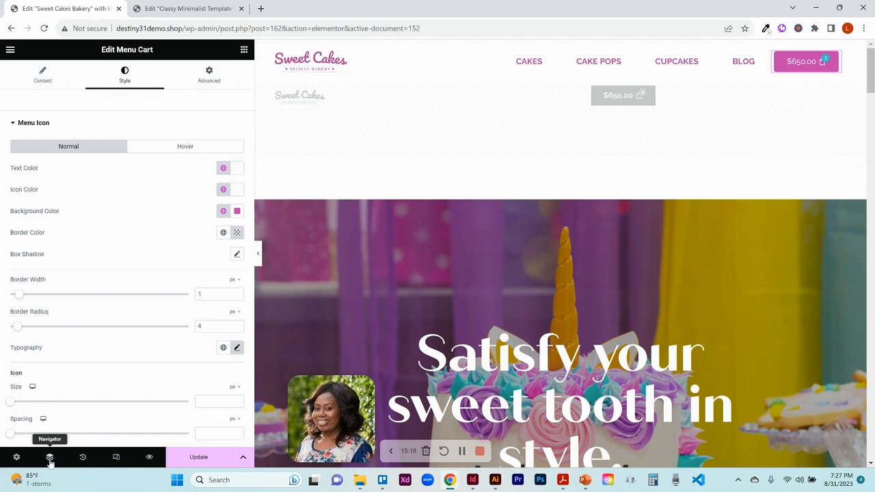
left_click(49, 458)
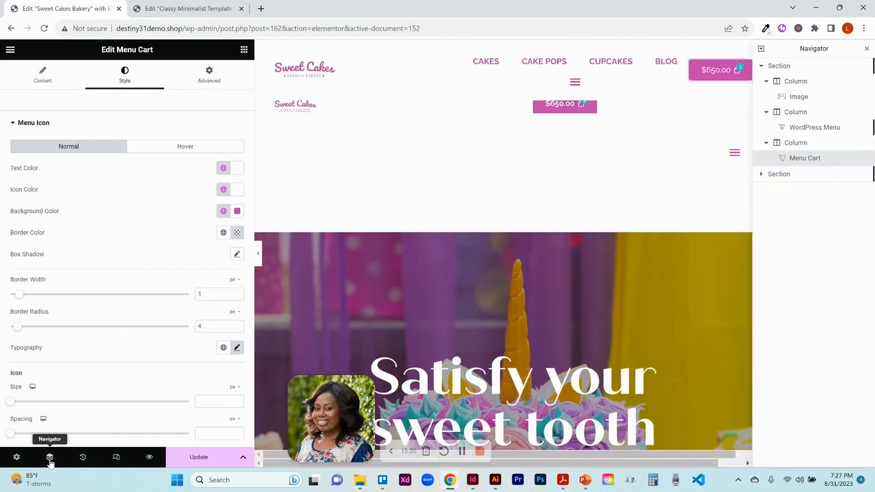
left_click(866, 50)
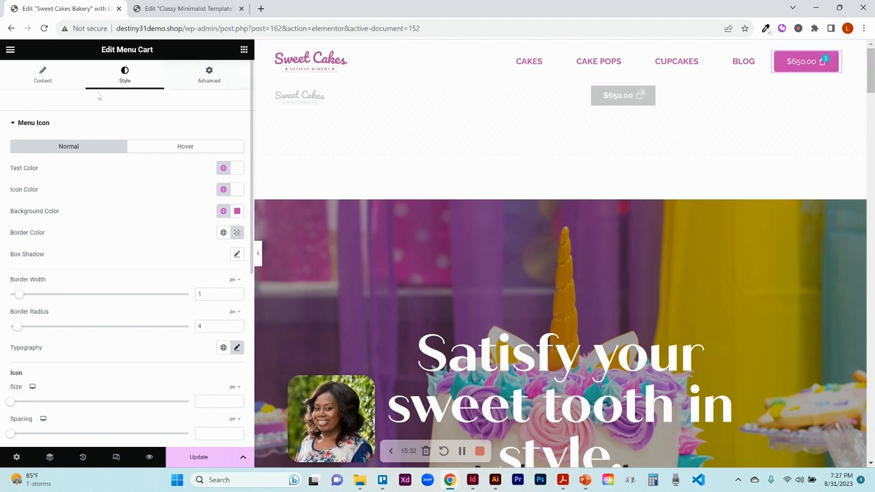
left_click(60, 76)
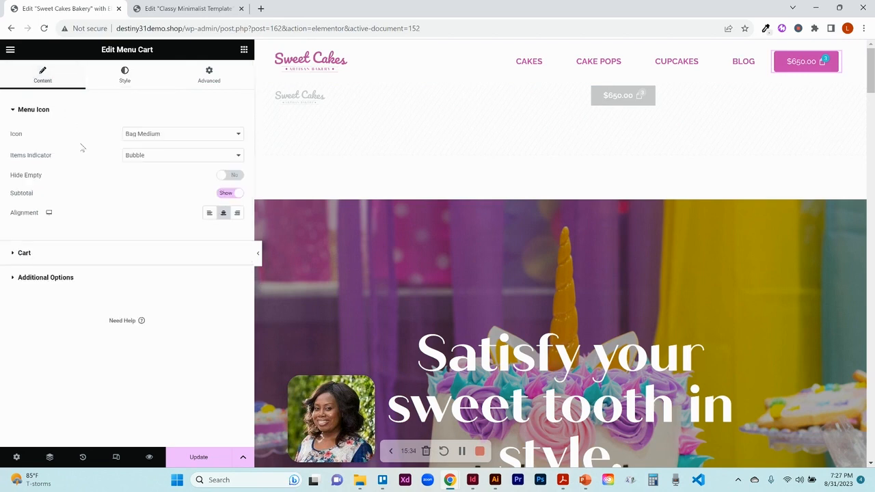
left_click(167, 136)
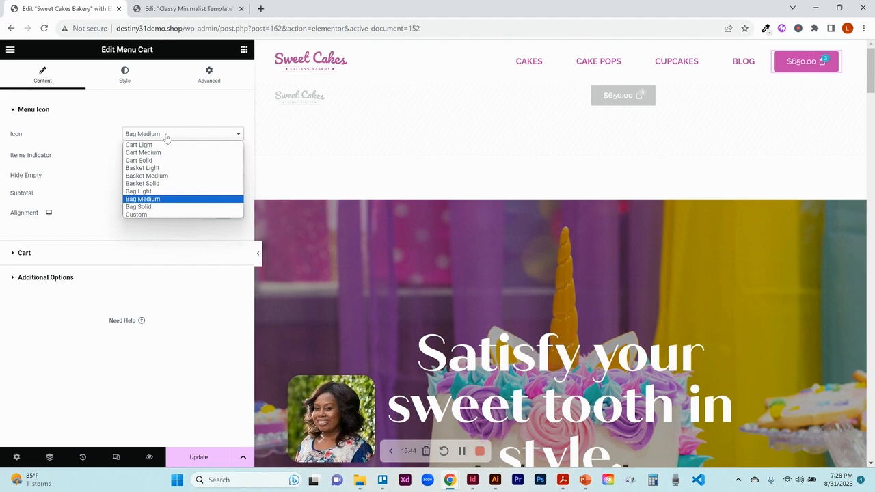
left_click(104, 171)
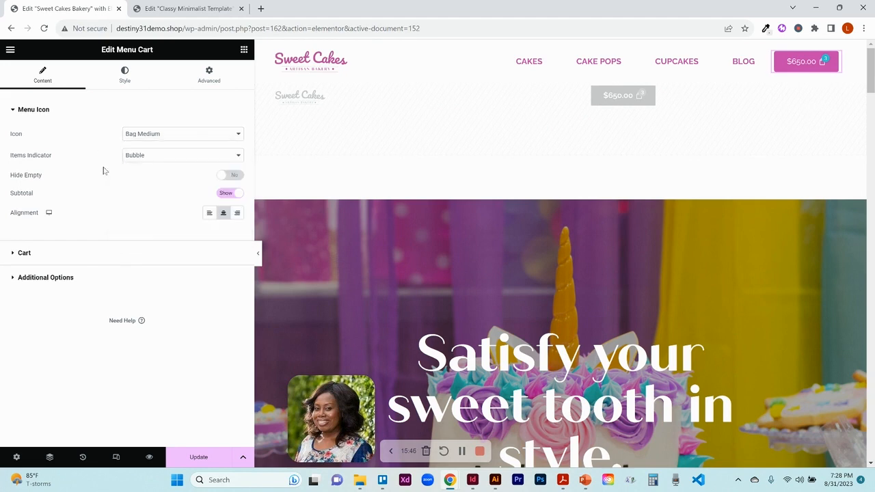
left_click(159, 158)
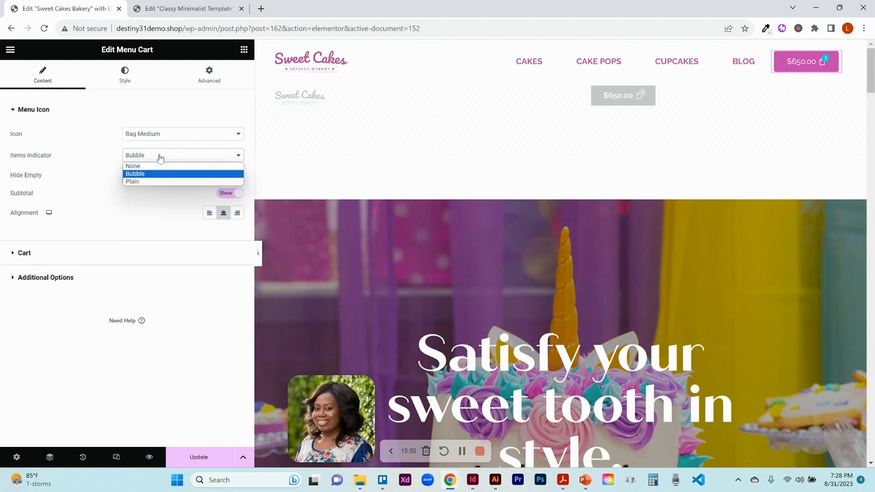
left_click(99, 190)
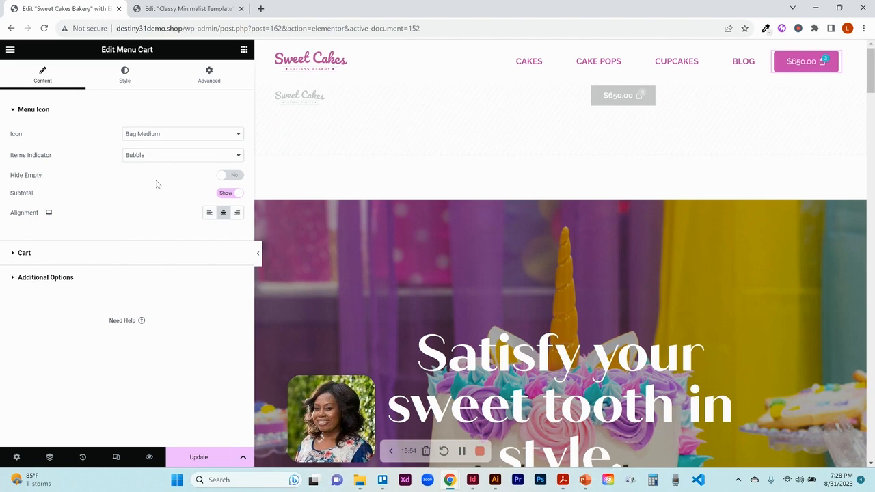
left_click(52, 257)
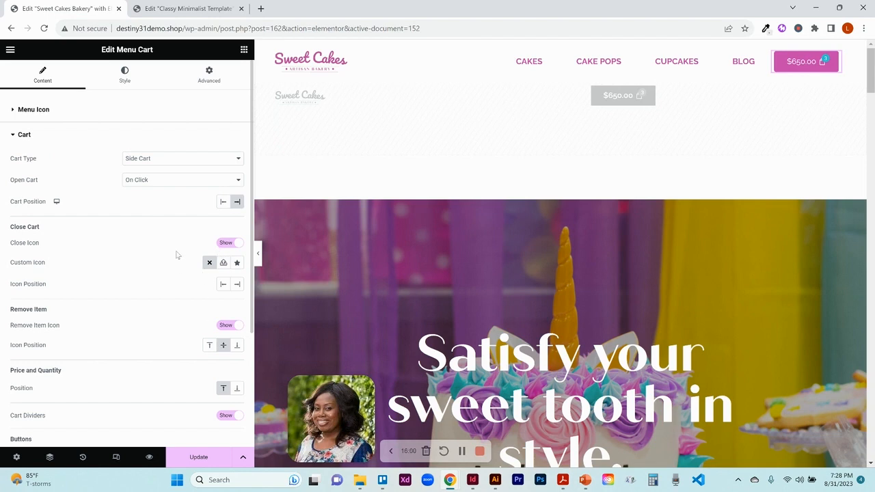
left_click(171, 157)
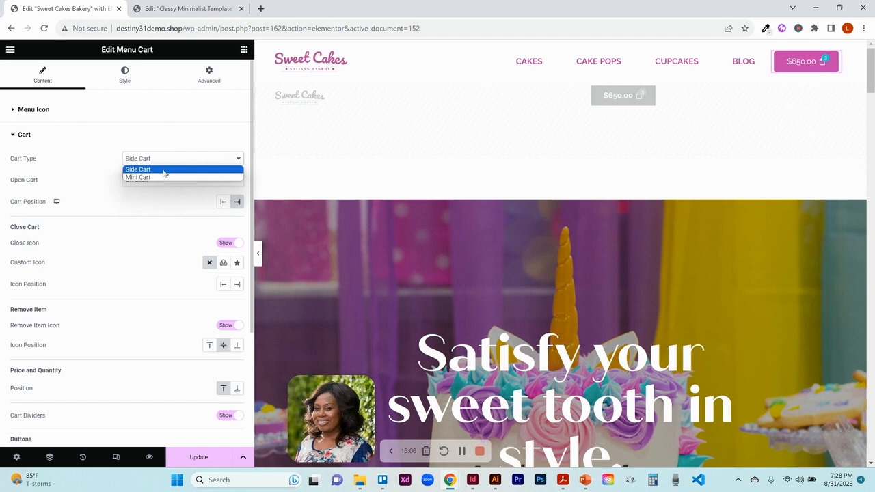
left_click(105, 171)
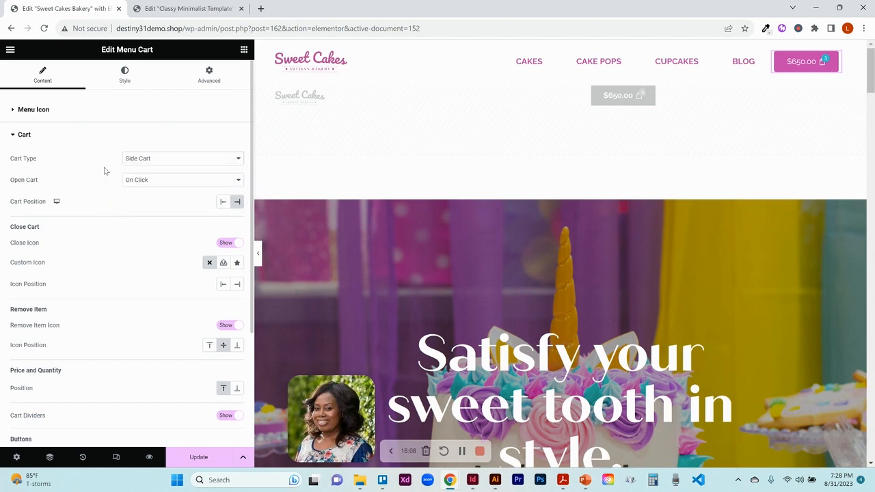
- Switch the cart's open trigger to On Hover, preview it on the header cart, then set it back to On Click
left_click(151, 180)
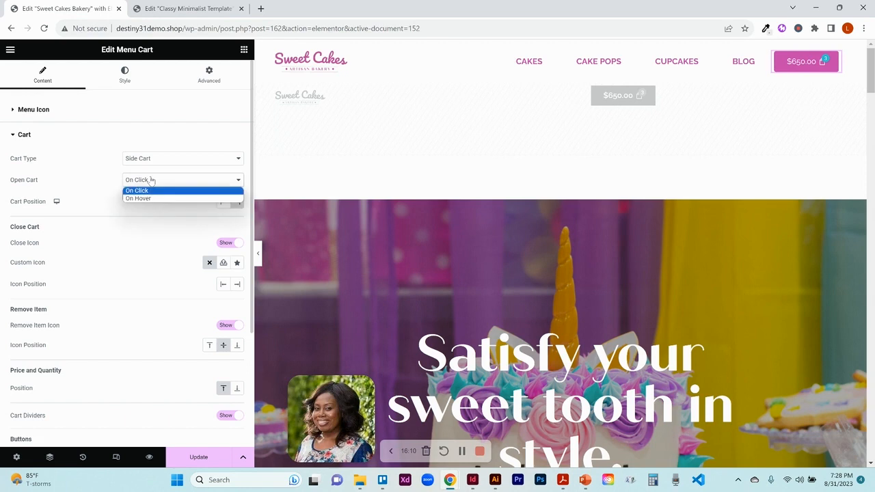
left_click(151, 199)
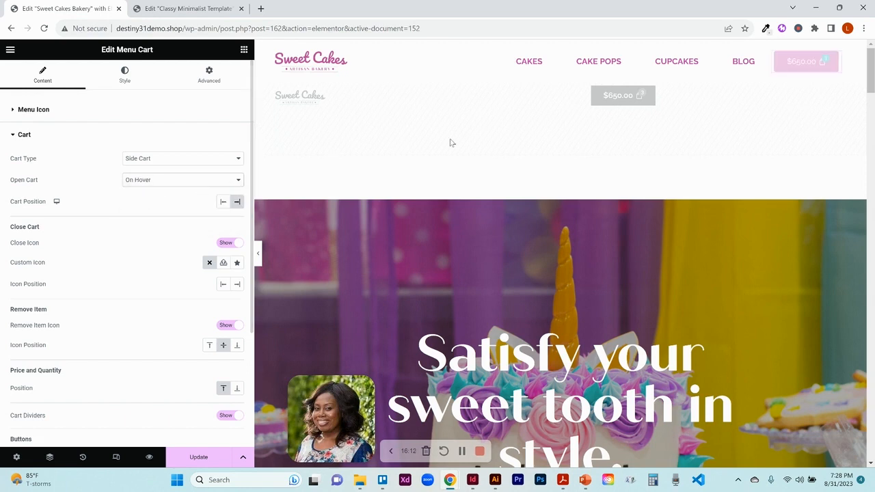
mouse_move(799, 63)
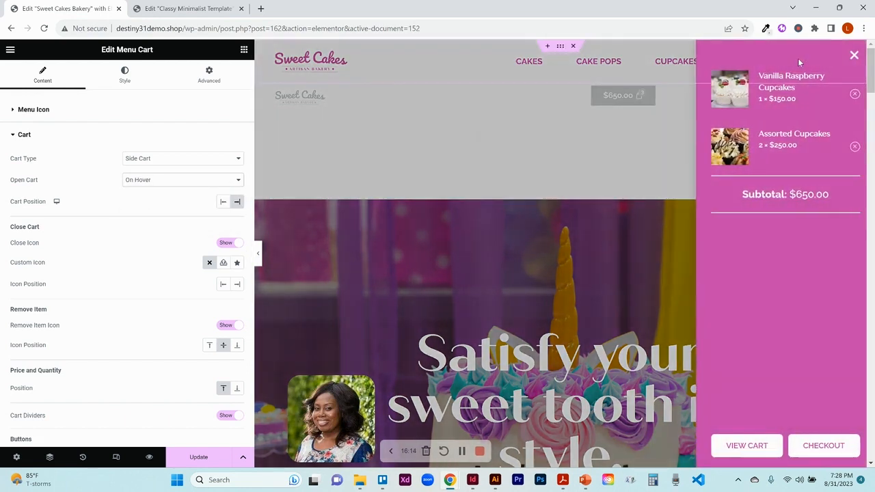
left_click(530, 135)
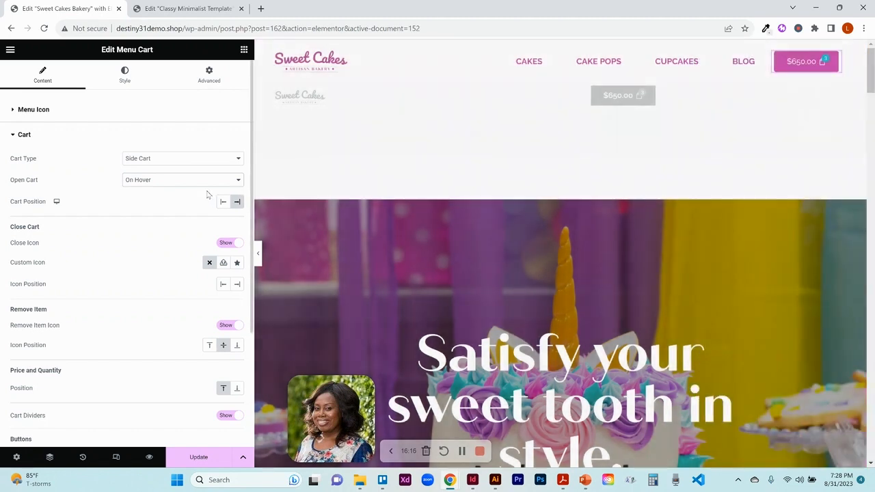
left_click(169, 182)
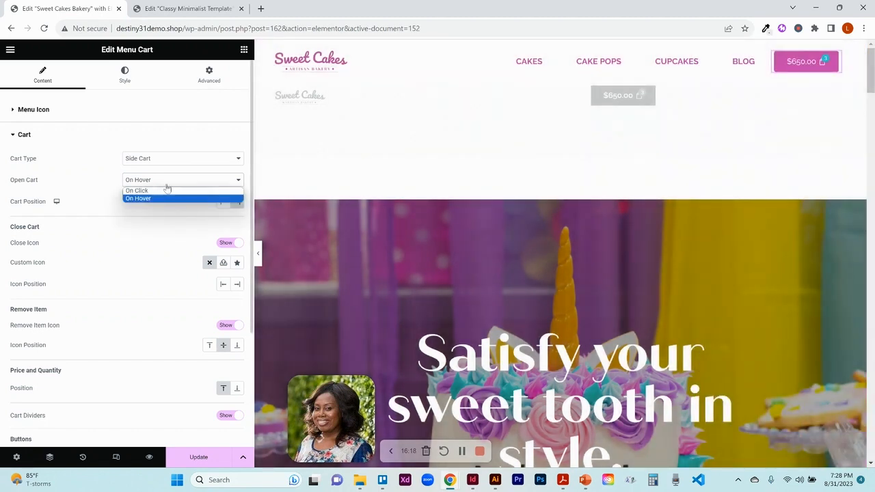
left_click(167, 191)
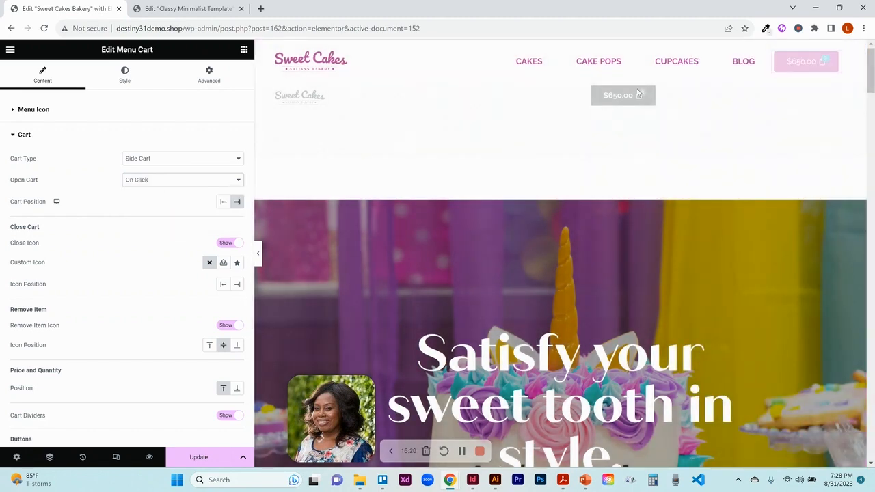
- Open the side cart preview and set the cart buttons' vertical position to Top, then back to Bottom
left_click(795, 67)
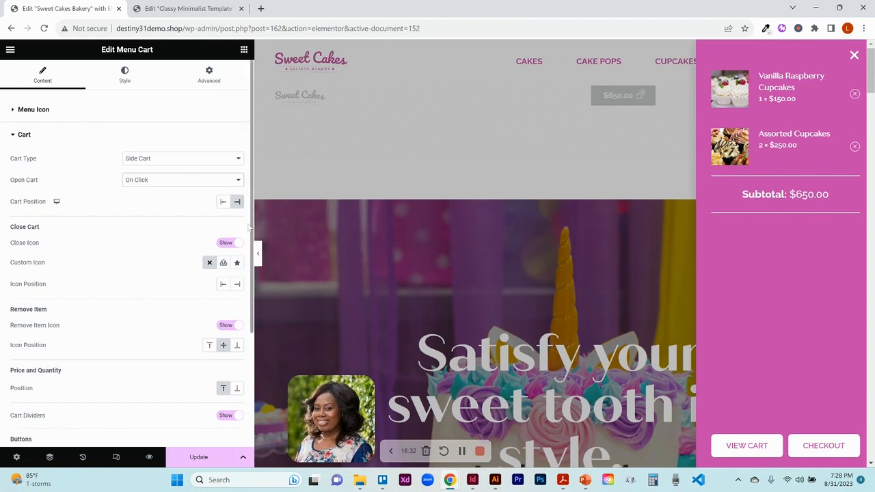
left_click_drag(249, 266, 250, 298)
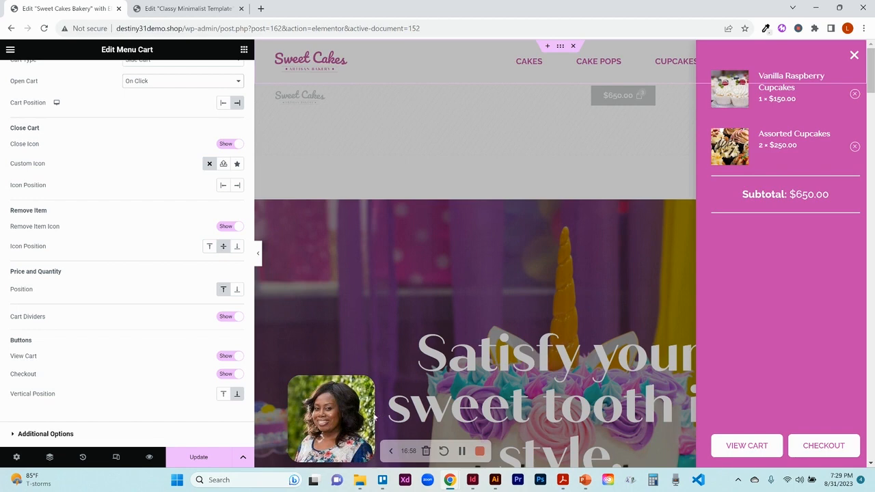
left_click(222, 397)
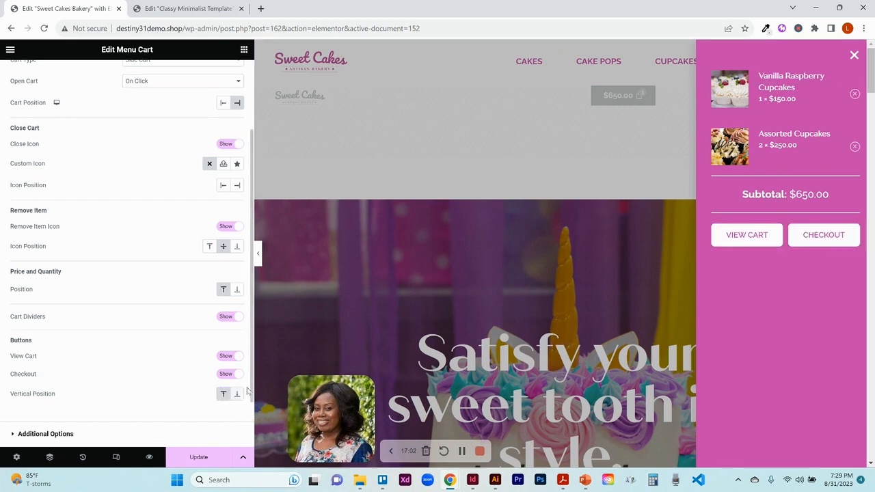
left_click(237, 397)
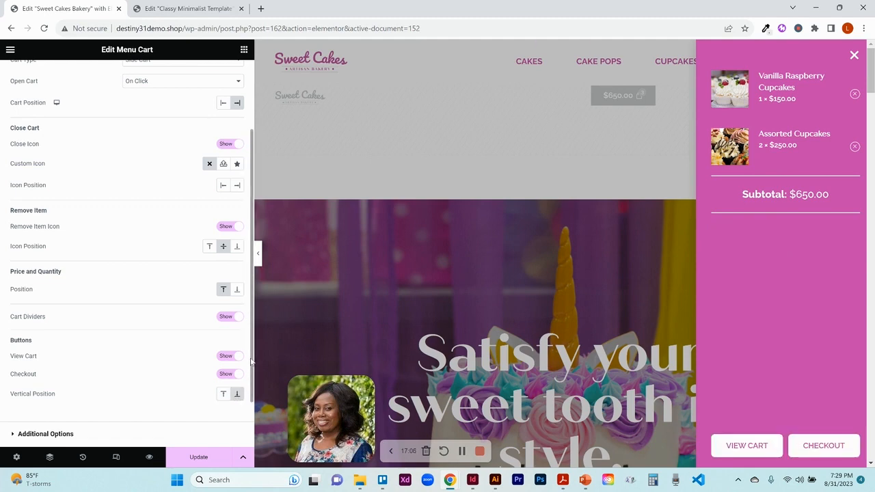
- Inspect the cart's Additional Options section and close the side cart preview
scroll(251, 388, "down", 1)
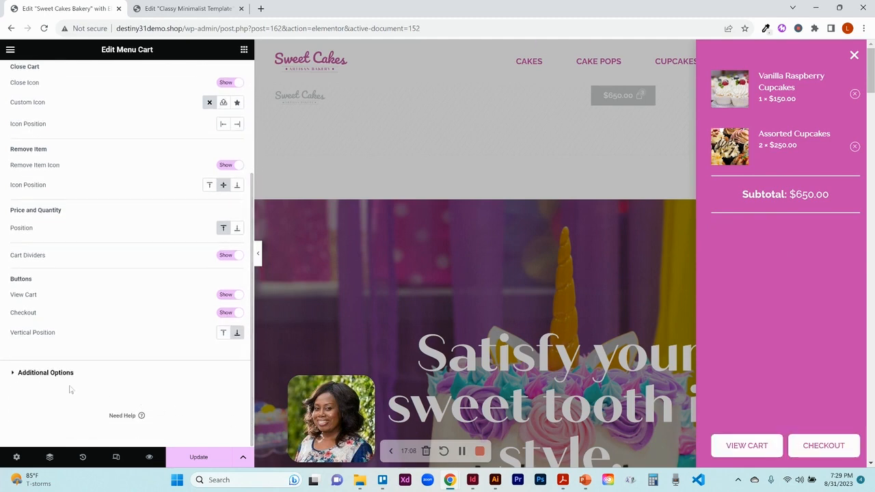
left_click(66, 375)
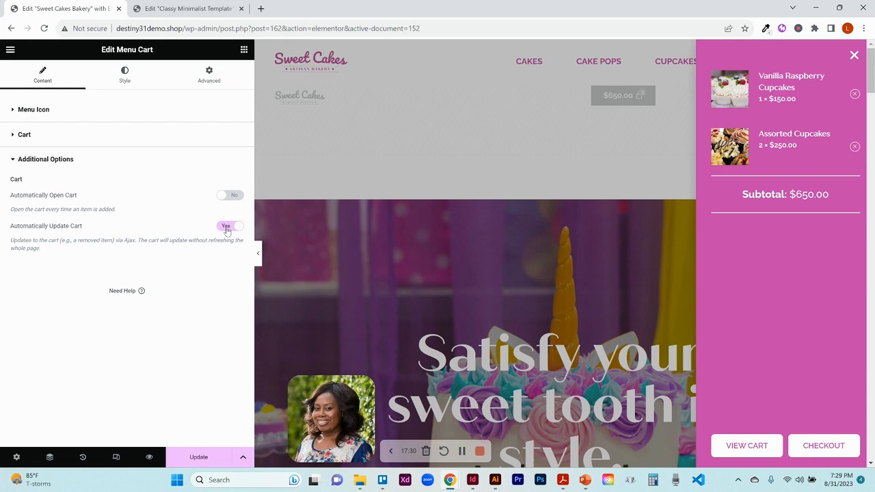
left_click(854, 58)
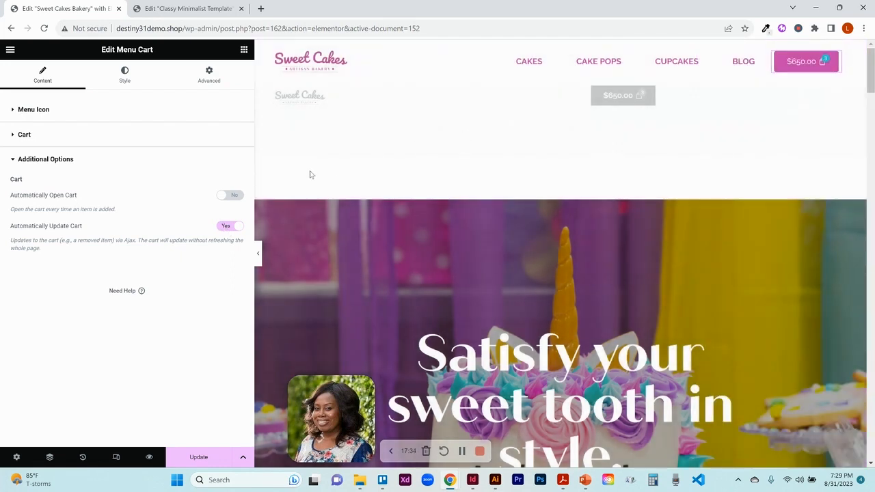
- Try the Yellow Gold global colour as the menu icon's background, then revert it to Primary
left_click(126, 79)
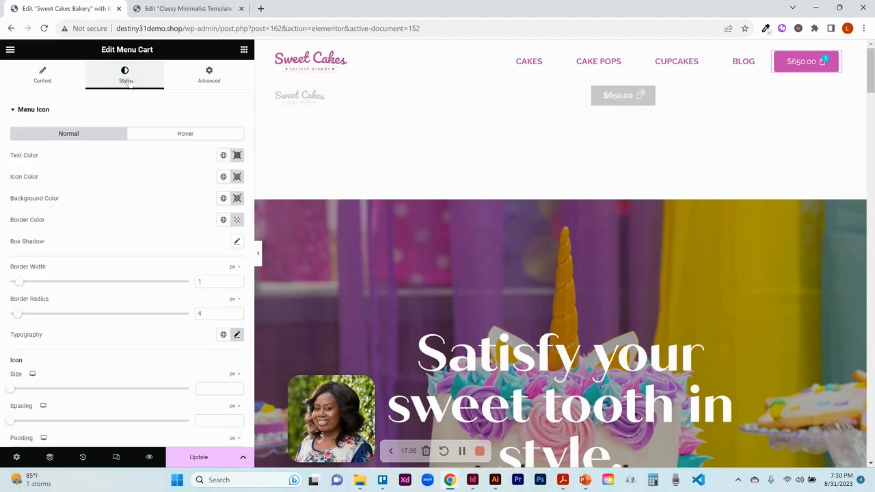
mouse_move(833, 60)
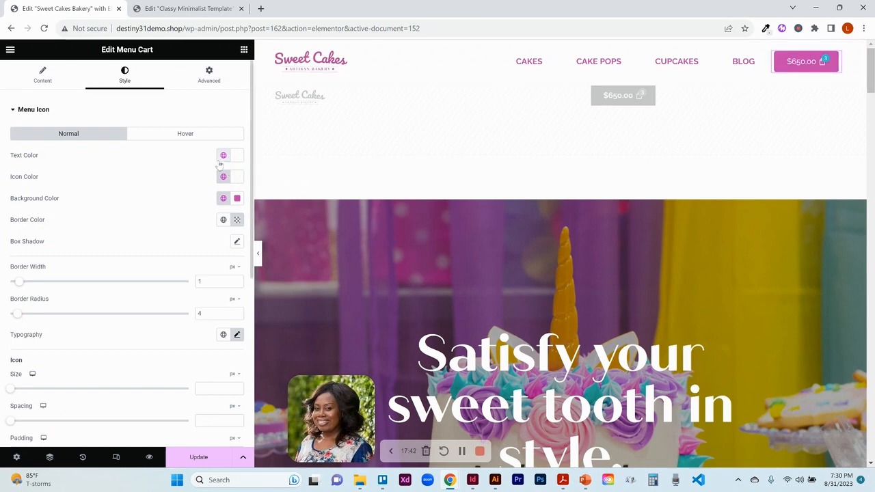
mouse_move(803, 64)
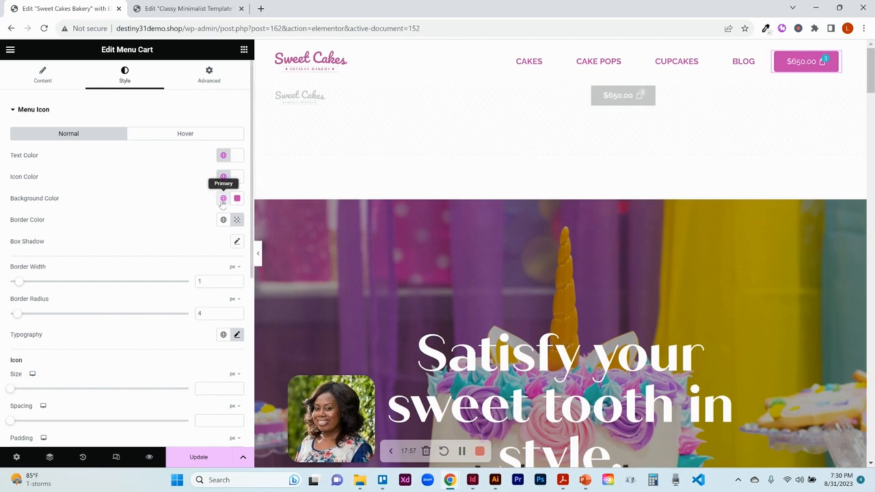
left_click(223, 199)
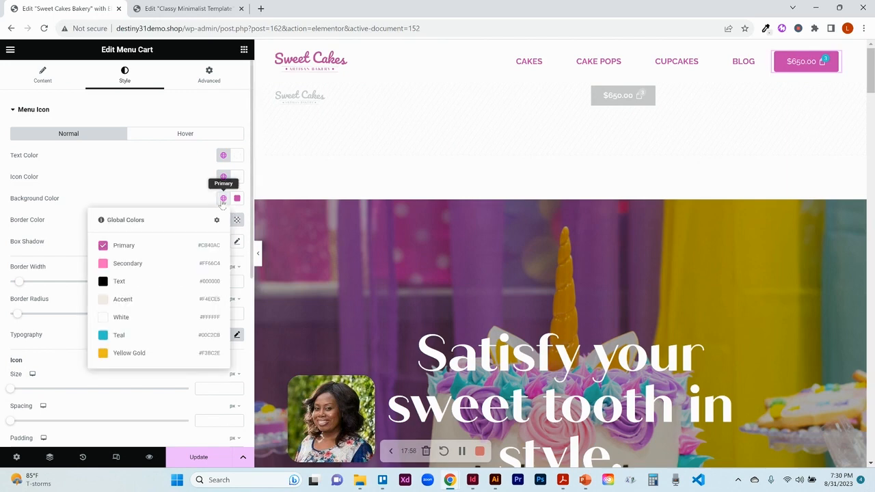
left_click(221, 203)
left_click(221, 203)
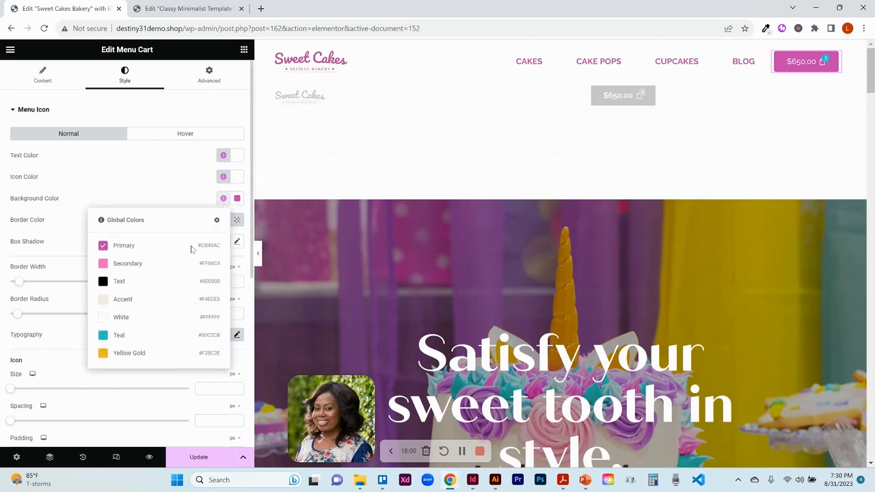
left_click(154, 356)
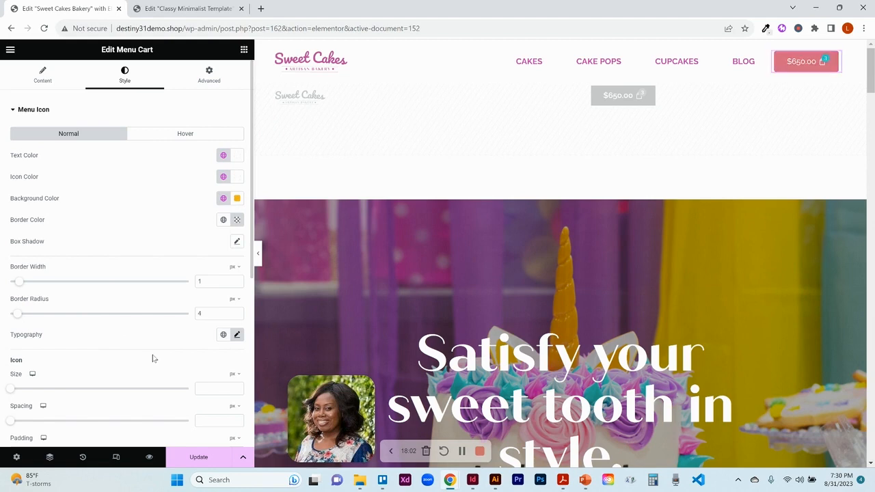
left_click(223, 200)
left_click(173, 246)
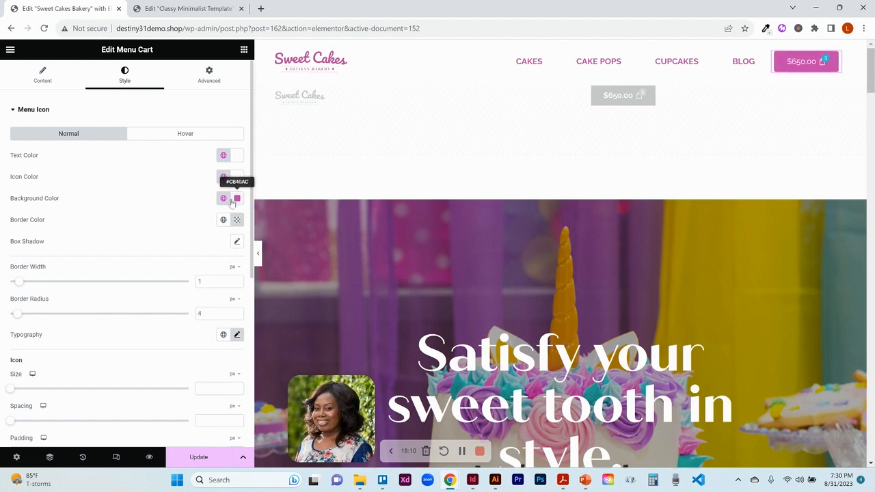
- Lower the menu icon background colour's opacity in the colour picker, then restore it to full opacity
left_click(237, 200)
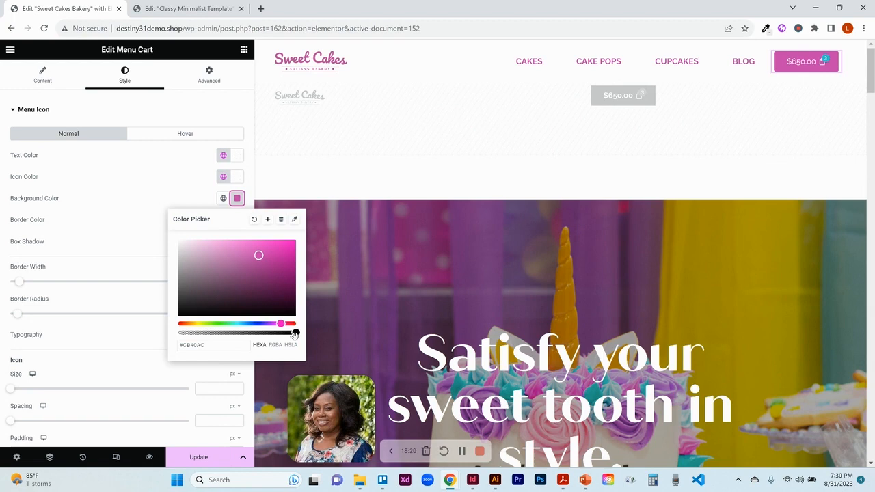
left_click_drag(295, 334, 249, 333)
left_click_drag(211, 224, 191, 197)
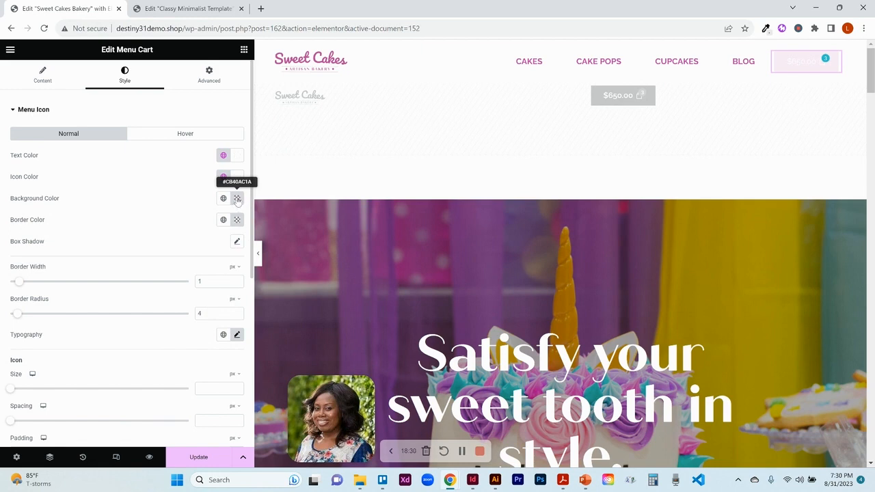
left_click(237, 198)
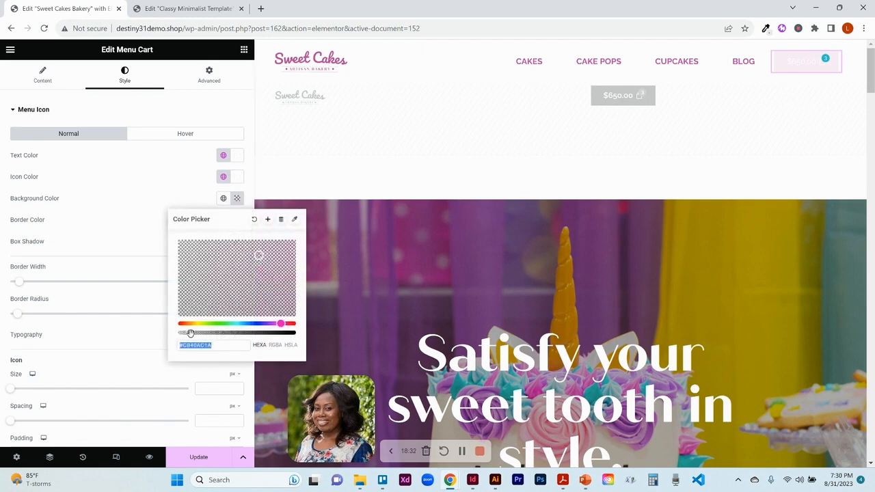
left_click_drag(190, 333, 317, 339)
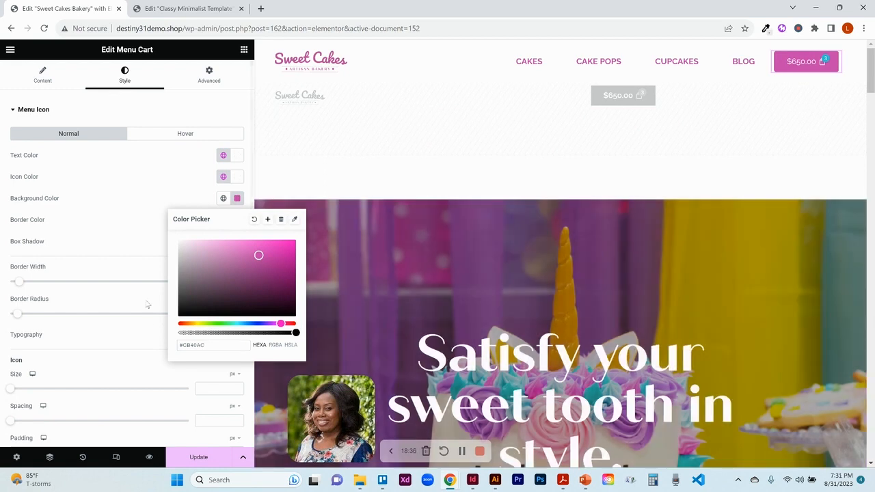
left_click(139, 218)
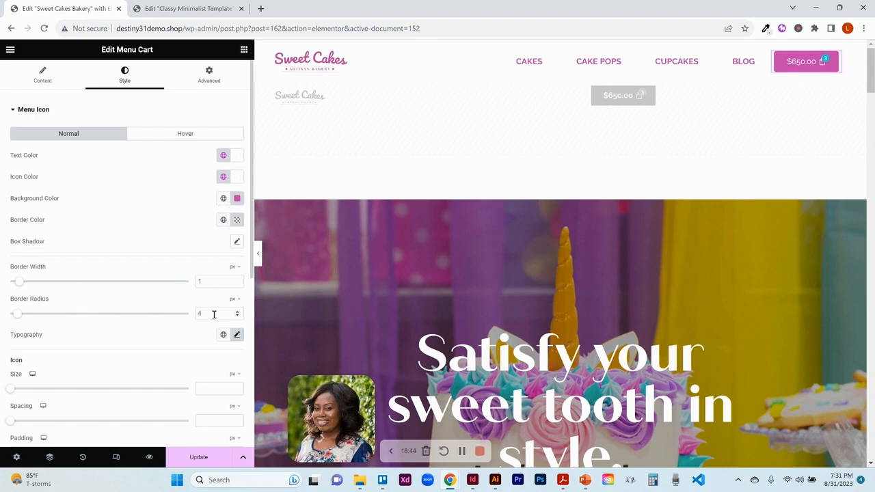
- Inspect the menu icon's items indicator and hover colour settings, then open the Cart style section
scroll(186, 201, "down", 3)
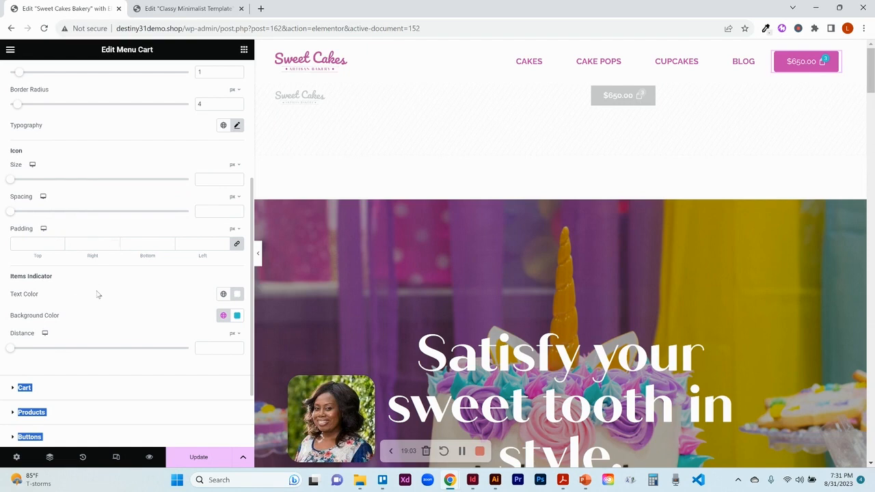
left_click(104, 326)
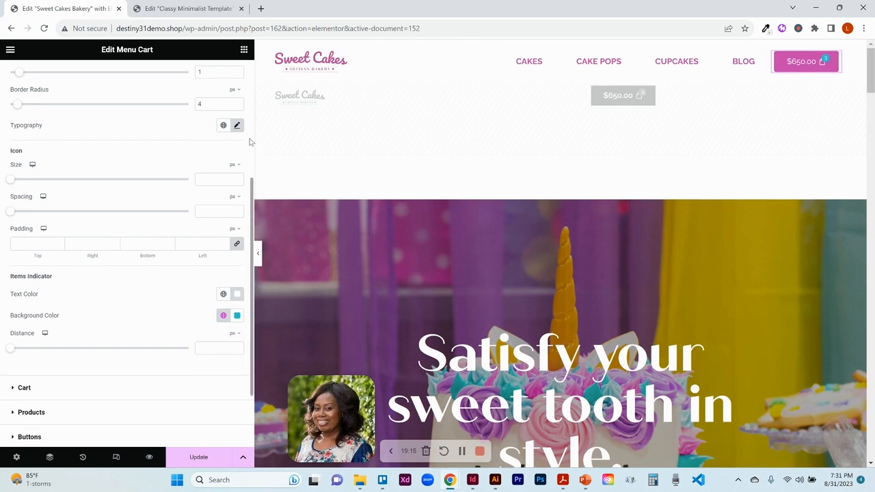
scroll(249, 142, "up", 3)
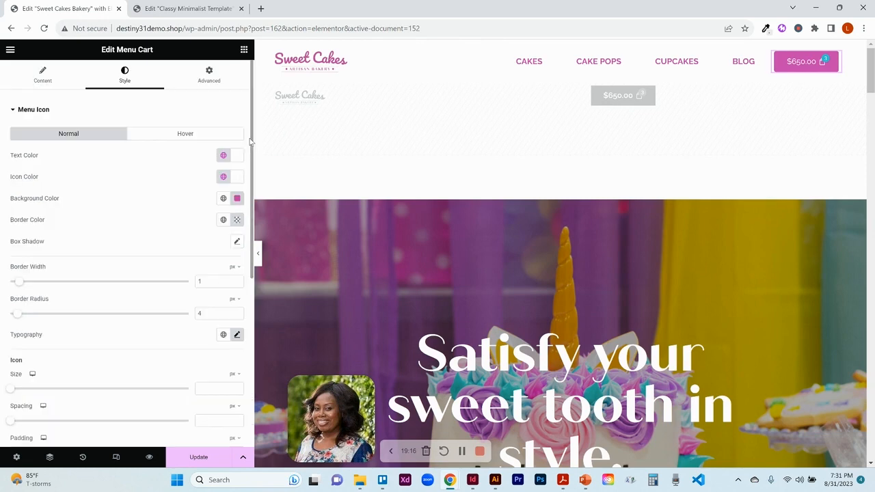
left_click(171, 135)
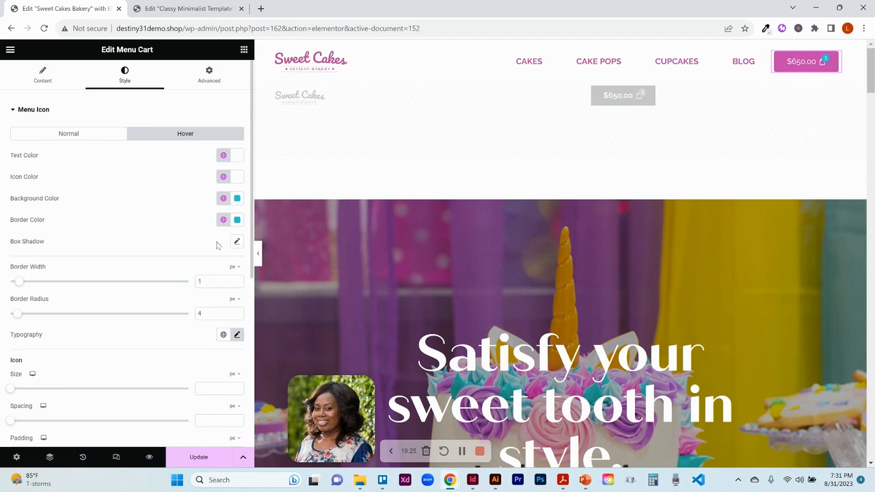
left_click(252, 294)
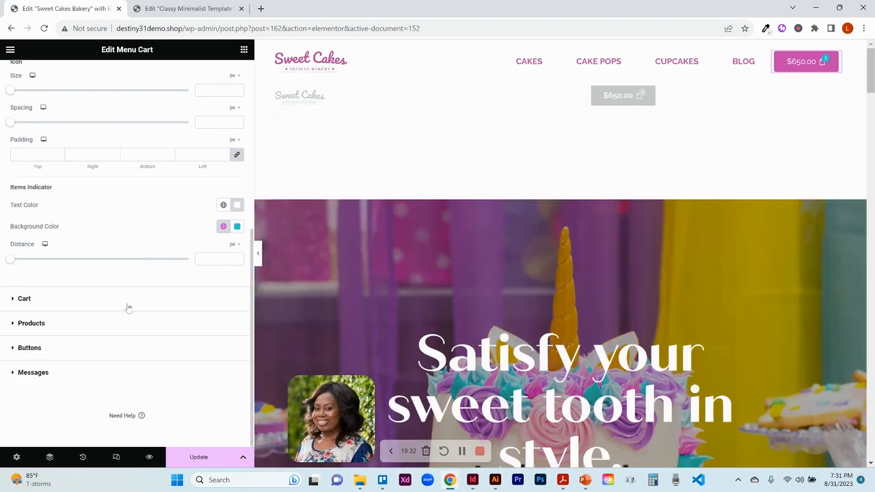
left_click(128, 308)
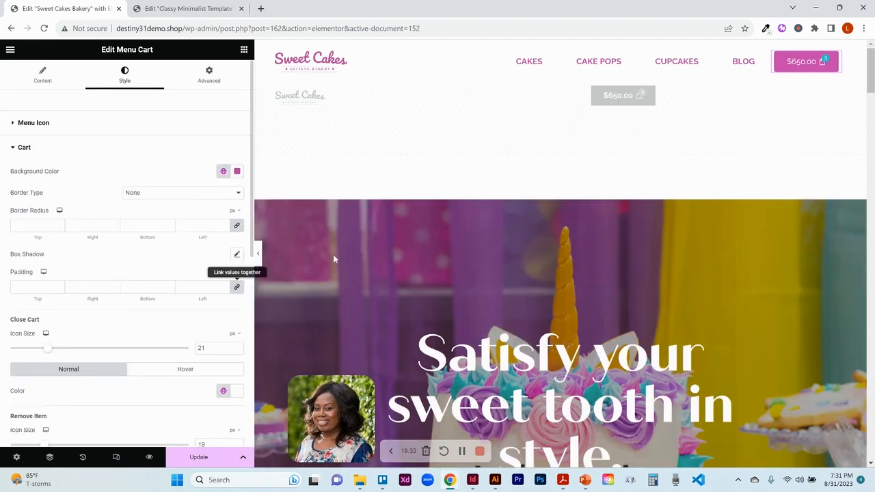
- Open the side cart preview, try Teal as the cart background colour, then revert it to Primary
left_click(808, 62)
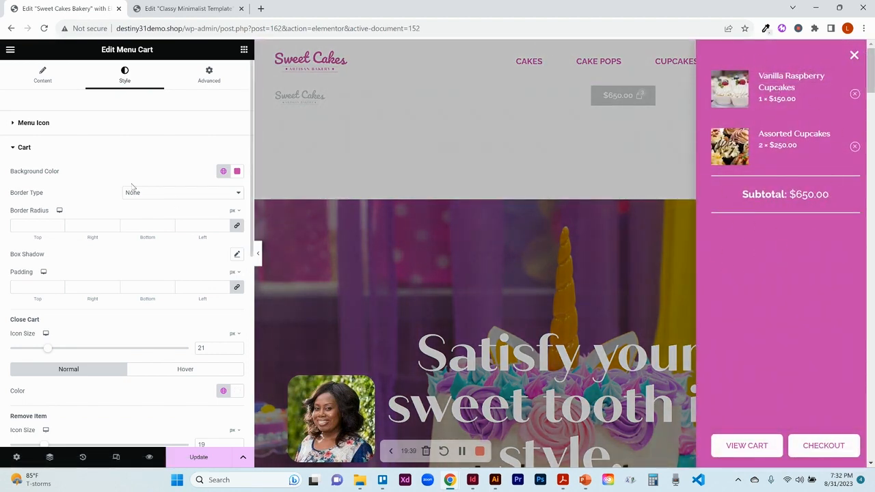
left_click(223, 172)
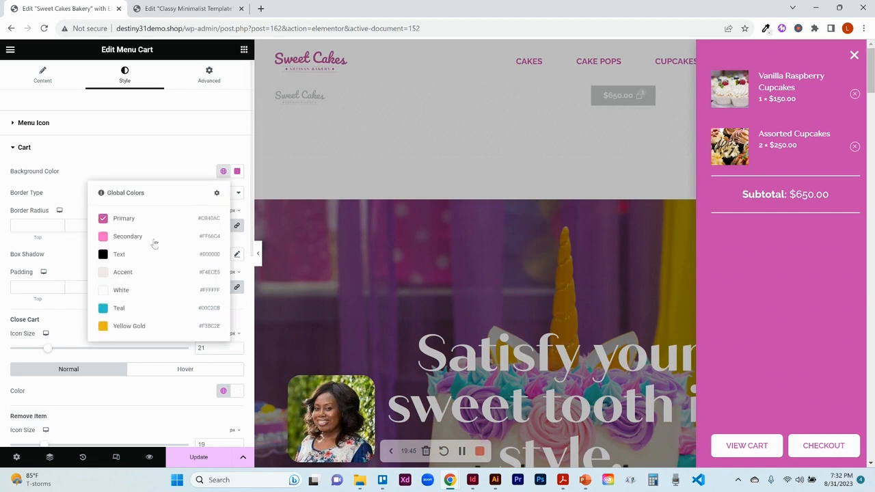
left_click(119, 309)
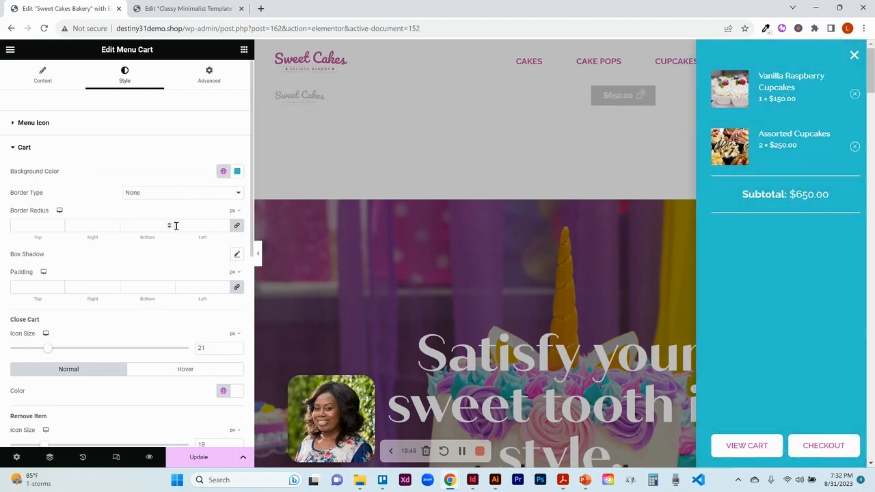
left_click(223, 174)
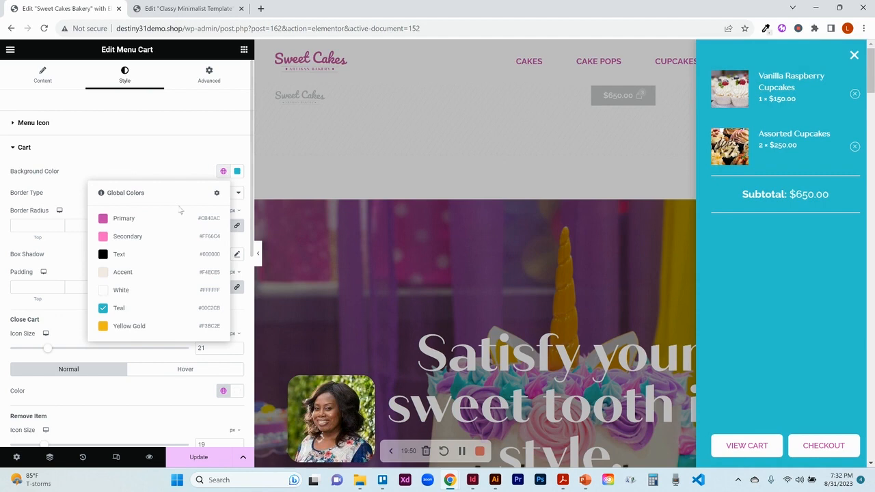
left_click(149, 224)
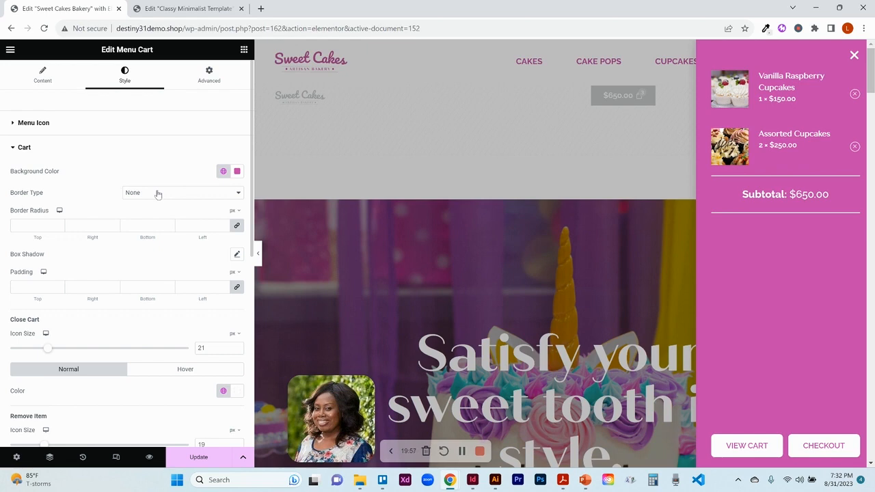
- Browse the cart border type options, then try smaller close cart icon sizes before restoring it to 21
left_click(157, 195)
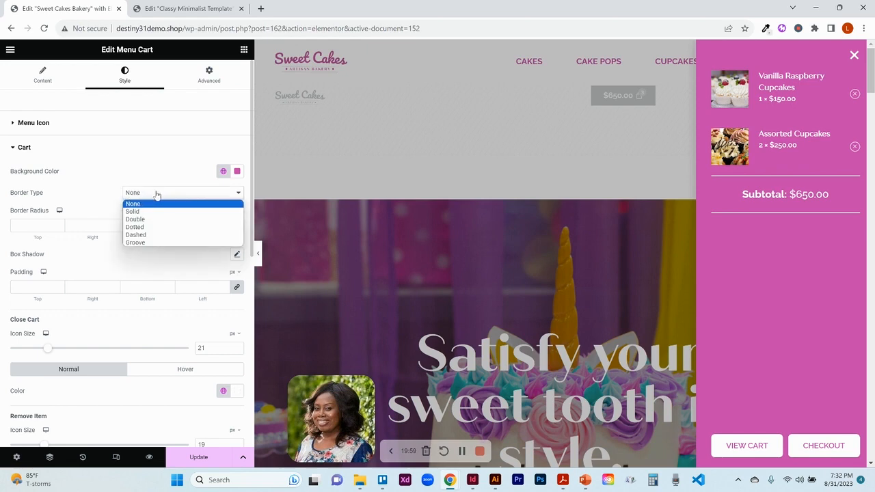
left_click(158, 195)
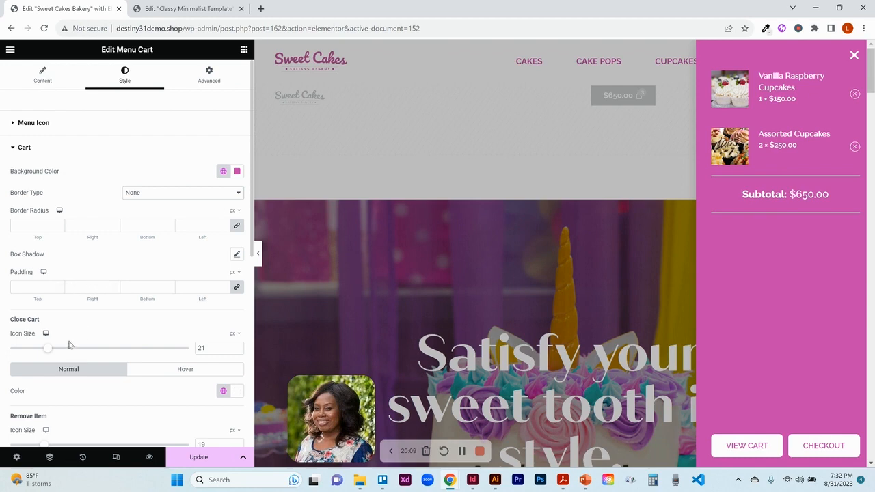
left_click(236, 350)
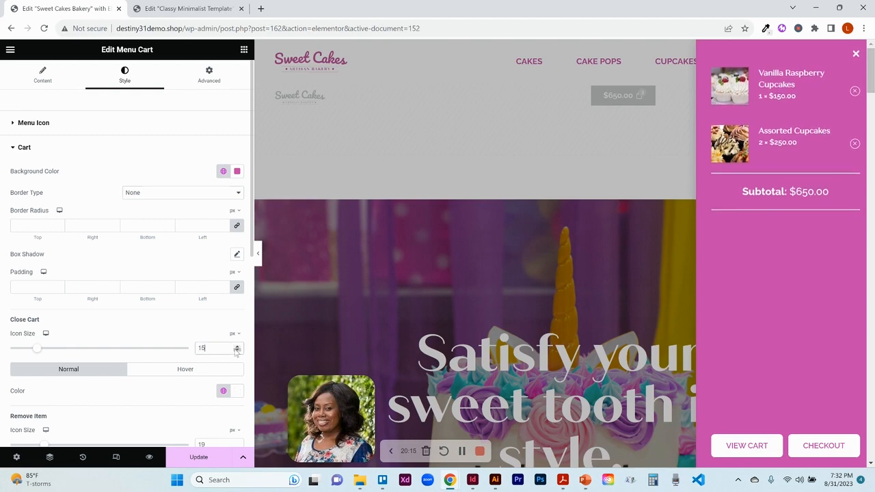
left_click(237, 346)
left_click(236, 347)
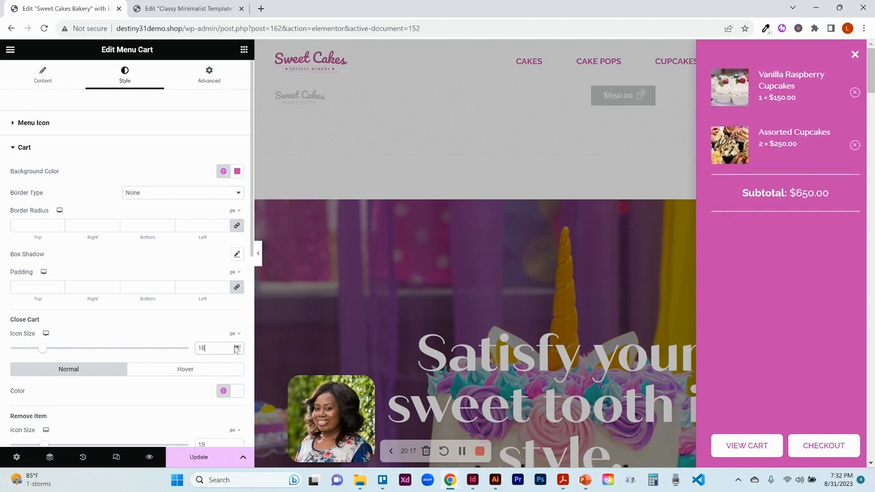
left_click(236, 346)
left_click(237, 346)
left_click(236, 346)
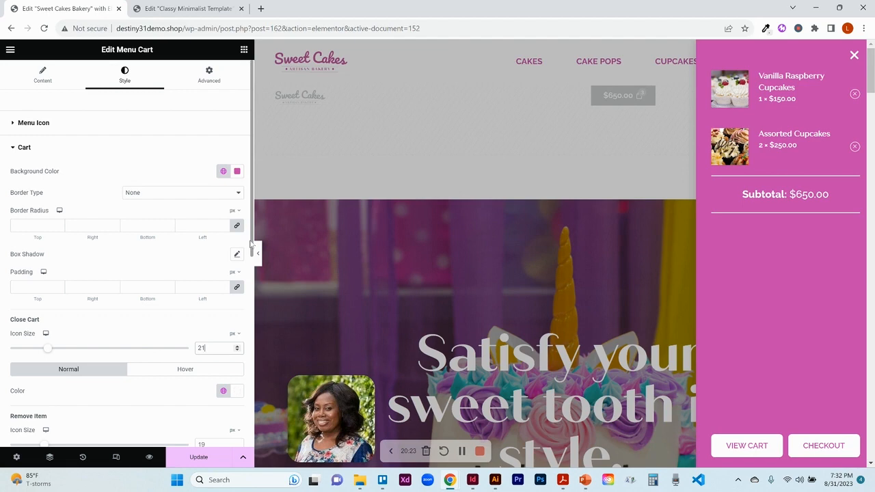
- Inspect the remove item icon's normal and hover colour settings
scroll(250, 243, "down", 4)
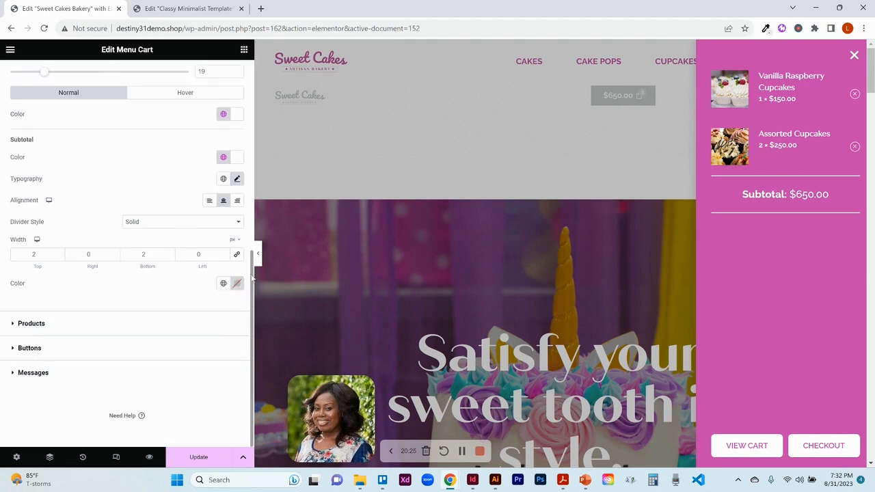
scroll(137, 205, "up", 2)
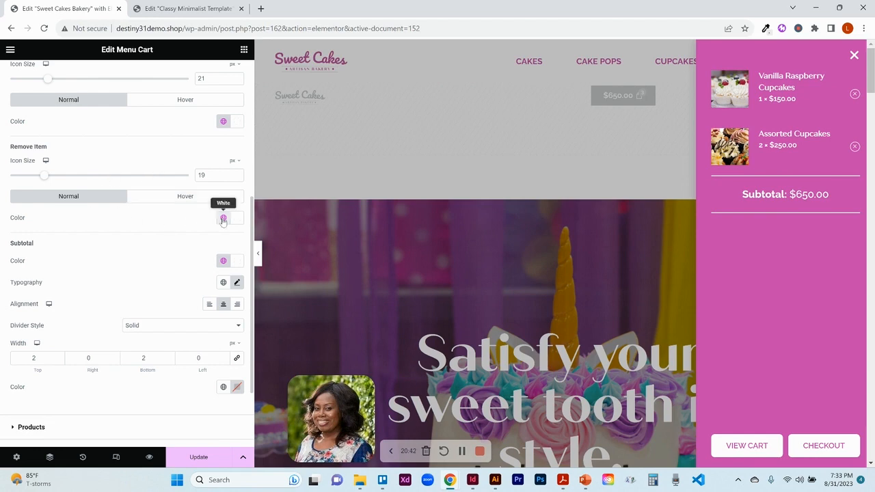
left_click(196, 197)
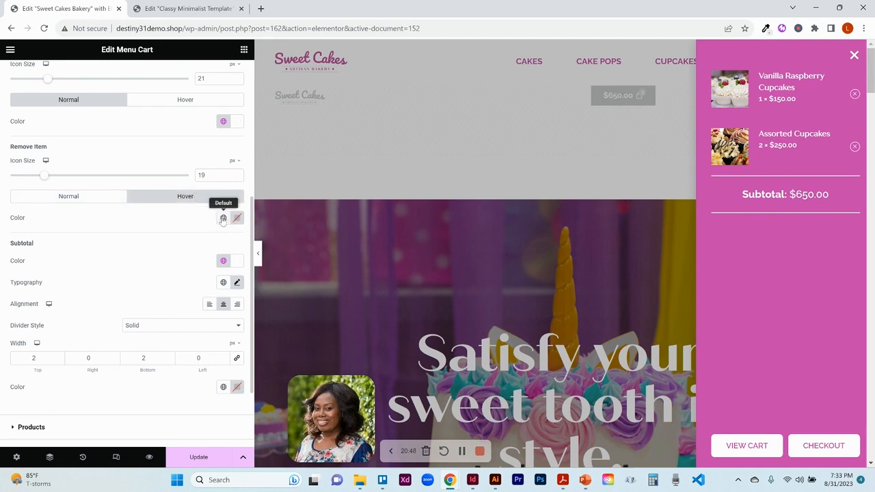
left_click(68, 196)
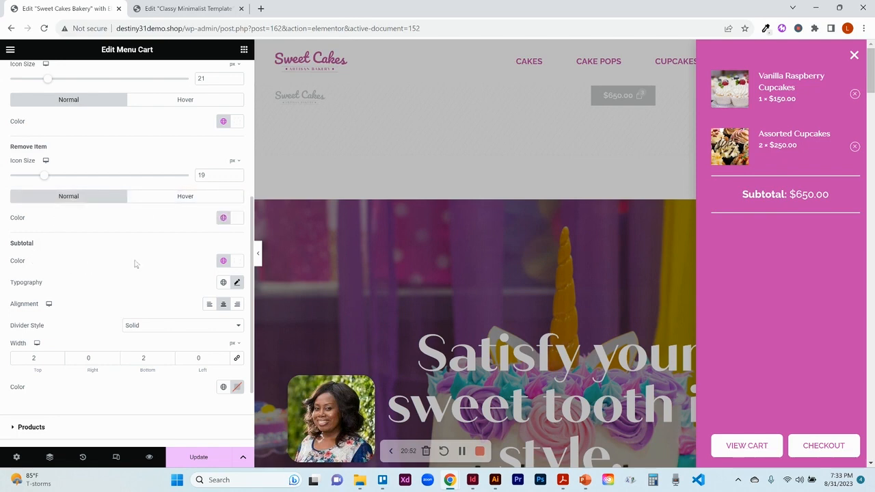
- Try left, centre and right alignments for the cart subtotal, returning it to centre
left_click(238, 283)
left_click(238, 284)
left_click(210, 305)
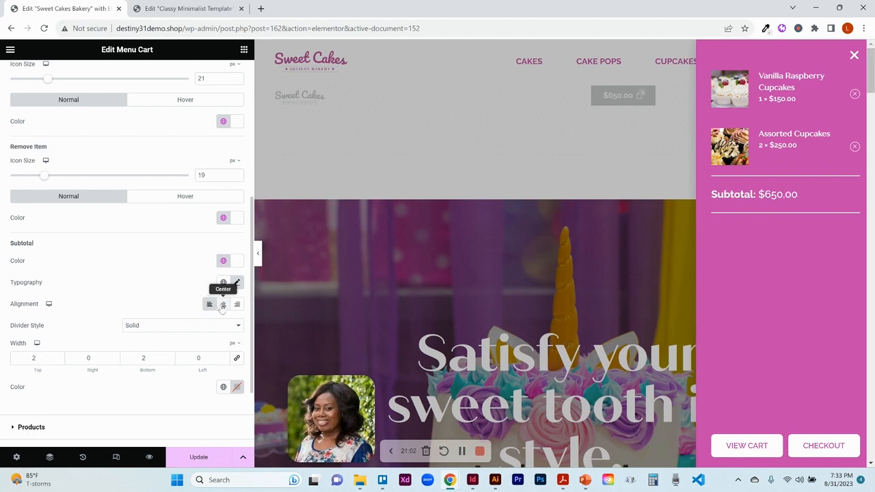
left_click(222, 305)
left_click(237, 305)
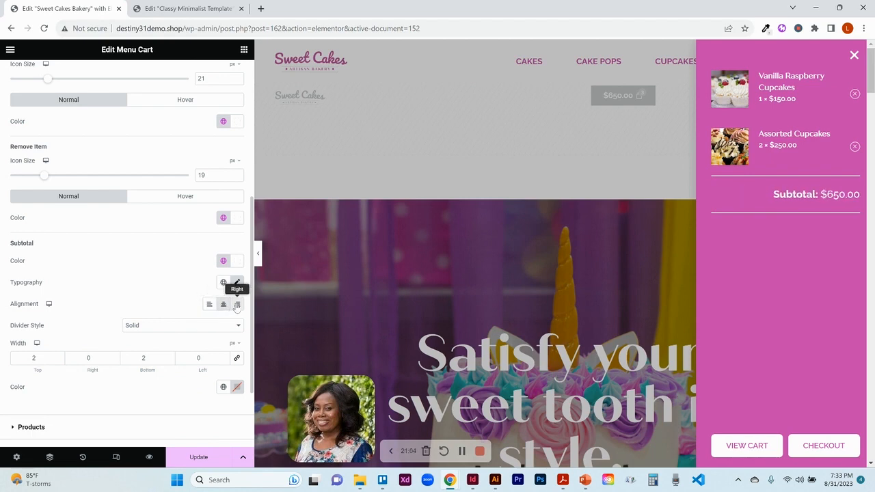
left_click(222, 306)
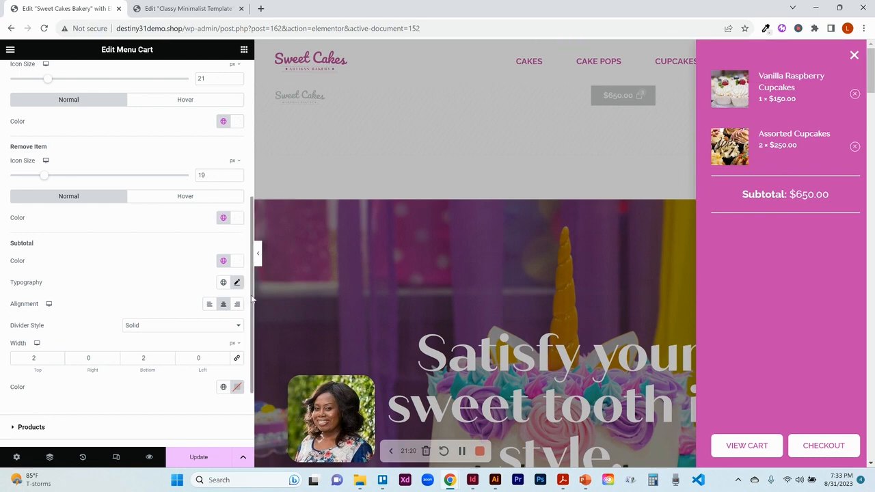
- Open the Products style section and inspect the product title hover colour and divider style options
left_click_drag(252, 299, 252, 366)
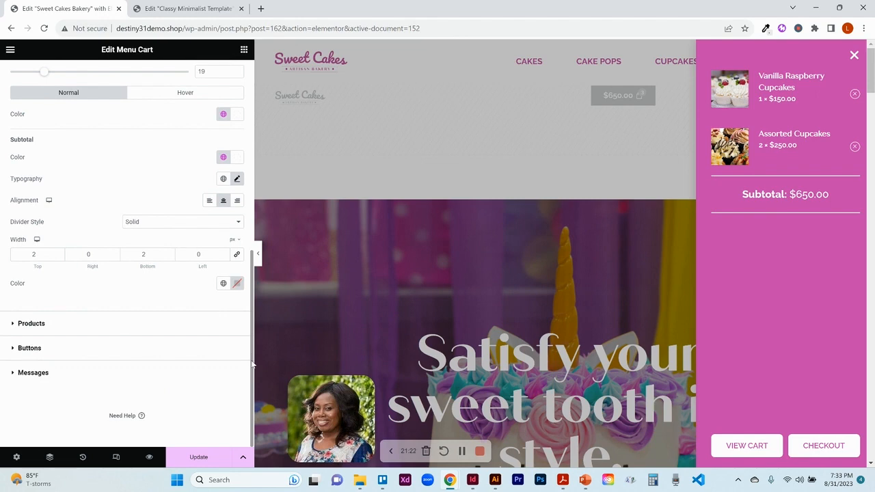
left_click(40, 331)
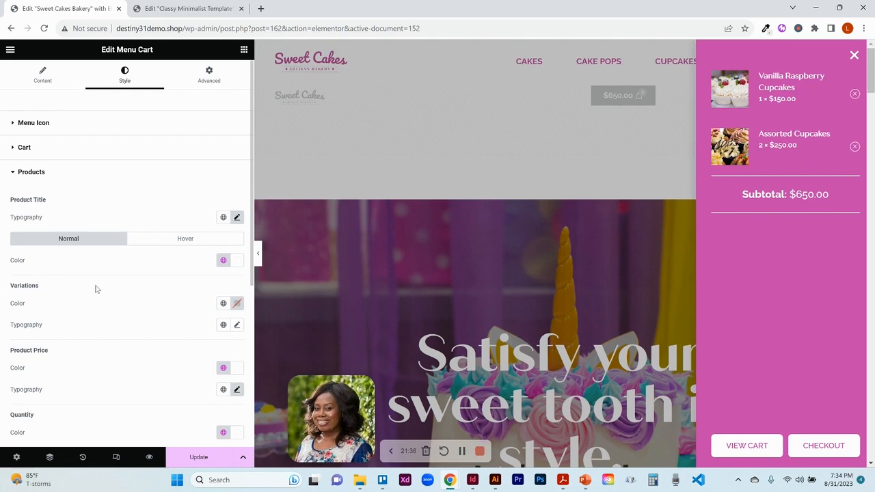
left_click(185, 241)
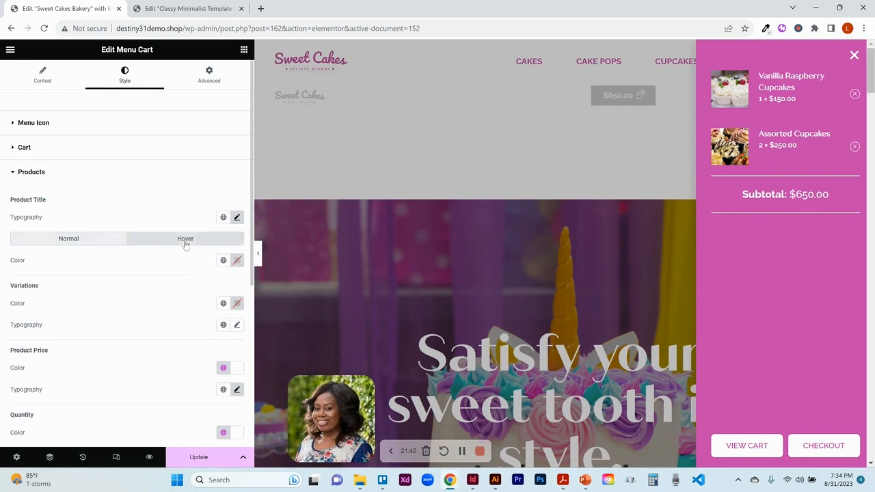
left_click(89, 243)
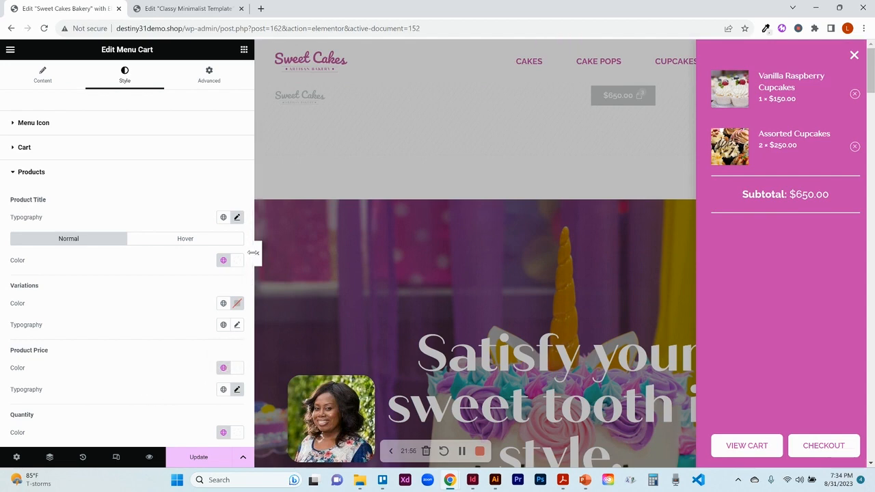
scroll(250, 260, "down", 4)
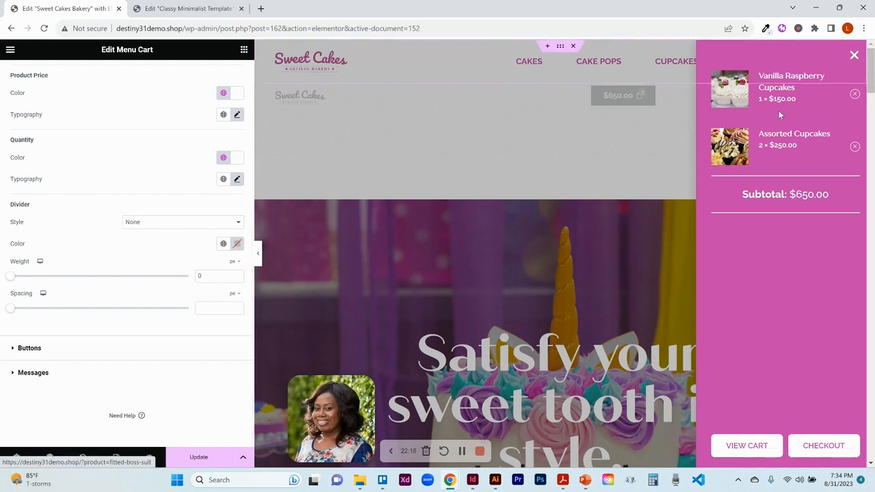
left_click(164, 226)
left_click(165, 227)
left_click(165, 226)
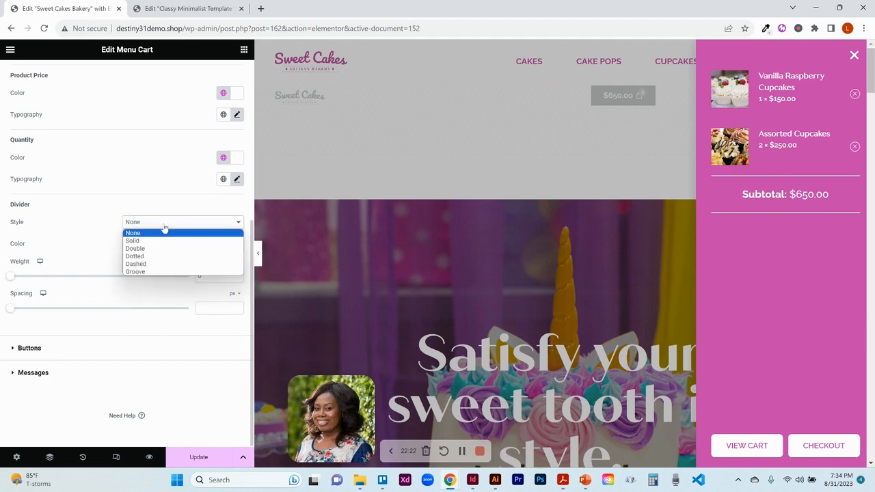
left_click(165, 227)
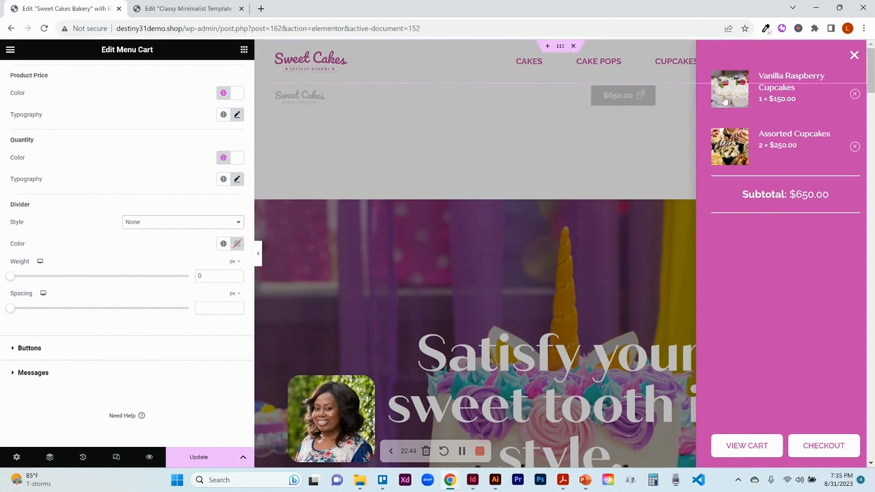
- Open the Buttons style section and try the Stacked button layout, then revert it to Inline
left_click(29, 349)
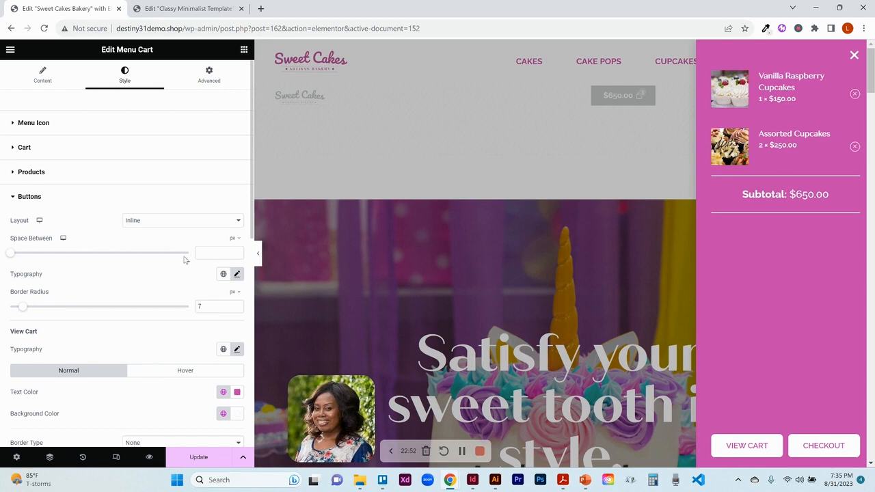
left_click(157, 221)
left_click(151, 240)
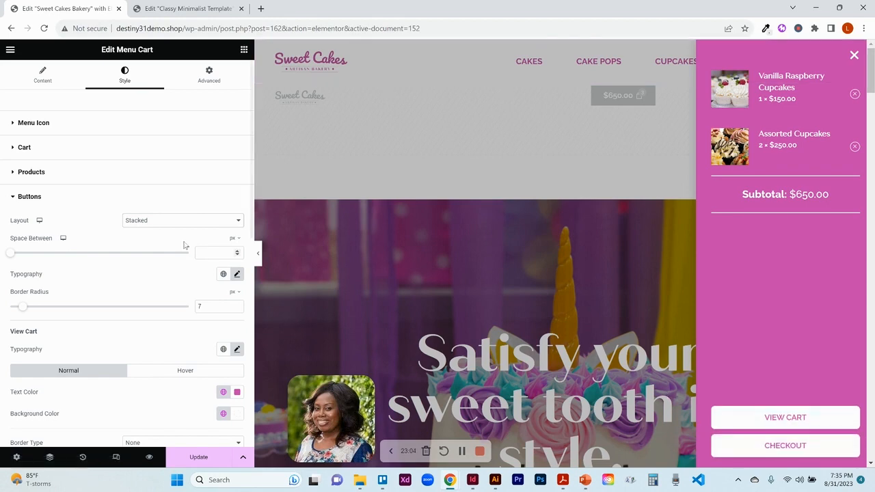
left_click(157, 227)
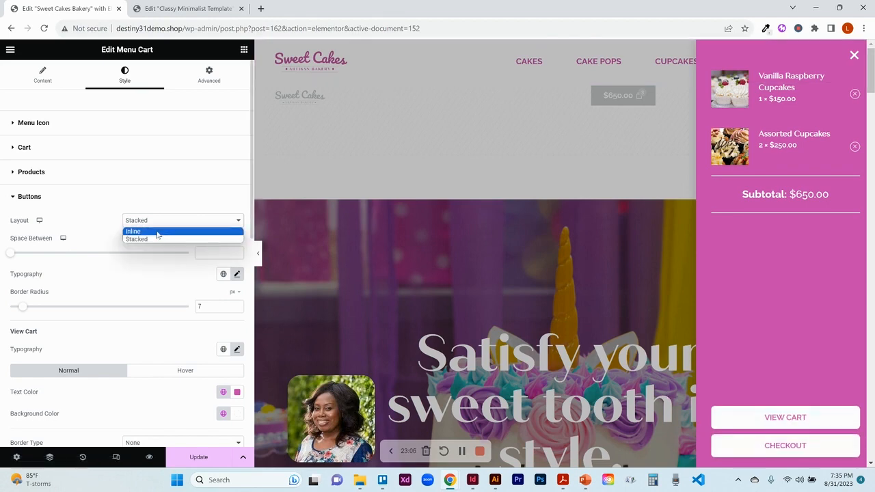
left_click(158, 233)
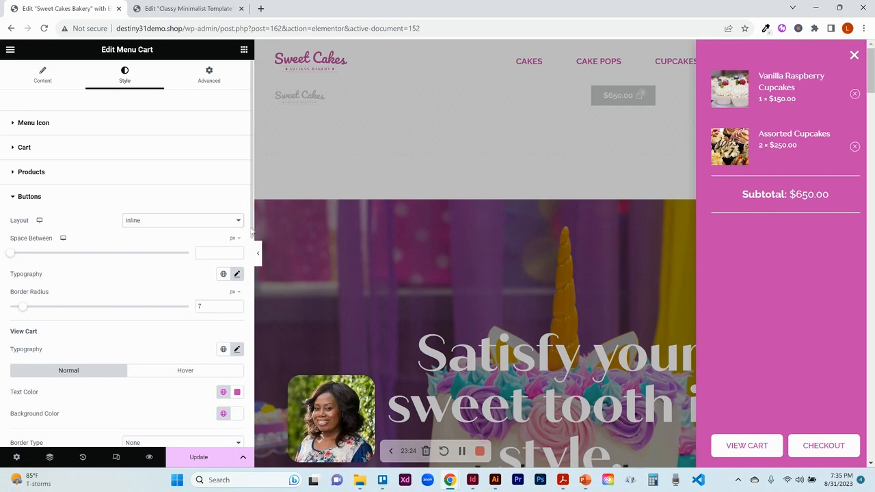
- Inspect the View Cart and Checkout buttons' hover settings, then open the Messages style section
scroll(238, 219, "down", 3)
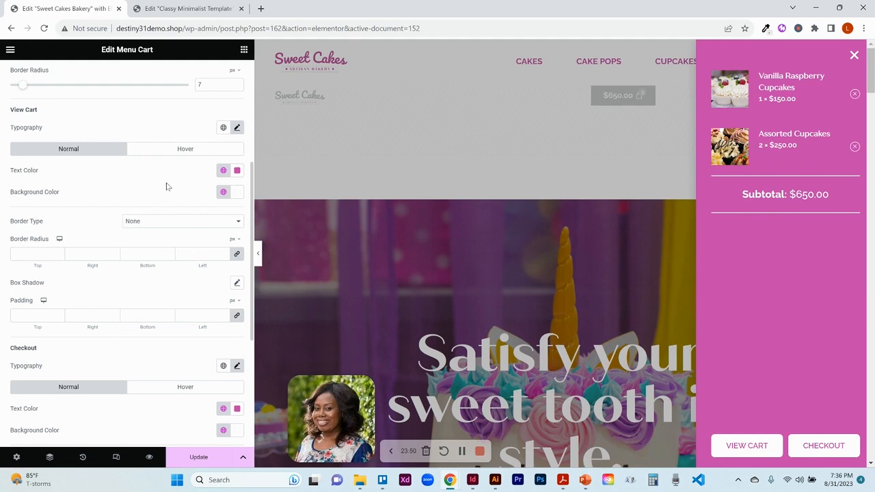
left_click(193, 150)
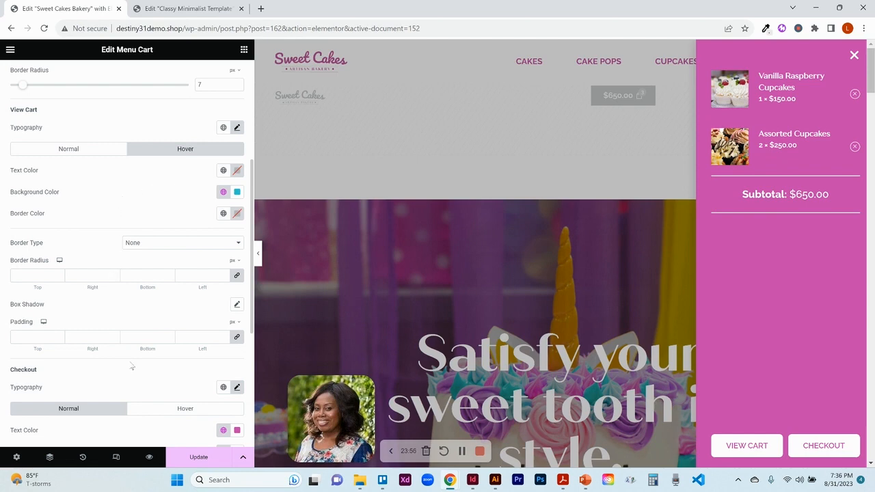
scroll(251, 381, "down", 3)
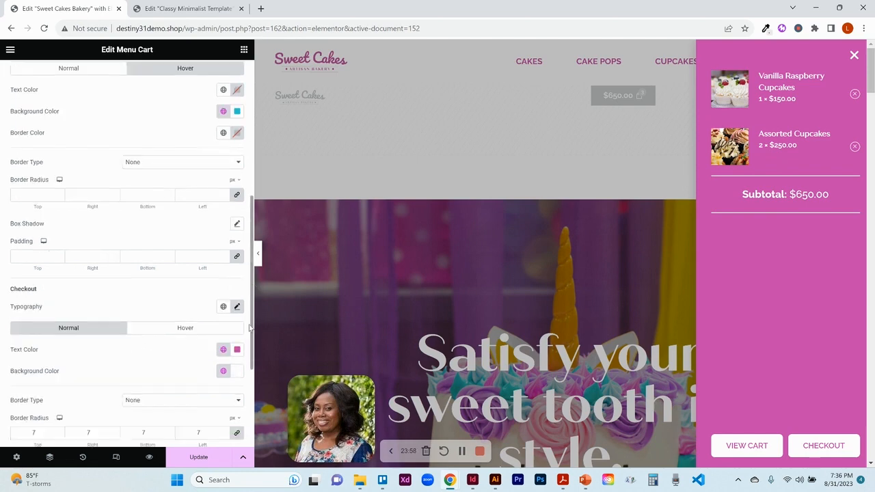
scroll(251, 381, "up", 1)
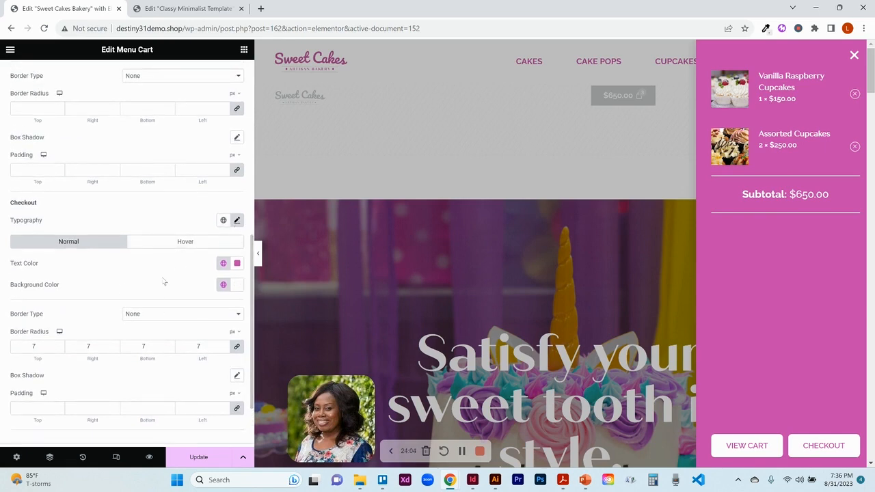
left_click(196, 248)
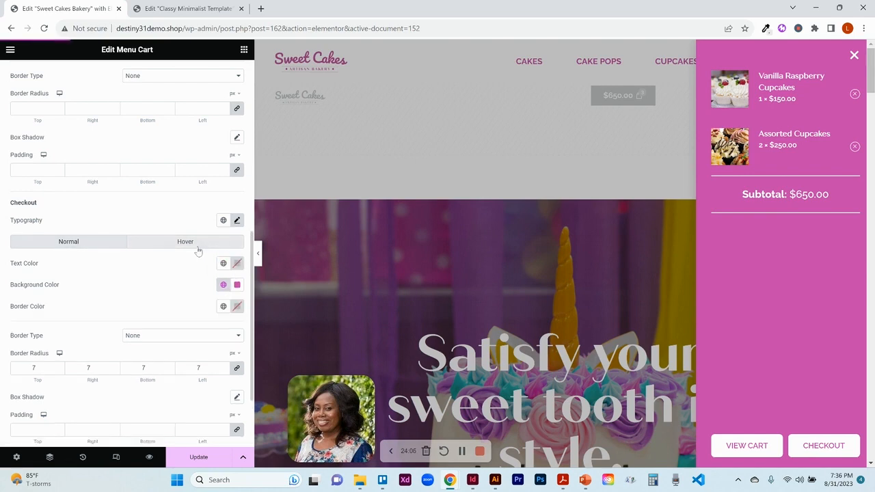
left_click(81, 247)
scroll(71, 364, "down", 2)
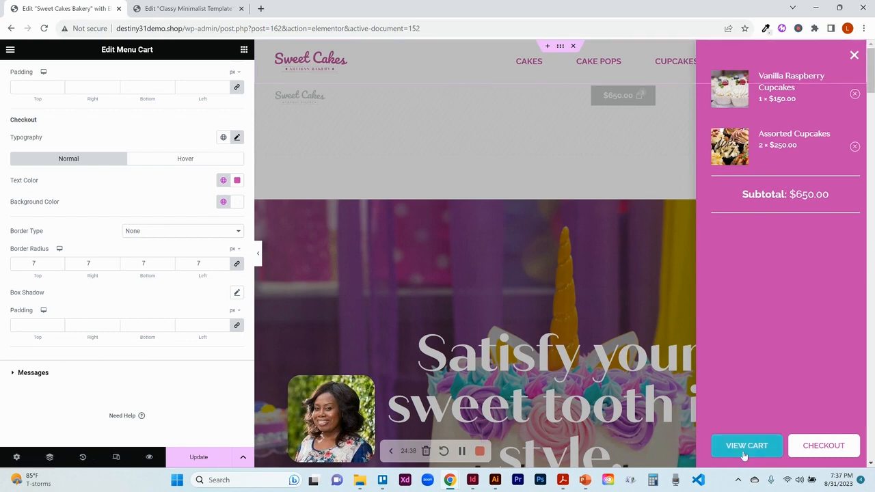
left_click(21, 375)
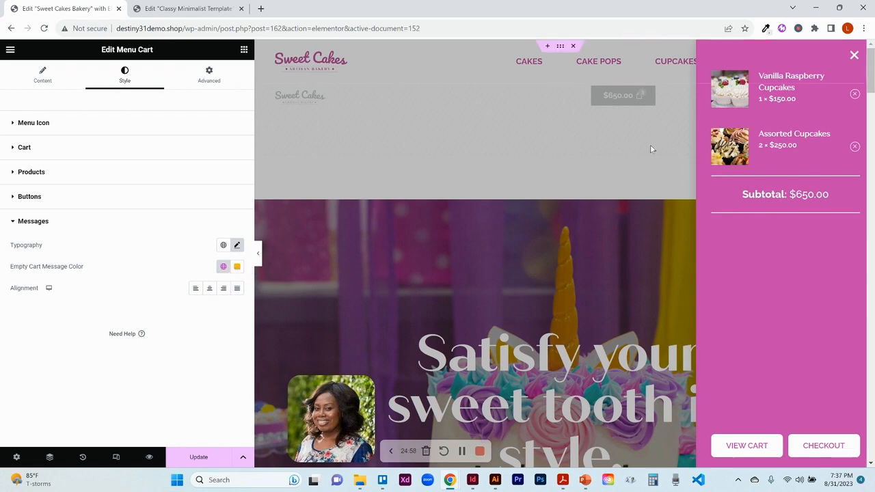
- Close the mini cart and preview the header in mobile, tablet and desktop responsive views
left_click(854, 56)
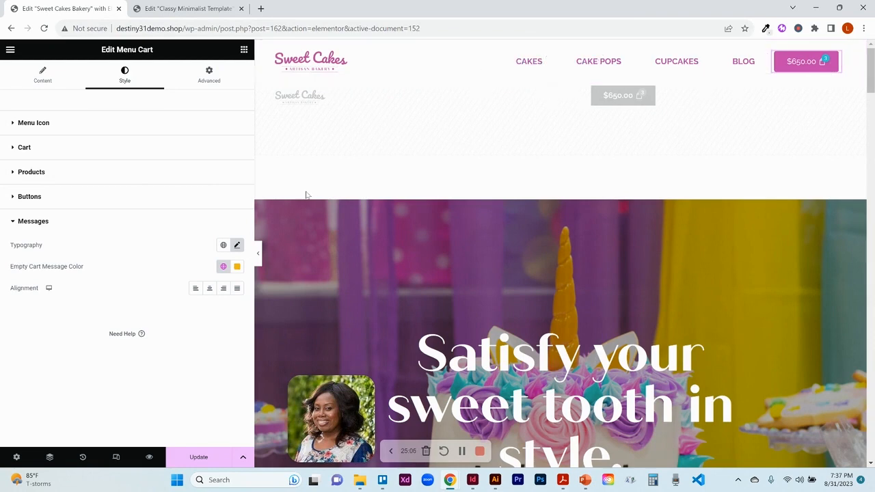
left_click(118, 462)
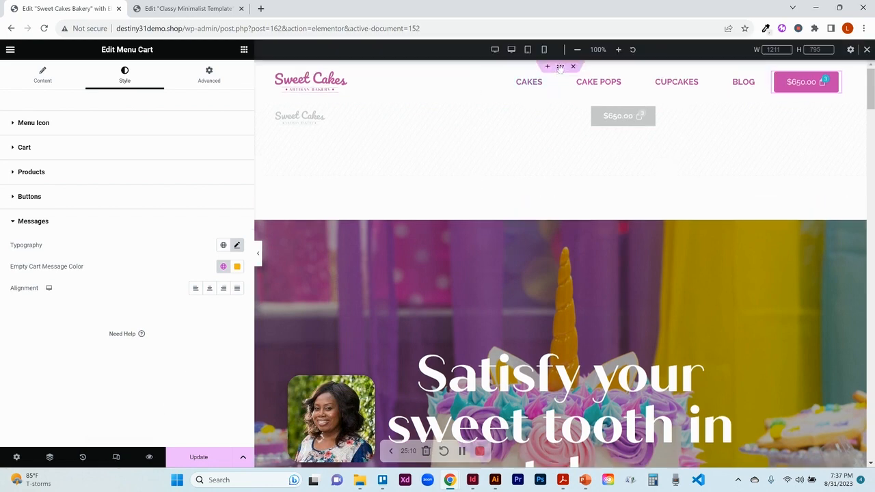
left_click(545, 50)
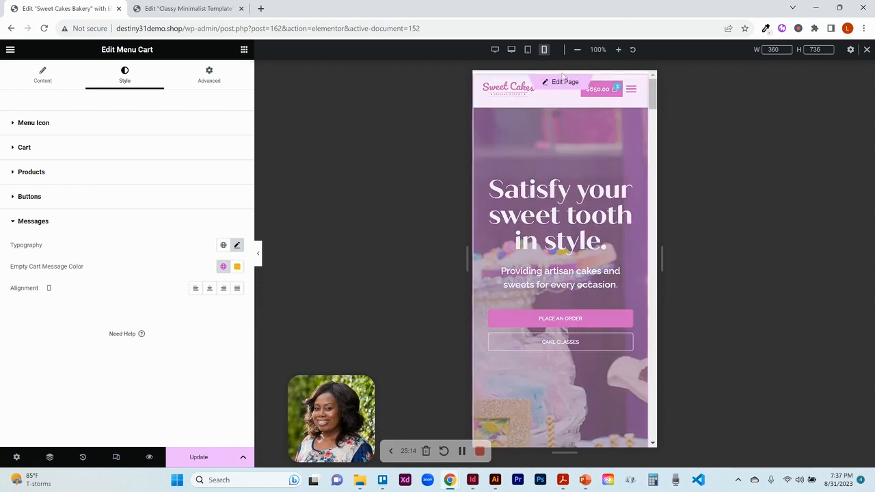
left_click(561, 77)
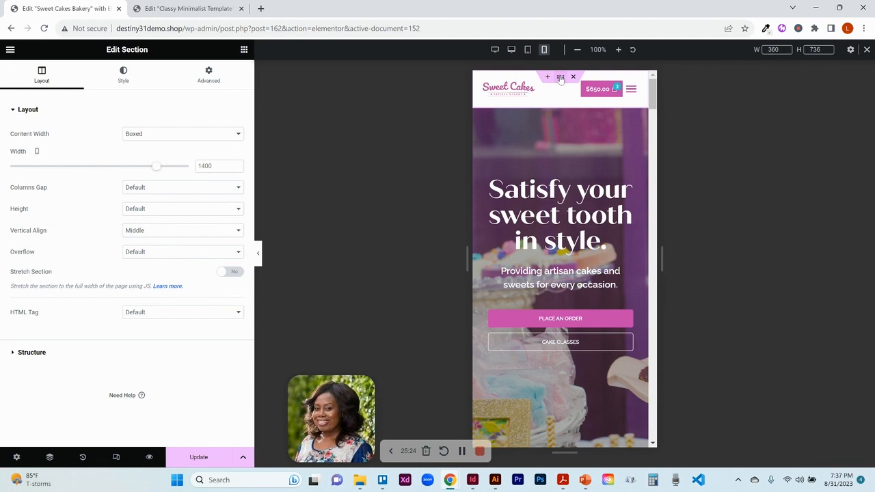
left_click(528, 51)
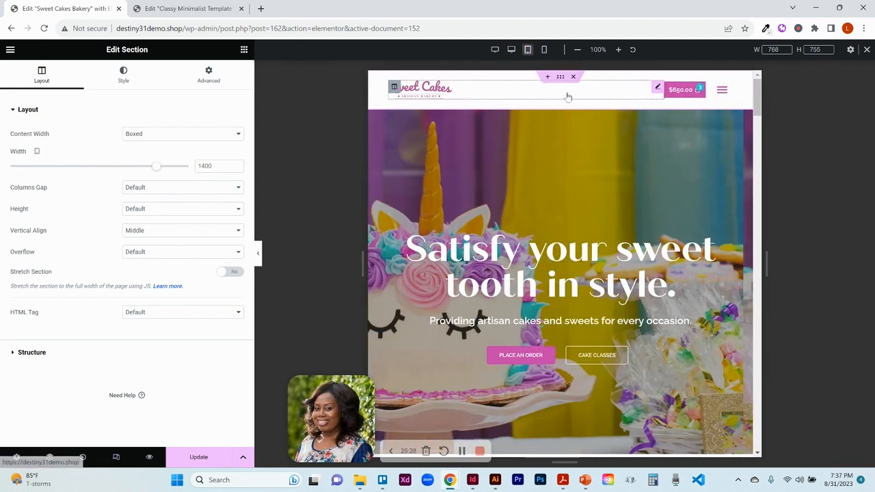
left_click(512, 51)
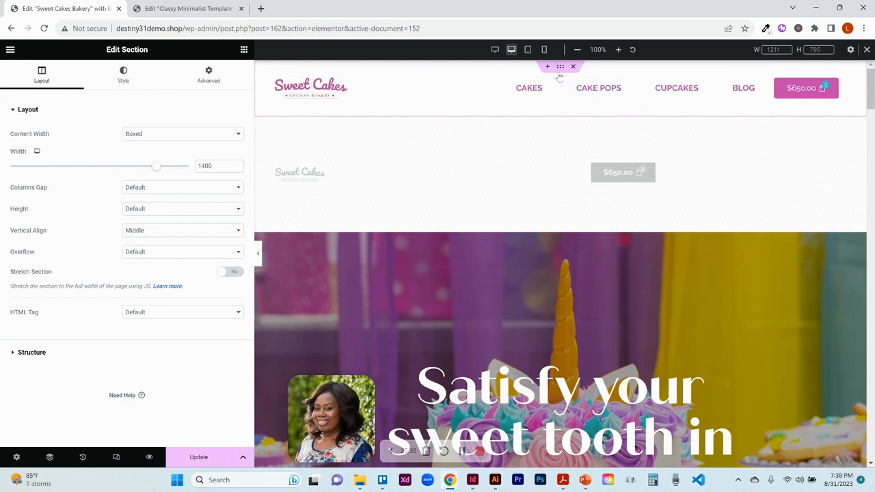
- Inspect the header section's classic background type and the global colour options
left_click(134, 80)
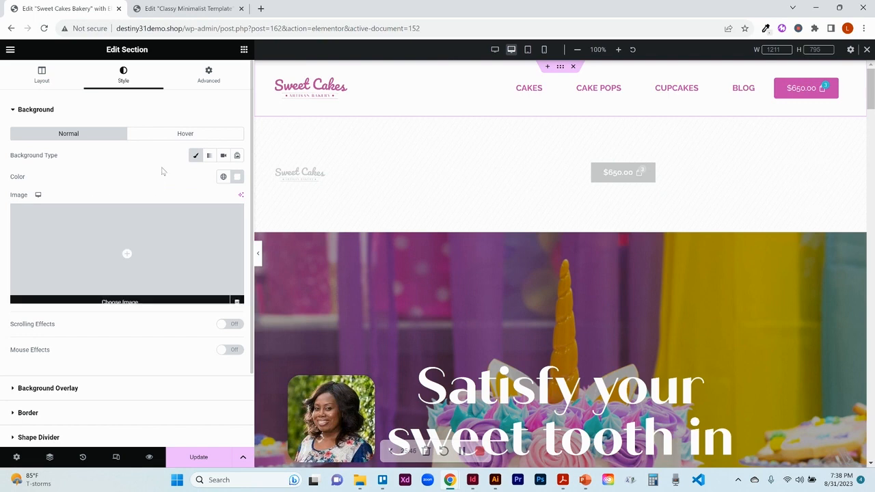
left_click(196, 157)
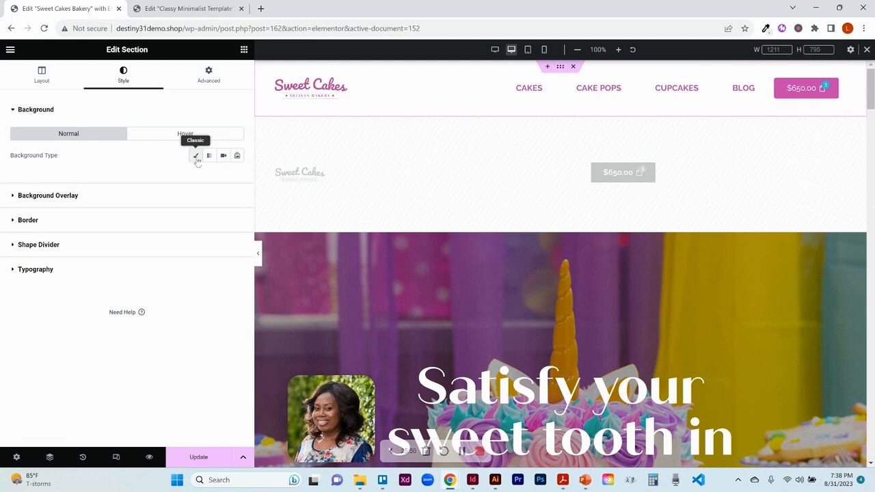
left_click(197, 157)
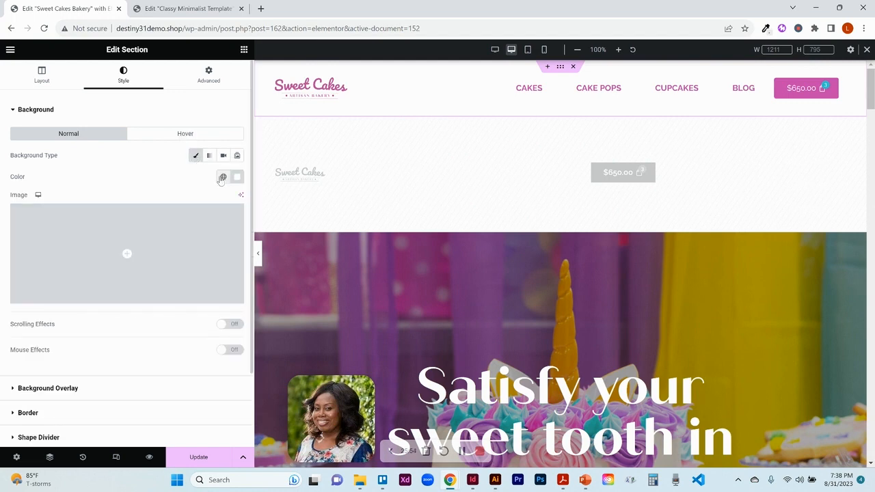
left_click(222, 178)
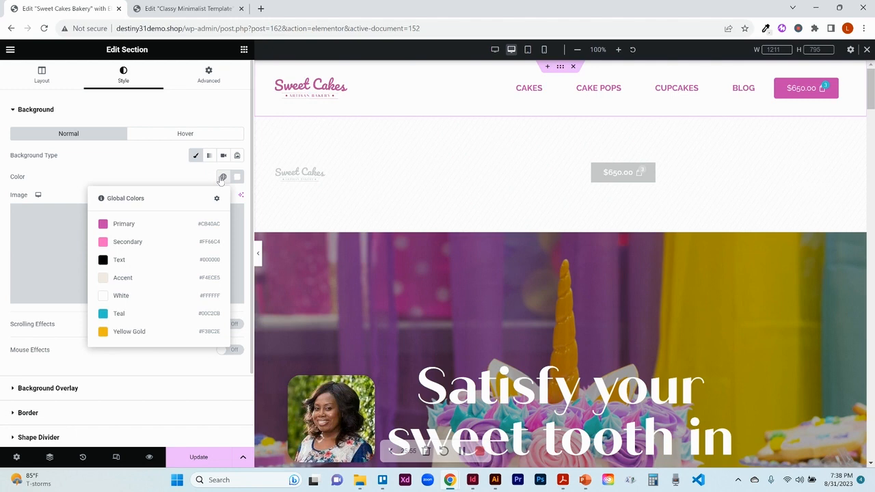
left_click(149, 164)
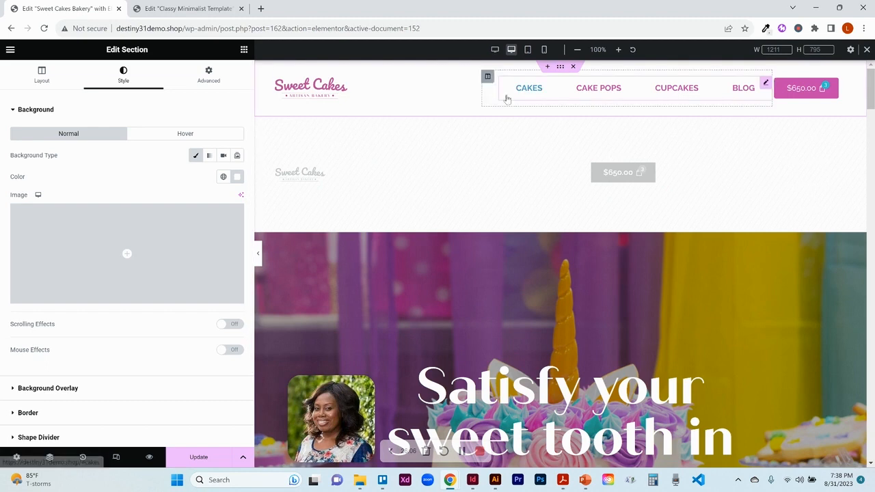
- Try making the section's white background fully transparent, then restore it to opaque #FFFFFF
left_click(238, 178)
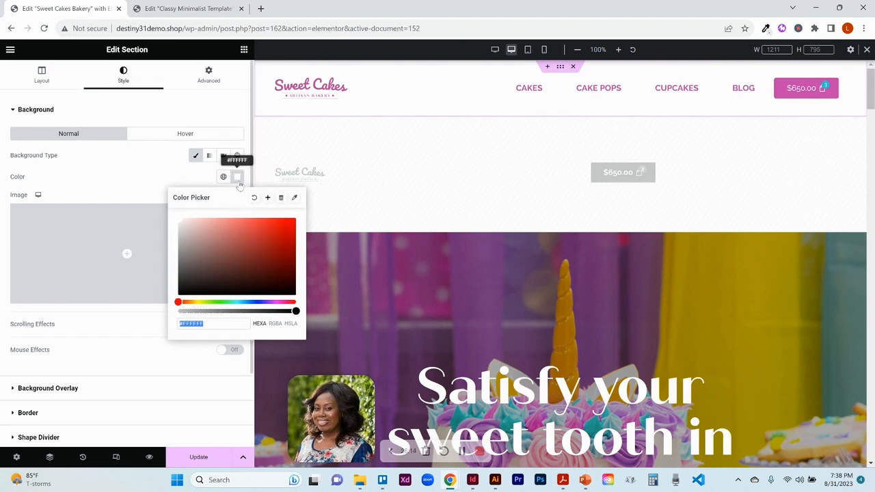
left_click_drag(296, 311, 166, 327)
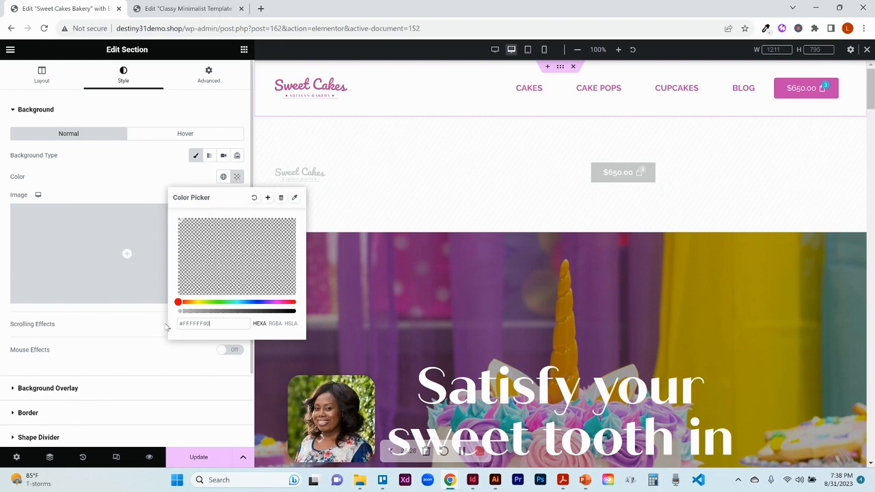
left_click_drag(179, 311, 311, 314)
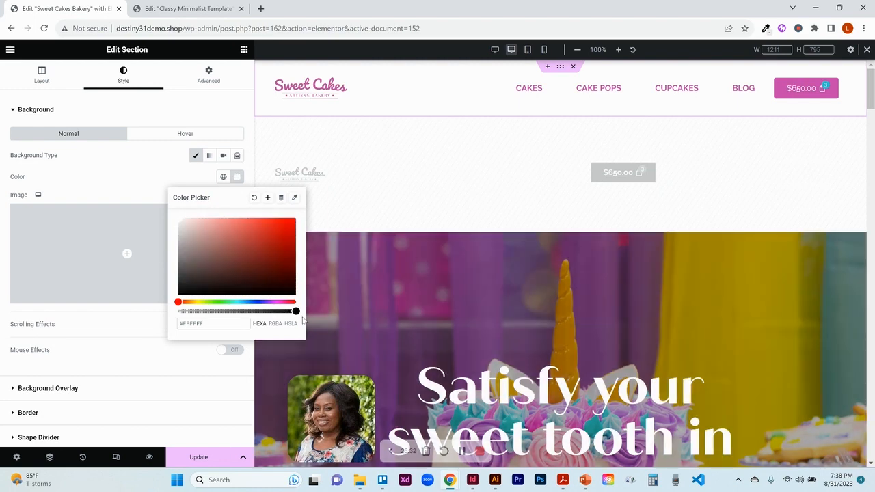
left_click(145, 197)
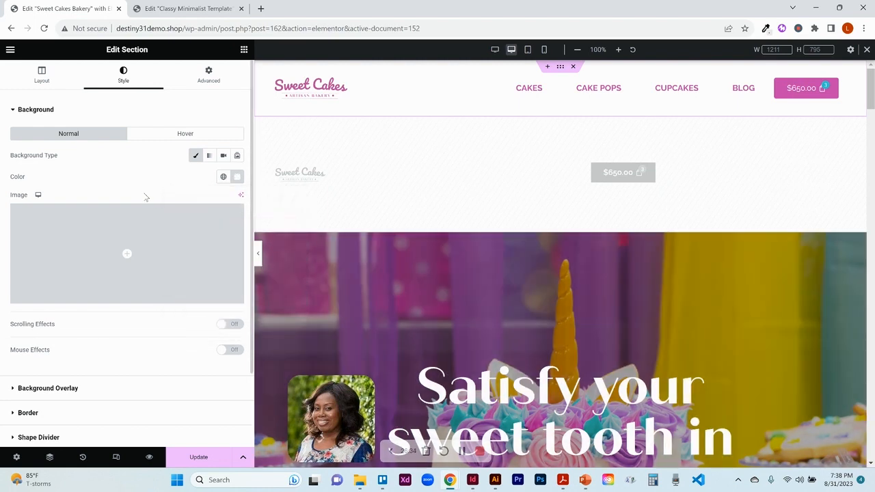
- In mobile view, select the logo image, open the Navigator and browse the media library without changing the logo
left_click(544, 50)
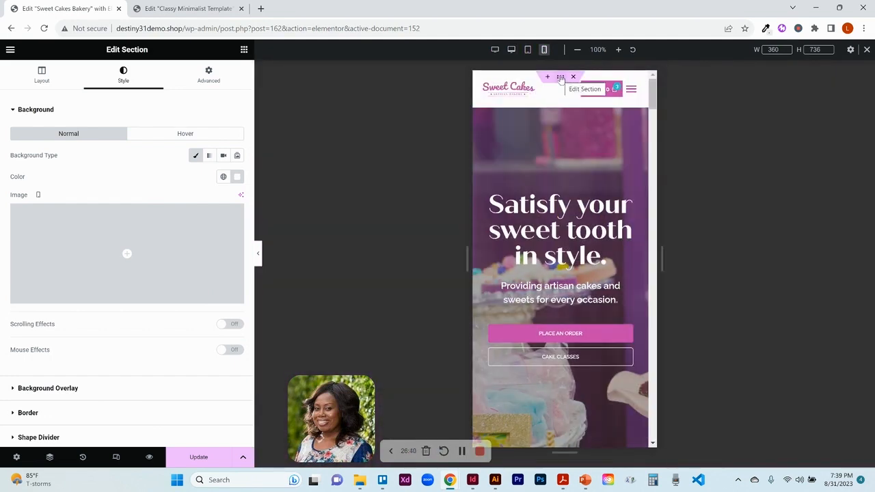
left_click(560, 78)
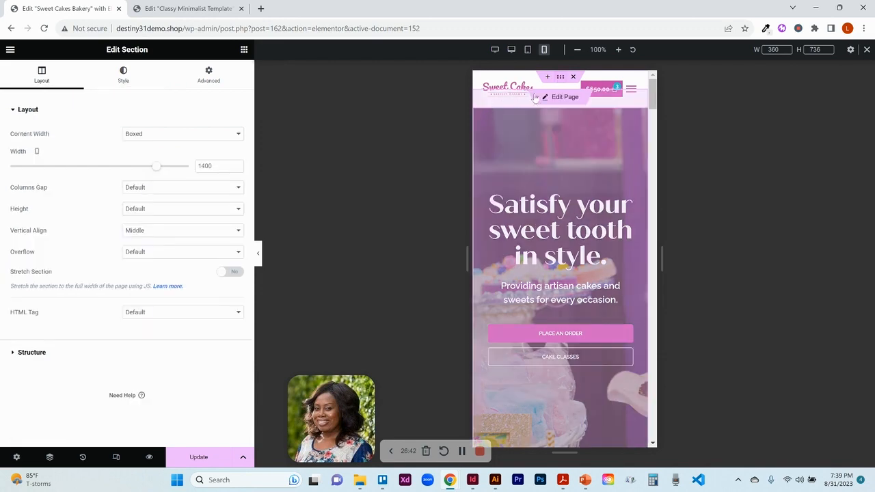
left_click(574, 89)
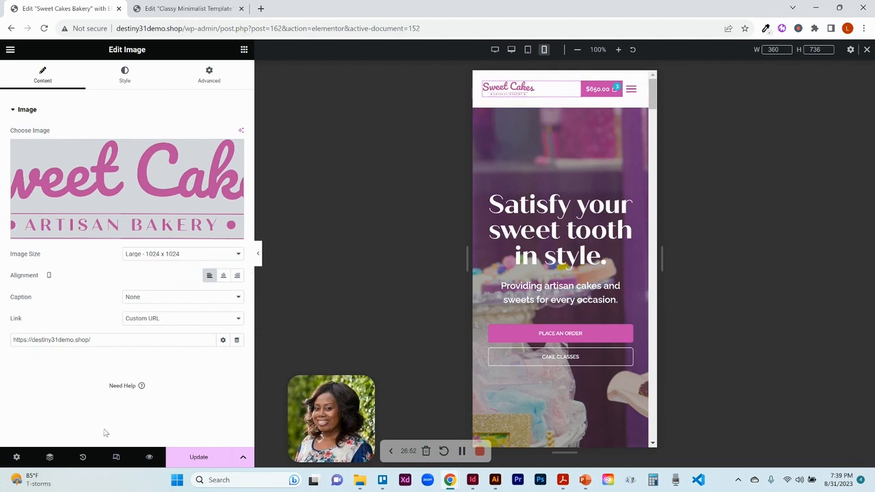
left_click(49, 458)
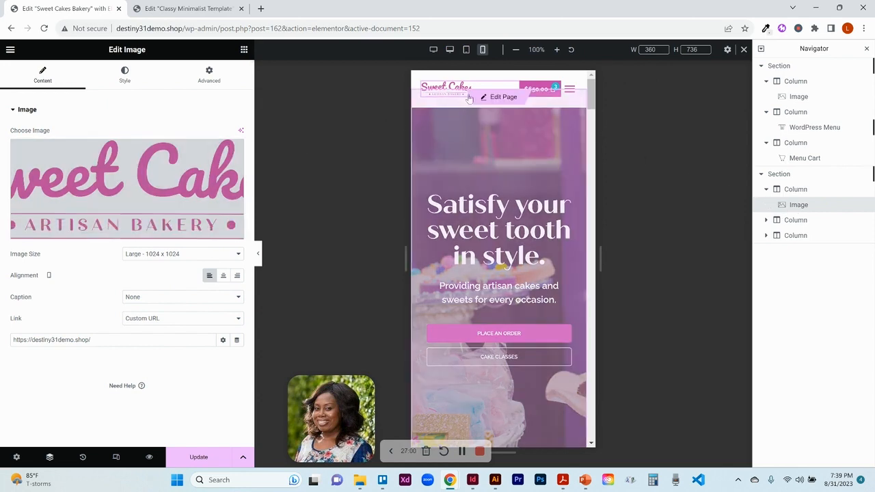
left_click(156, 175)
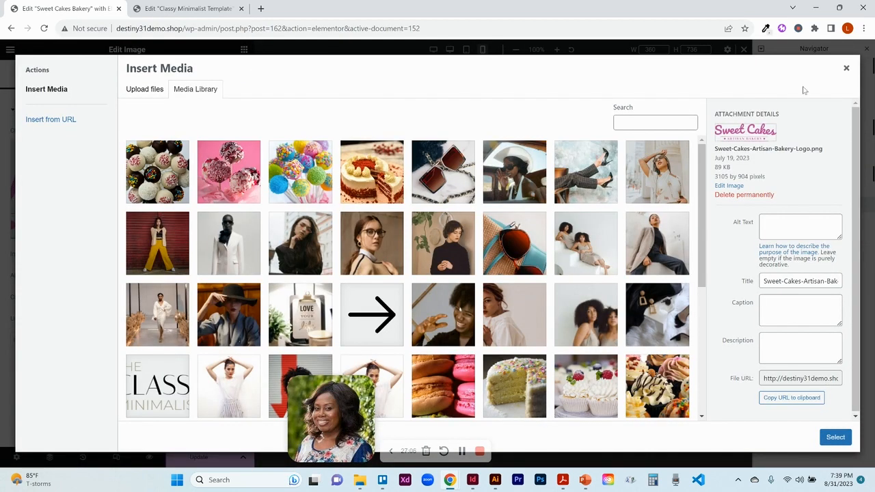
left_click(846, 68)
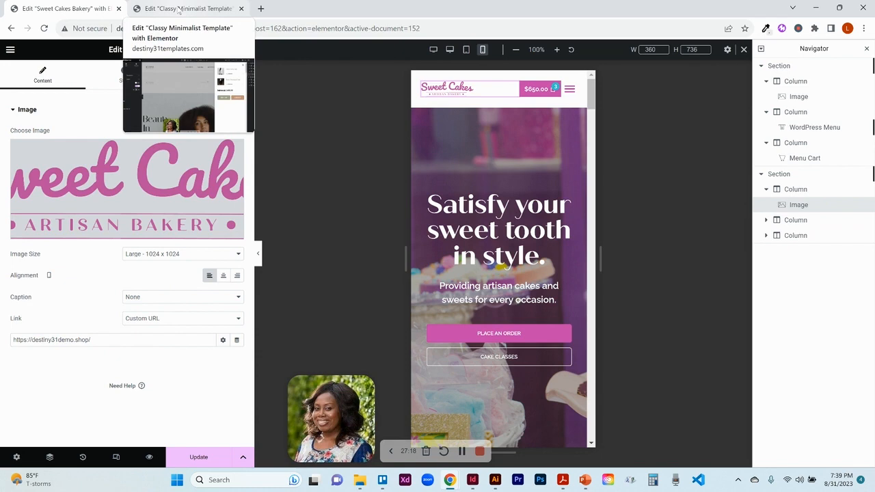
- Compare the Classy Minimalist template's header in mobile view, then return to the Sweet Cakes Bakery editor
left_click(179, 9)
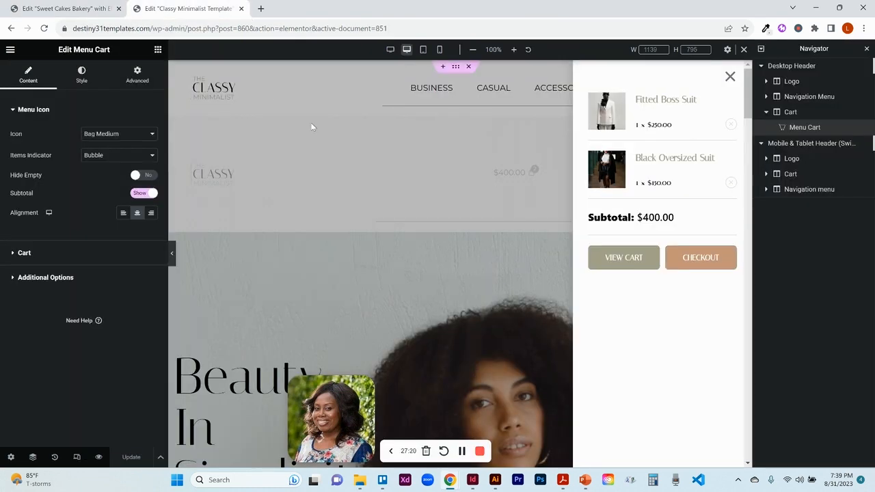
left_click(731, 77)
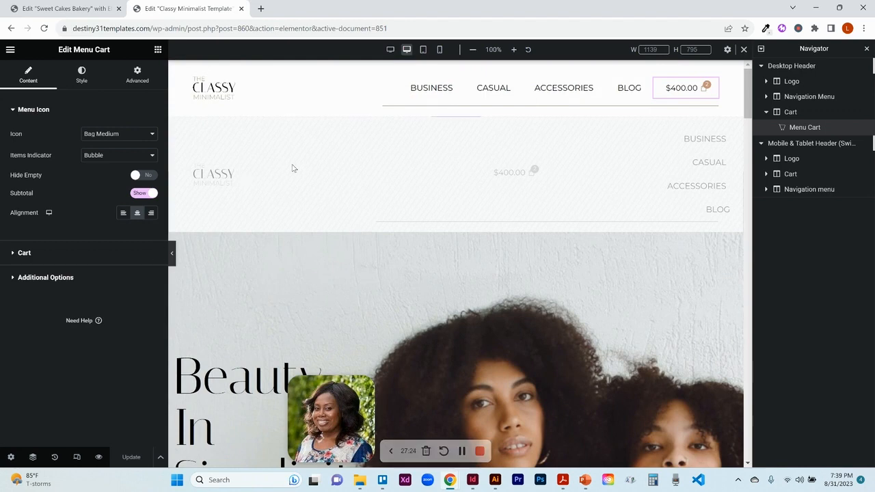
left_click(440, 50)
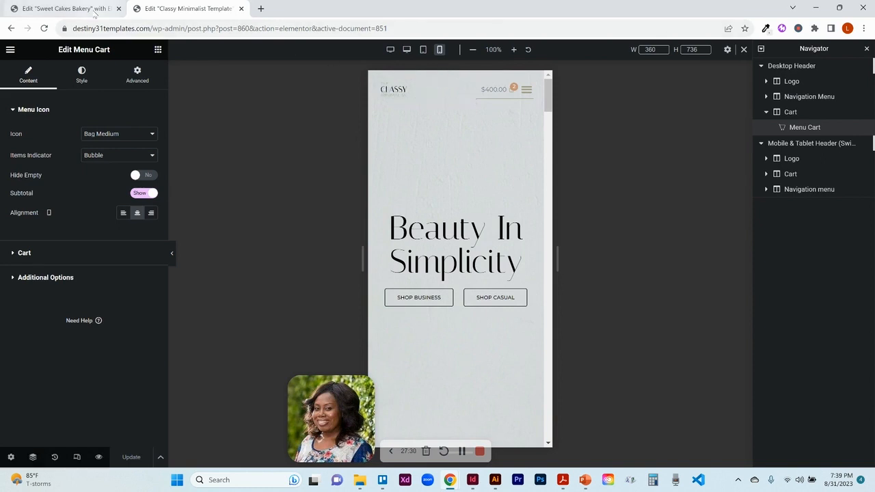
left_click(91, 9)
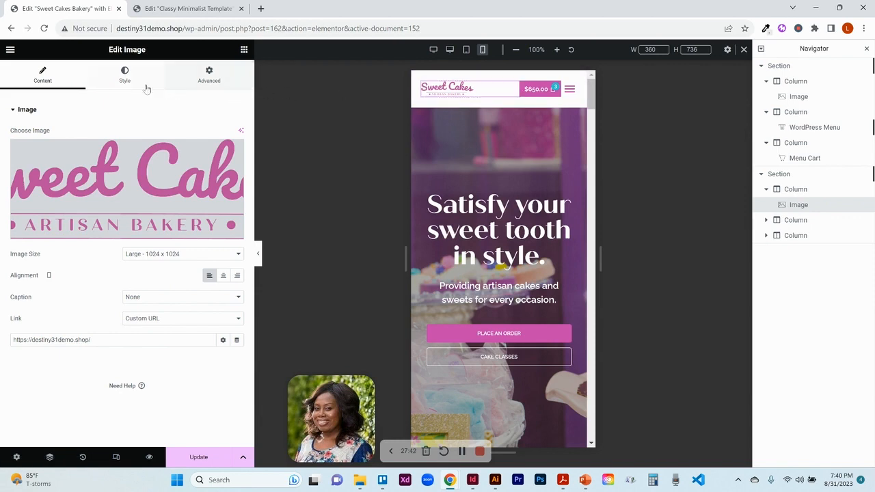
- Inspect the mobile logo width, menu cart, menu layout and the logo column's width settings
left_click(125, 80)
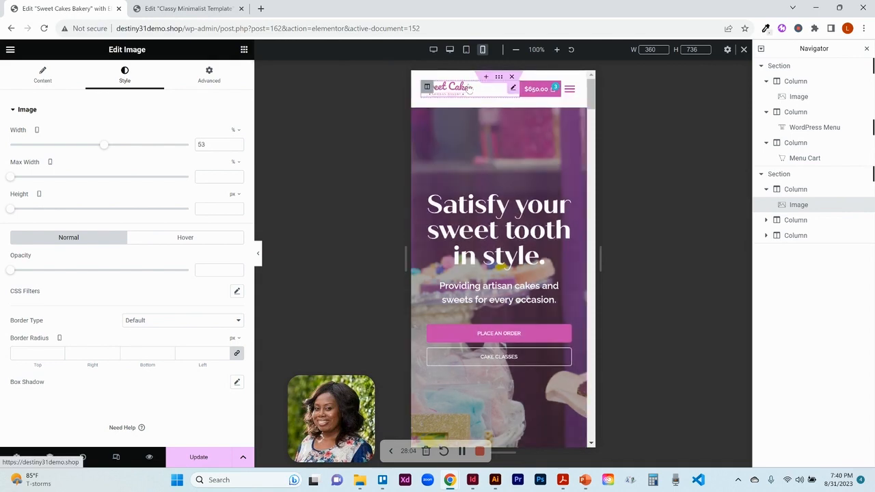
left_click(554, 91)
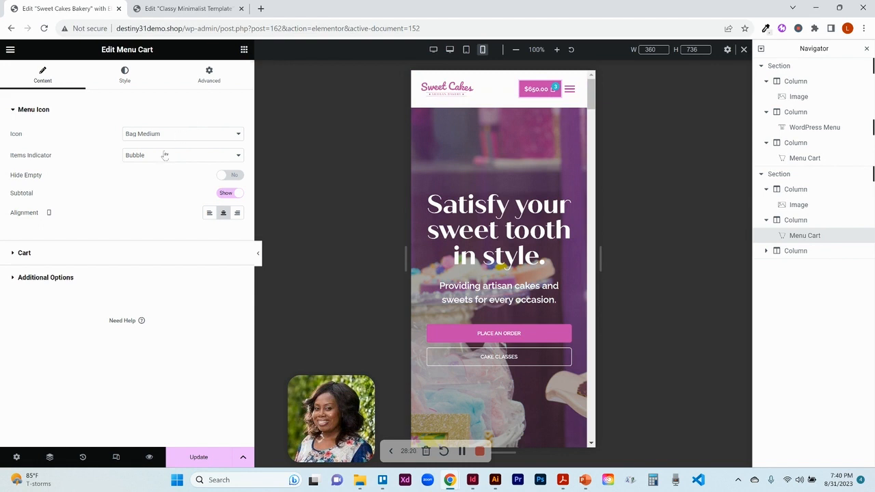
left_click(570, 89)
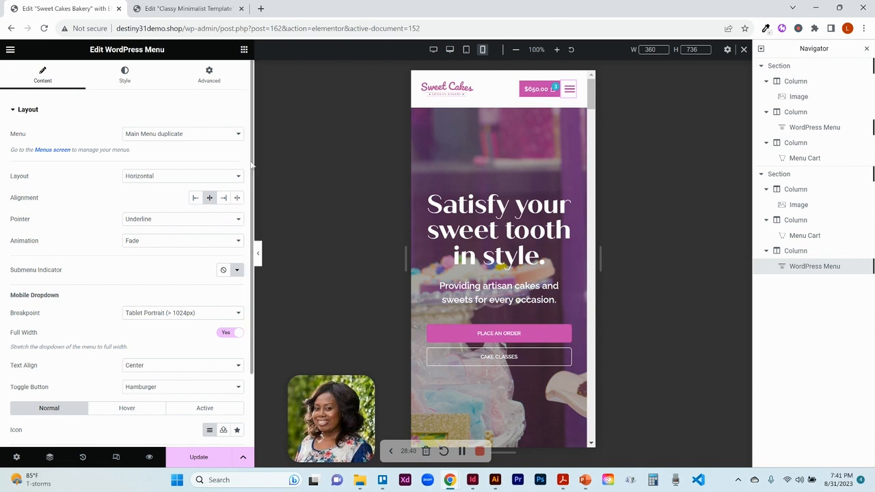
scroll(252, 164, "down", 3)
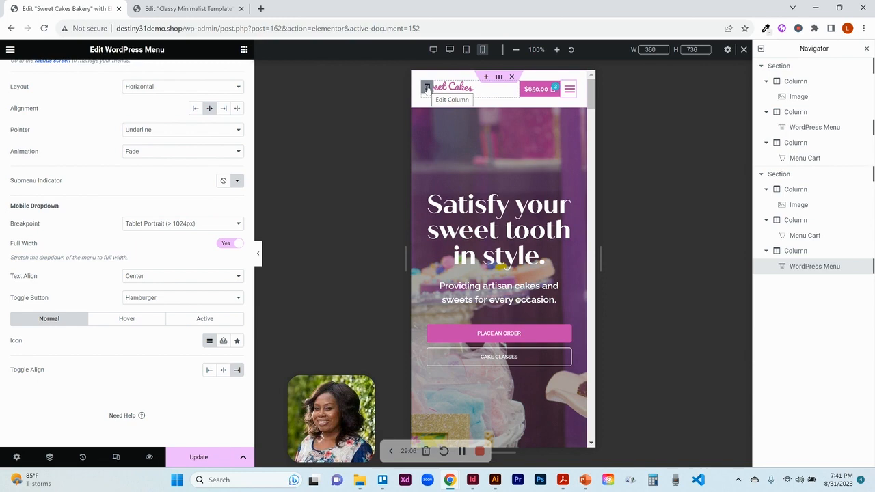
left_click(426, 88)
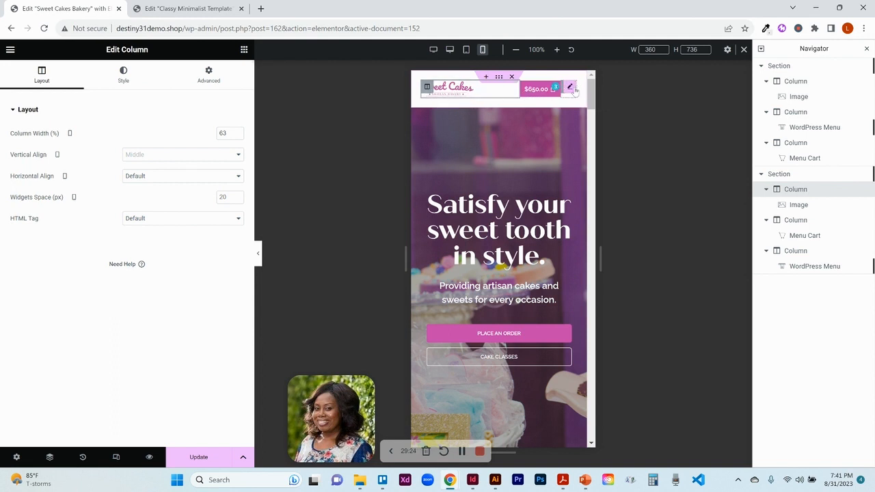
left_click(570, 88)
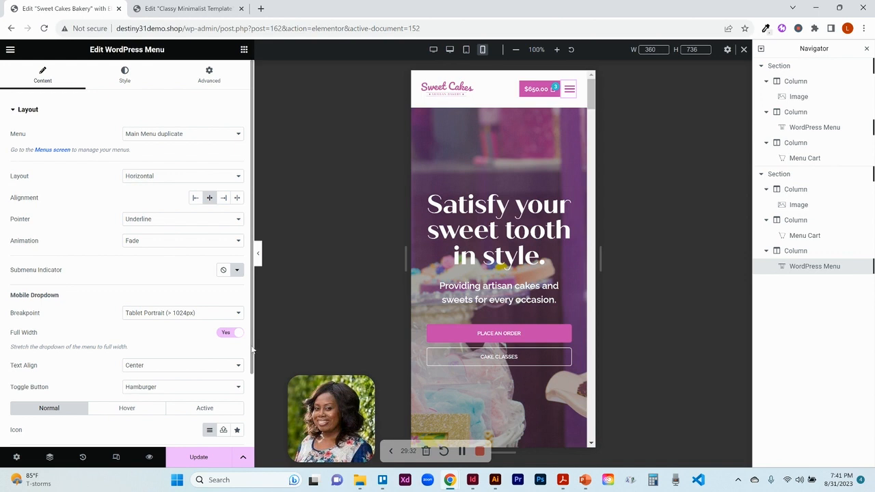
- Open the menu's style settings, expand the mobile dropdown in the preview and inspect the hover colours
left_click(134, 70)
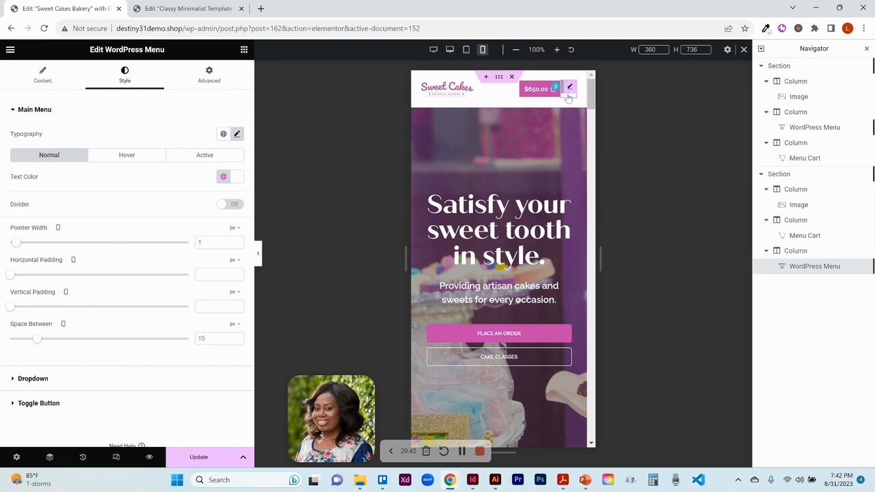
left_click(568, 97)
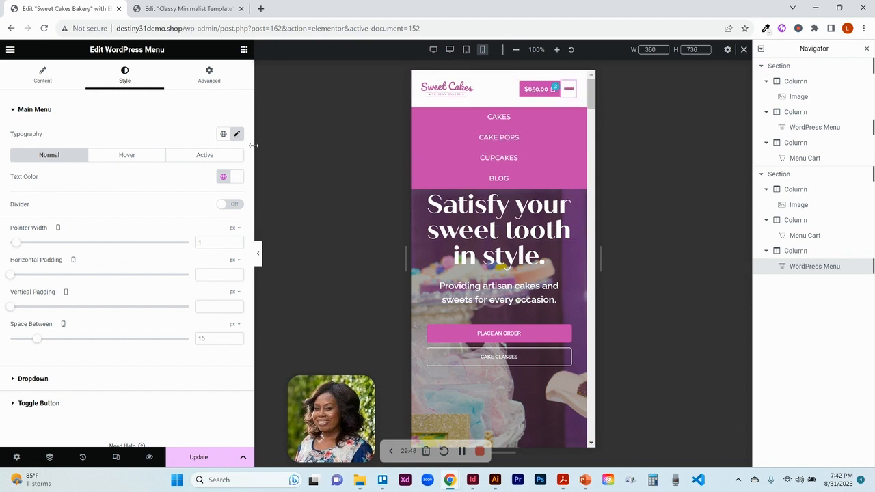
left_click(131, 160)
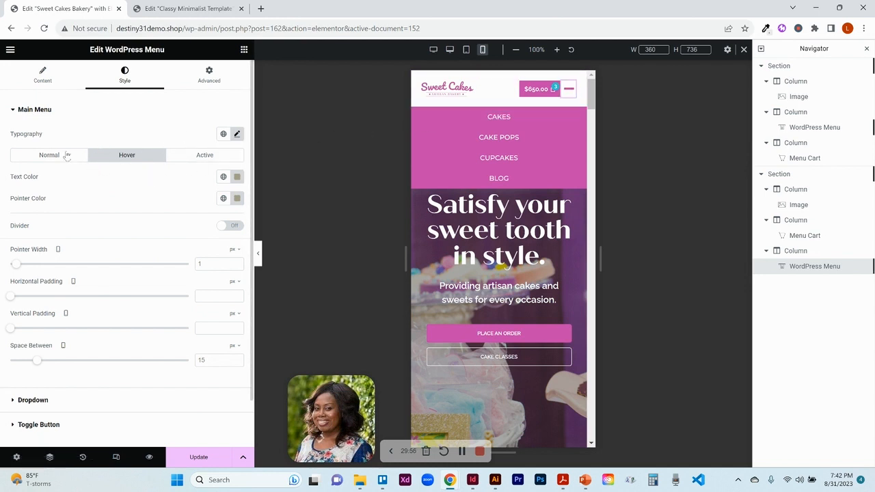
left_click(18, 115)
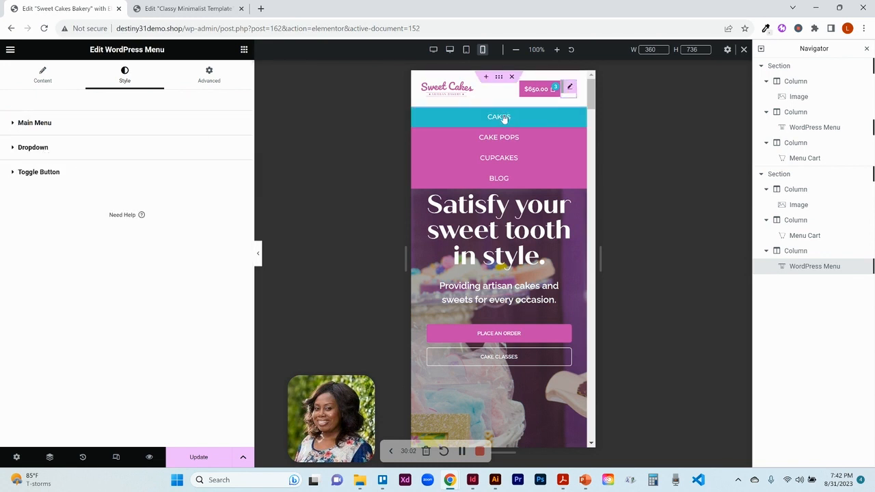
- Expand the menu's Dropdown style settings and compare its Normal, Hover and Active colours
left_click(25, 149)
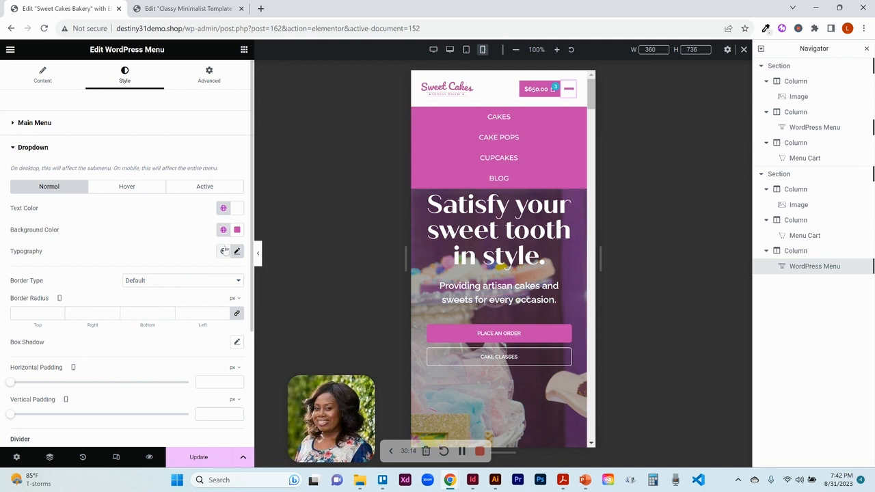
left_click(132, 195)
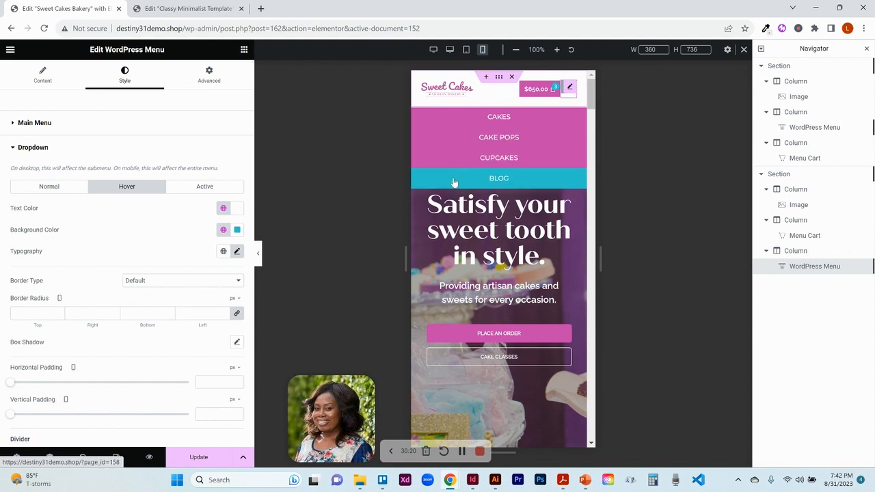
left_click(196, 189)
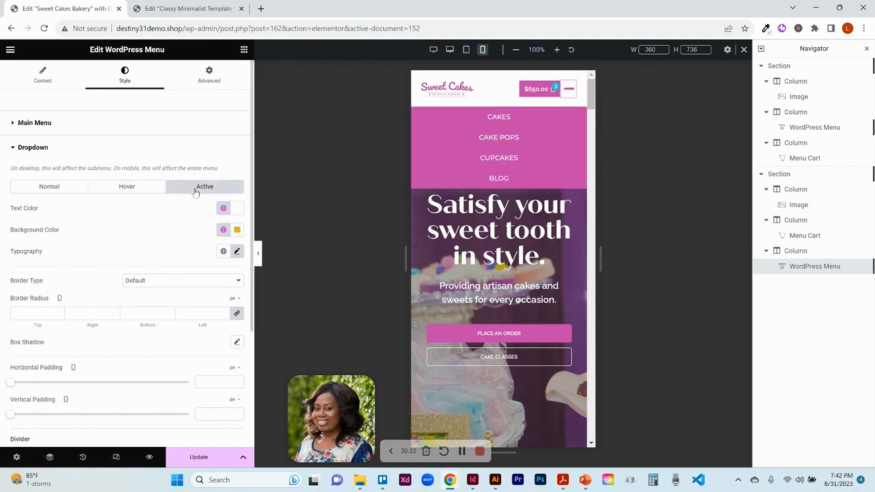
left_click(58, 193)
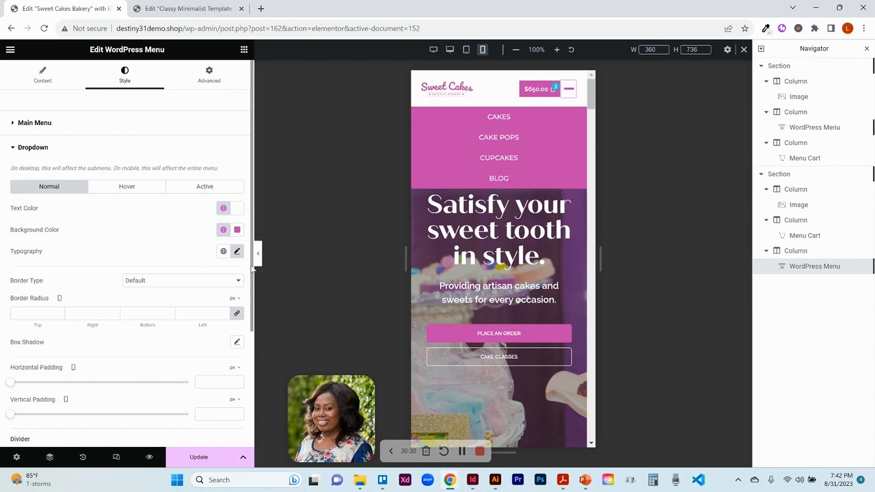
left_click_drag(252, 270, 254, 368)
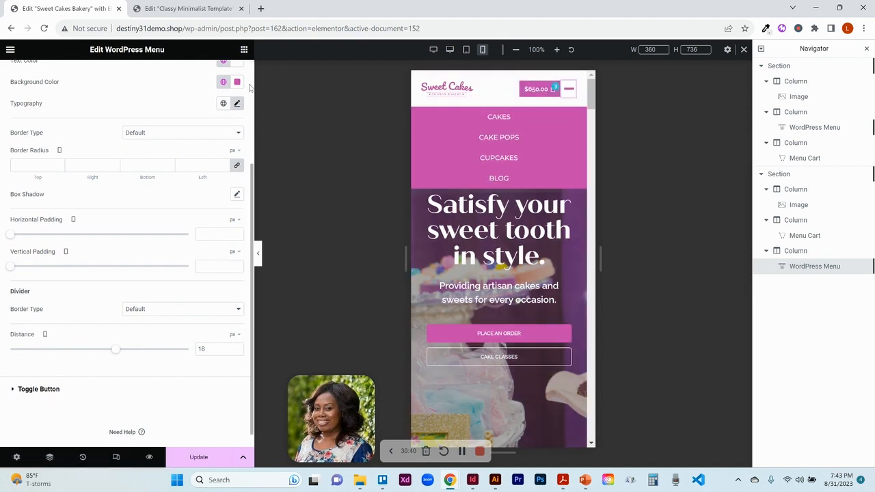
scroll(252, 89, "up", 3)
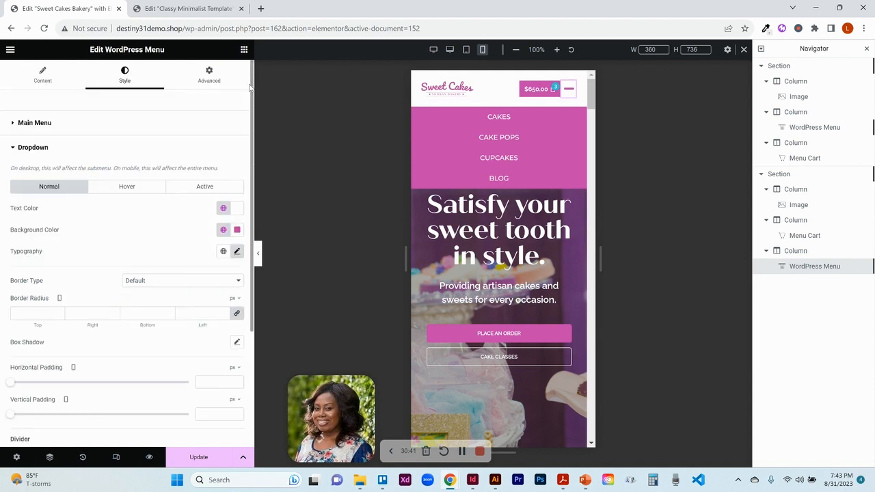
- Switch the mobile dropdown's Full Width option off and back on in the menu's content settings
left_click(26, 80)
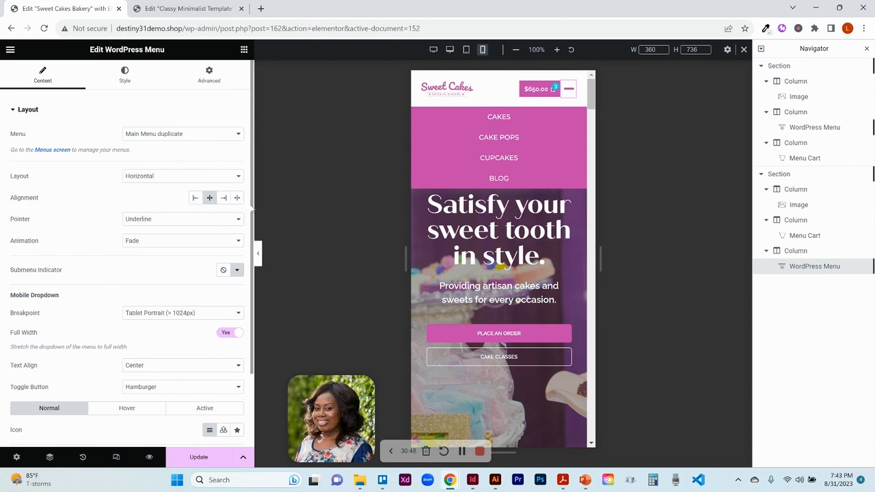
left_click_drag(252, 208, 251, 279)
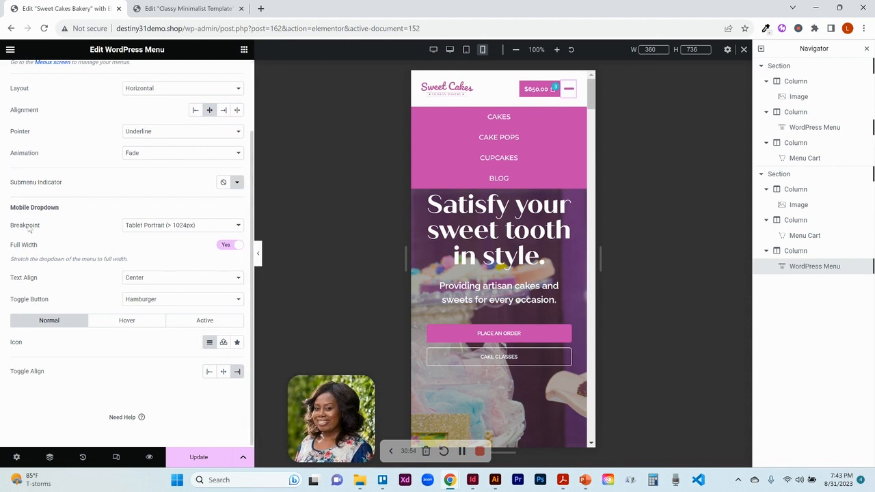
left_click(228, 245)
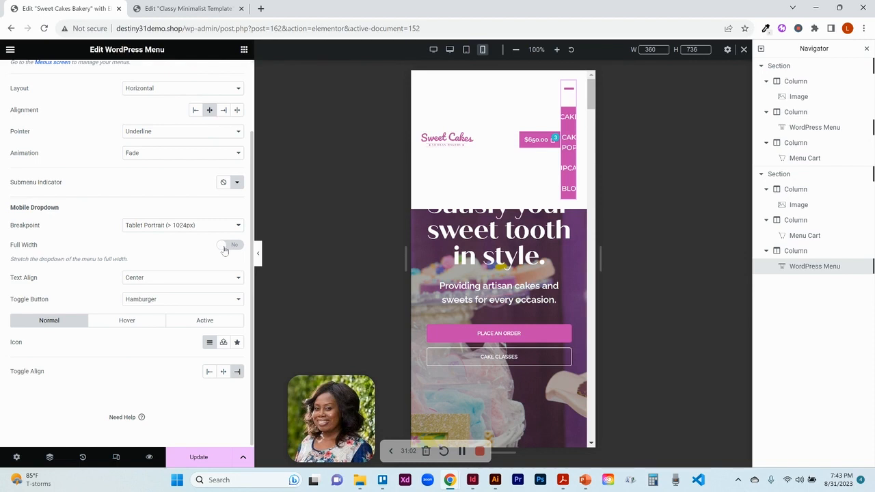
left_click(237, 249)
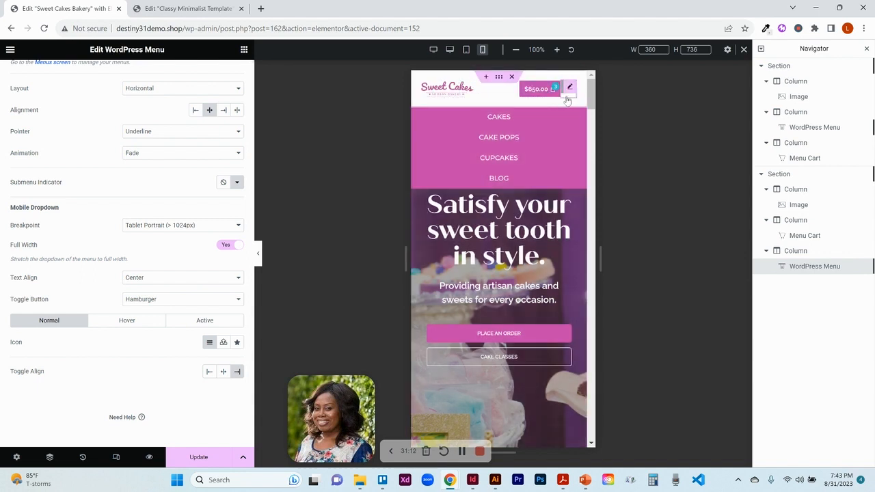
- Close the mobile dropdown, switch to desktop view and inspect the desktop header section's responsive visibility settings
left_click(567, 99)
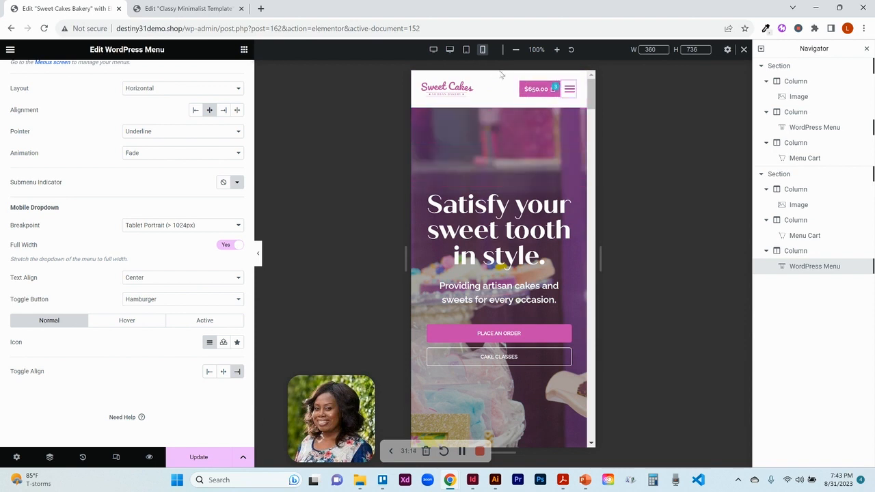
left_click(466, 55)
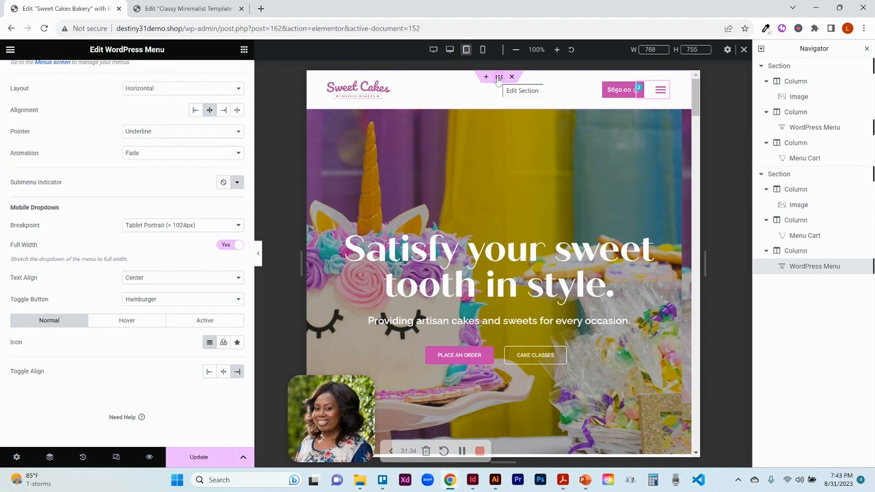
left_click(451, 50)
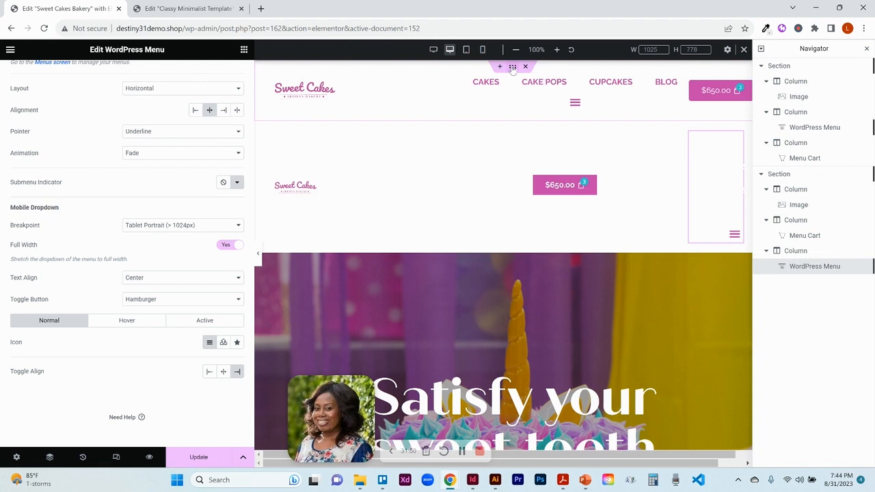
left_click(512, 67)
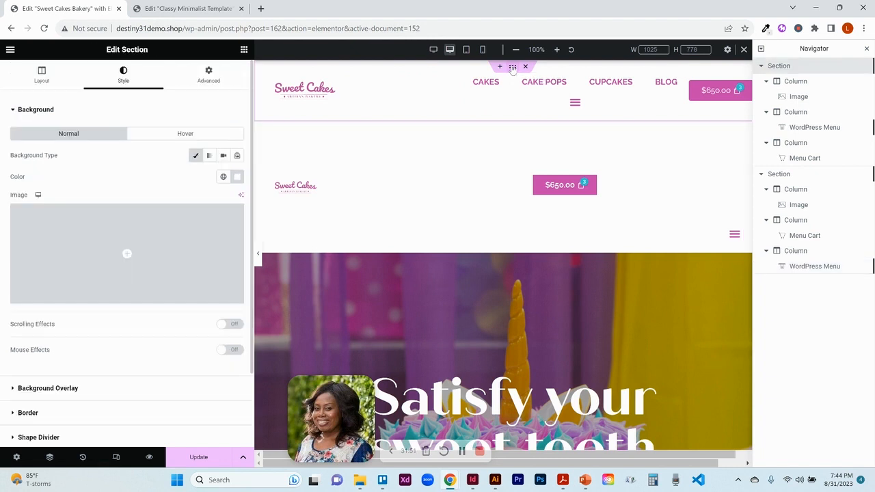
left_click(217, 81)
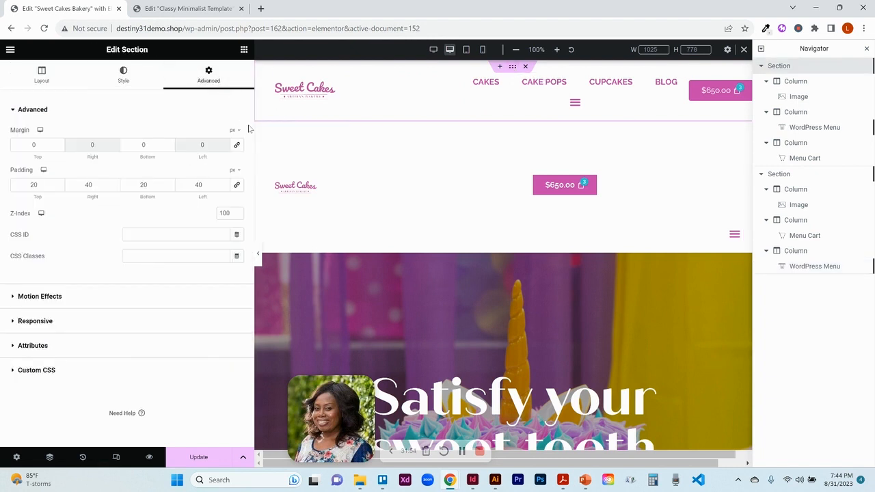
left_click(32, 323)
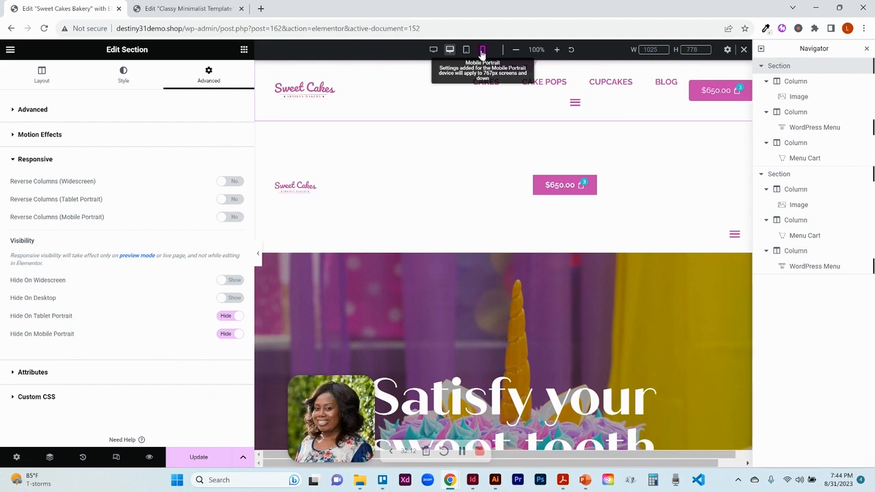
- Switch to mobile view and inspect the mobile header section's advanced spacing and responsive visibility settings
left_click(483, 50)
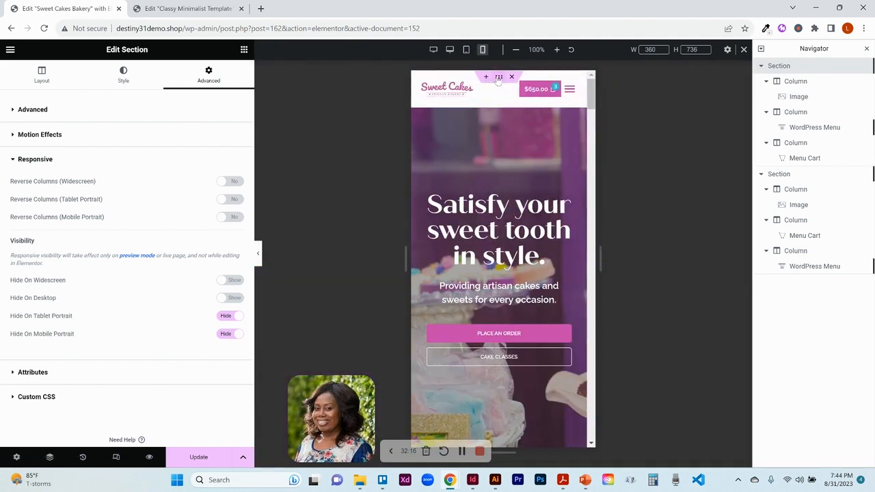
left_click(500, 78)
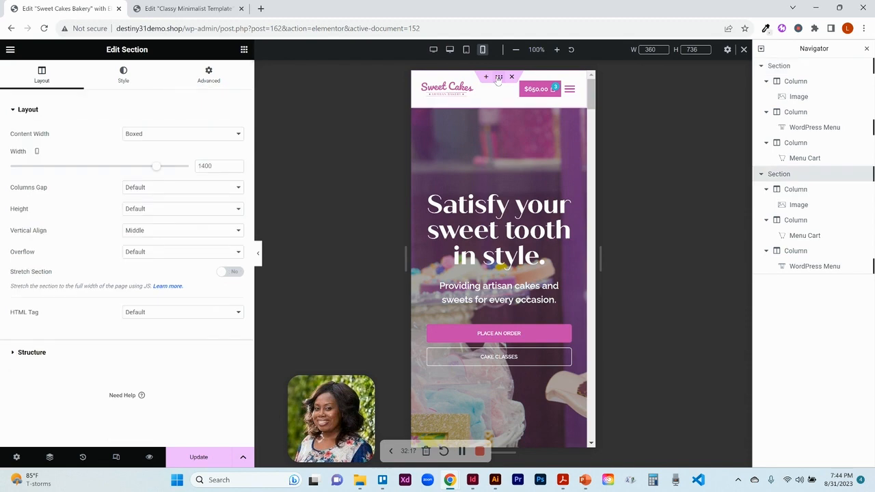
left_click(209, 76)
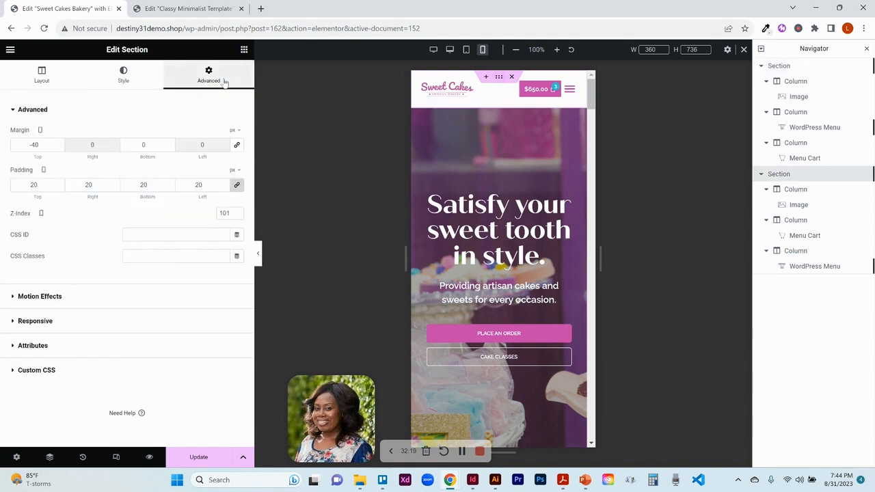
left_click(81, 322)
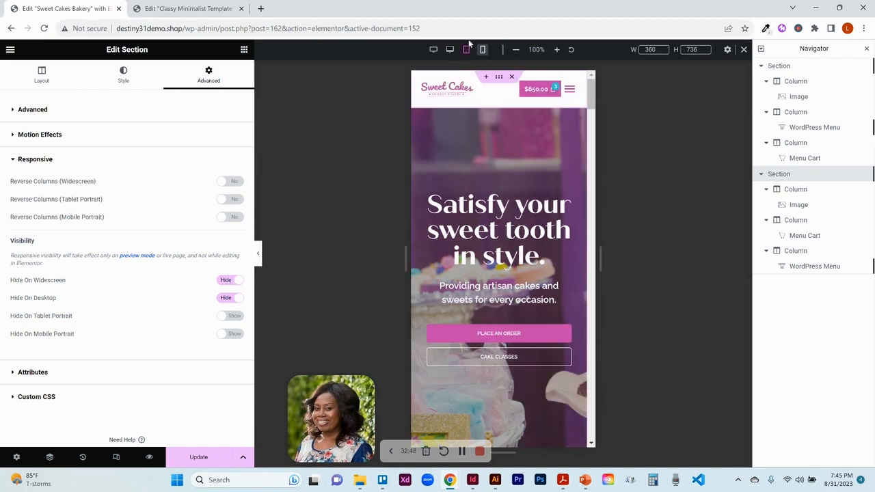
- Return to desktop view and leave the header template, discarding its unsaved changes
left_click(452, 51)
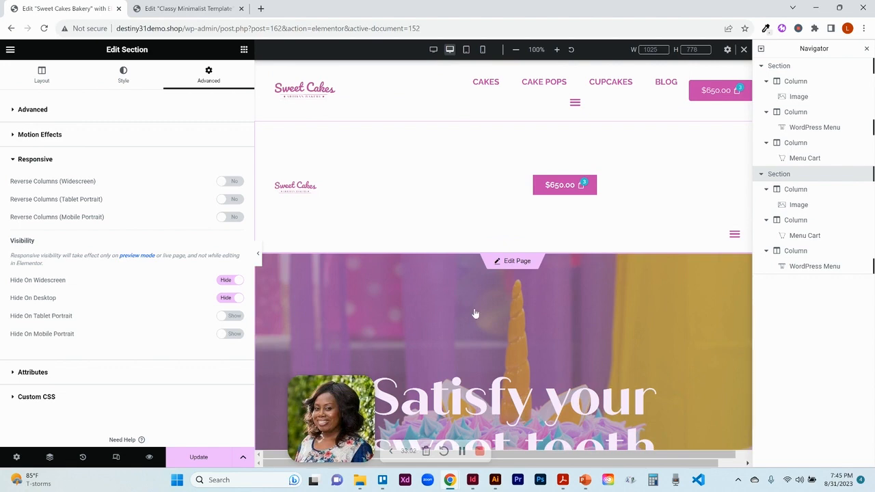
left_click(475, 309)
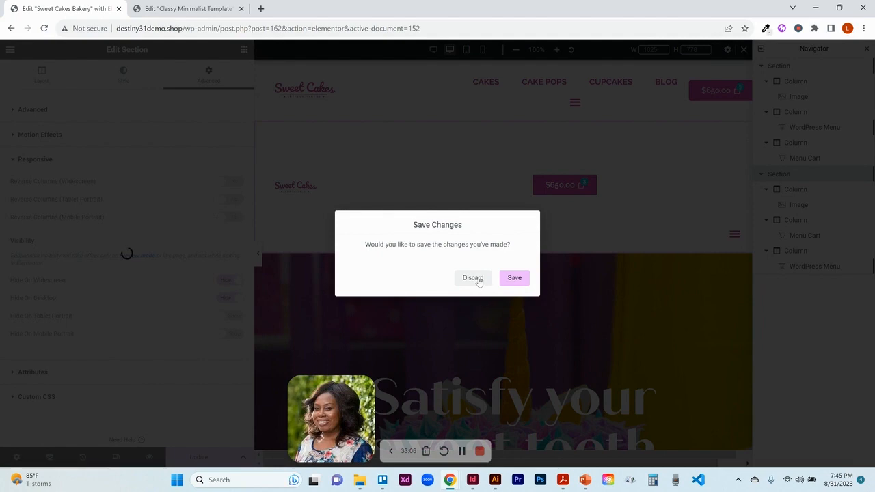
left_click(473, 279)
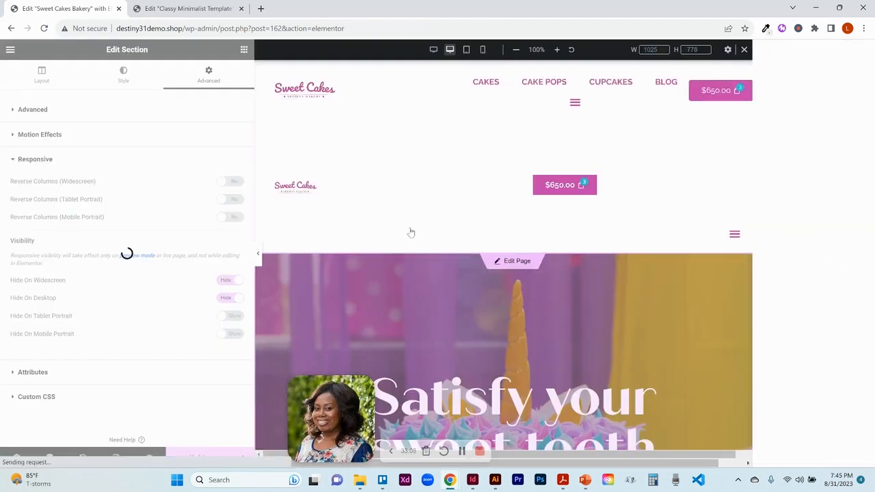
- In the Classy Minimalist template, view the desktop page and inspect the hero heading's content and style settings
left_click(204, 10)
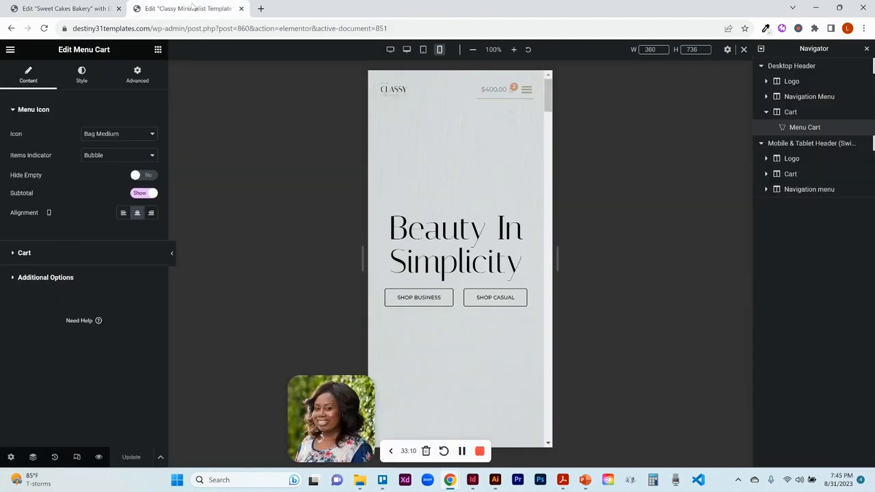
left_click(406, 50)
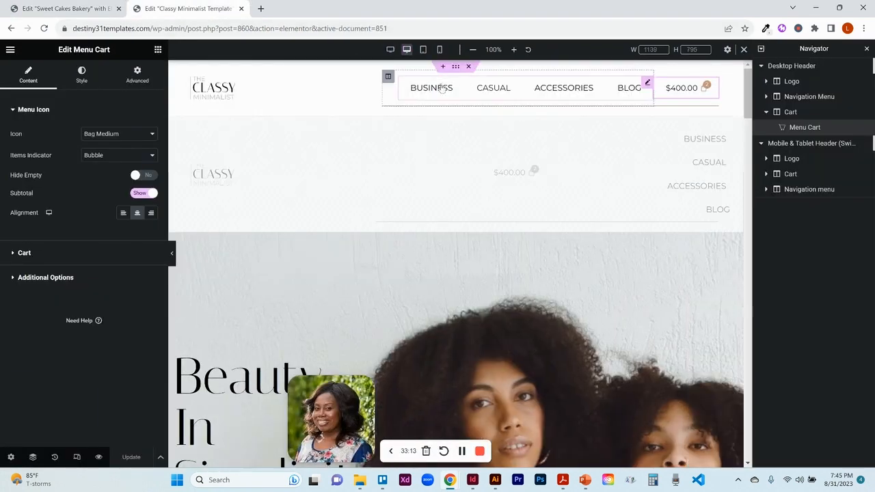
left_click(458, 308)
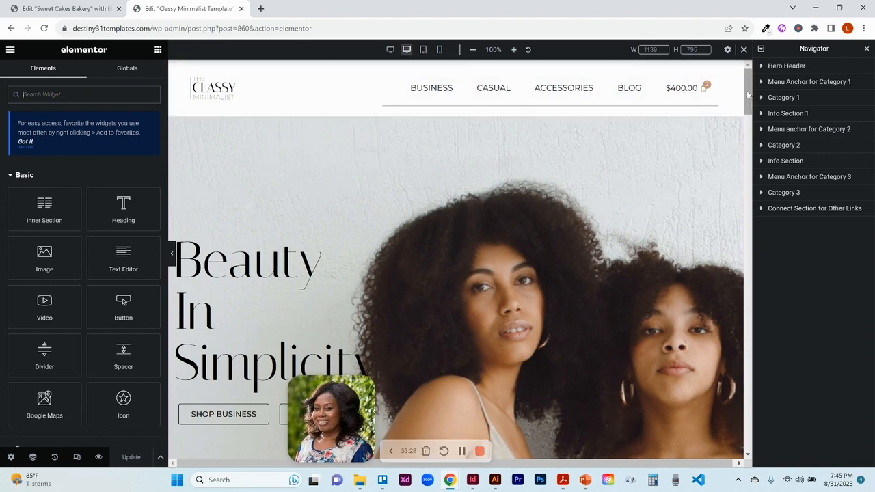
left_click_drag(748, 95, 749, 87)
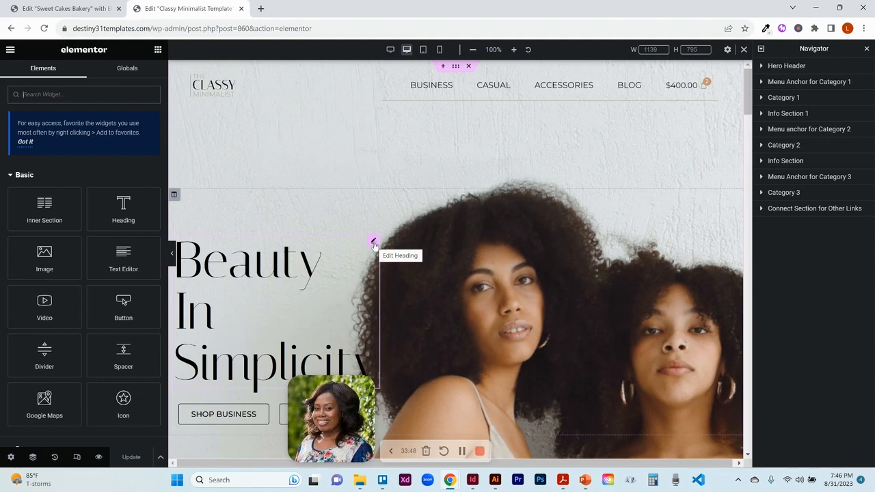
left_click(373, 244)
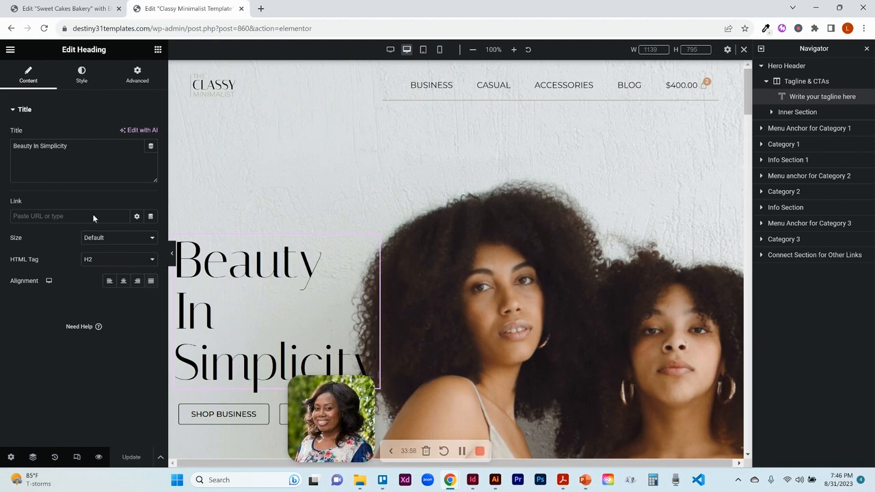
left_click(75, 77)
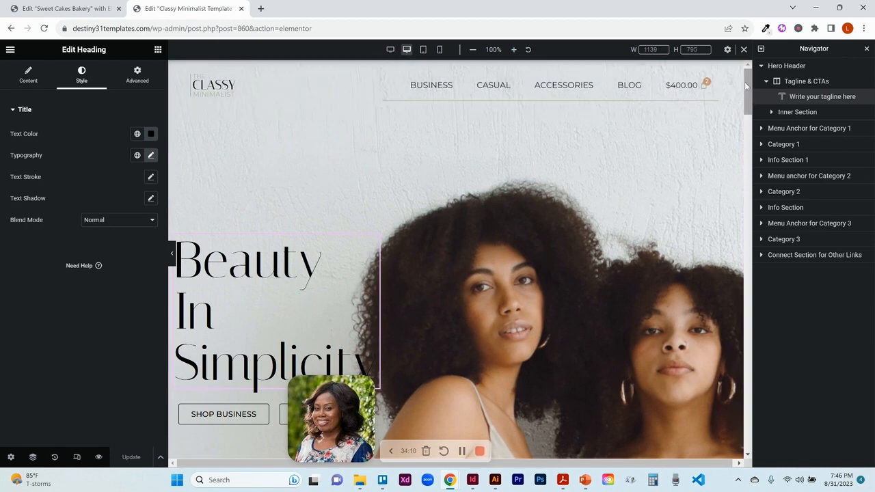
left_click_drag(745, 81, 744, 92)
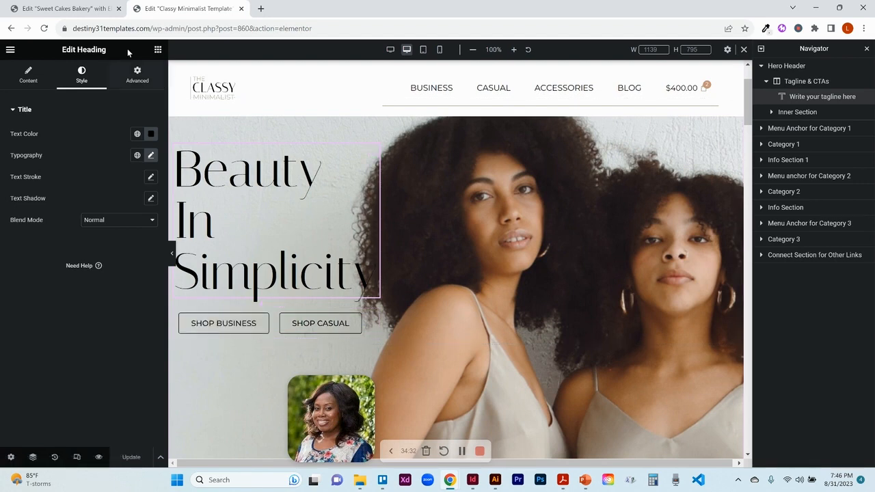
- Return to the Sweet Cakes Bakery editor and preview the page with the editor panel hidden, then reopen it
left_click(69, 9)
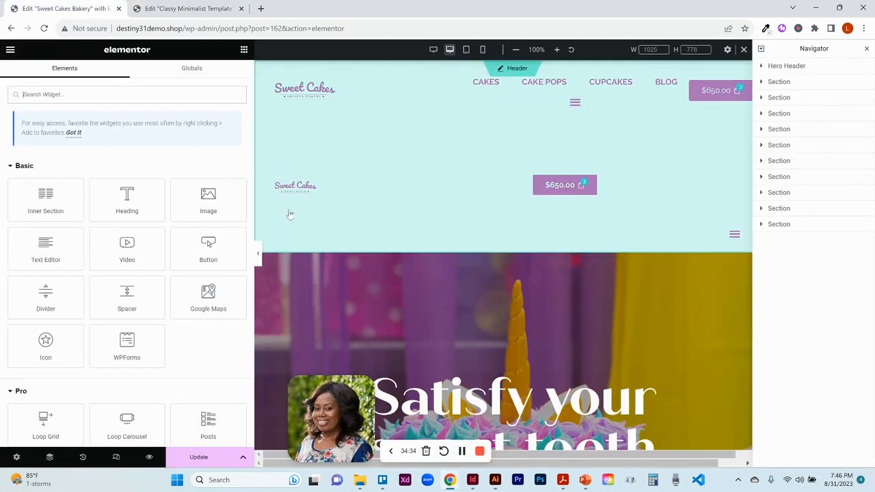
left_click(258, 255)
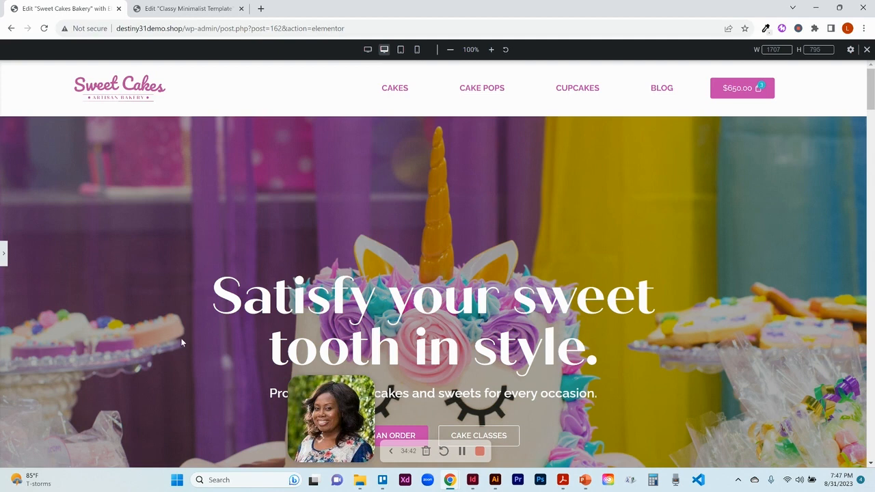
left_click_drag(305, 436, 23, 433)
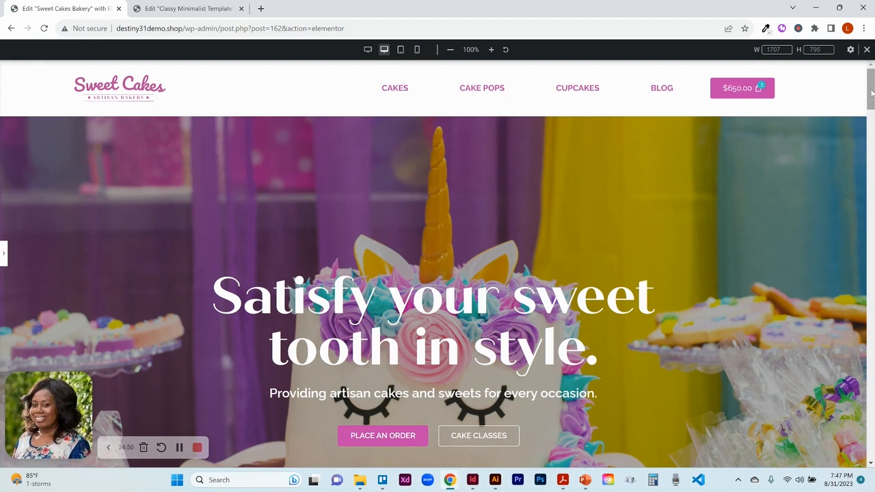
left_click_drag(872, 91, 871, 104)
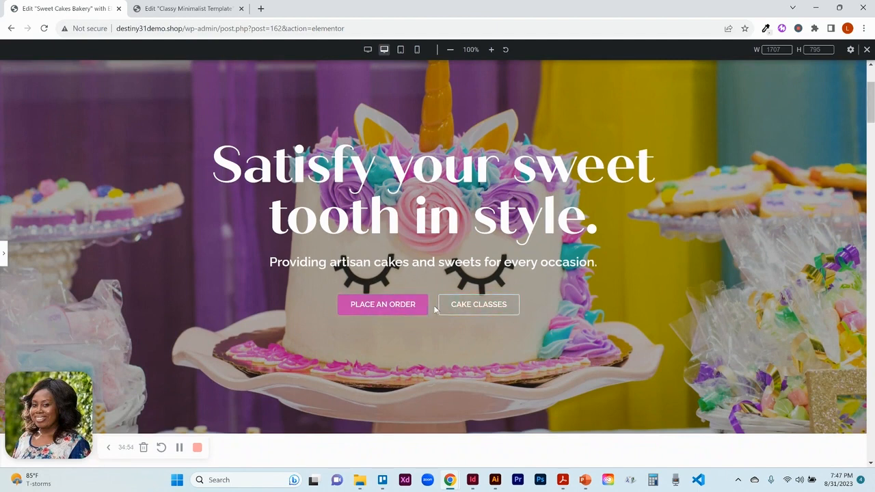
left_click(5, 255)
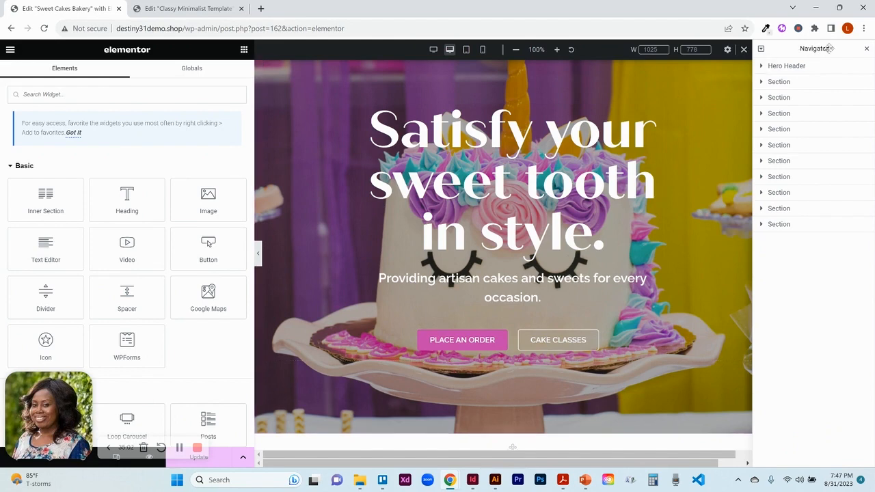
- Close the Navigator and scroll the Sweet Cakes Bakery preview back to the top of the page
left_click(866, 50)
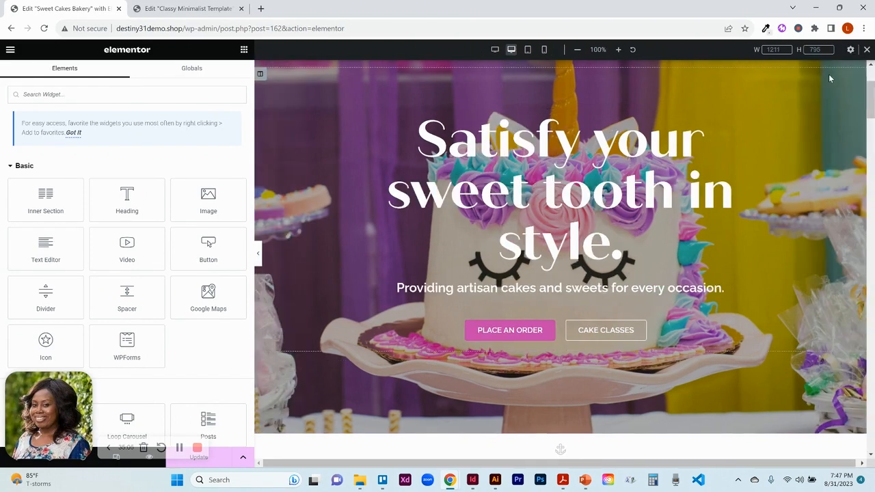
left_click(871, 66)
left_click(872, 66)
left_click(872, 66)
left_click(871, 66)
left_click(872, 67)
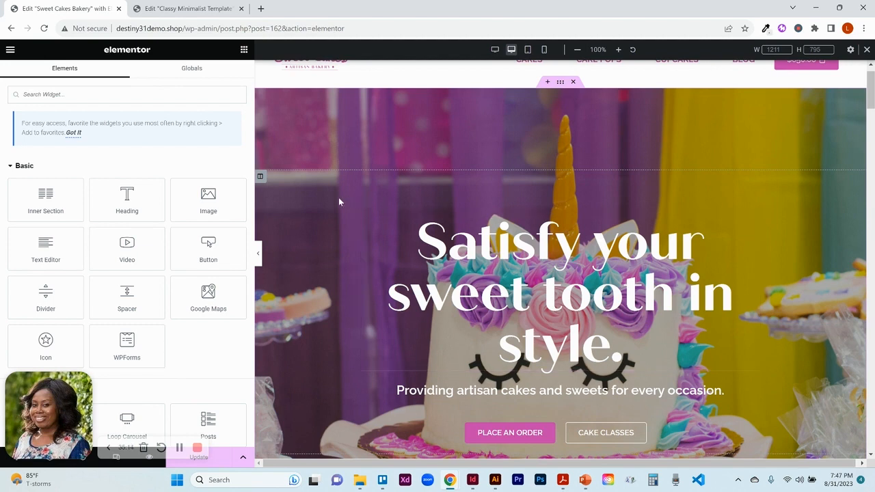
- In the Classy Minimalist template, inspect the hero column's advanced margin settings and preview the page with the editor panel hidden
left_click(201, 12)
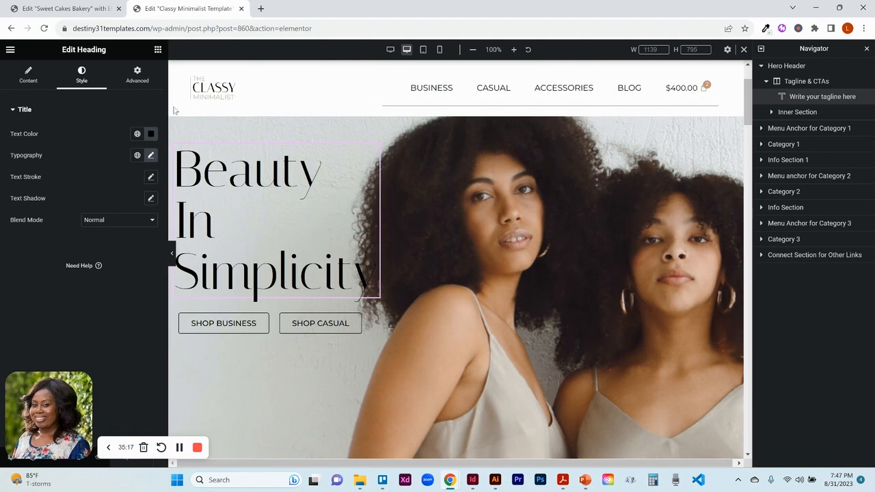
left_click(749, 65)
left_click(750, 67)
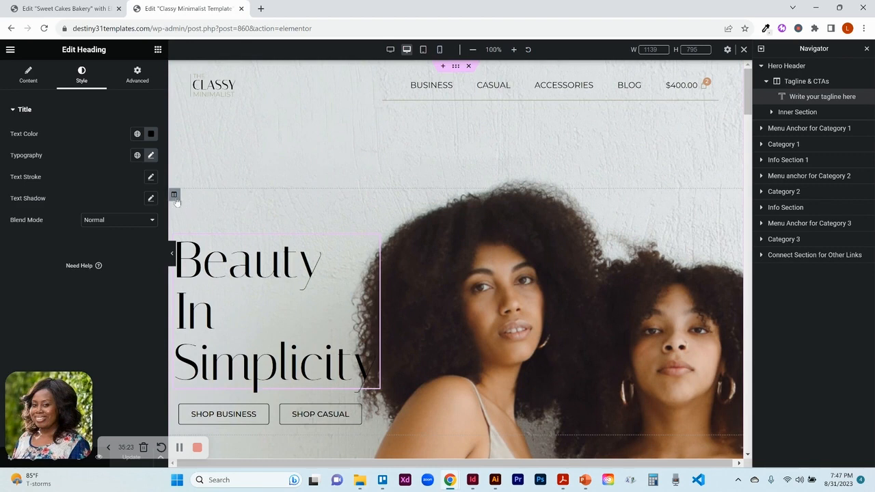
left_click(174, 196)
left_click(143, 80)
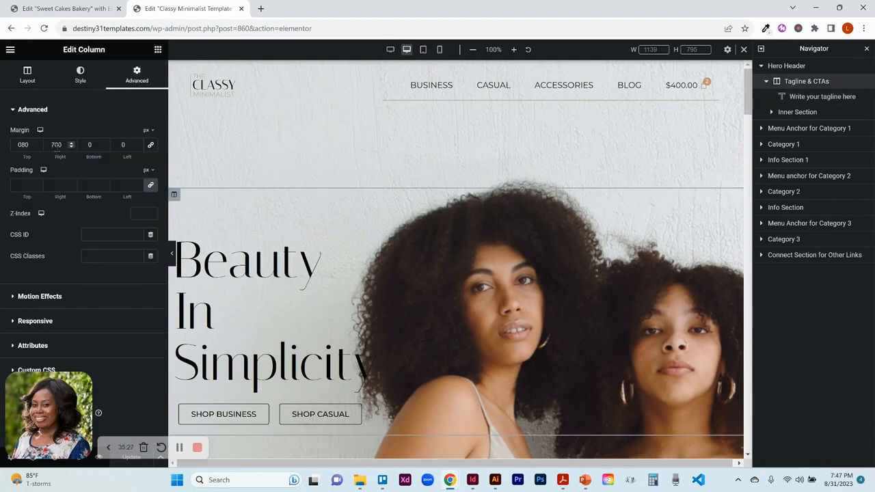
left_click(173, 255)
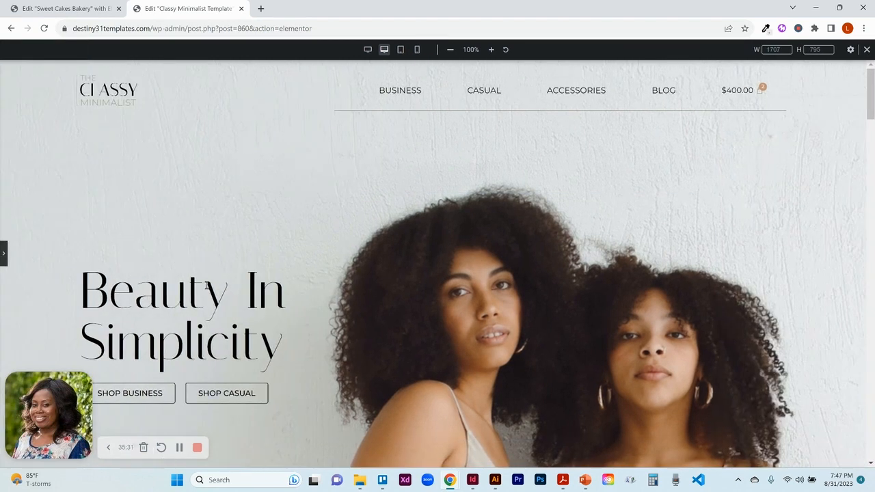
left_click(5, 255)
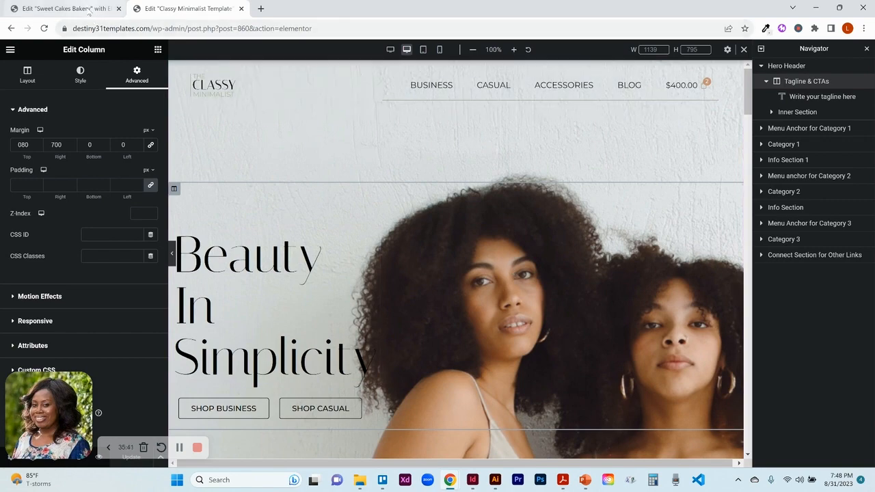
- Return to the Sweet Cakes Bakery editor and open the hero column's advanced margin settings for comparison
left_click(88, 11)
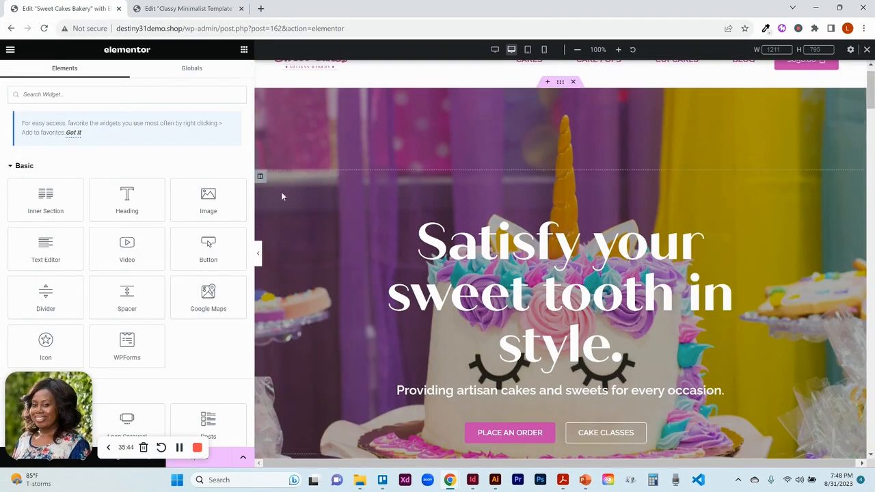
left_click(260, 176)
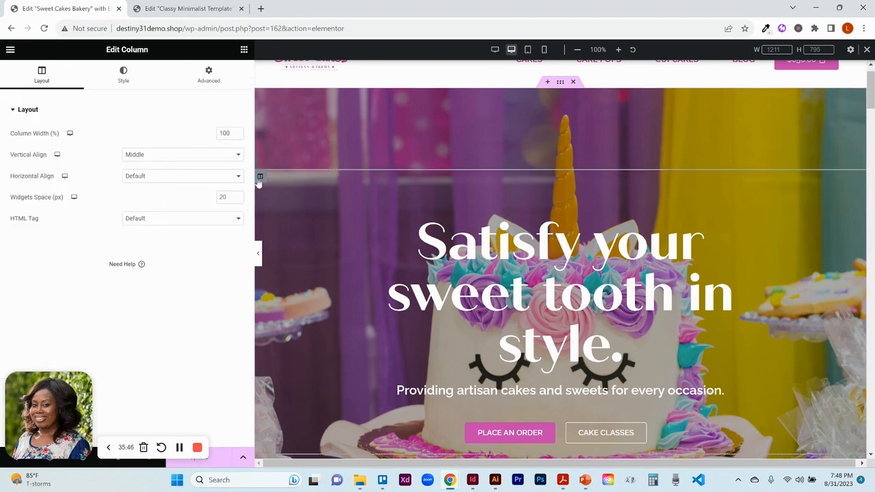
left_click(221, 82)
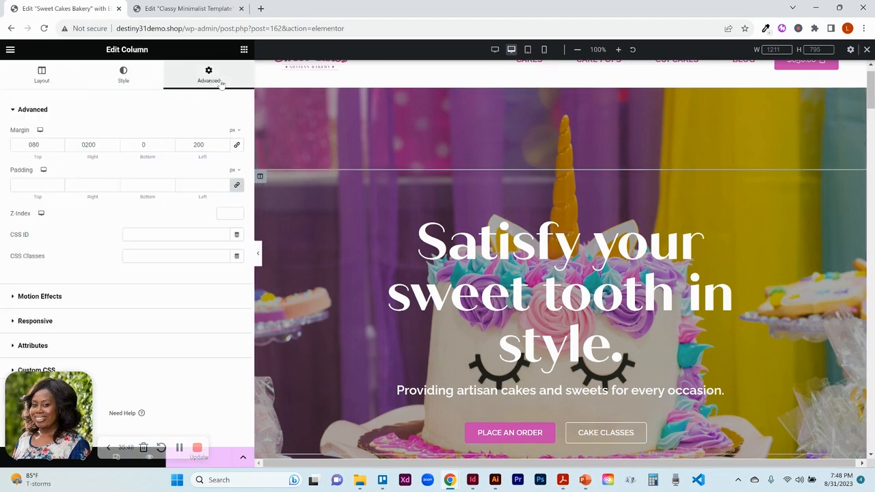
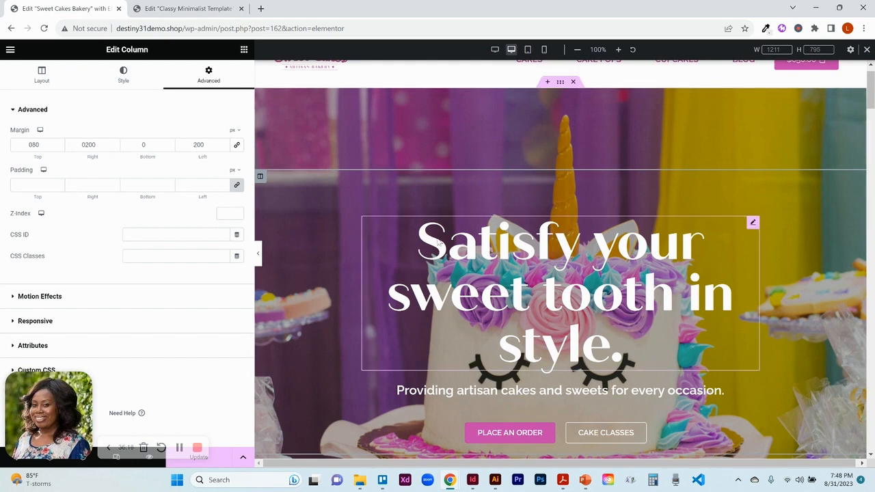
- Try left, center and right alignment on the hero heading, then set it back to center
left_click(704, 256)
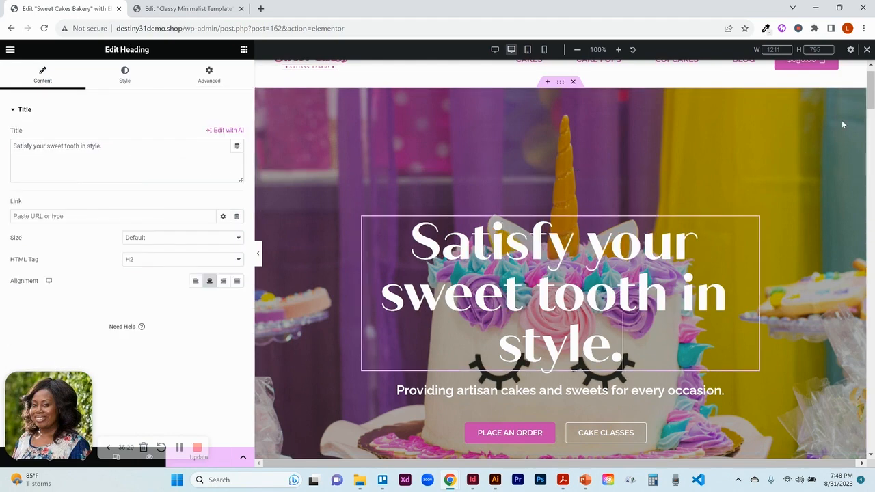
scroll(871, 101, "down", 2)
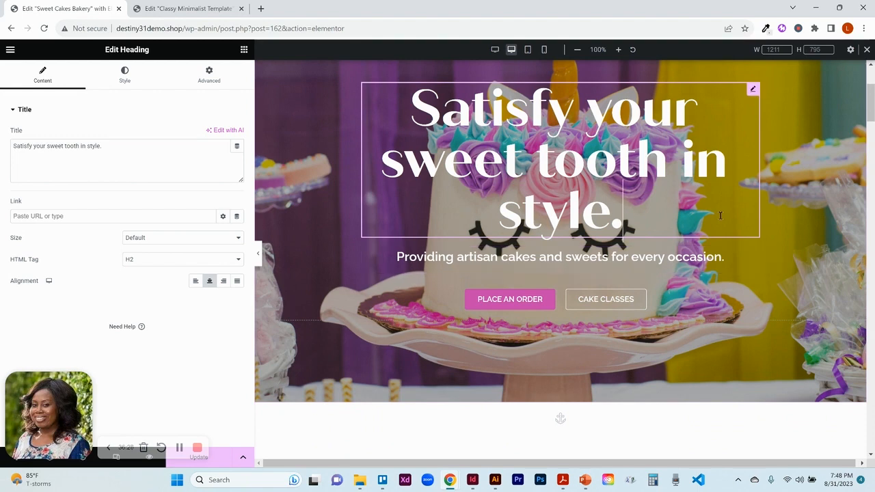
left_click(755, 96)
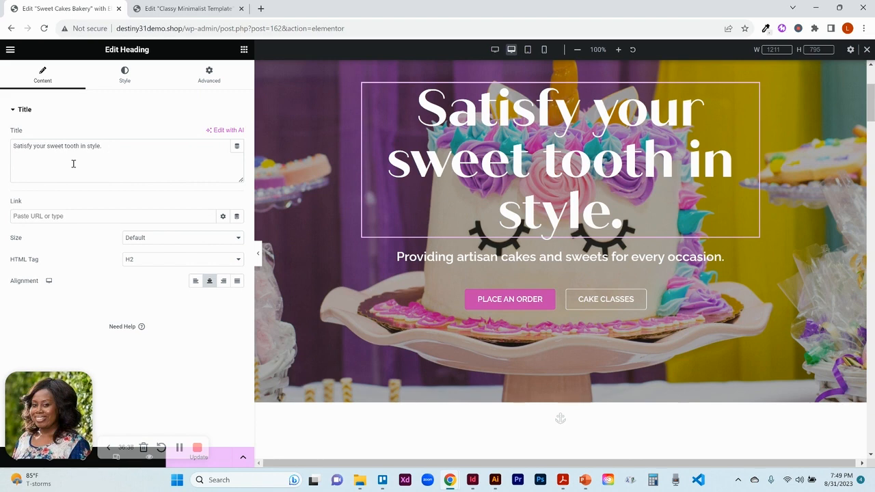
left_click(195, 285)
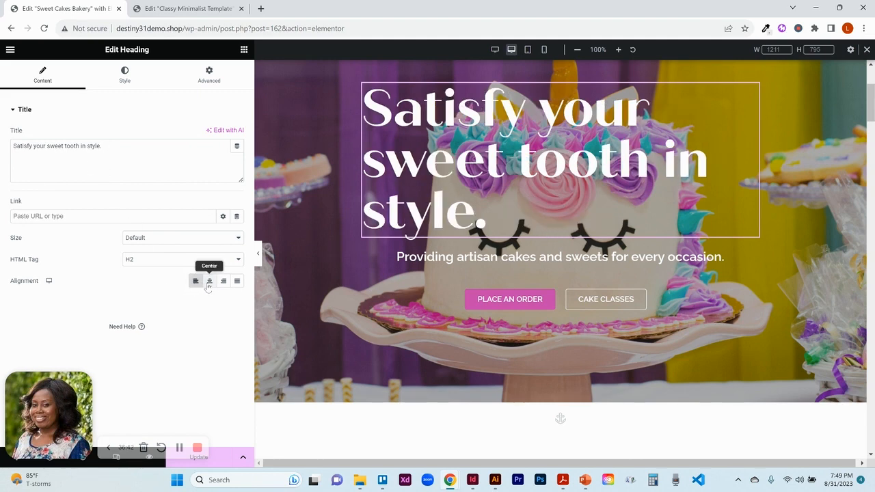
left_click(209, 286)
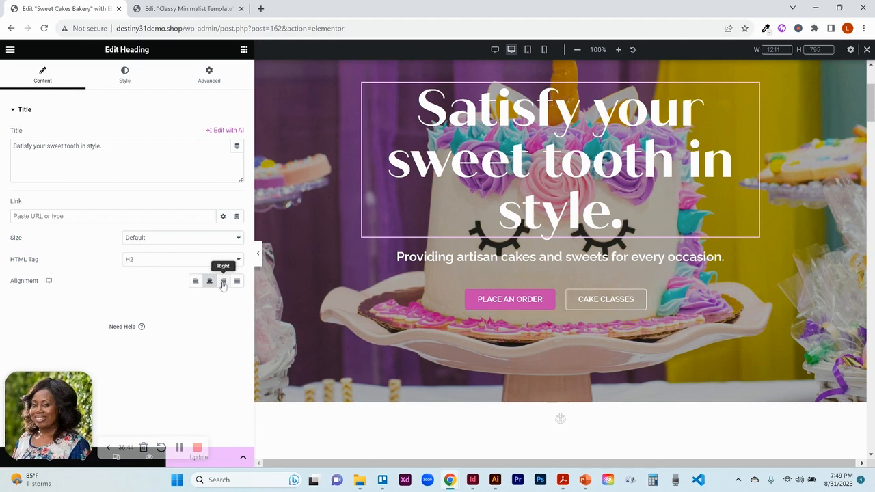
left_click(223, 285)
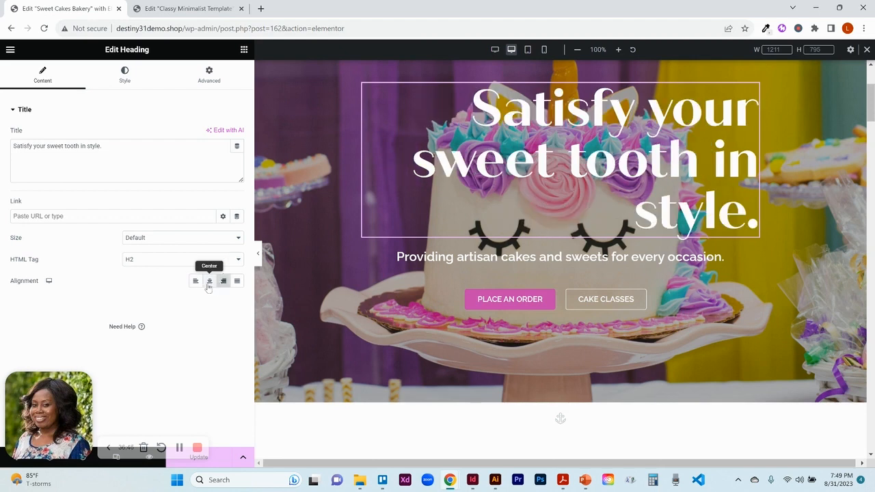
left_click(209, 286)
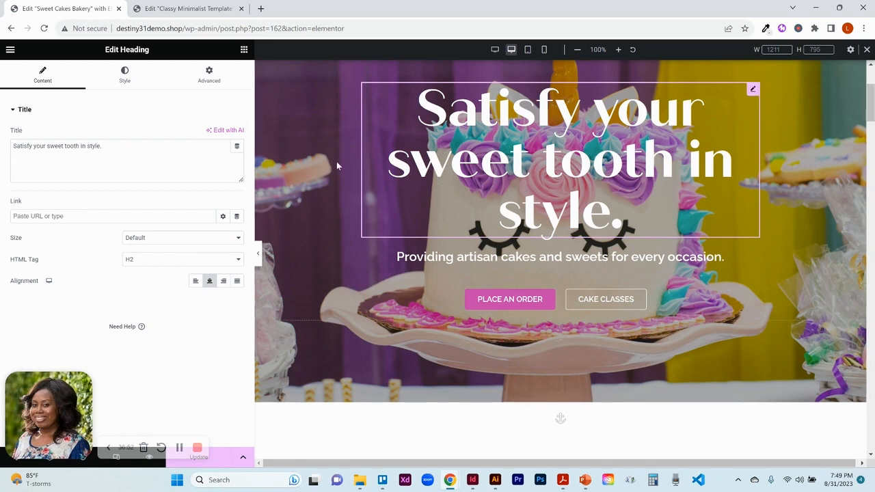
- Inspect the hero heading's typography settings and the subtitle text's style settings
left_click(116, 77)
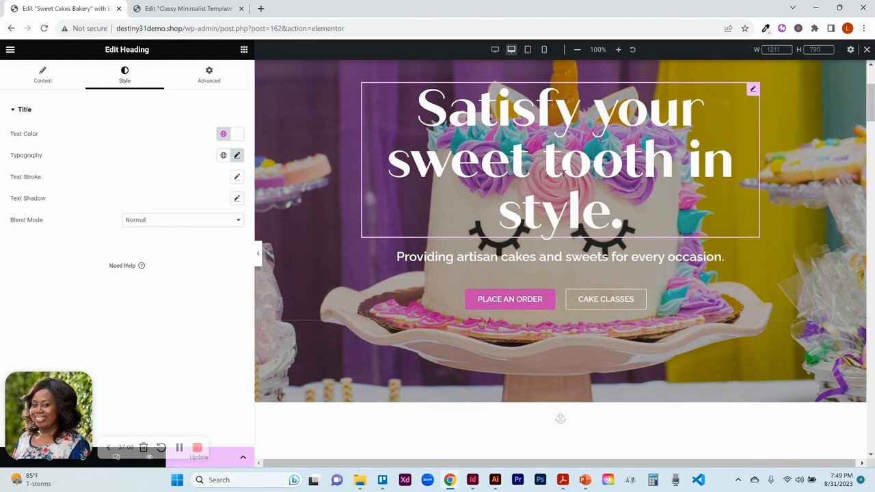
left_click(236, 155)
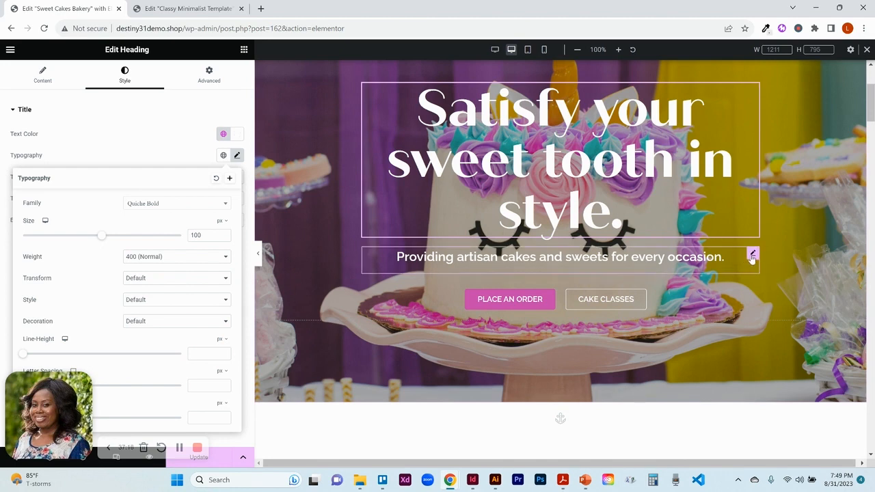
left_click(753, 255)
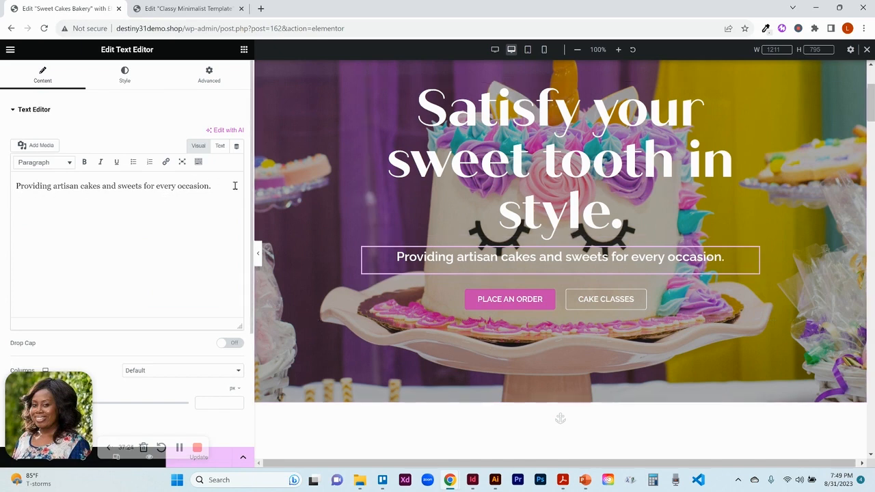
left_click(121, 78)
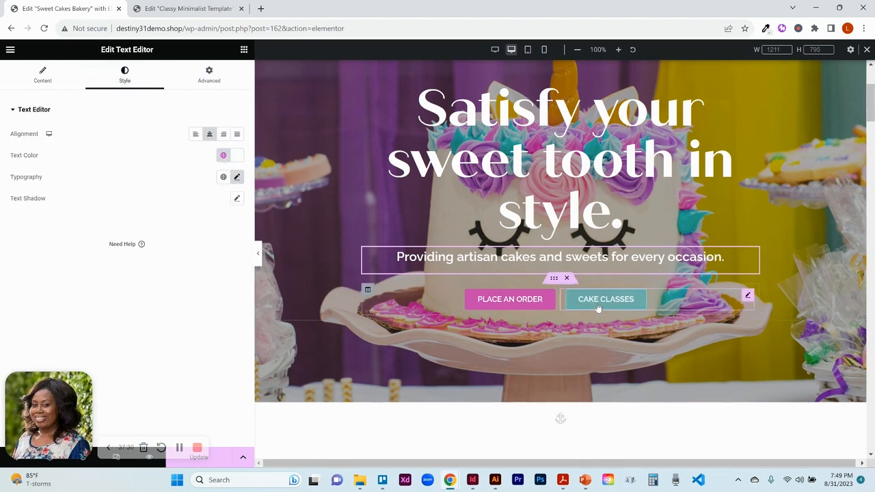
- Inspect the Place an Order button's advanced margin and width settings
left_click(554, 280)
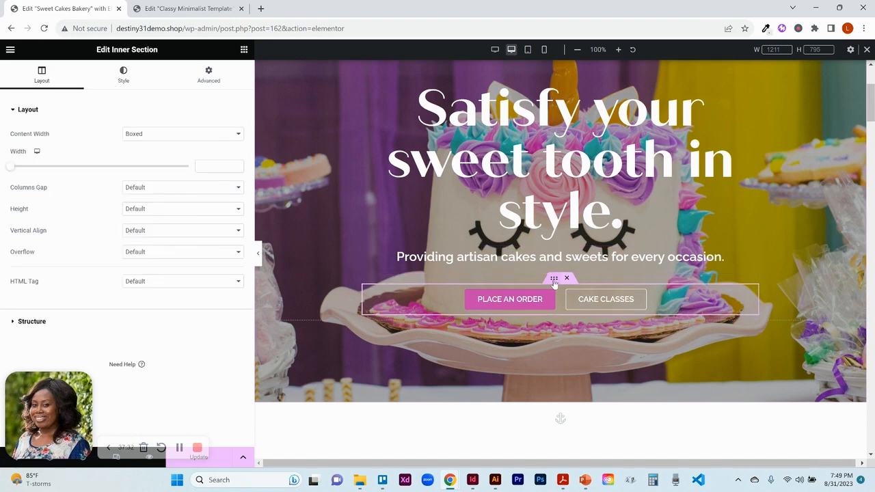
left_click(555, 297)
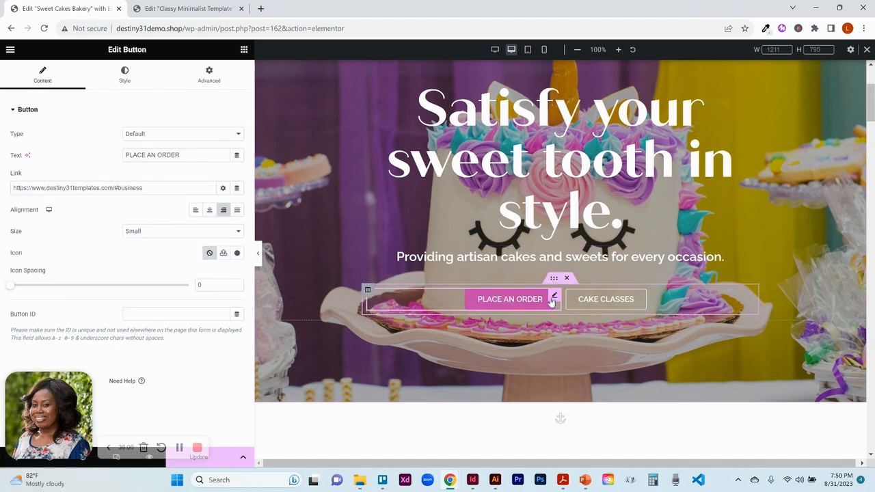
left_click(202, 79)
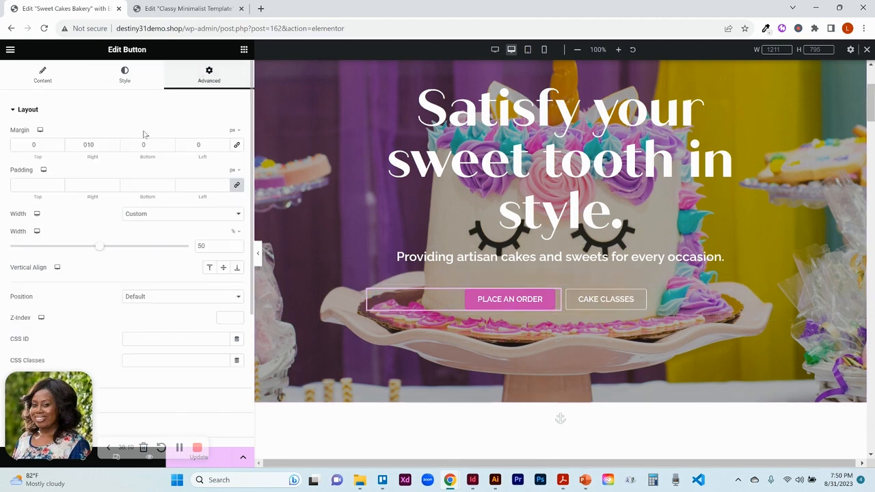
left_click(159, 218)
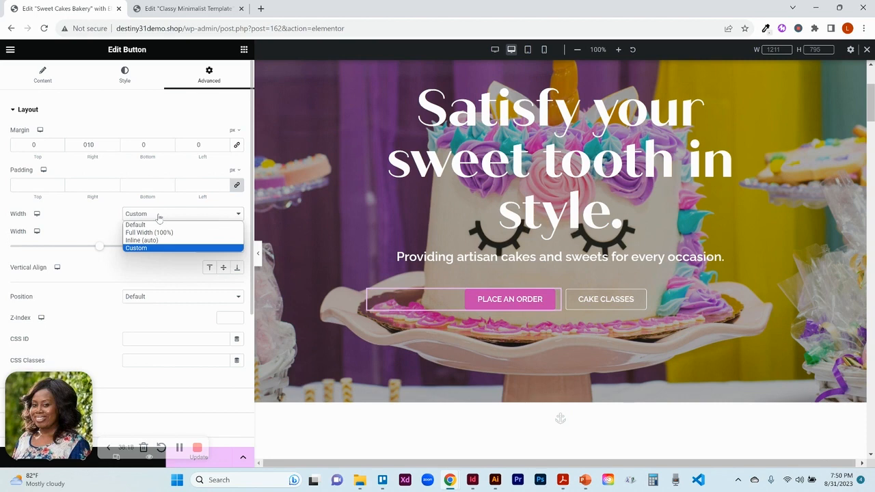
- In the Classy Minimalist template, inspect the Shop Business and Shop Casual buttons' advanced layout settings
left_click(205, 9)
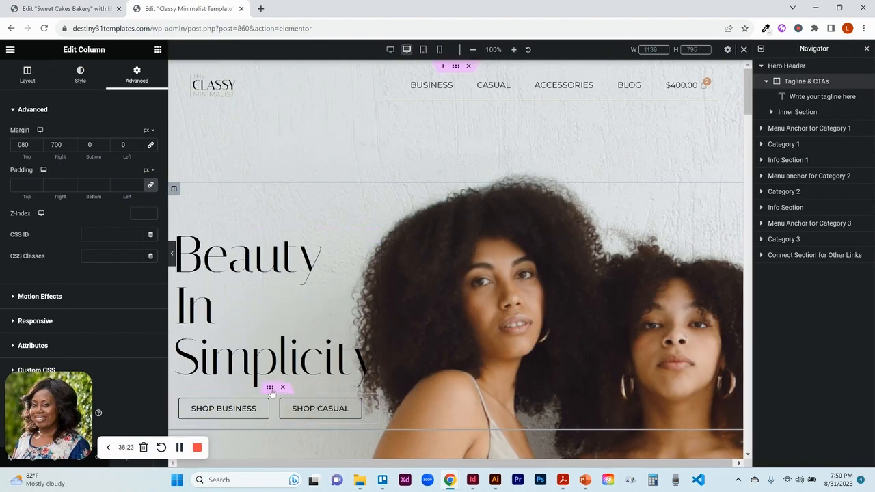
left_click(271, 389)
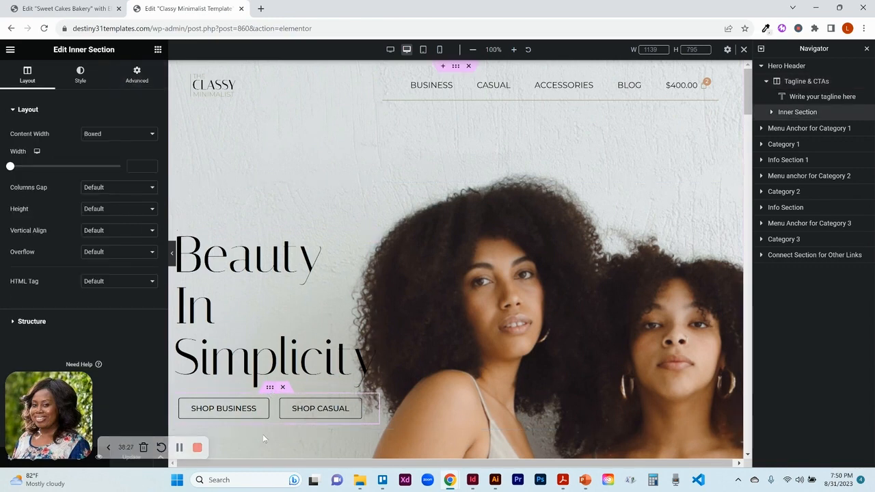
left_click(263, 407)
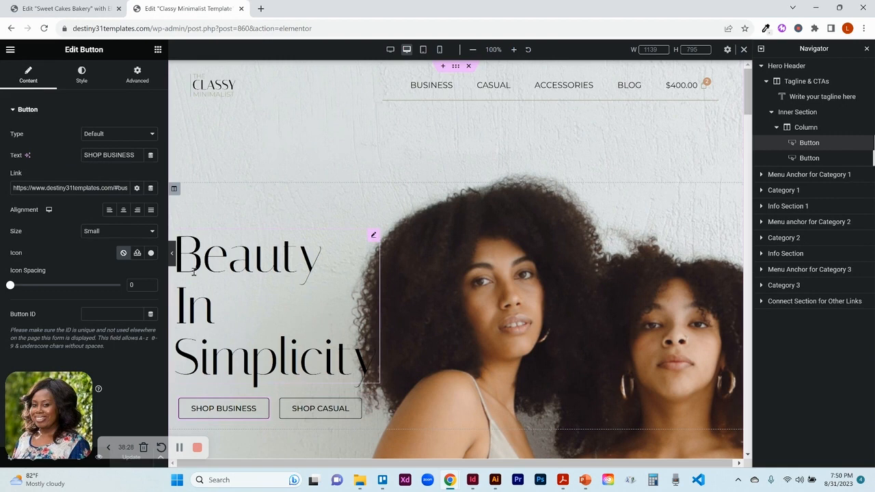
left_click(135, 86)
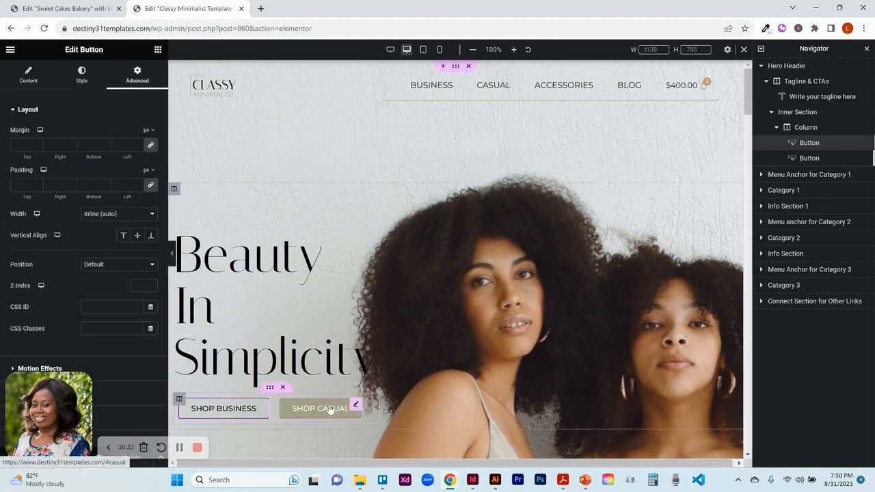
left_click(357, 407)
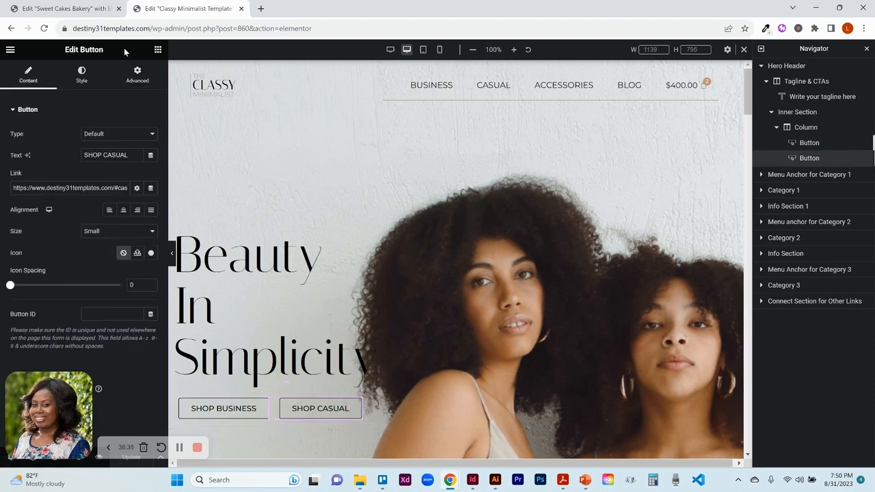
left_click(131, 77)
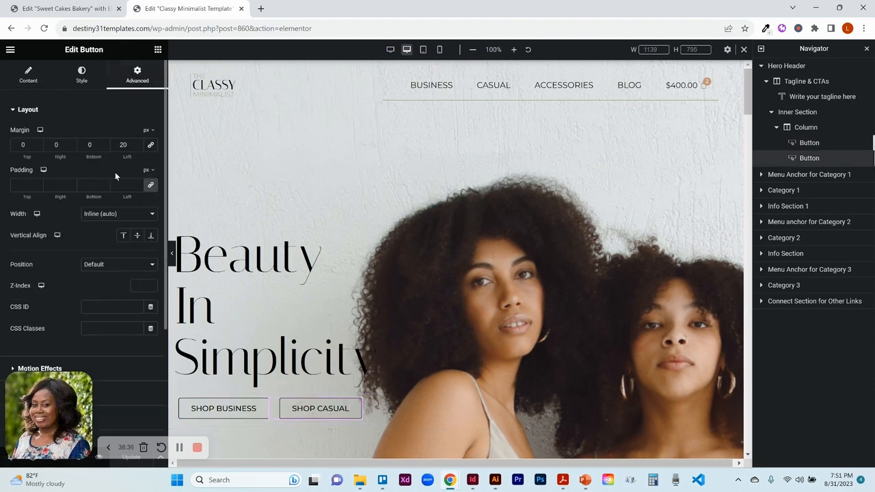
- Return to the Sweet Cakes Bakery editor and review the Place an Order button's width type and unit options
left_click(85, 12)
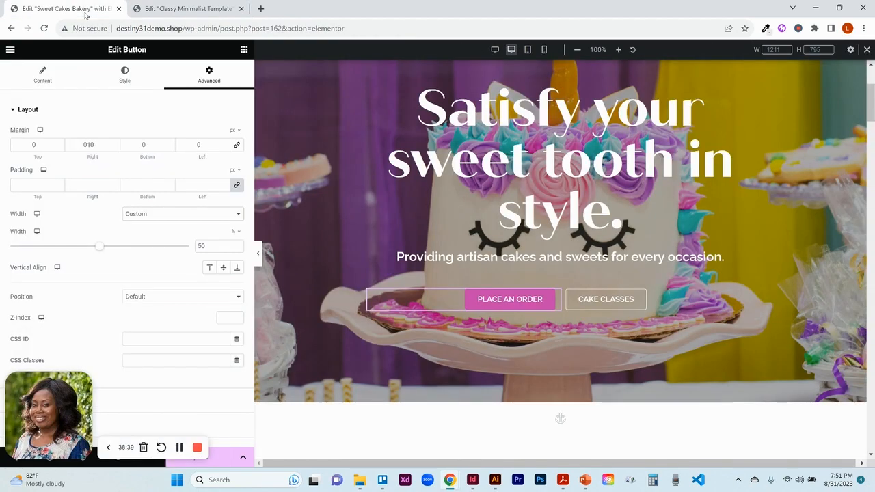
left_click(163, 217)
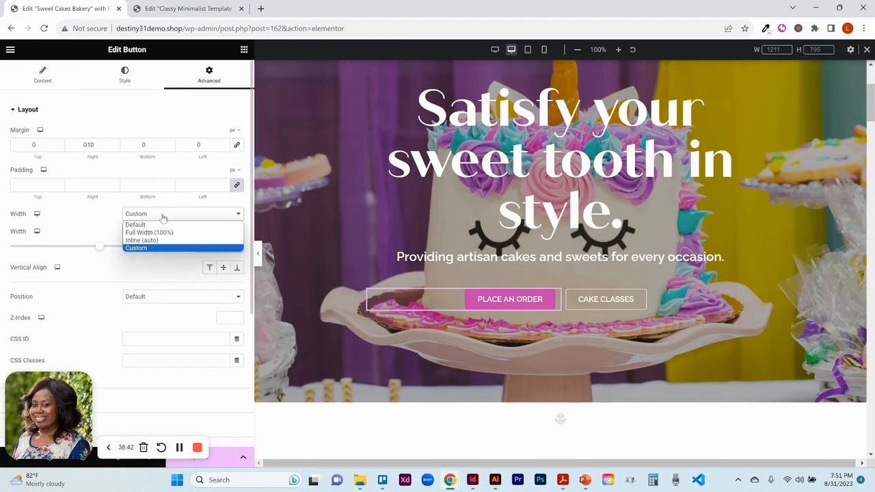
left_click(160, 214)
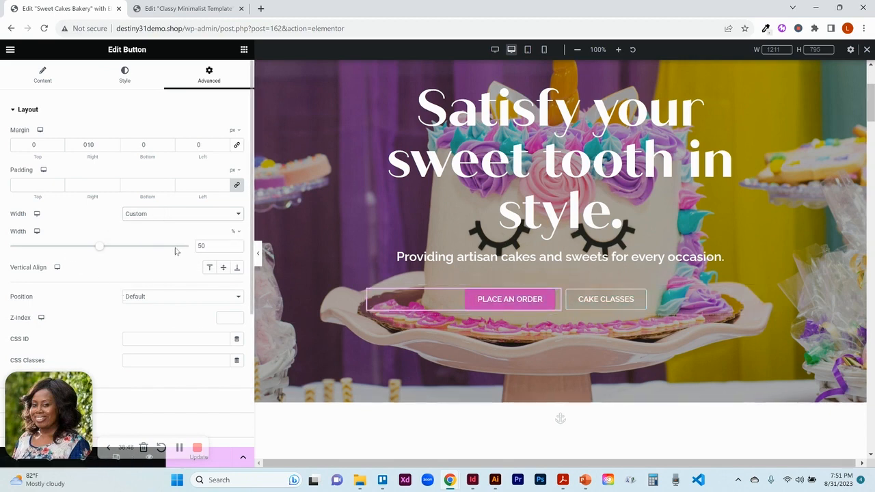
left_click(237, 235)
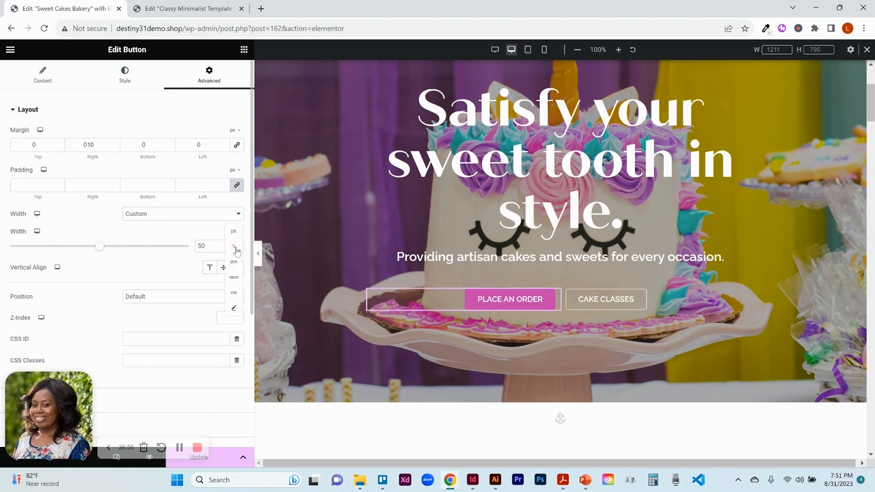
left_click(237, 250)
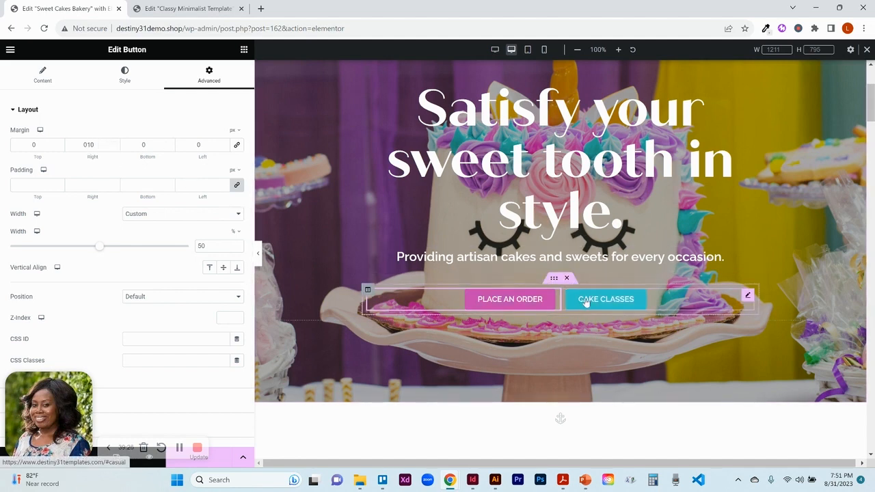
- Compare the Cake Classes and Place an Order buttons' advanced margin and width settings
left_click(748, 297)
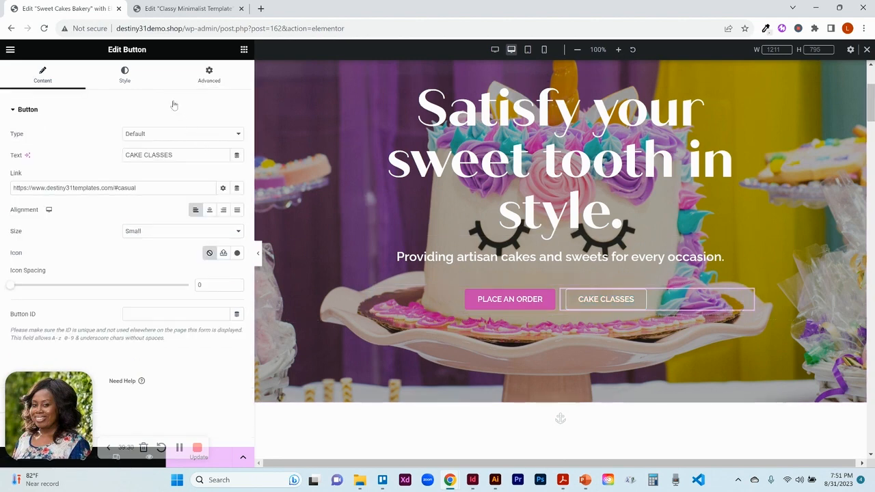
left_click(202, 87)
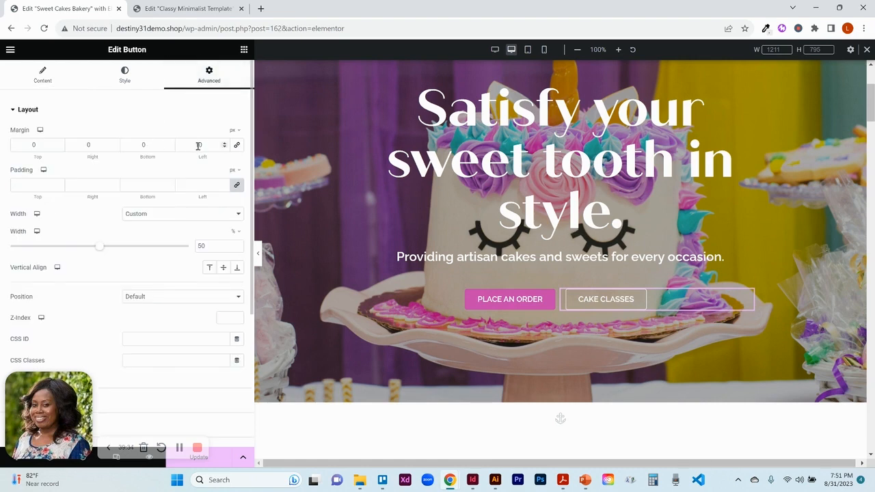
left_click(553, 301)
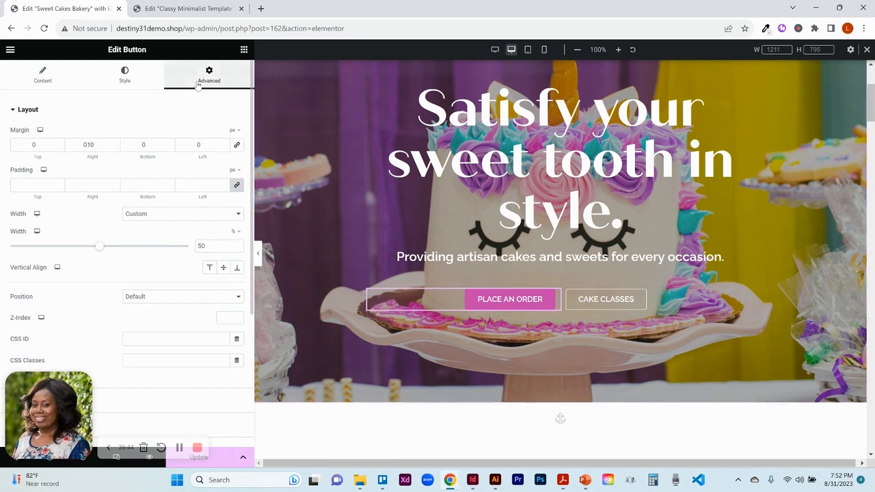
left_click(172, 216)
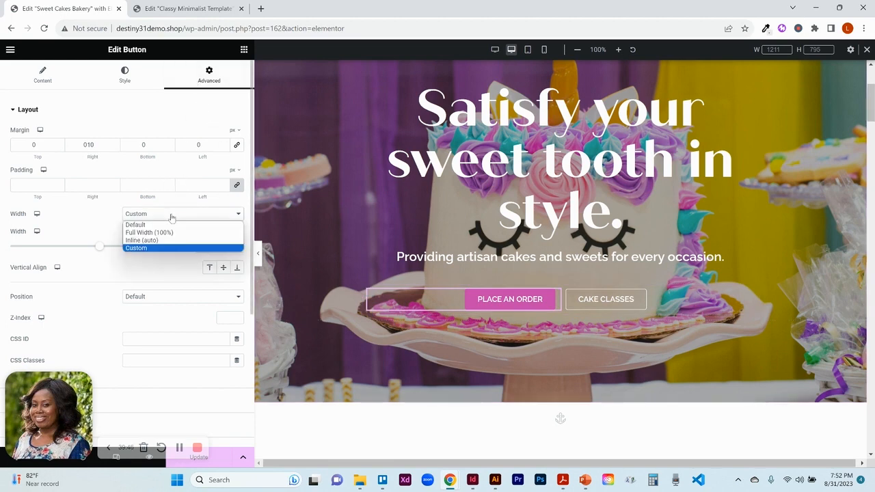
left_click(171, 216)
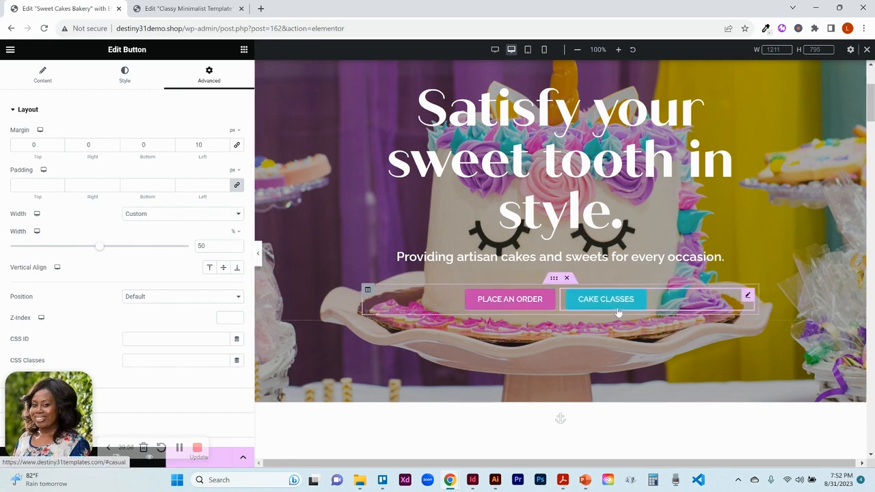
left_click(554, 299)
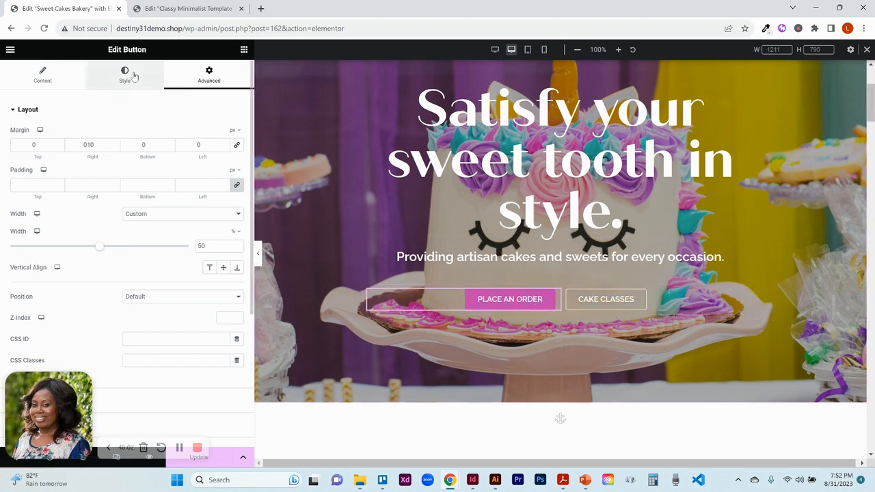
- Review the Place an Order button's content and style settings and scroll down the page
left_click(59, 86)
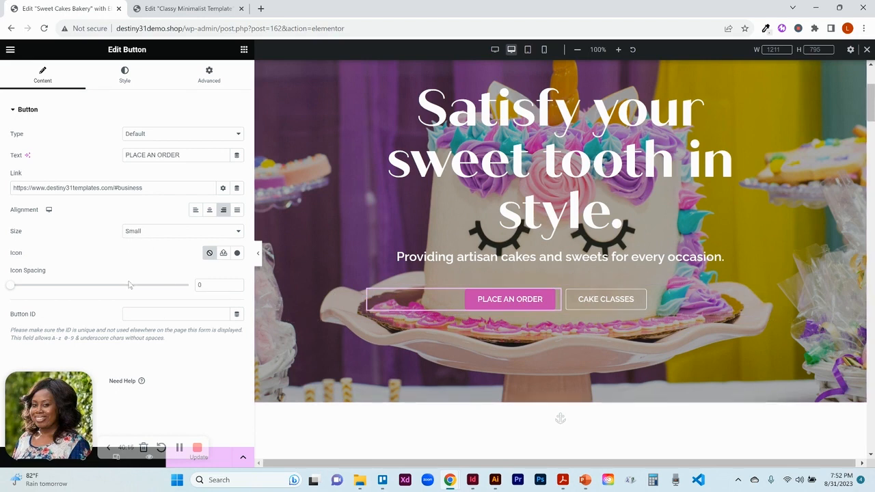
left_click(117, 80)
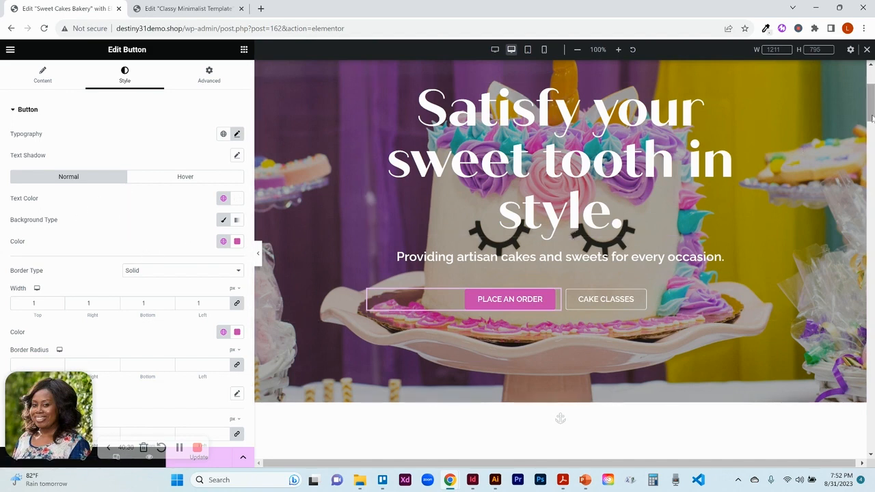
scroll(872, 118, "down", 5)
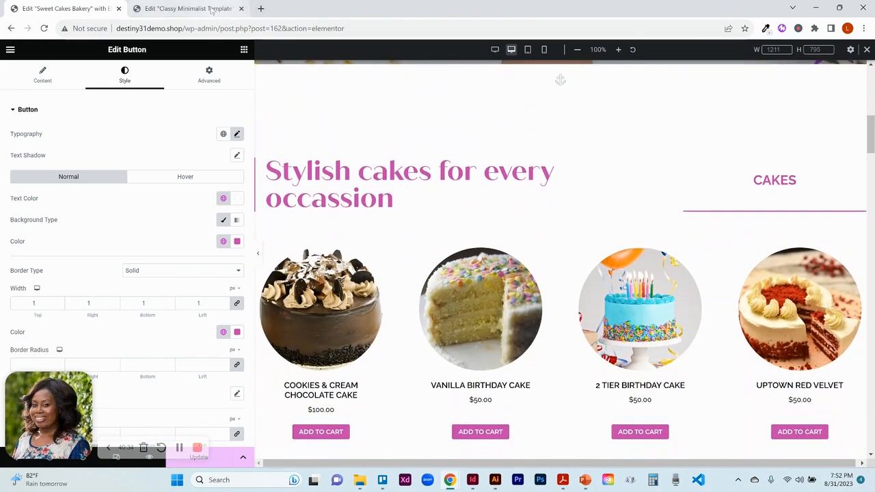
- Preview the Classy Minimalist template's Simply classy heading and product section, then return to the bakery editor
left_click(198, 9)
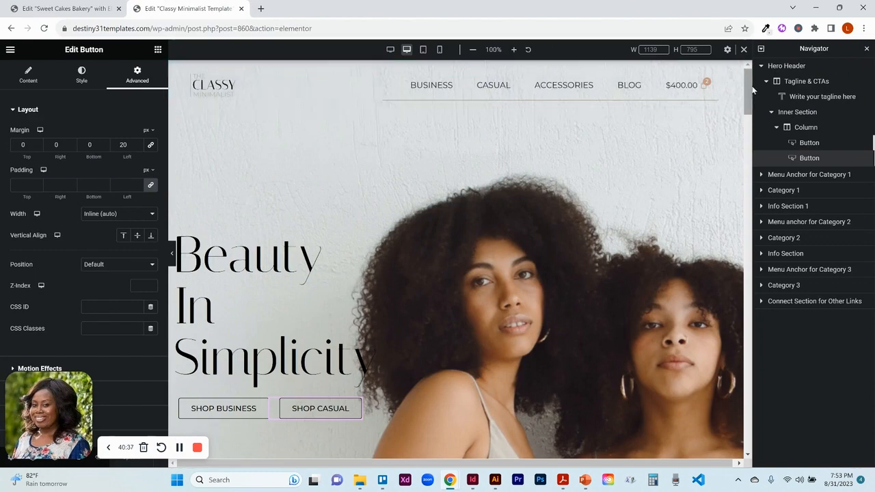
left_click_drag(751, 91, 751, 146)
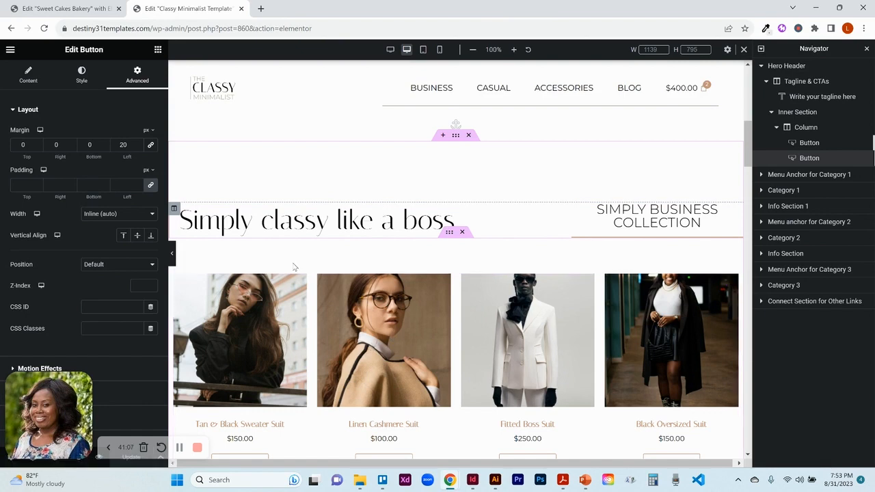
left_click(172, 253)
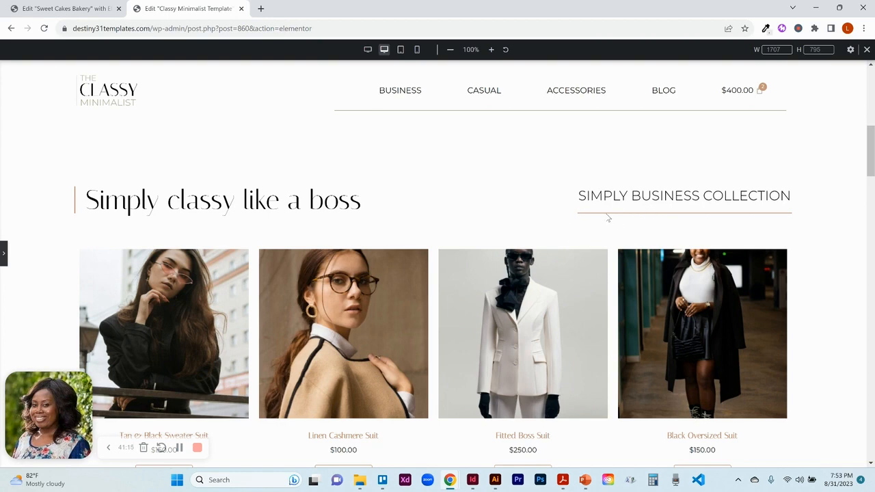
left_click(60, 8)
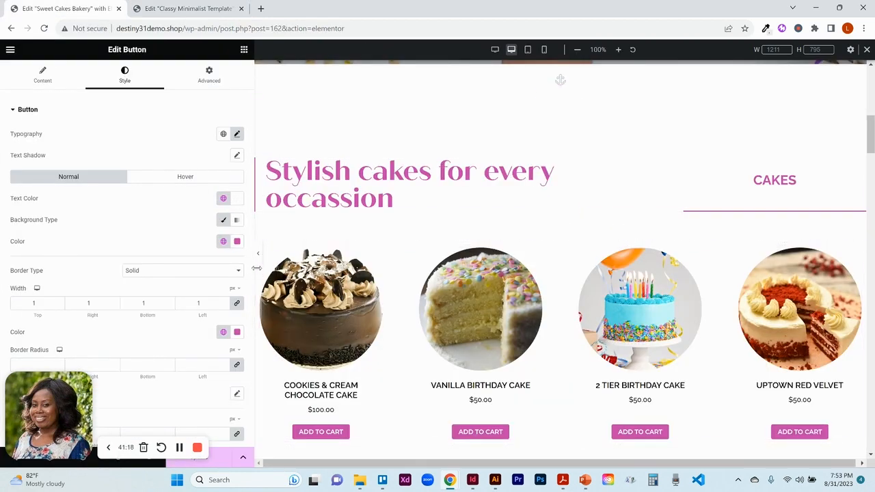
- Preview the Stylish cakes heading and cake products section with the editor panel hidden and shown
scroll(258, 259, "down", 1)
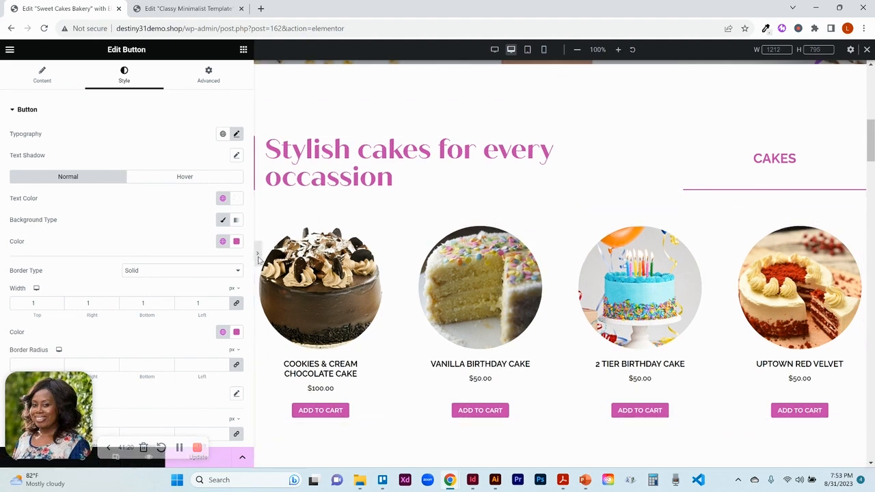
left_click(259, 257)
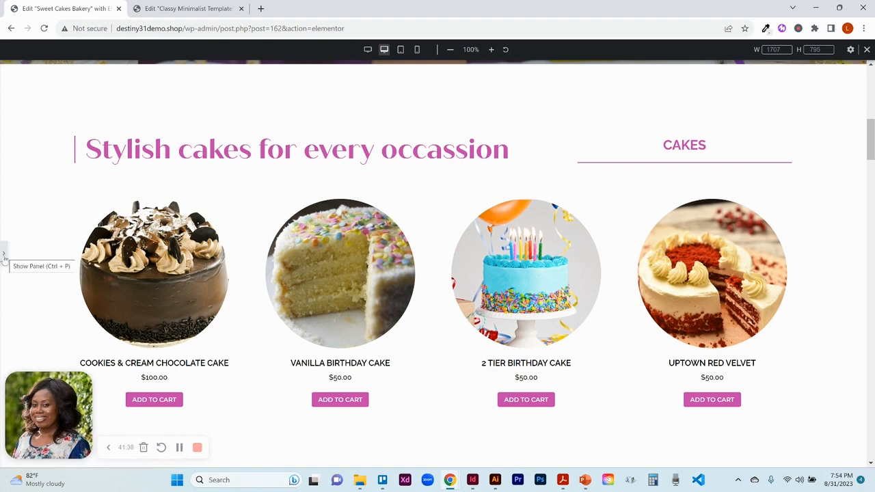
scroll(5, 258, "up", 1)
left_click(4, 259)
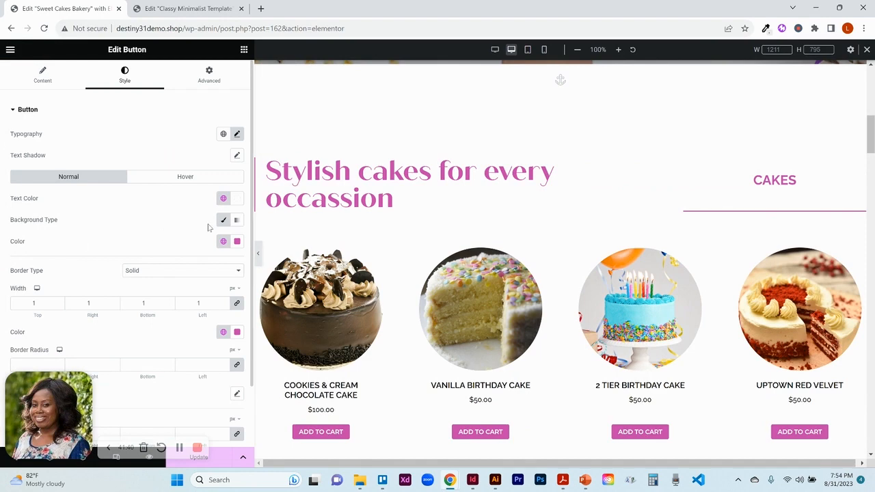
left_click(259, 254)
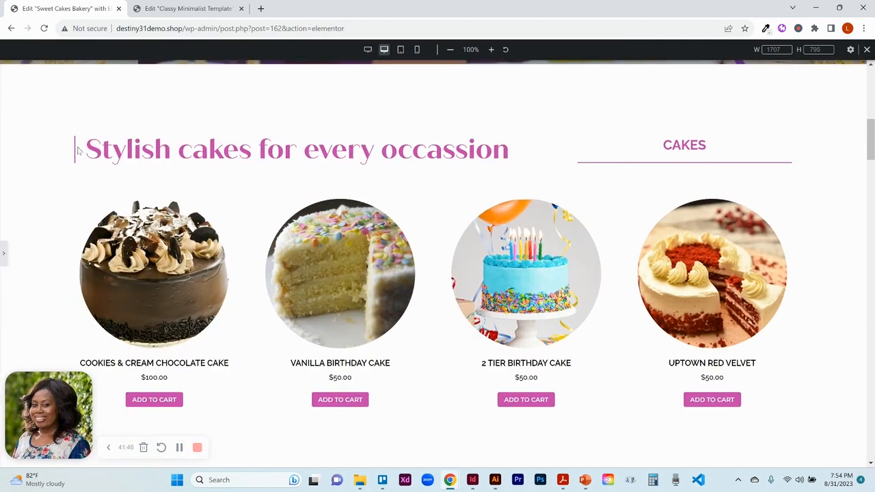
left_click(5, 263)
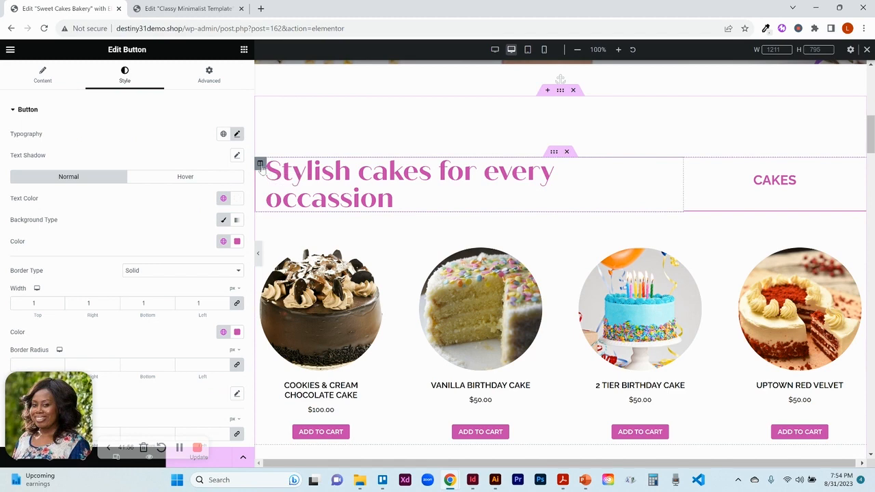
- Try setting the Stylish cakes heading column's border type to None, then restore it to Solid
left_click(261, 166)
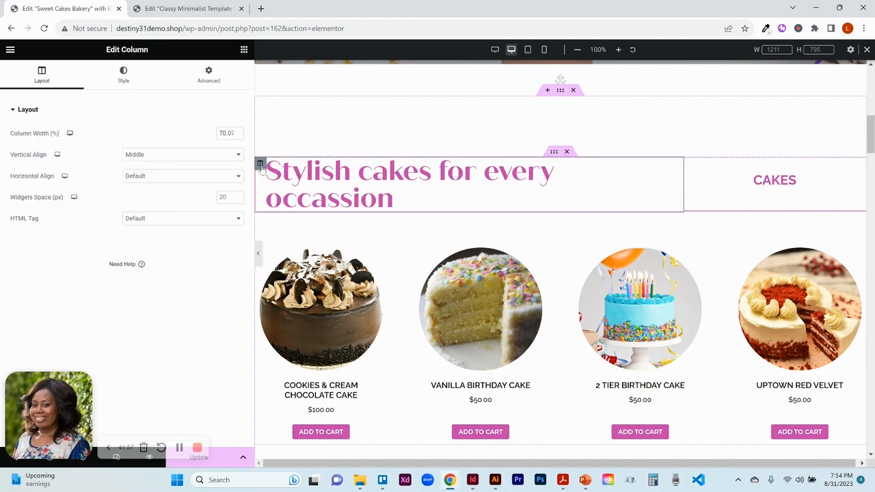
left_click(123, 82)
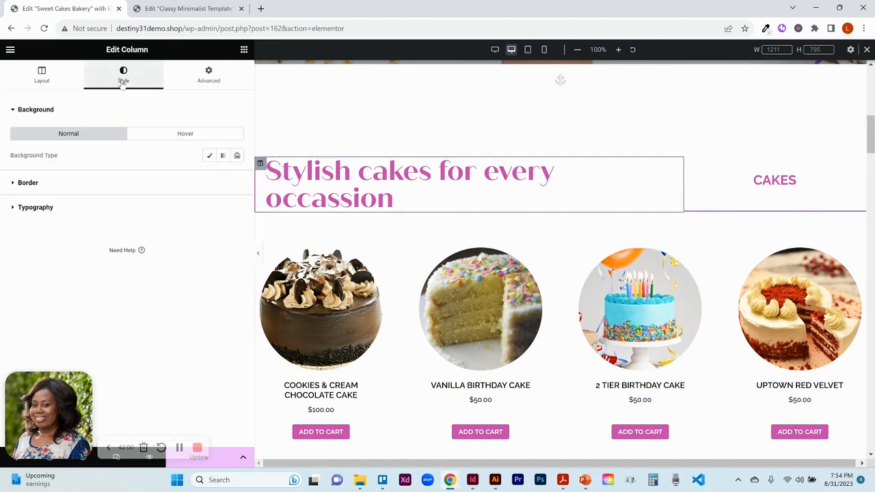
left_click(39, 183)
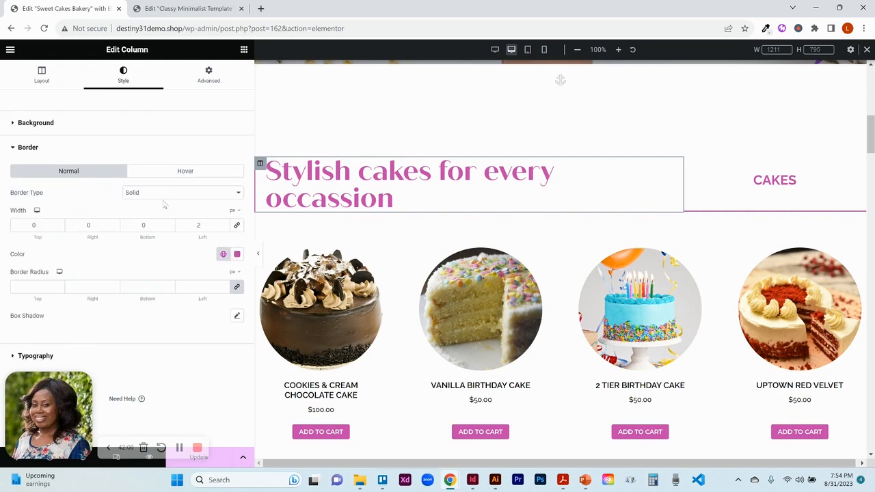
left_click(206, 201)
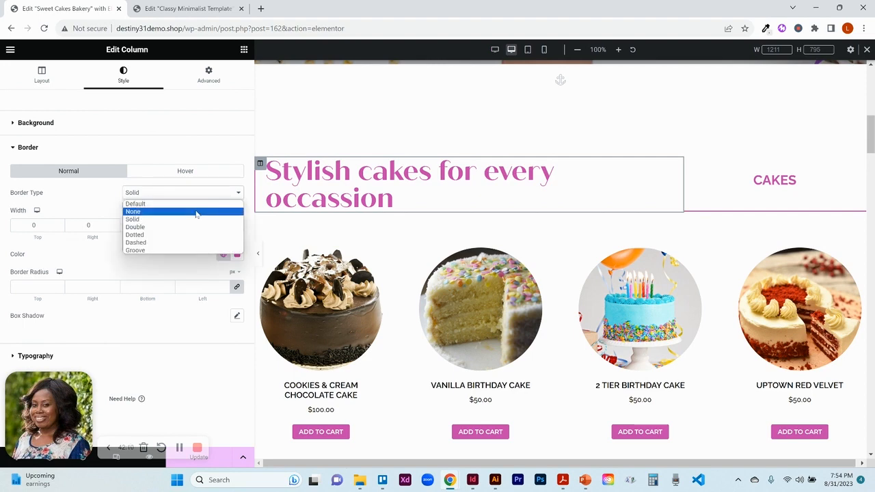
left_click(196, 212)
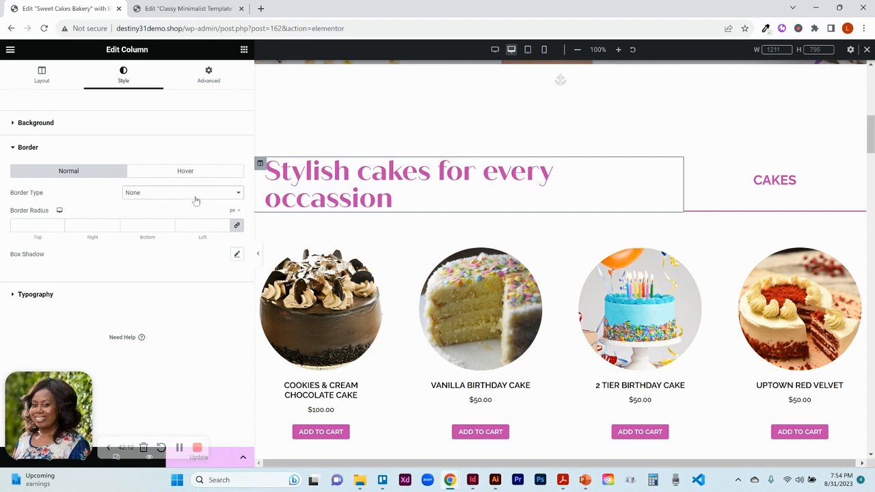
left_click(197, 193)
left_click(183, 220)
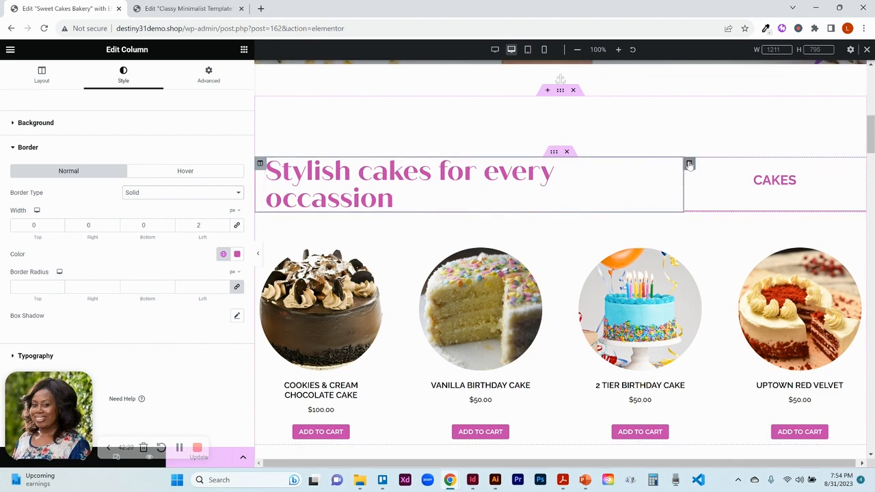
- Inspect the CAKES column's bottom border width and Primary global border color
left_click(689, 164)
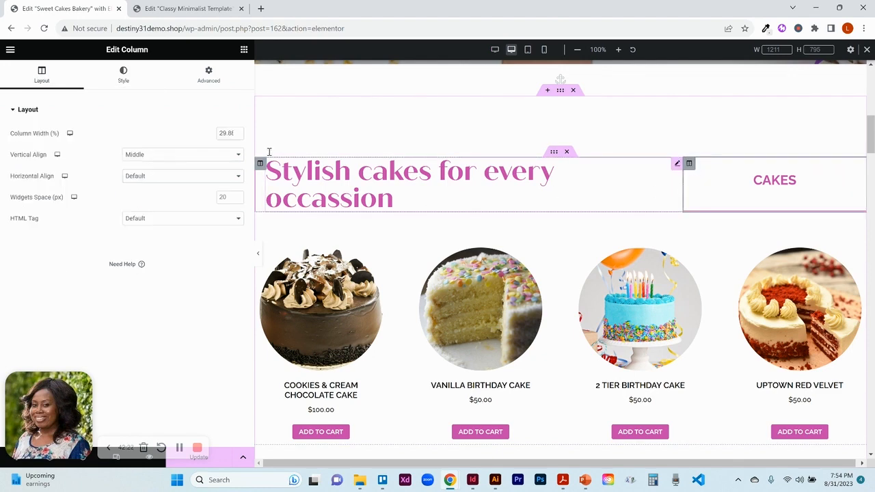
left_click(132, 80)
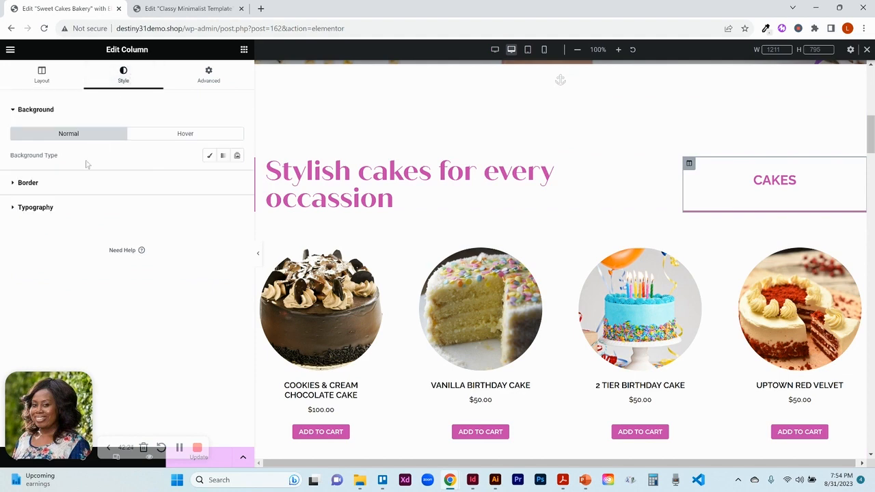
left_click(67, 183)
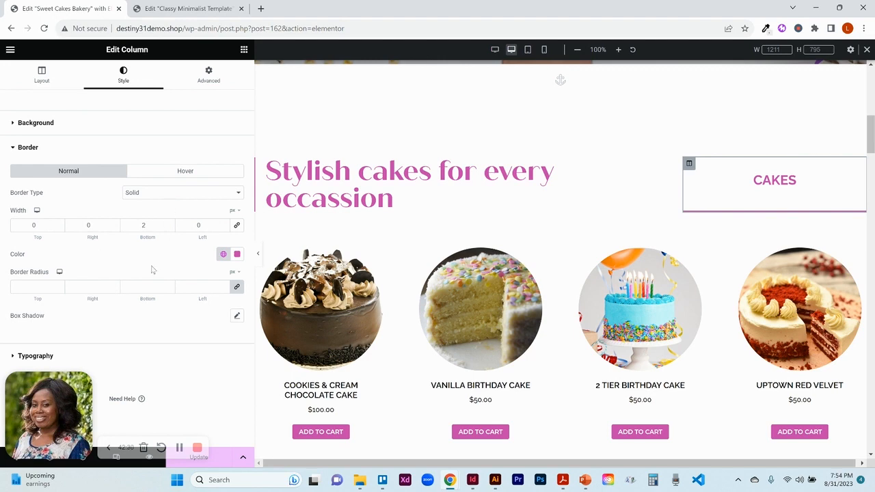
left_click(224, 254)
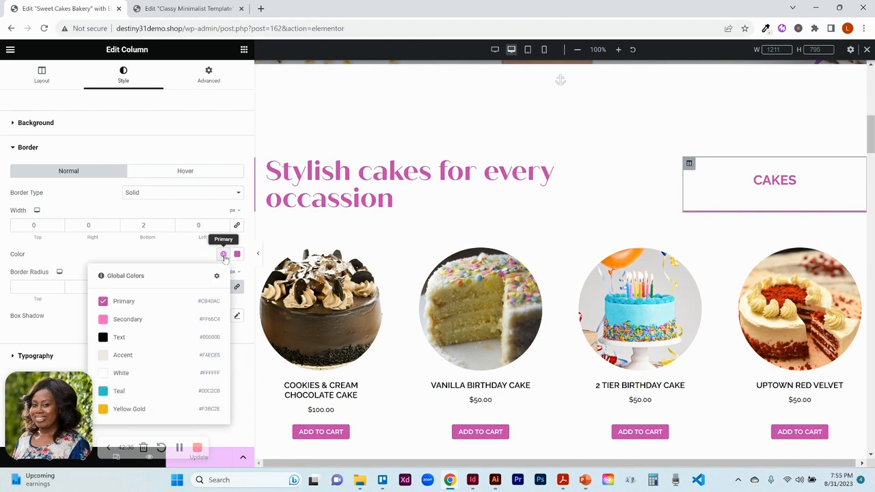
left_click(224, 255)
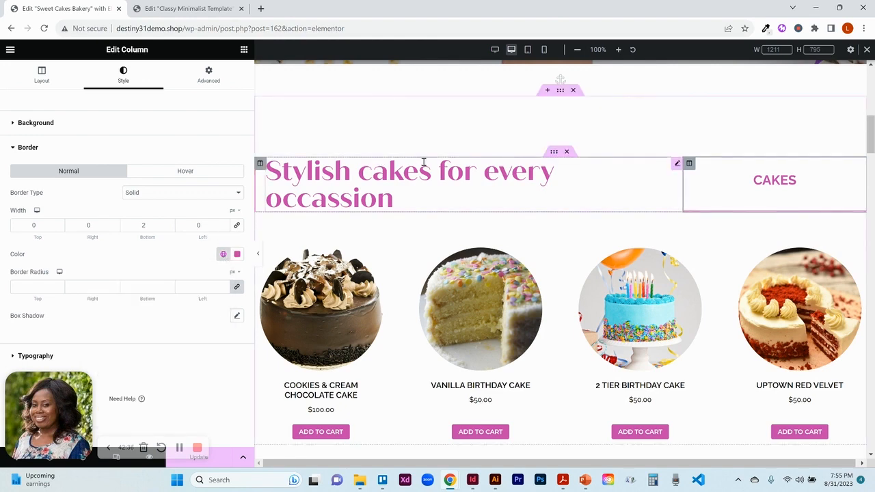
- Review the Stylish cakes heading's style settings, then open the cake products widget's settings
left_click(677, 165)
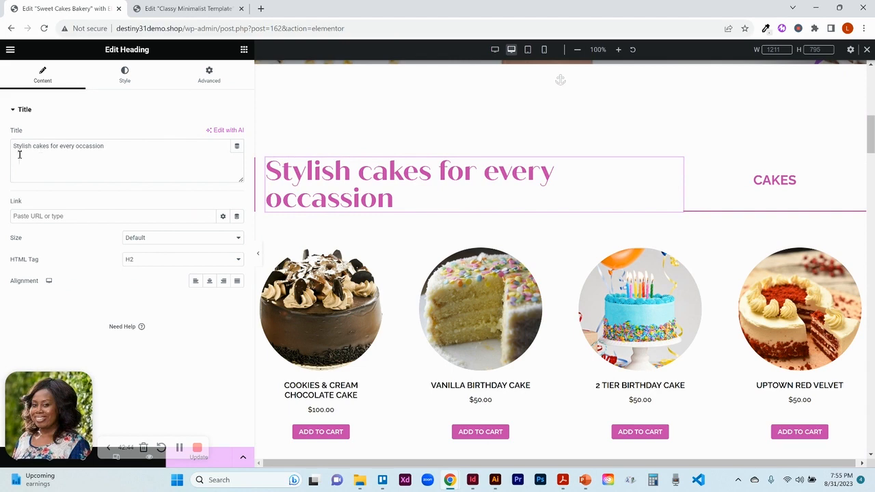
left_click(138, 78)
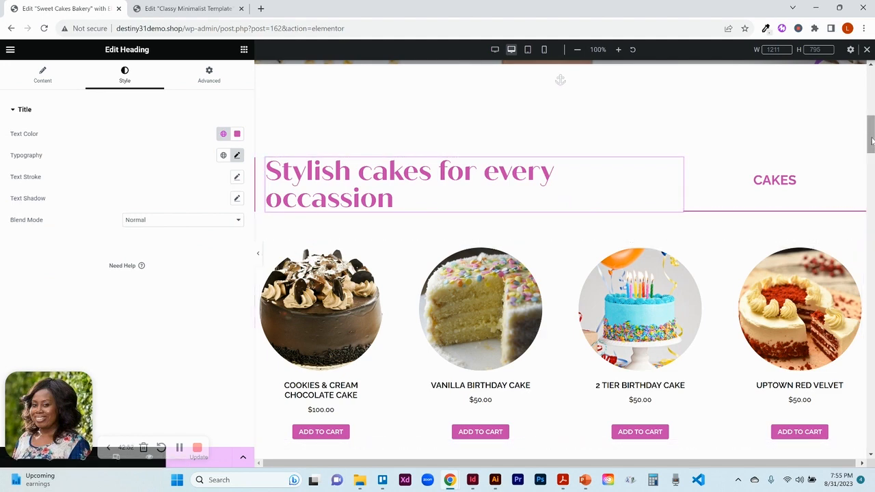
scroll(872, 140, "down", 1)
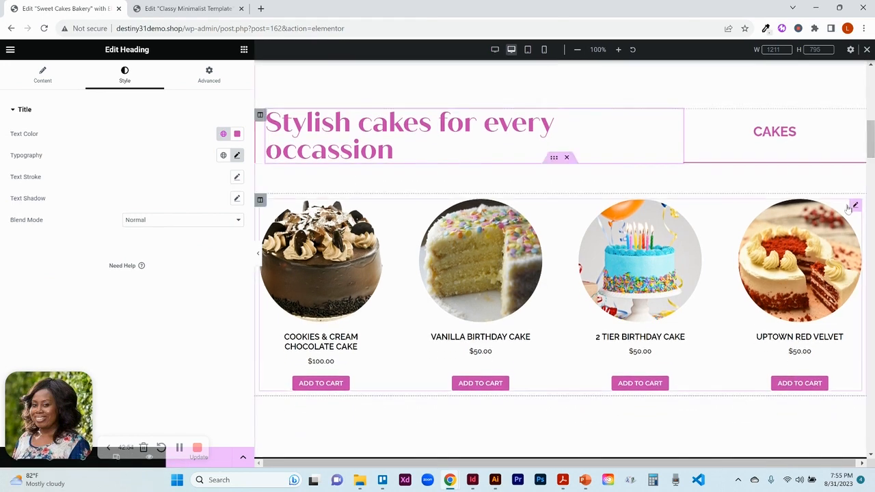
left_click(856, 206)
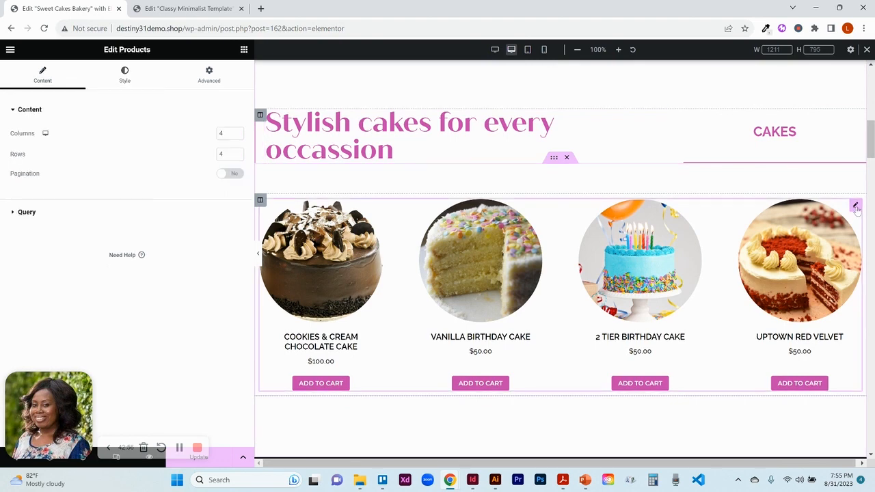
- Compare the Classy Minimalist template's product grid layout, then return to the bakery editor
left_click(205, 8)
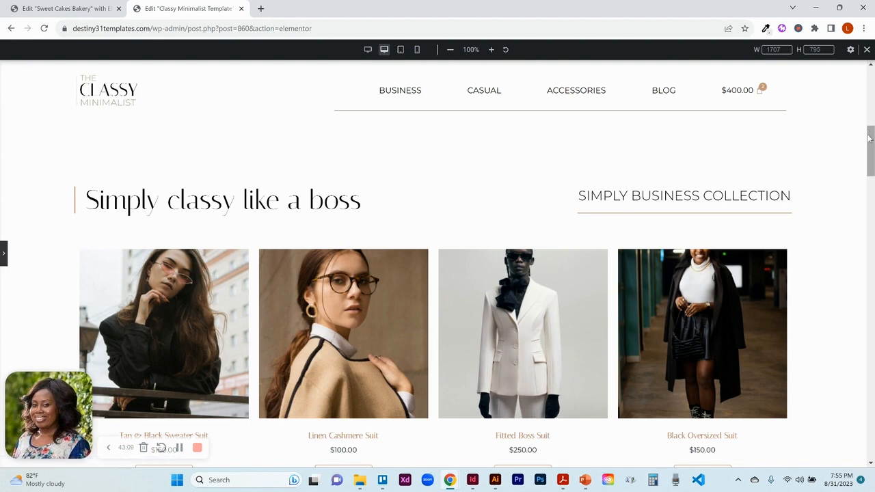
left_click_drag(869, 139, 870, 155)
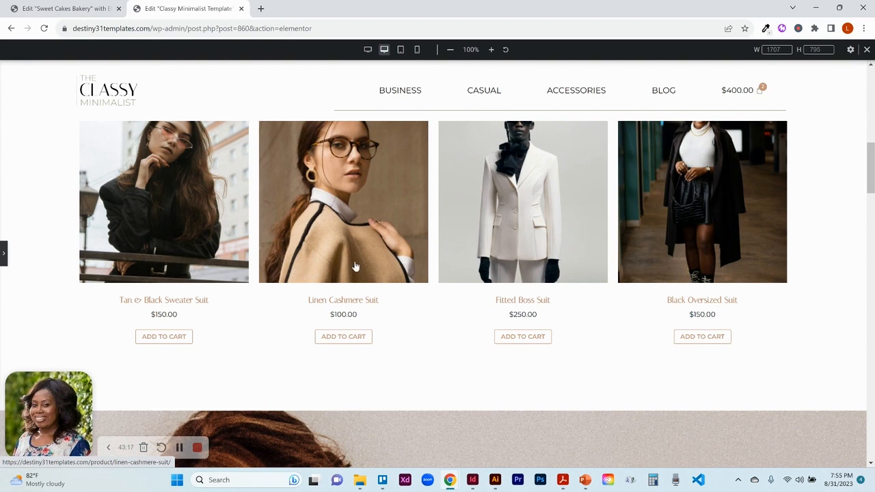
left_click(3, 255)
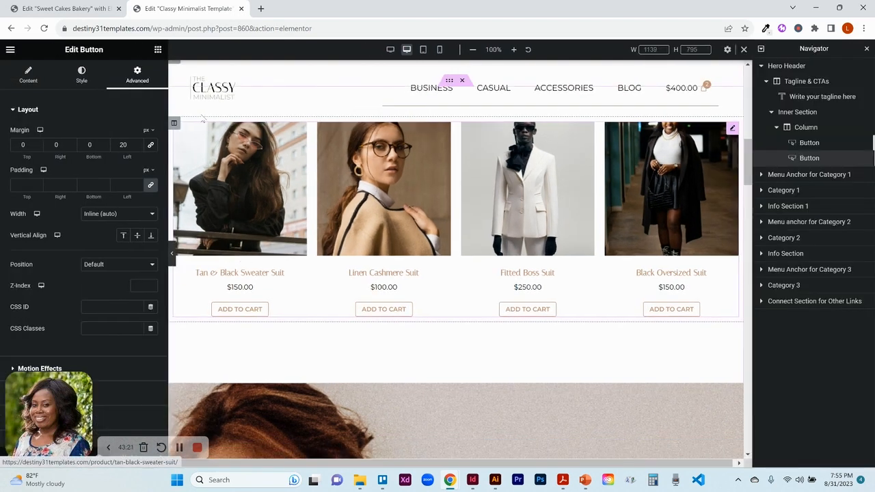
left_click(80, 9)
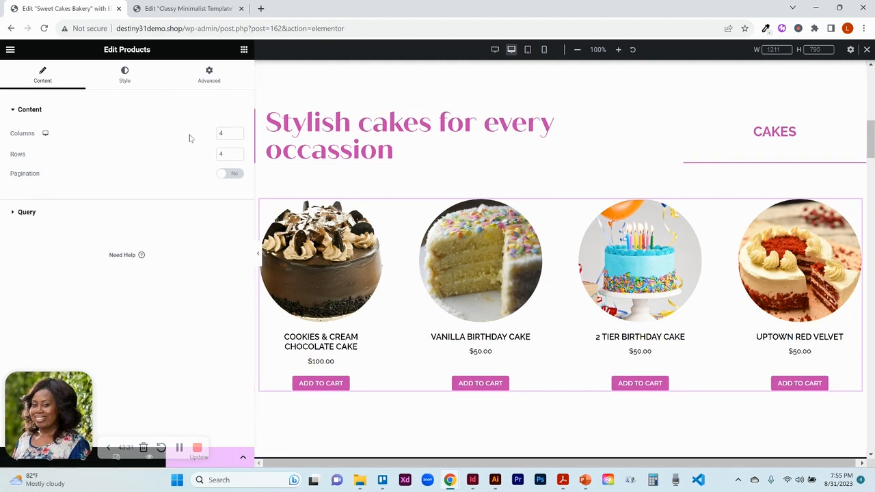
- Try changing the cake products grid to 3 and 2 columns and adjusting rows, then restore 4 columns
left_click(238, 137)
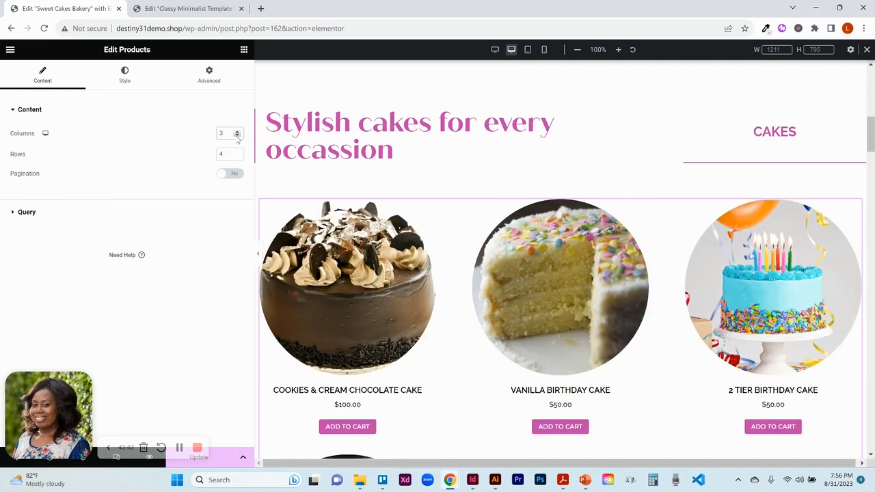
left_click(237, 137)
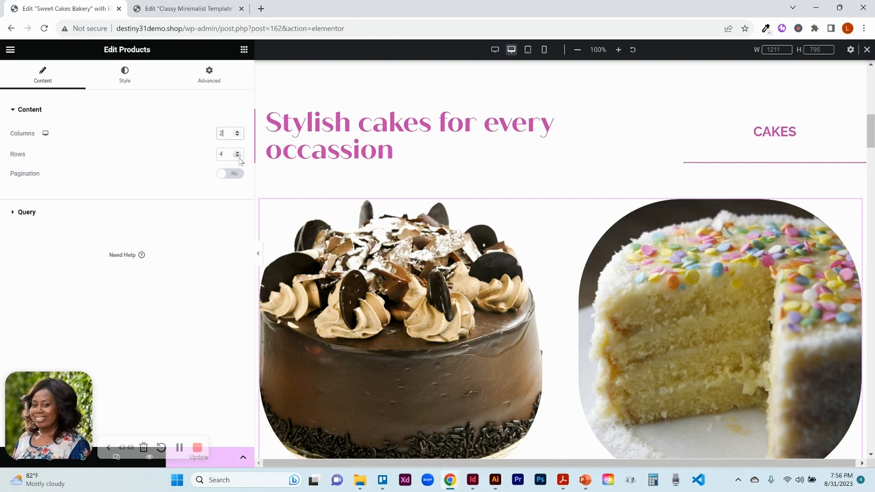
left_click(238, 156)
left_click(238, 158)
left_click(238, 153)
left_click(238, 153)
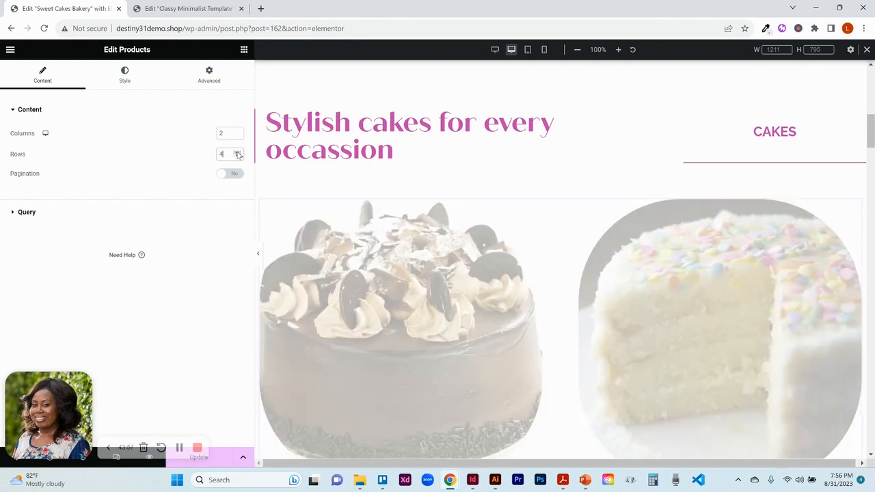
left_click(238, 131)
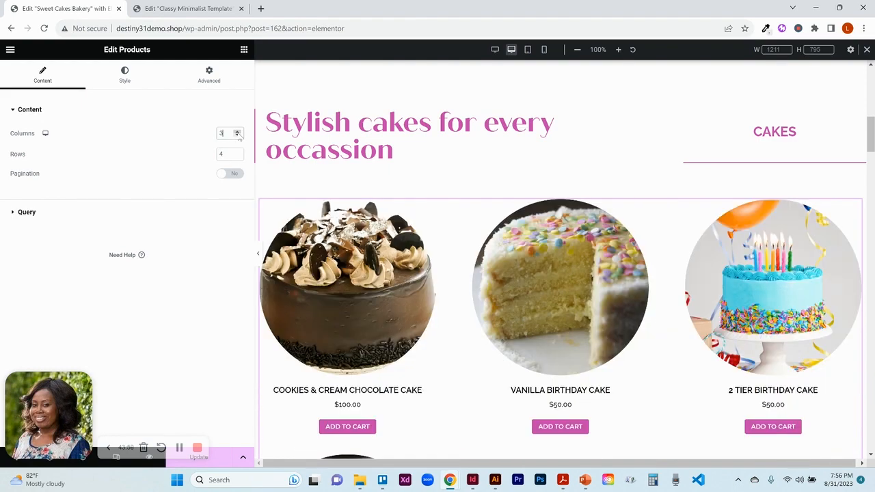
left_click(238, 131)
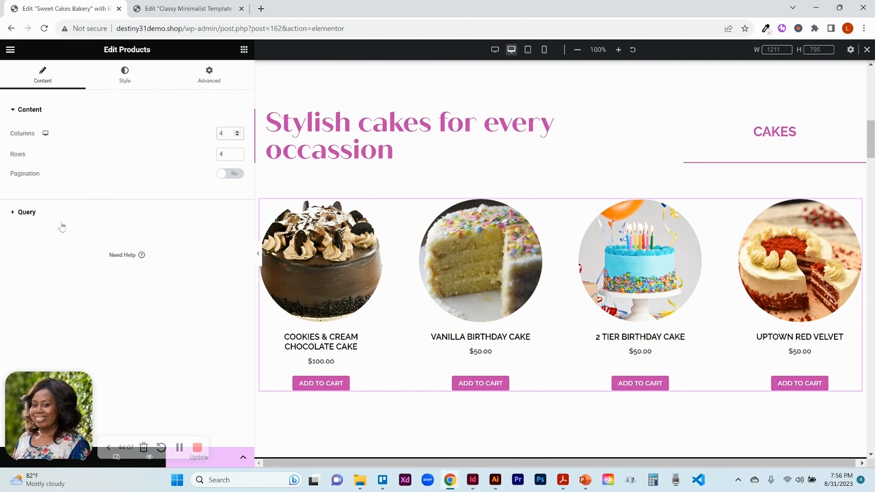
- Expand and collapse the cake products widget's query settings
left_click(31, 216)
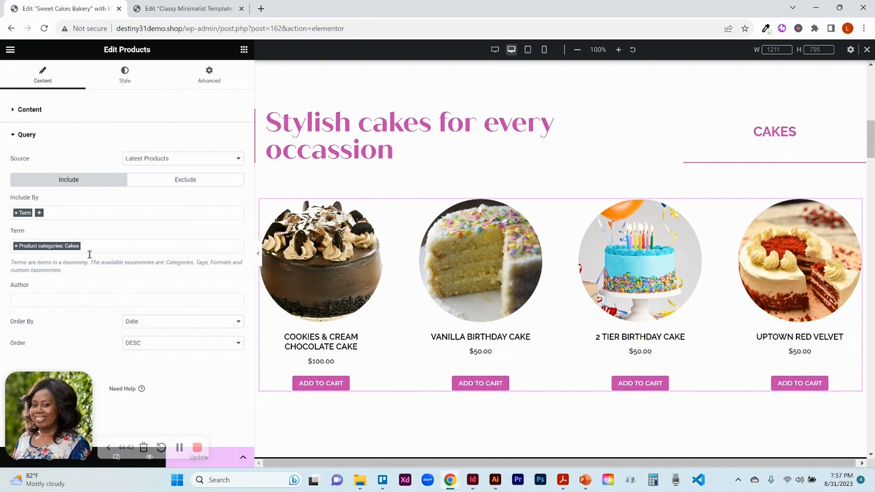
left_click(27, 135)
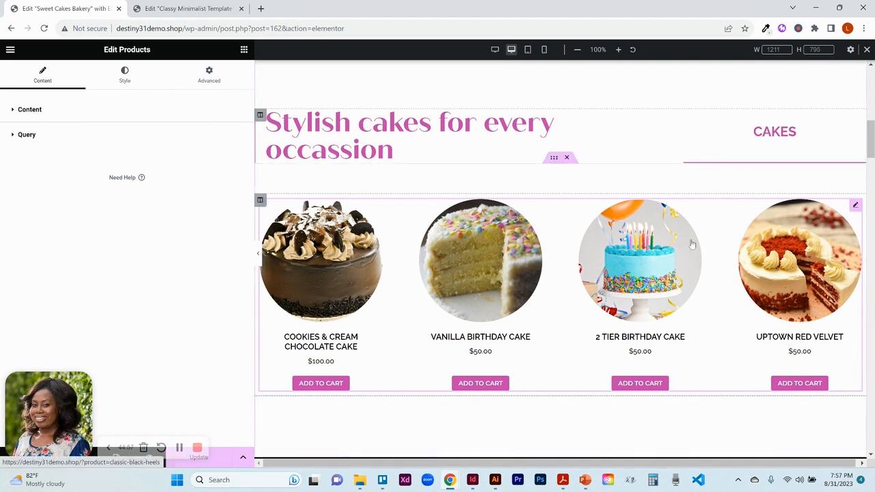
- Open the cake products widget's style settings and try a 20 px image border radius before restoring 200
left_click(856, 206)
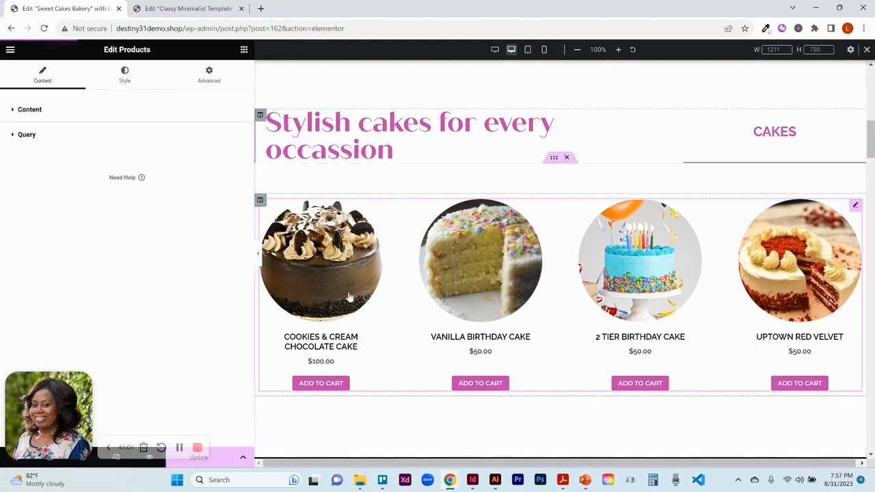
left_click(125, 77)
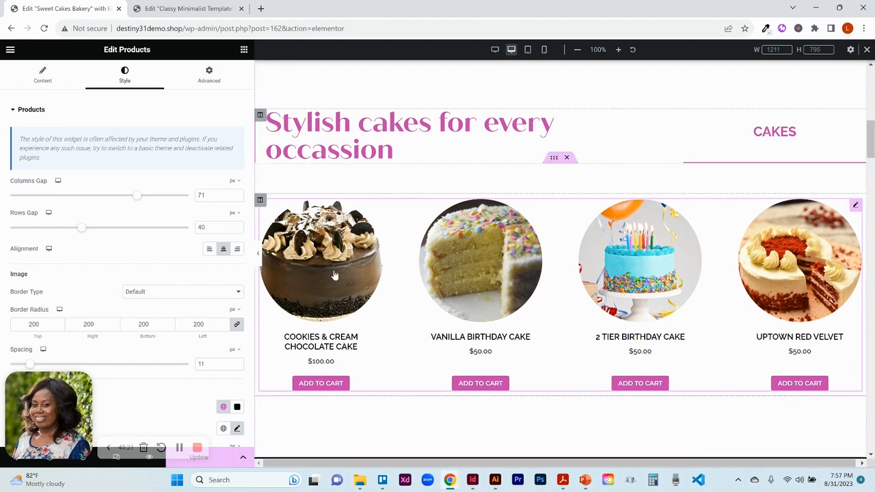
double_click(198, 324)
type("20")
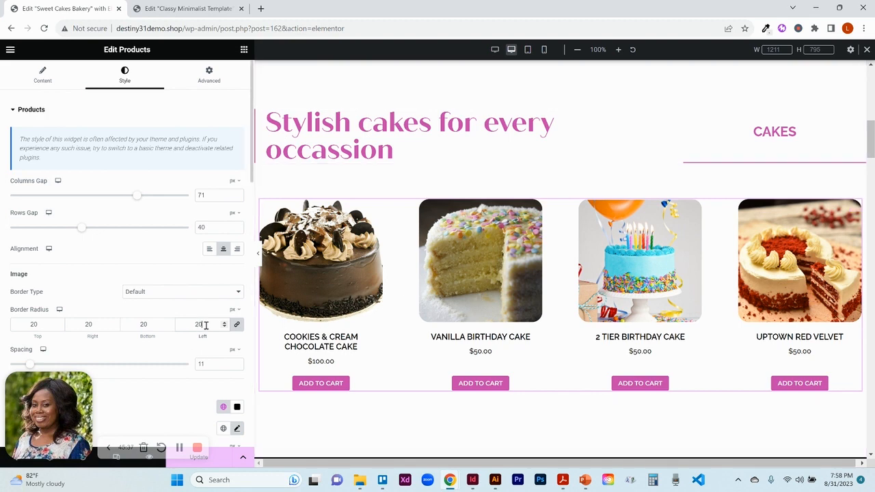
type("0")
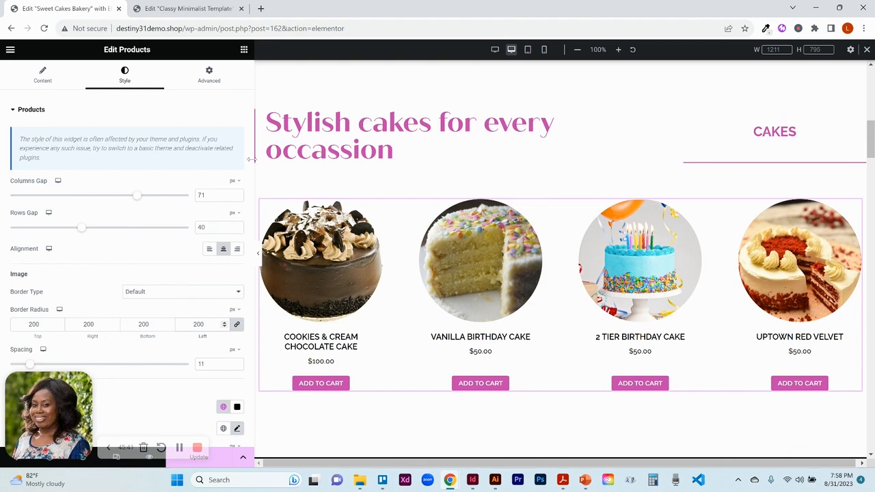
- Scroll through the products style settings and toggle automatic button alignment off and back on
left_click_drag(252, 165, 252, 222)
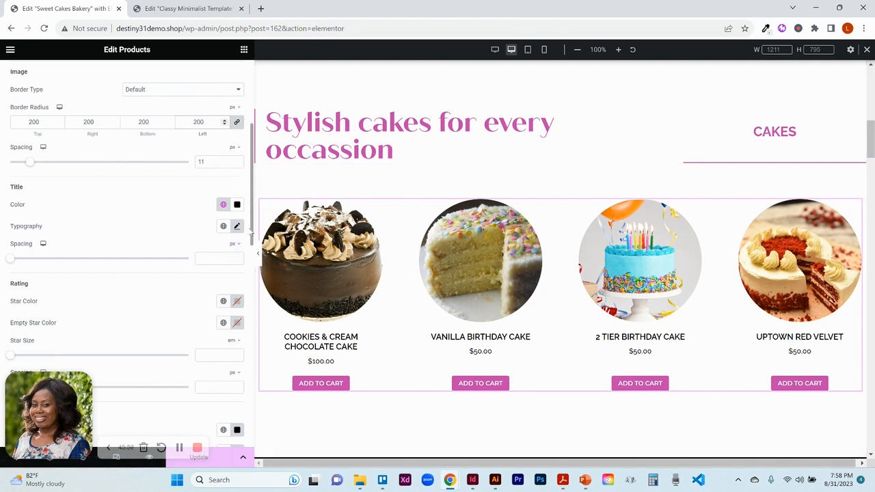
scroll(252, 233, "down", 5)
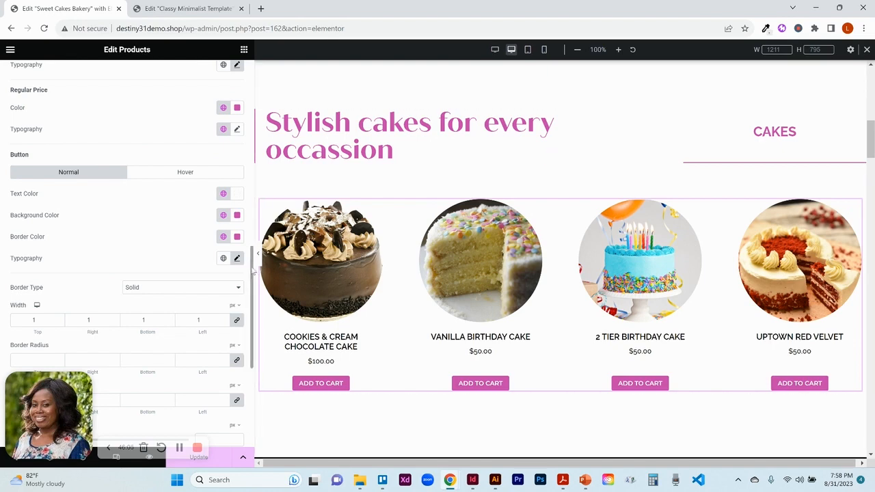
left_click_drag(253, 272, 250, 223)
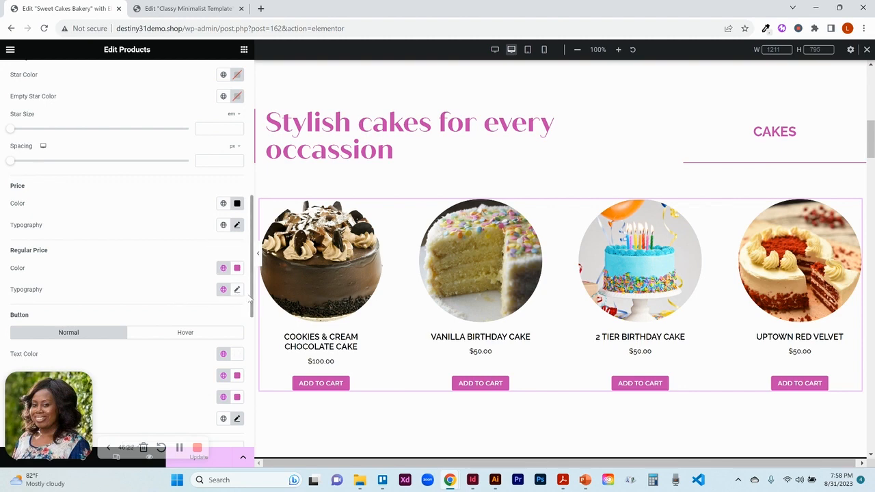
left_click_drag(253, 301, 252, 355)
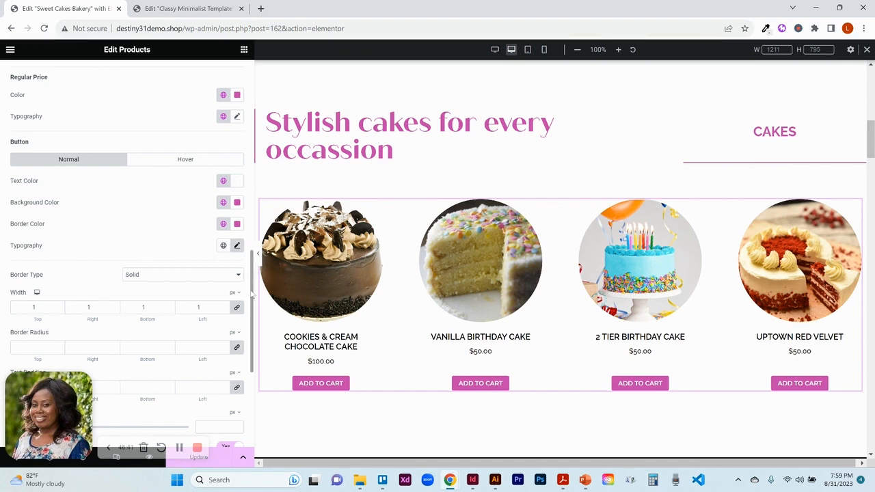
left_click_drag(252, 294, 213, 335)
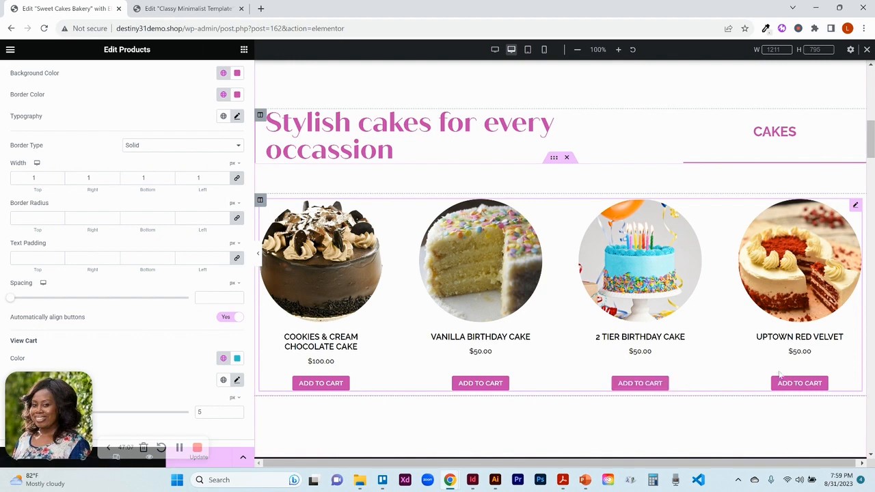
left_click(226, 317)
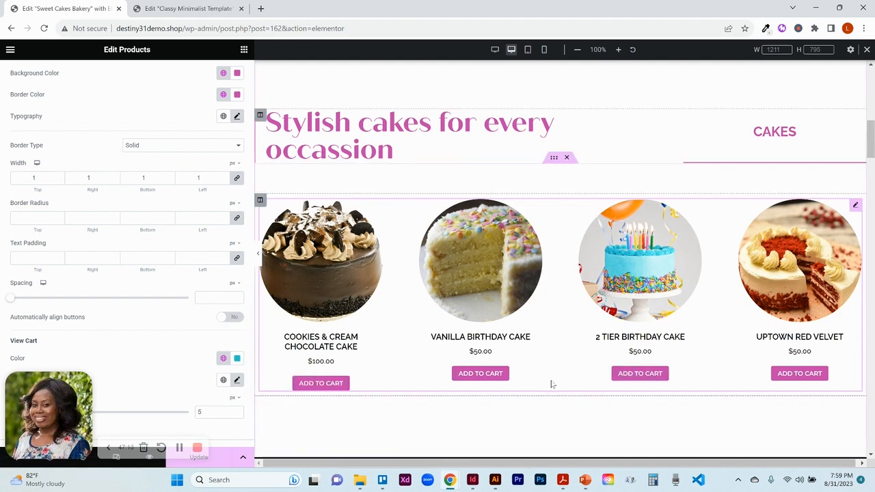
left_click(233, 319)
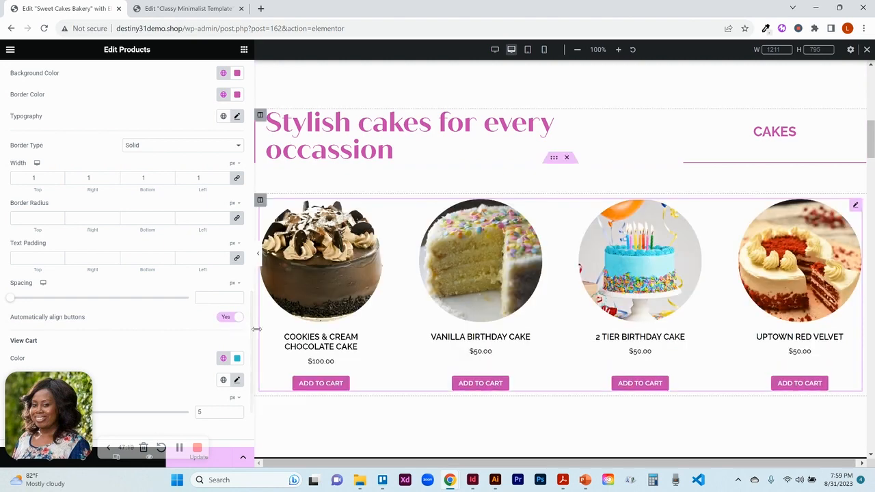
- Expand the Box style settings and set the product boxes' background to the global Text color
scroll(250, 335, "down", 2)
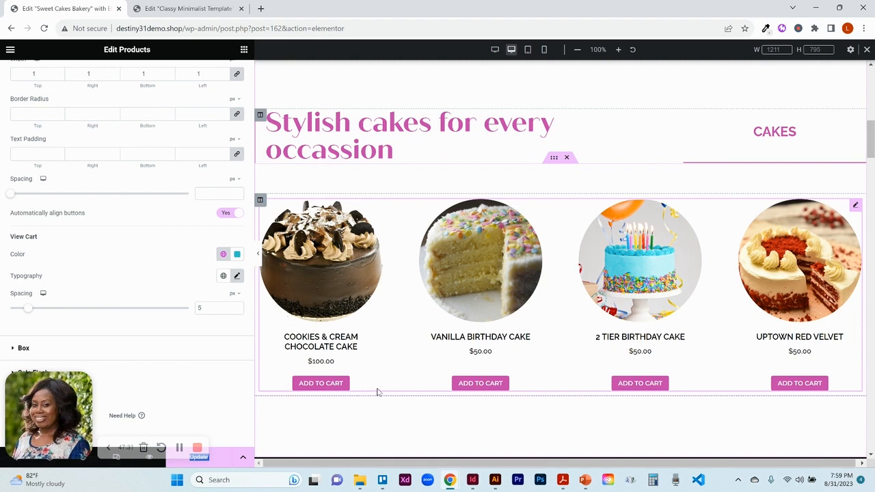
left_click(171, 349)
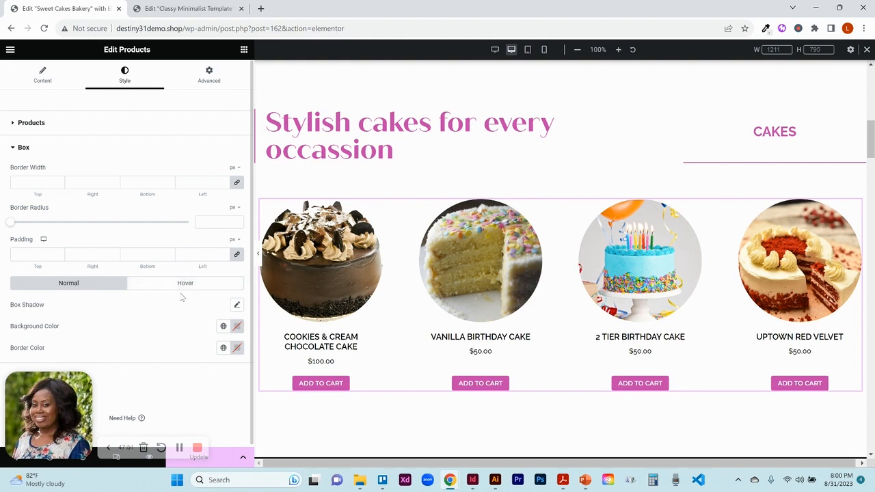
left_click(224, 327)
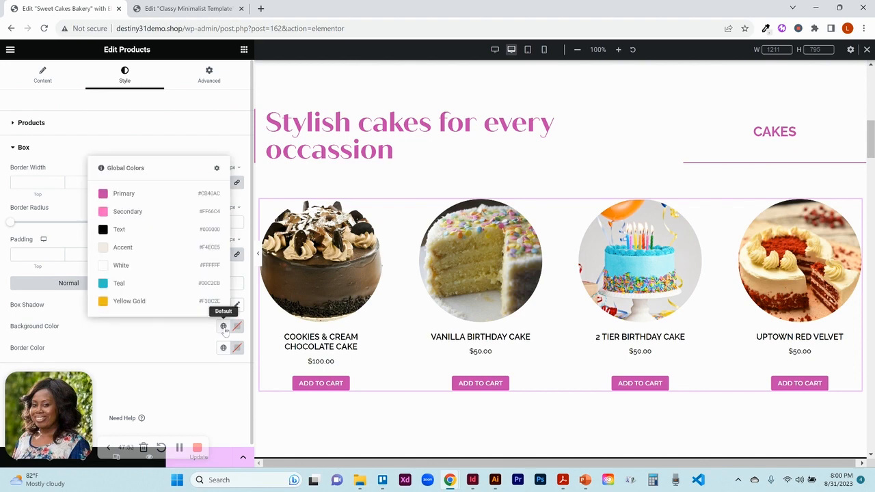
left_click(133, 231)
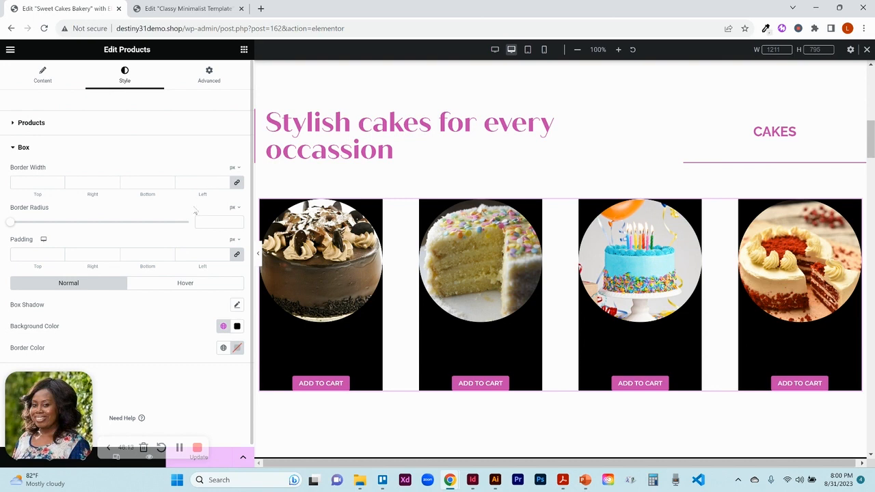
- Set the product box padding to 30 px on all sides and try a 7 px border width before clearing it
left_click(192, 251)
type("30")
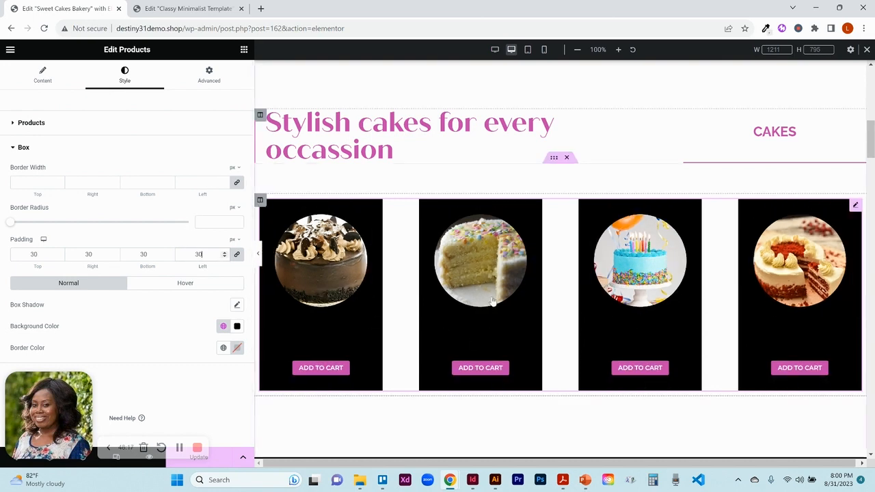
left_click(194, 181)
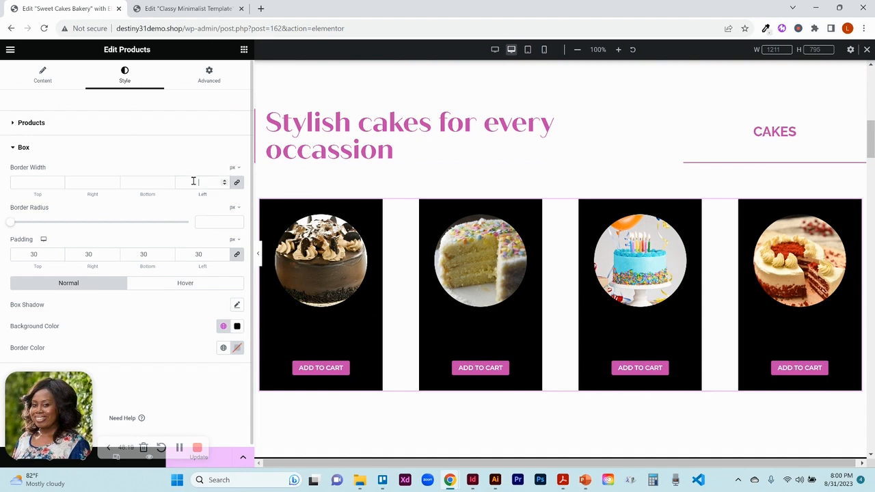
type("7")
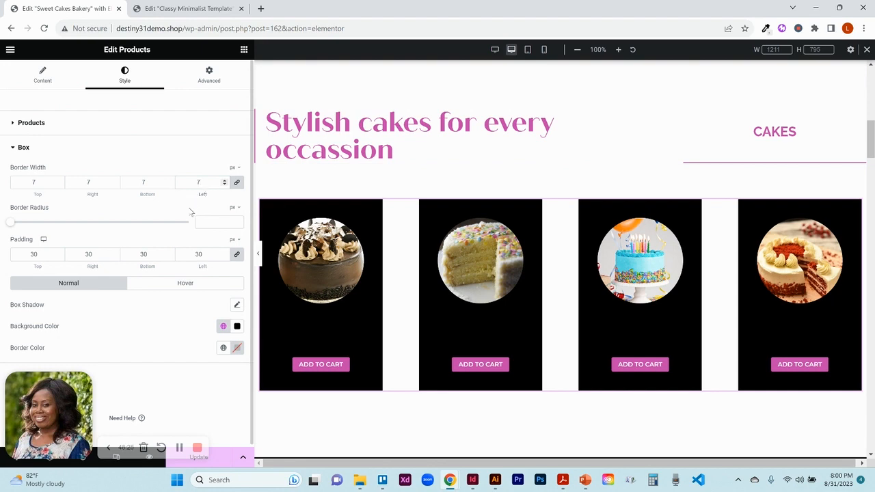
key("BackSpace")
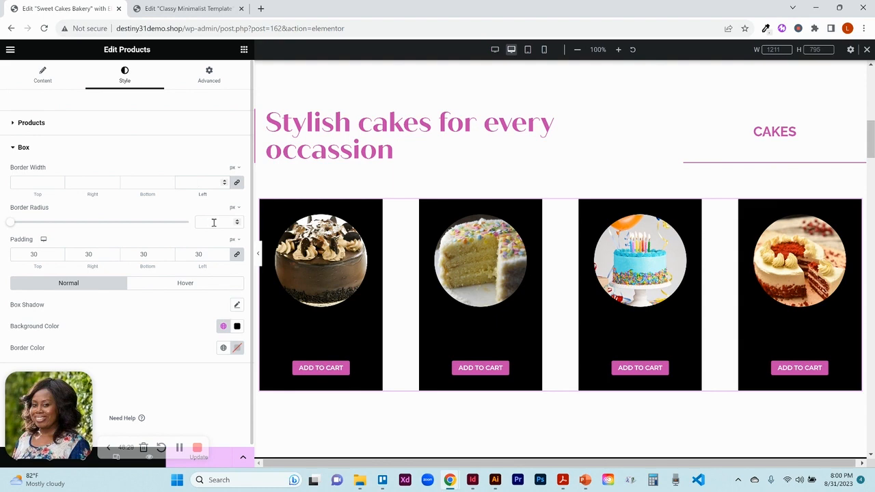
- Set the box border radius to 7 and reset the product boxes' background color
type("7")
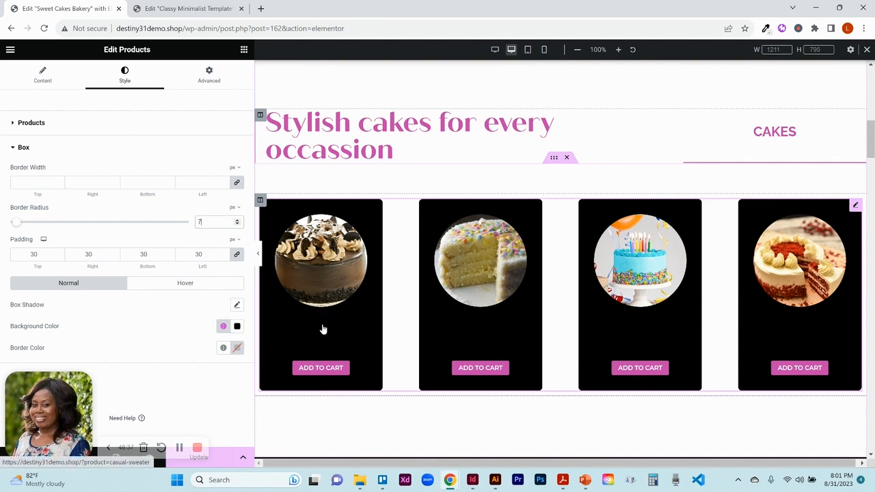
left_click(237, 326)
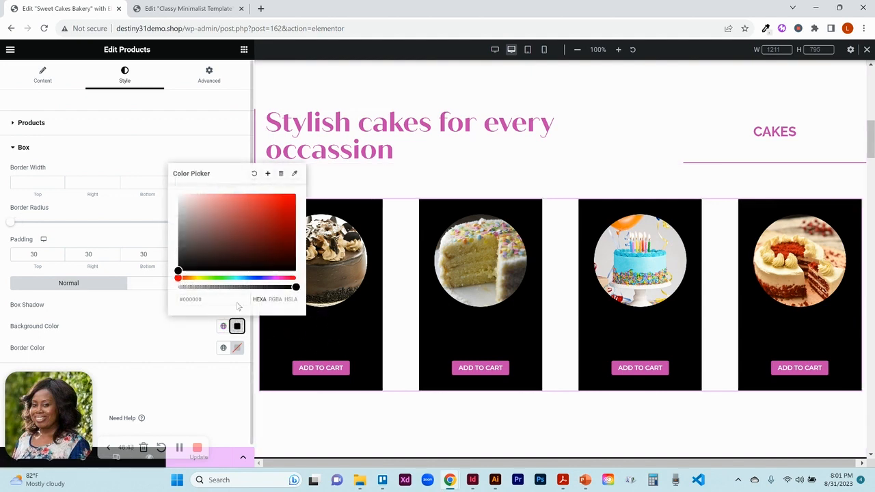
left_click(254, 173)
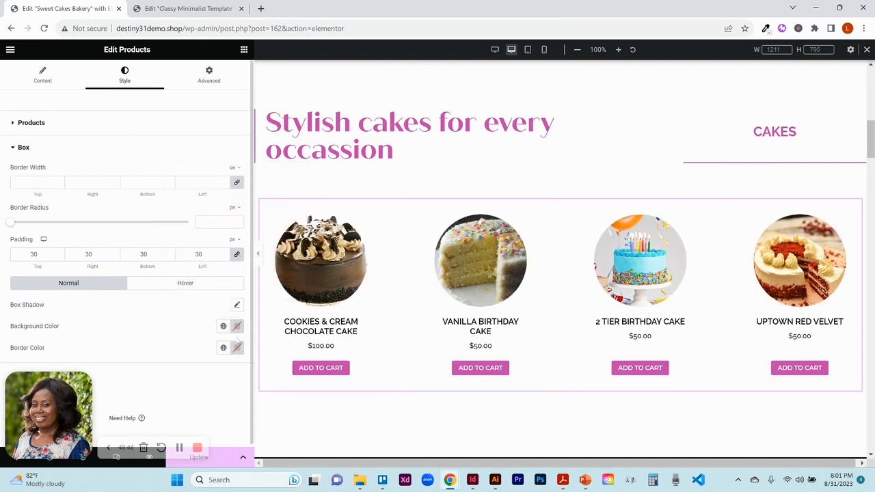
- Compare the bakery hero section with the Classy Minimalist template's hero, then return to the bakery editor
mouse_move(873, 144)
left_mouse_down()
mouse_move(873, 168)
mouse_move(872, 139)
left_mouse_up()
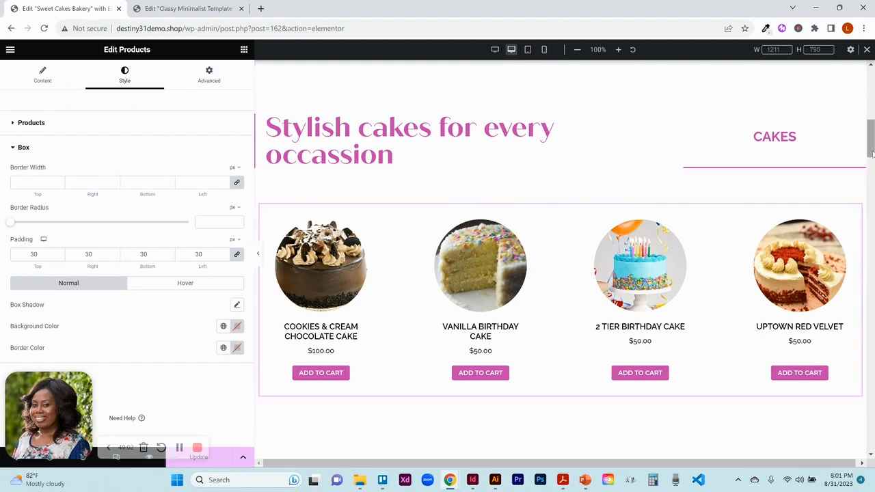
left_click_drag(873, 155, 873, 197)
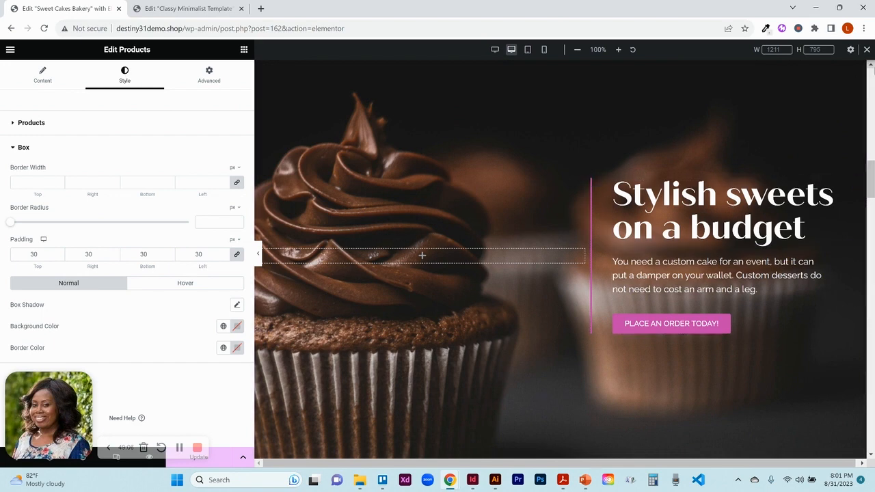
left_click(197, 10)
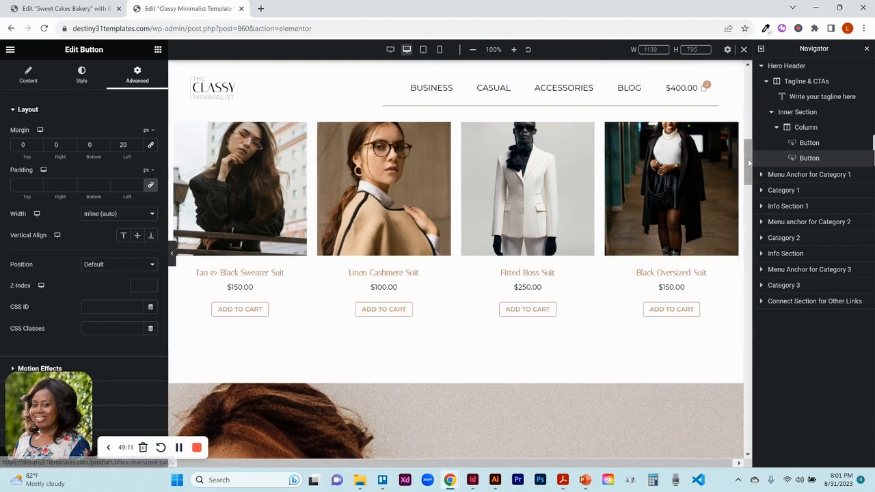
scroll(749, 199, "down", 4)
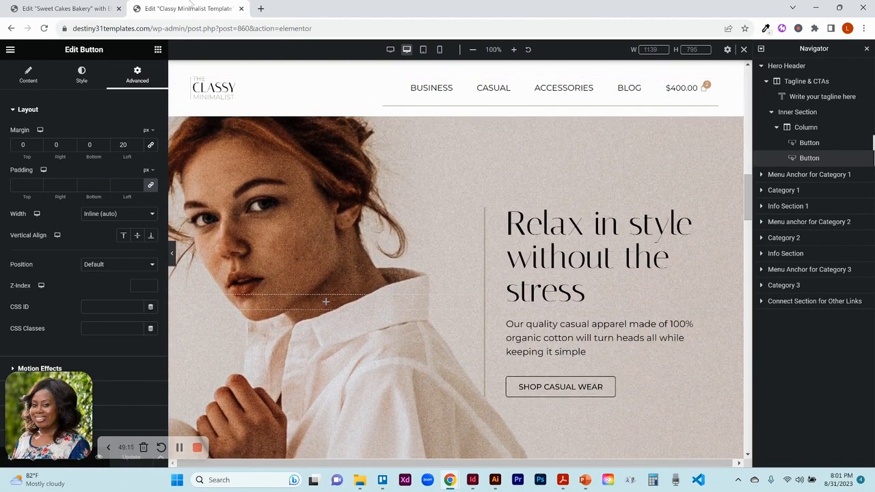
left_click(94, 10)
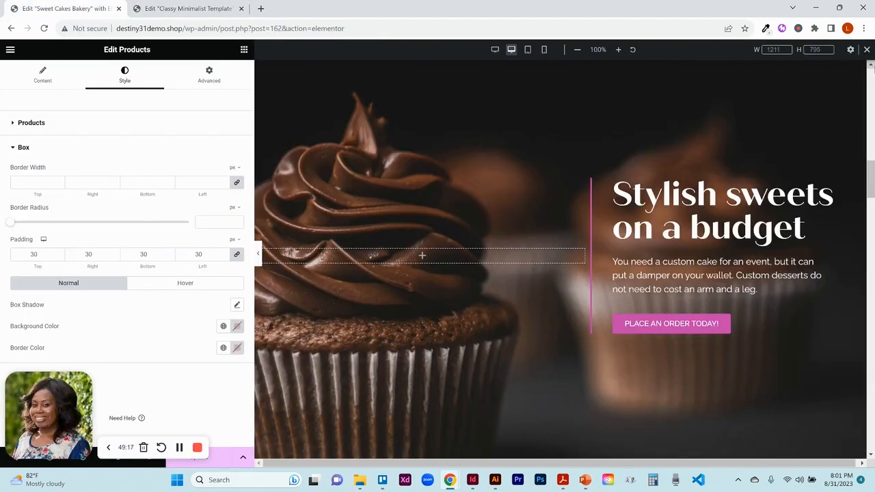
- Open the hero section's background style settings and set the background image position to Center Left
scroll(869, 69, "up", 2)
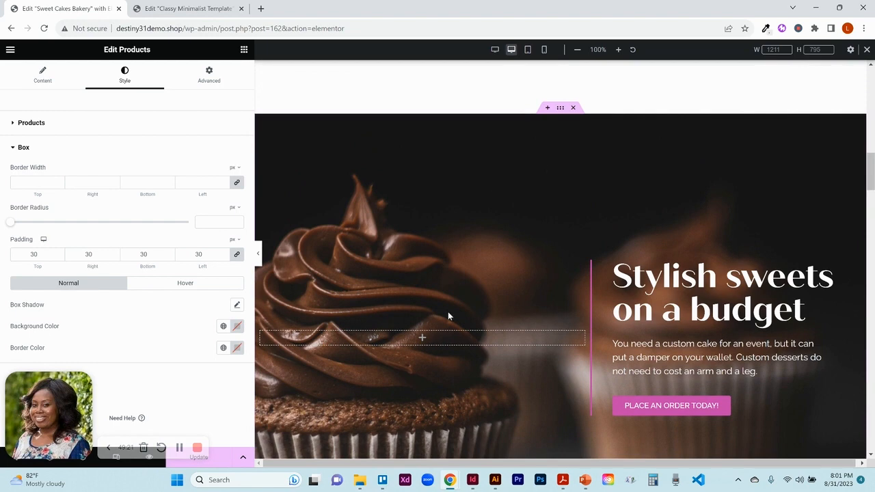
left_click(559, 109)
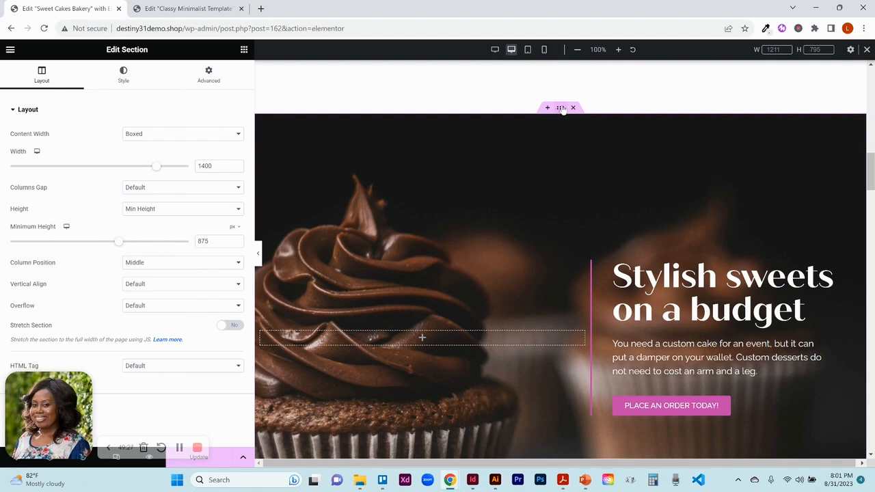
left_click(134, 79)
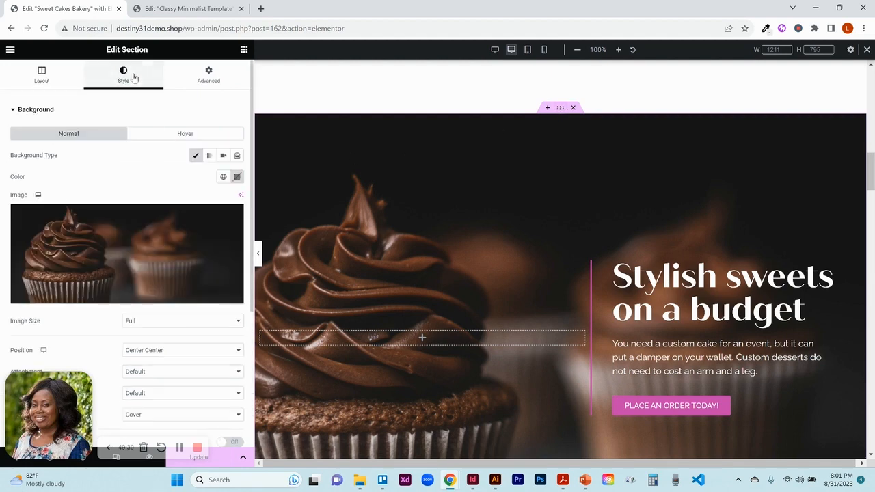
left_click(120, 242)
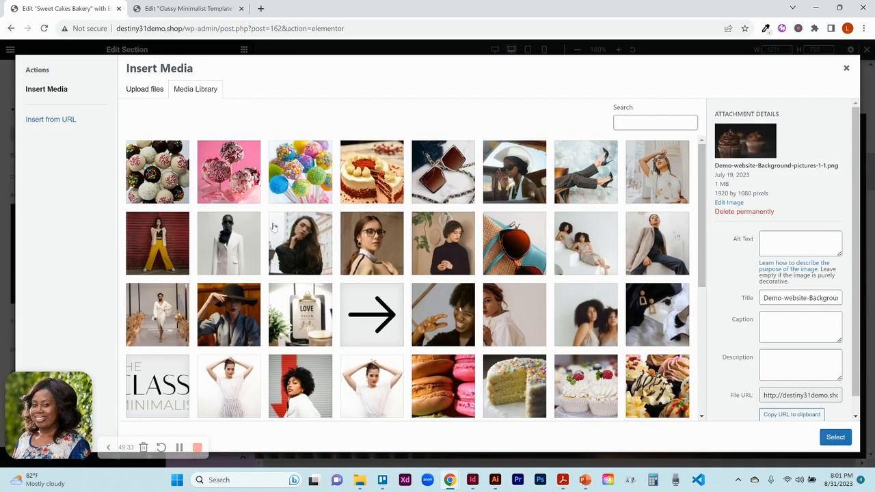
left_click(846, 68)
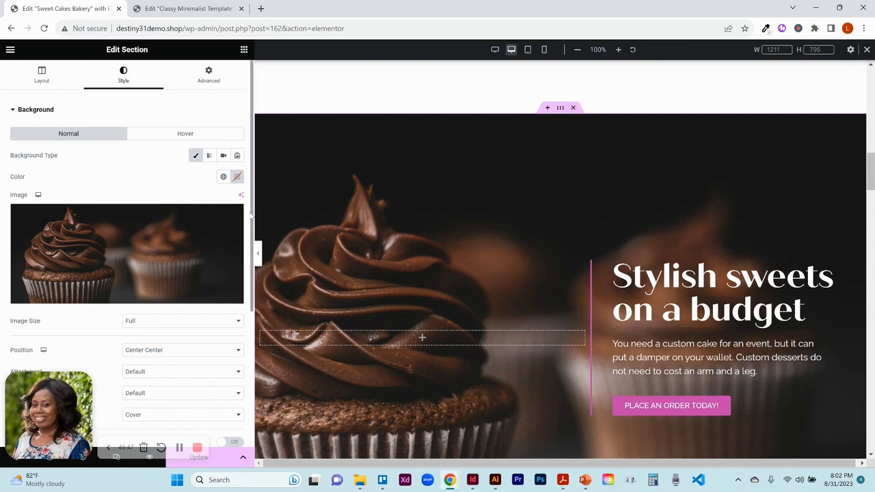
scroll(251, 216, "down", 3)
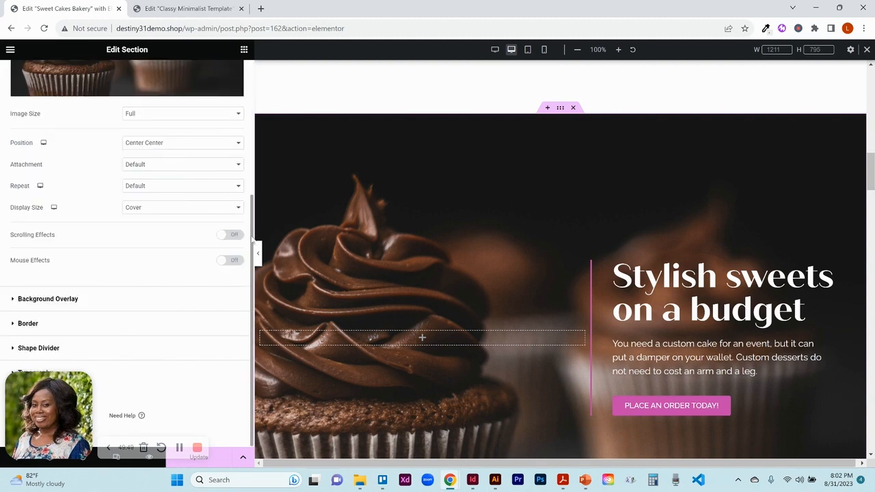
left_click(172, 144)
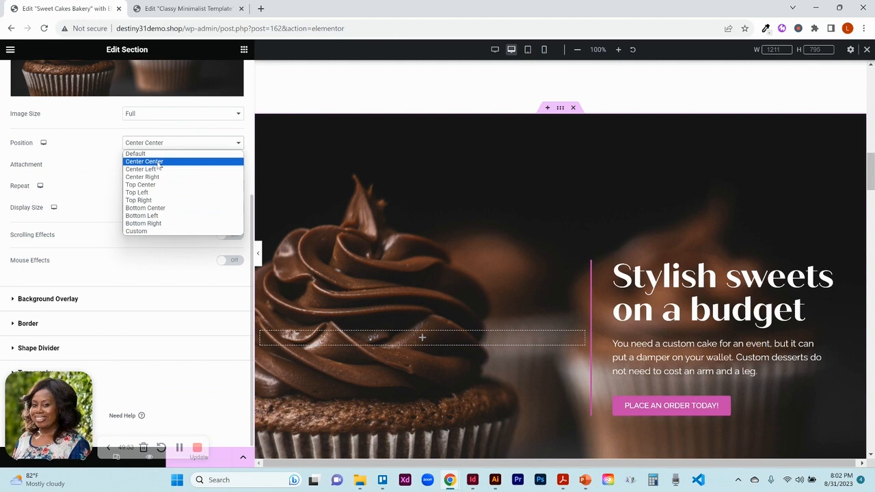
left_click(156, 169)
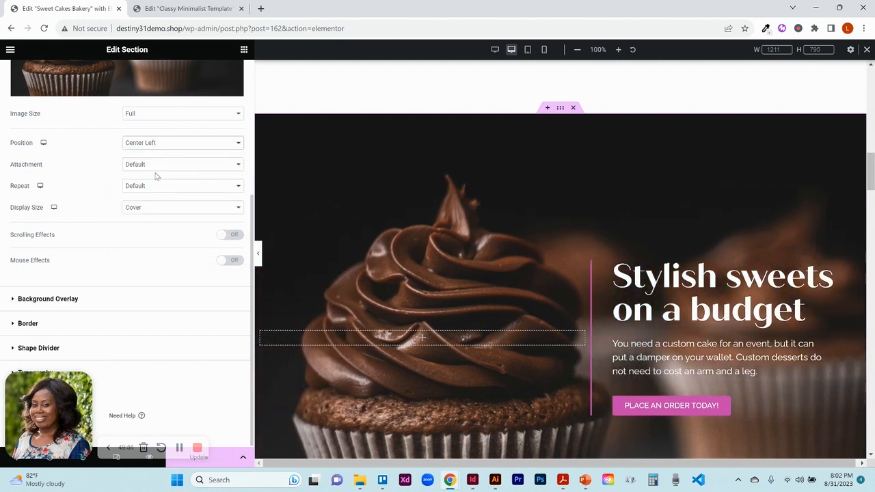
- Set the hero background image position to Center Center
left_click(151, 151)
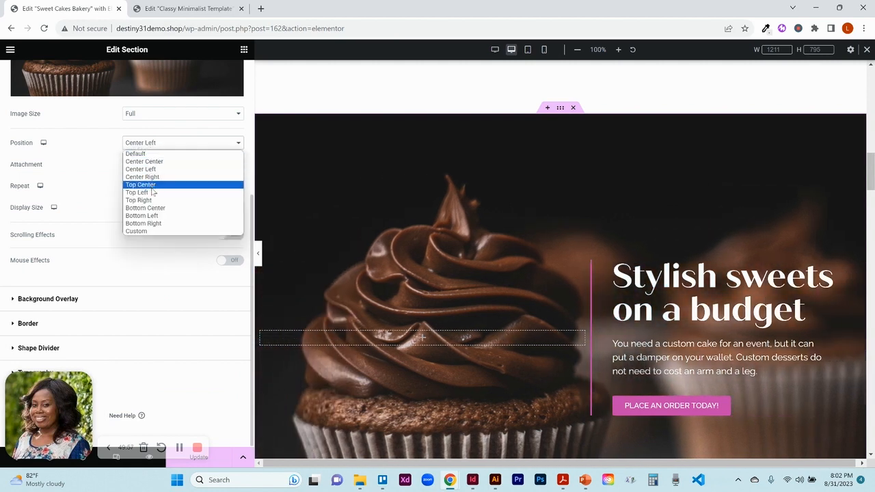
left_click(154, 198)
left_click(152, 144)
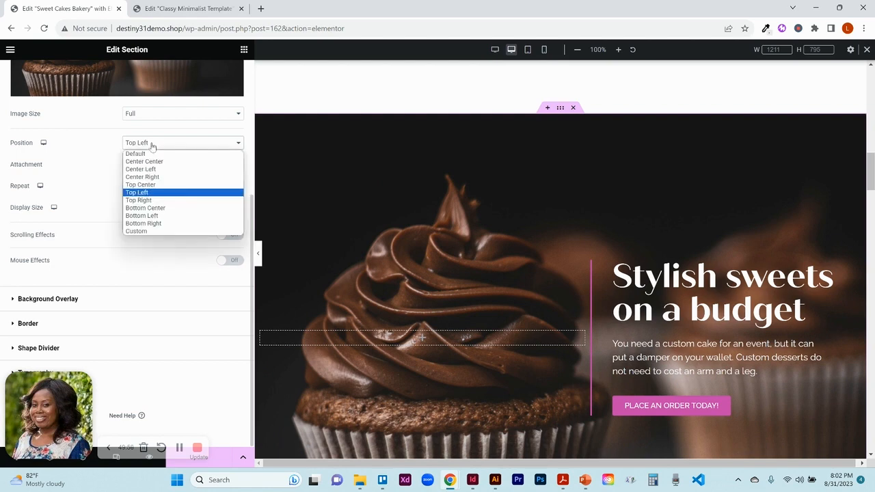
left_click(150, 162)
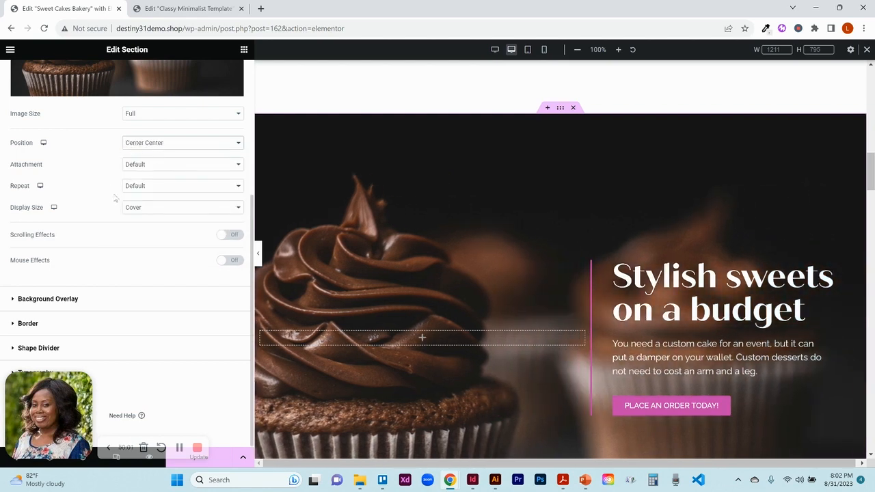
- Try Fixed and Scroll background attachments for the hero before restoring the attachment to Default
left_click(153, 168)
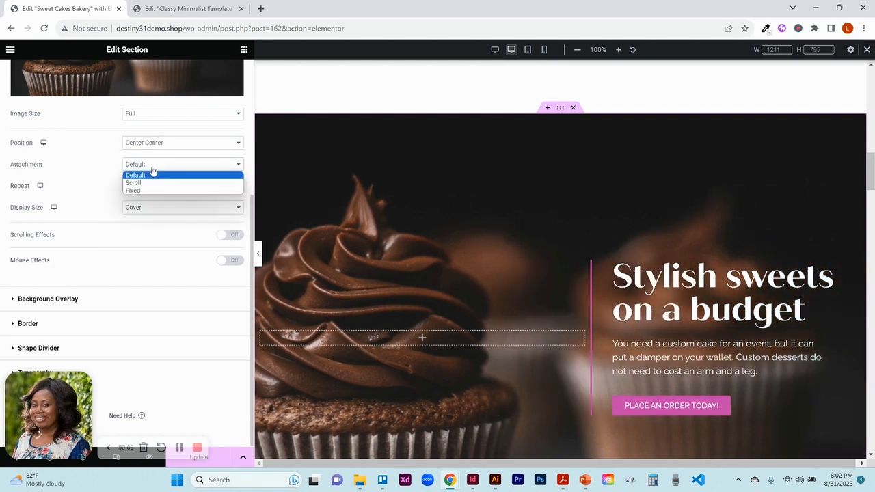
left_click(147, 190)
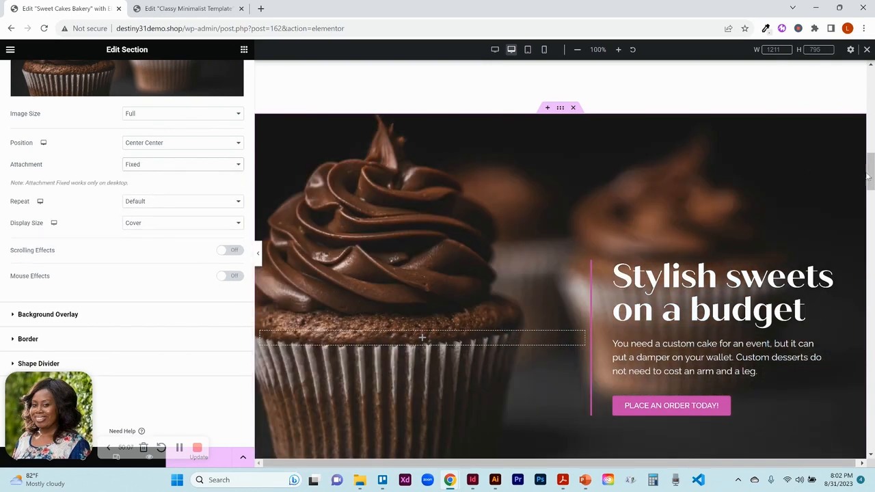
mouse_move(869, 176)
left_mouse_down()
mouse_move(868, 157)
mouse_move(867, 206)
mouse_move(866, 175)
left_mouse_up()
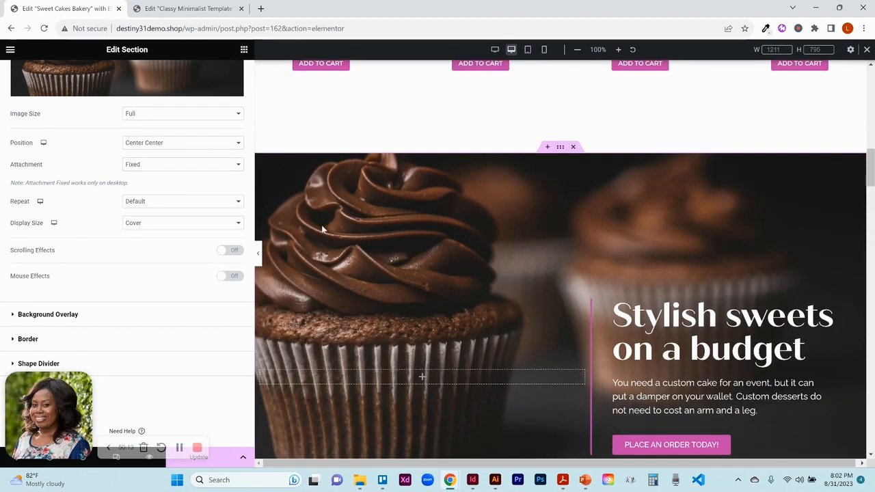
left_click(206, 167)
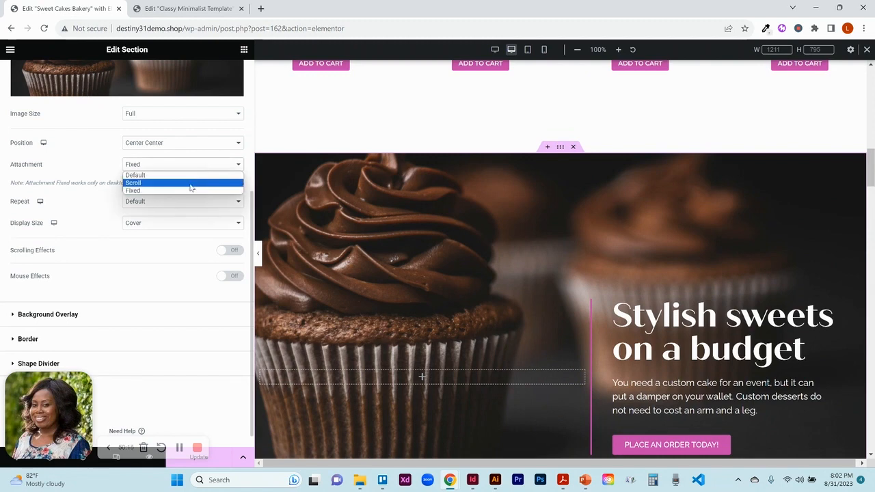
left_click(191, 183)
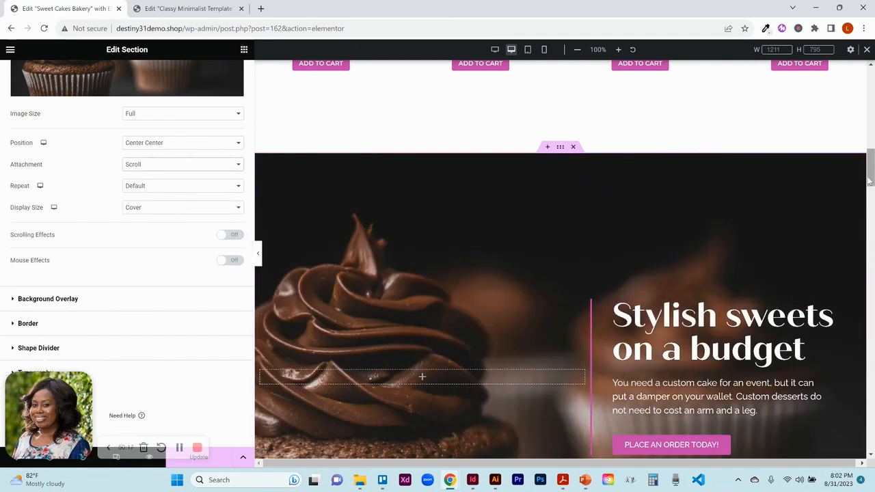
scroll(560, 373, "down", 4)
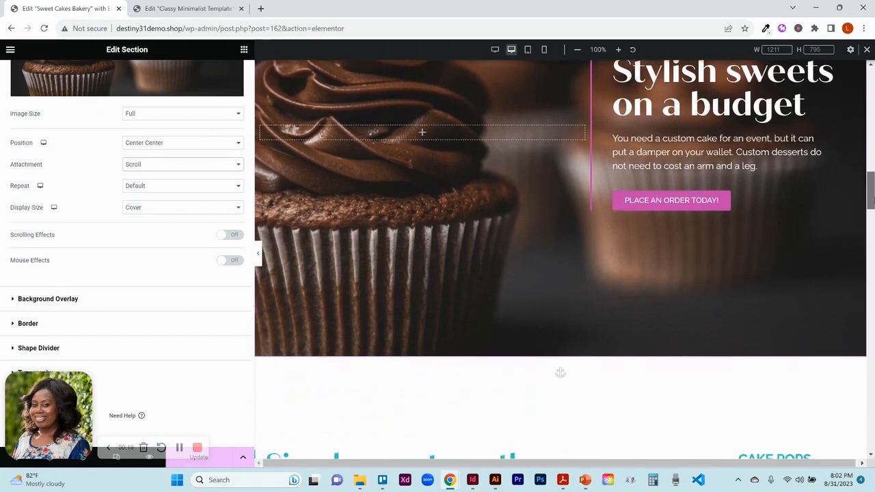
left_click_drag(874, 201, 874, 186)
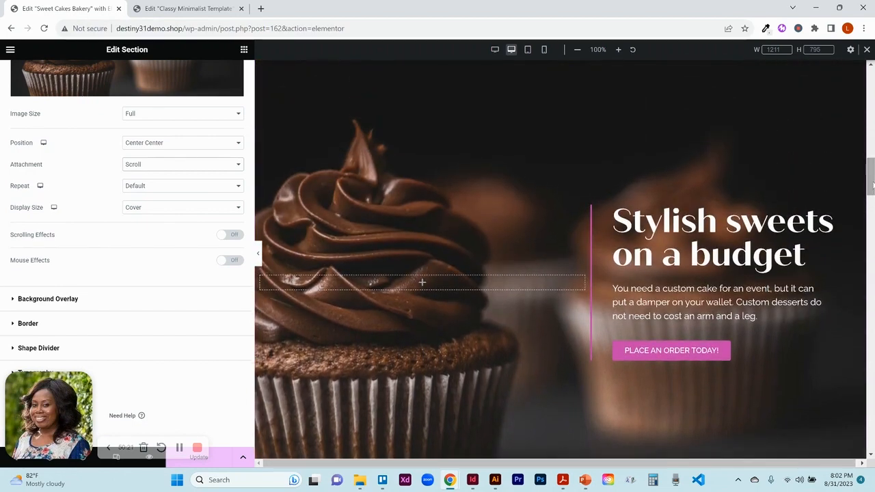
left_click(229, 167)
left_click(220, 176)
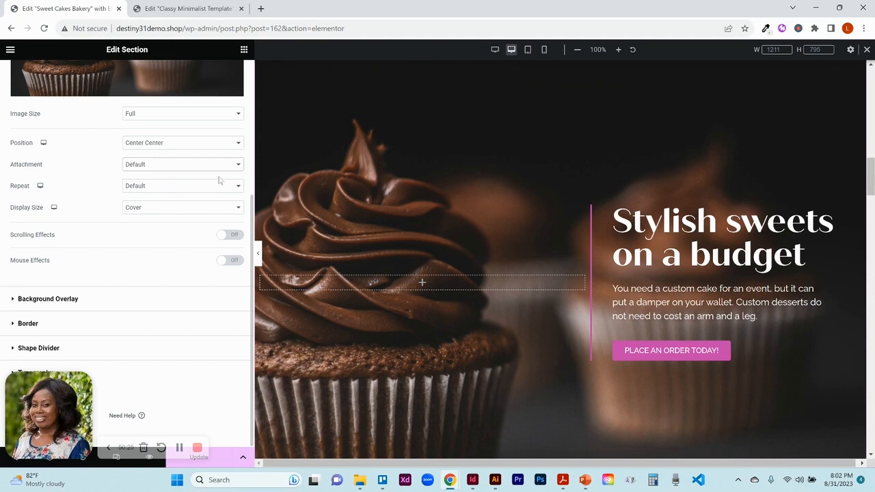
- Try Repeat and Repeat-x background repeat options before restoring the repeat to Default
left_click(167, 189)
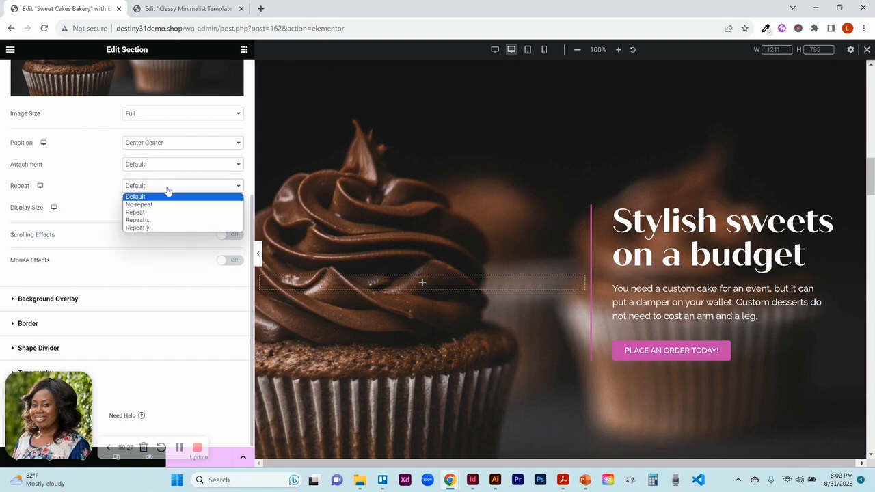
left_click(158, 213)
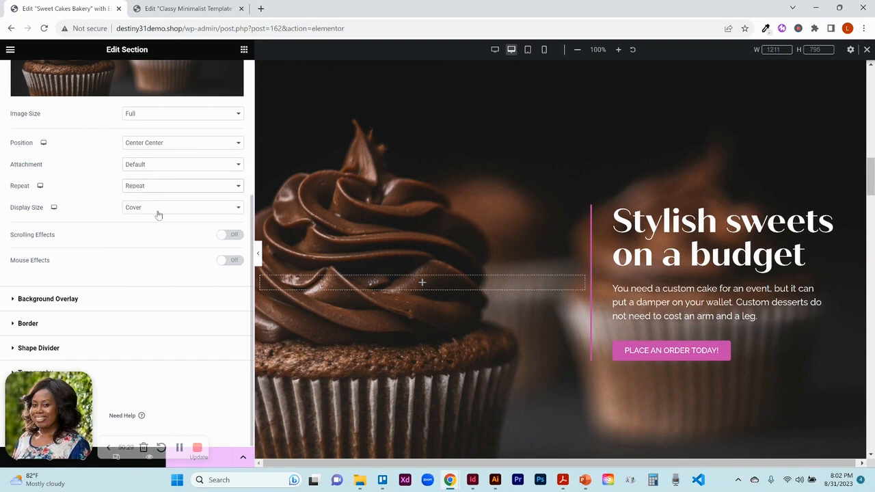
left_click(157, 189)
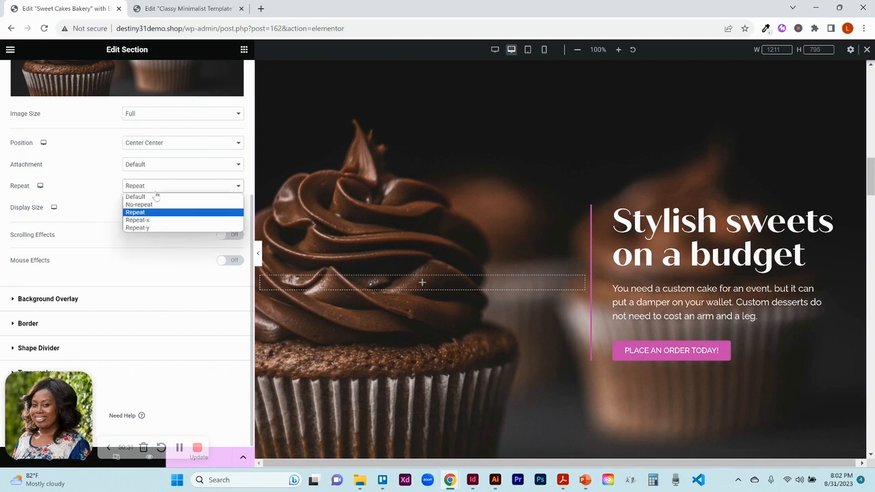
left_click(149, 220)
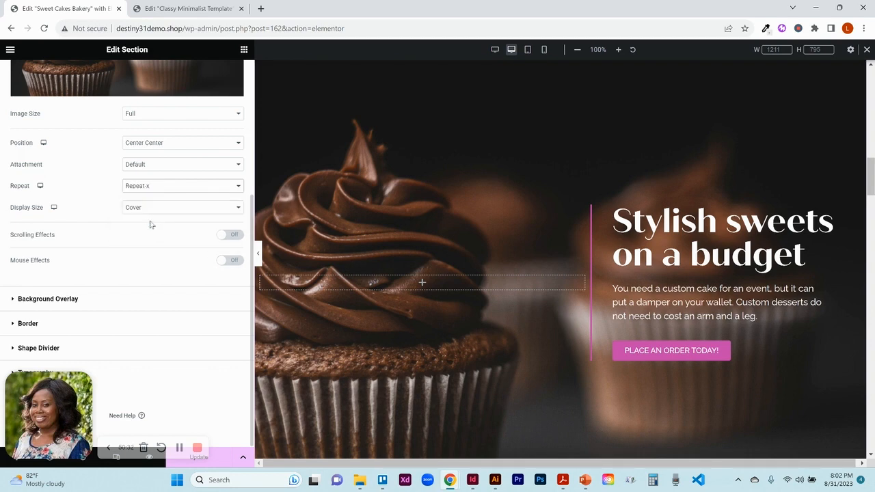
left_click(164, 188)
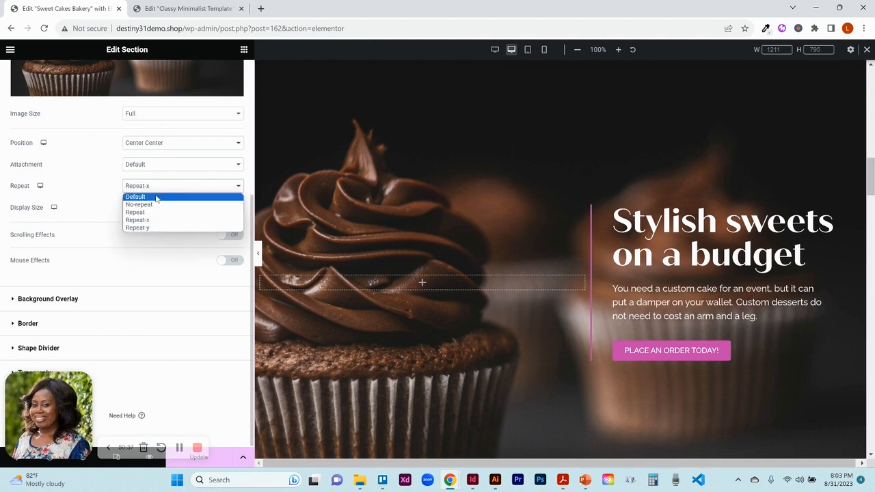
left_click(156, 198)
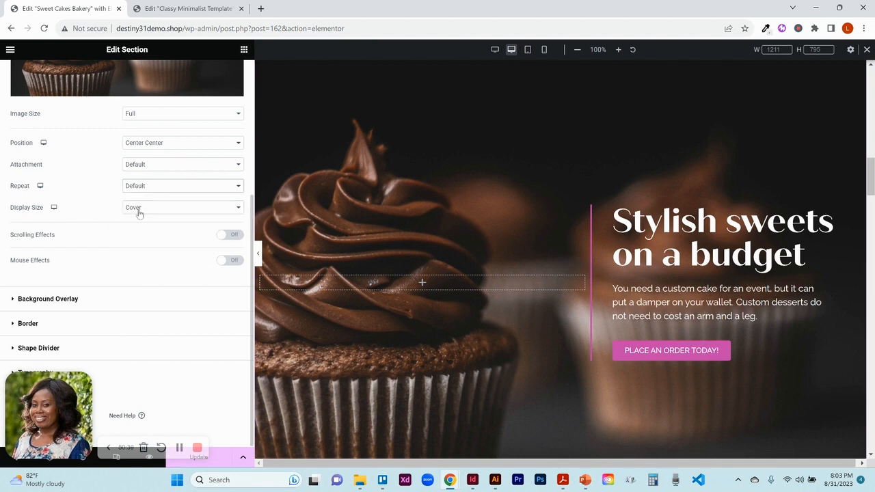
- Try Default and Contain background display sizes with Repeat before restoring Cover and Default repeat
left_click(139, 212)
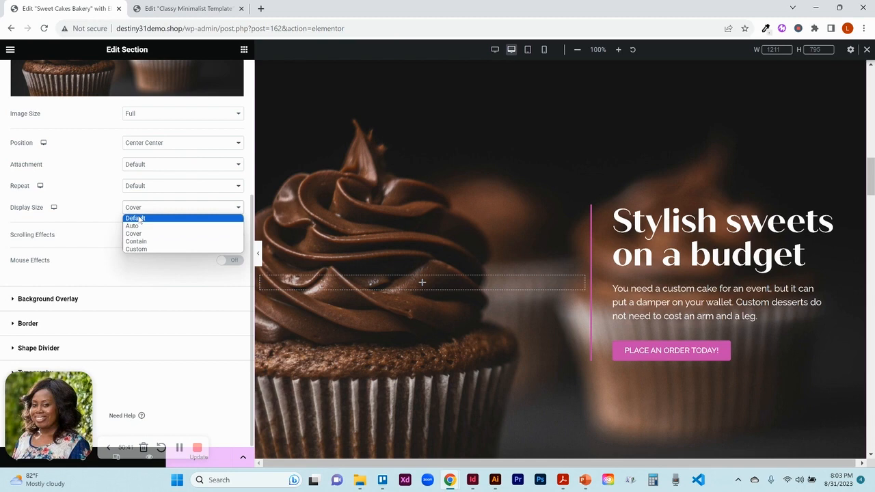
left_click(139, 217)
left_click(151, 190)
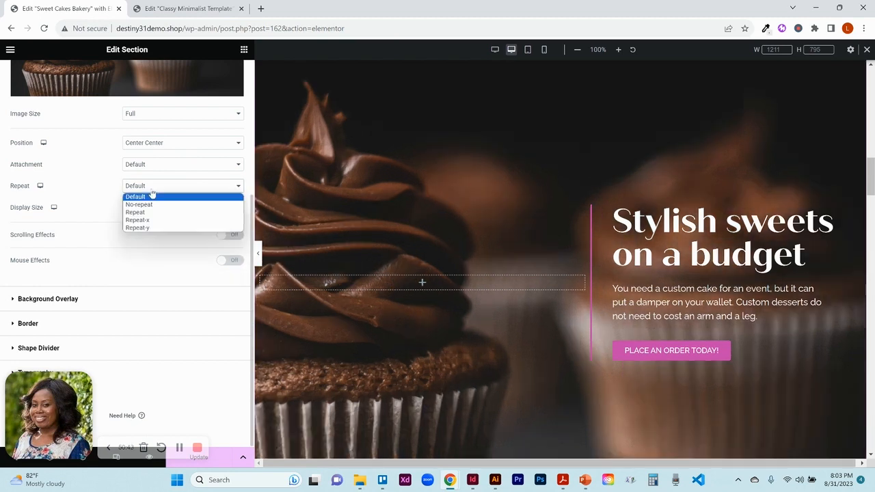
left_click(145, 212)
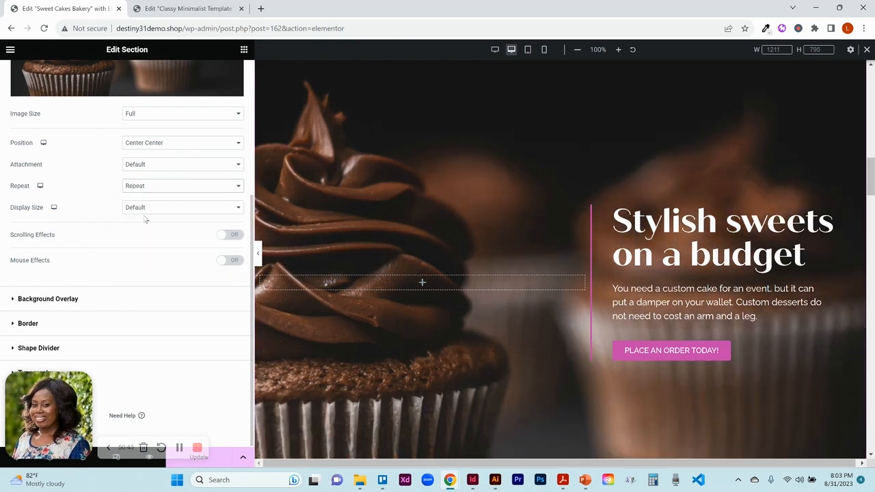
left_click(146, 208)
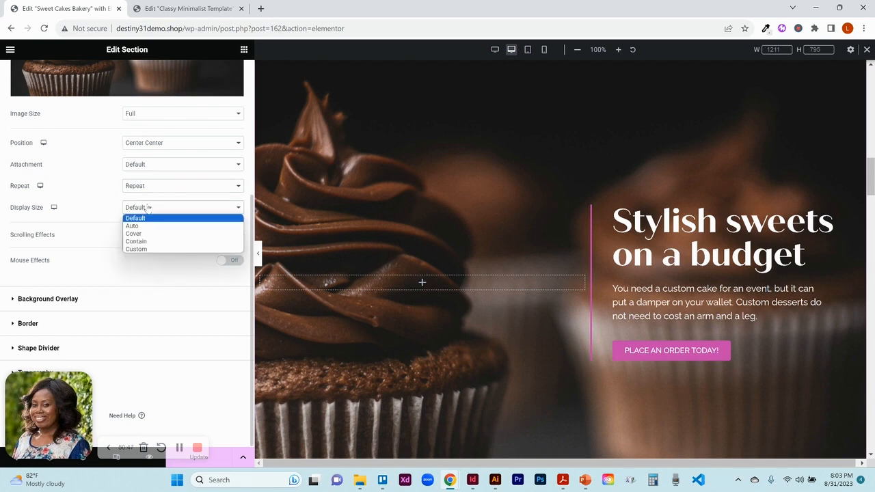
left_click(146, 242)
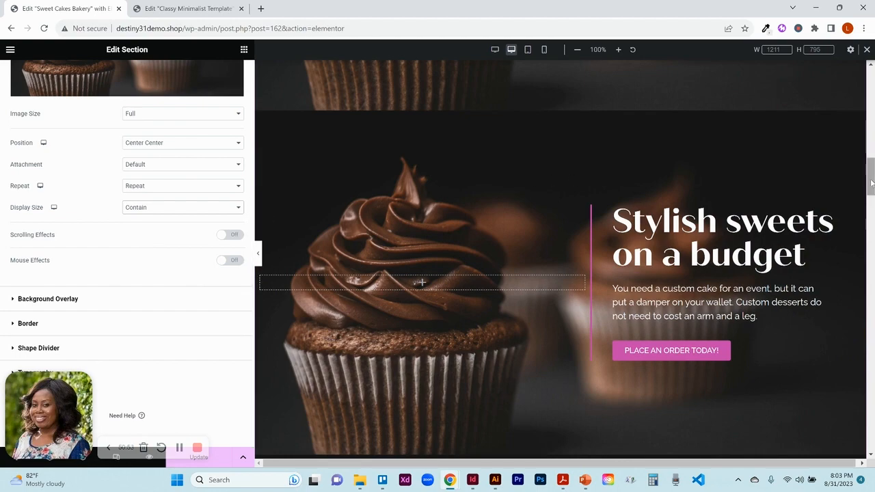
mouse_move(872, 184)
left_mouse_down()
mouse_move(871, 168)
mouse_move(872, 201)
mouse_move(872, 186)
left_mouse_up()
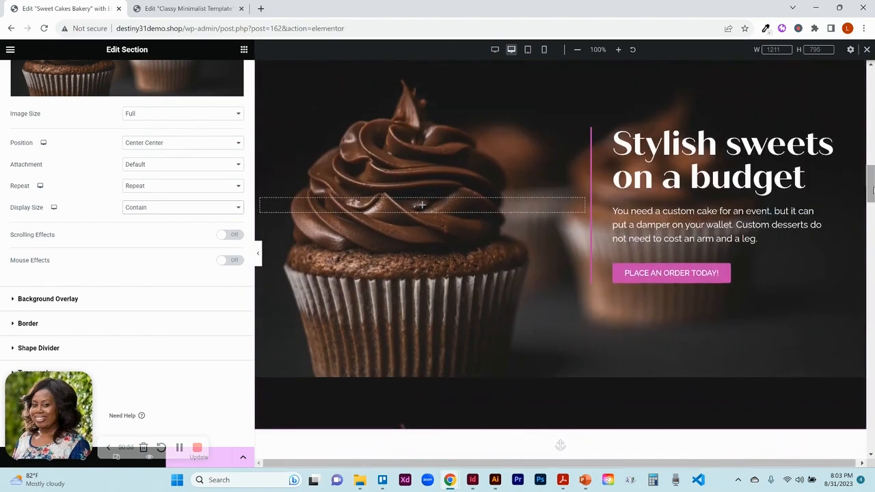
left_click(154, 214)
left_click(146, 238)
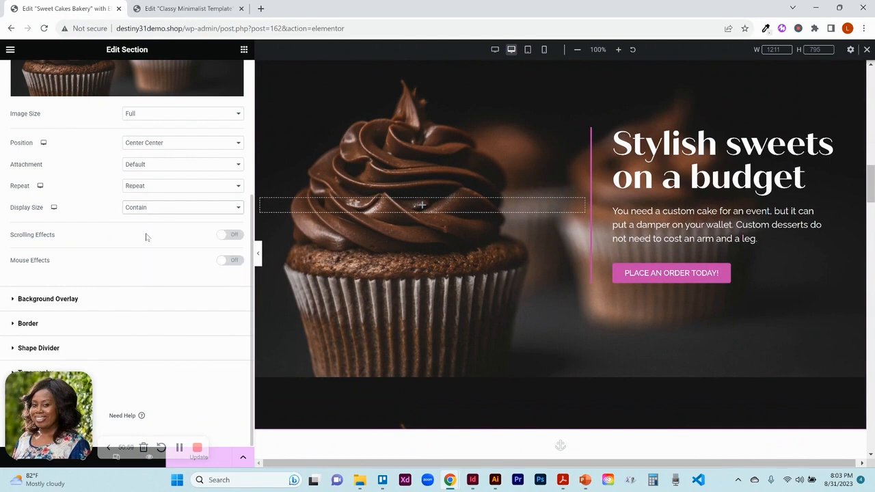
left_click(158, 191)
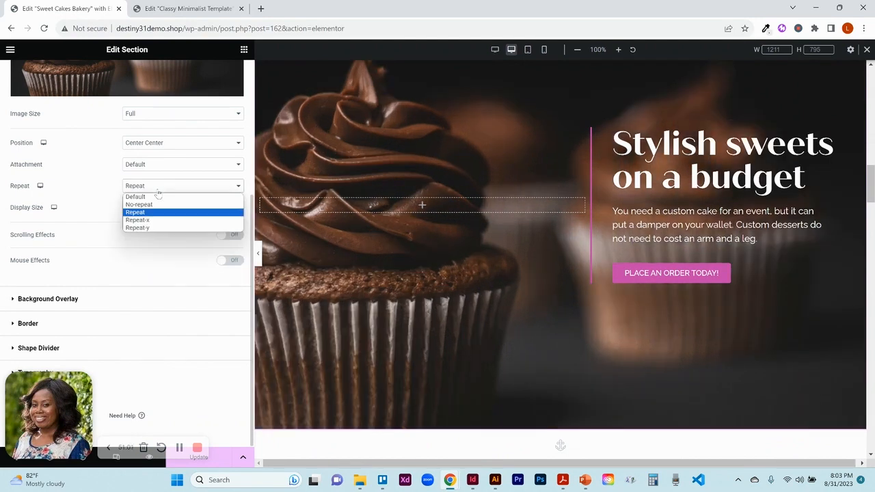
left_click(153, 197)
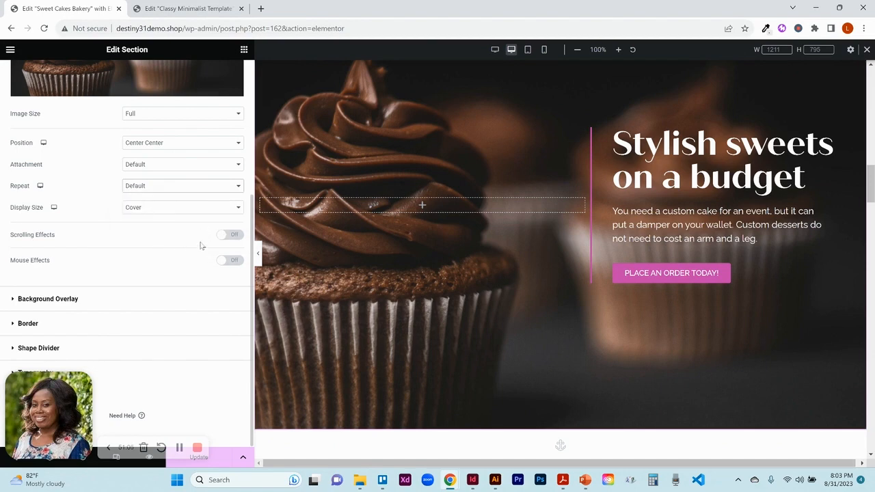
- Switch the hero's Scrolling Effects and Mouse Effects on and back off
left_click(233, 235)
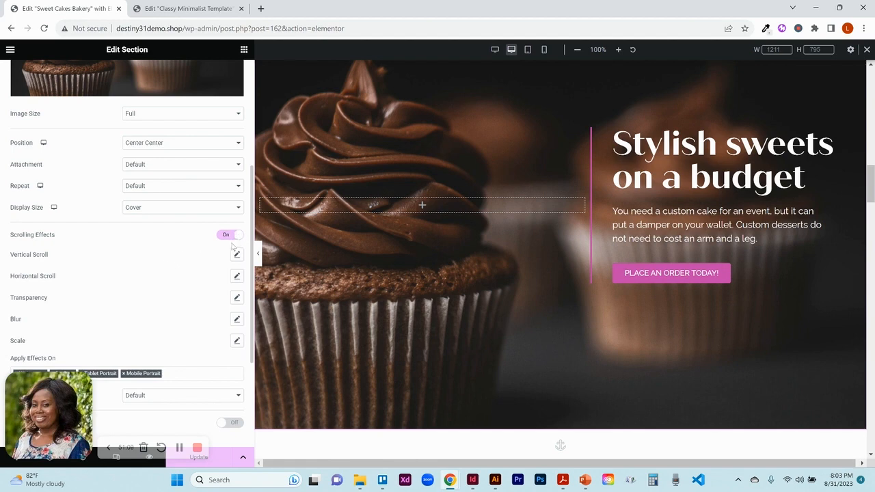
left_click(227, 236)
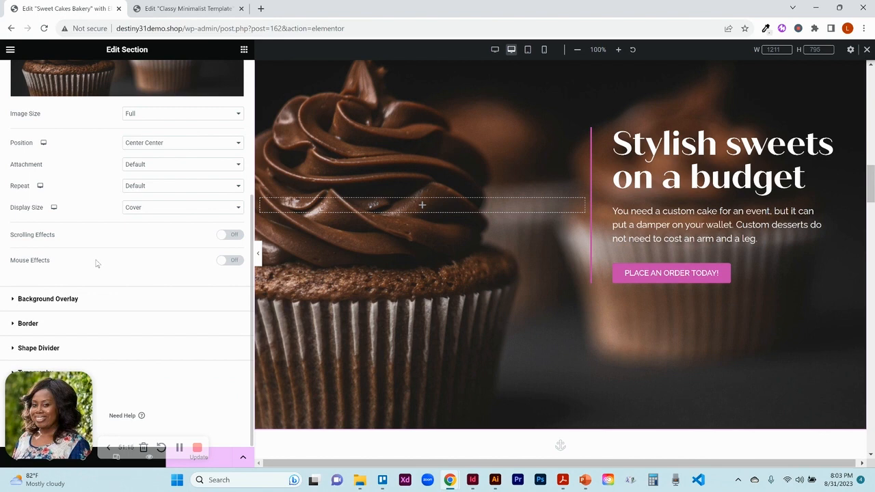
left_click(233, 261)
left_click(233, 262)
- Open the hero's Background Overlay settings and set the overlay background type to Classic
left_click(98, 300)
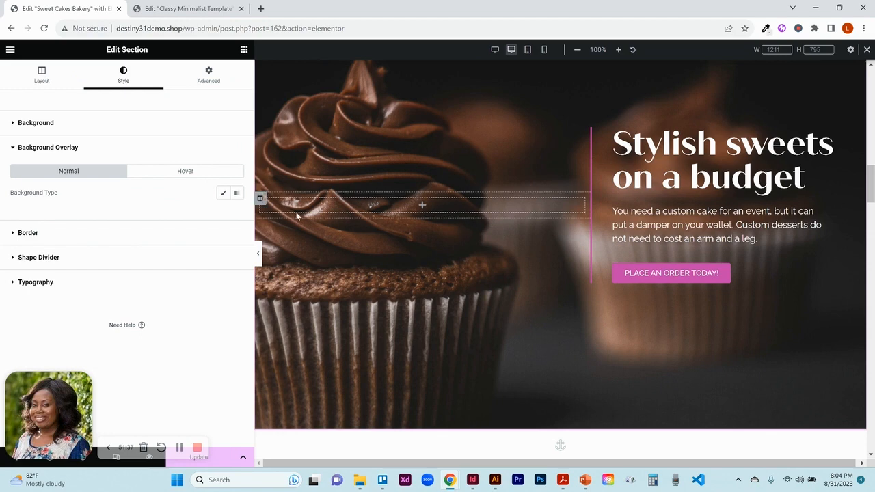
left_click(223, 194)
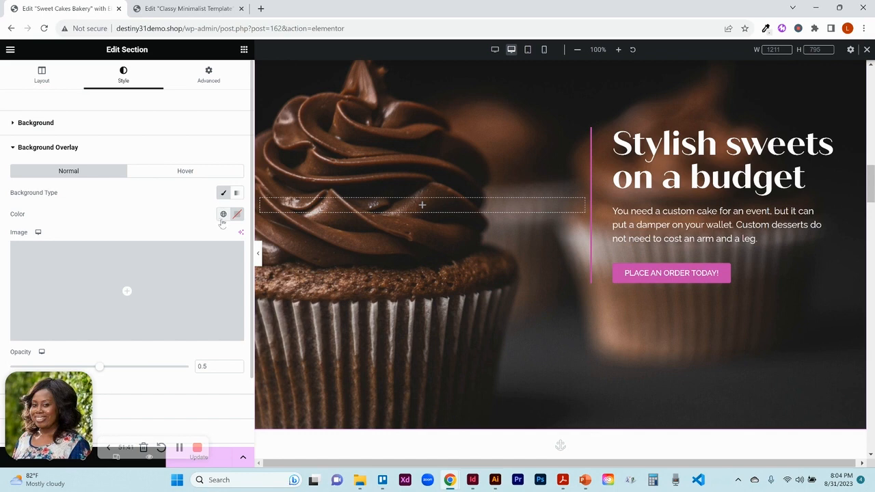
mouse_move(195, 280)
scroll(253, 301, "down", 1)
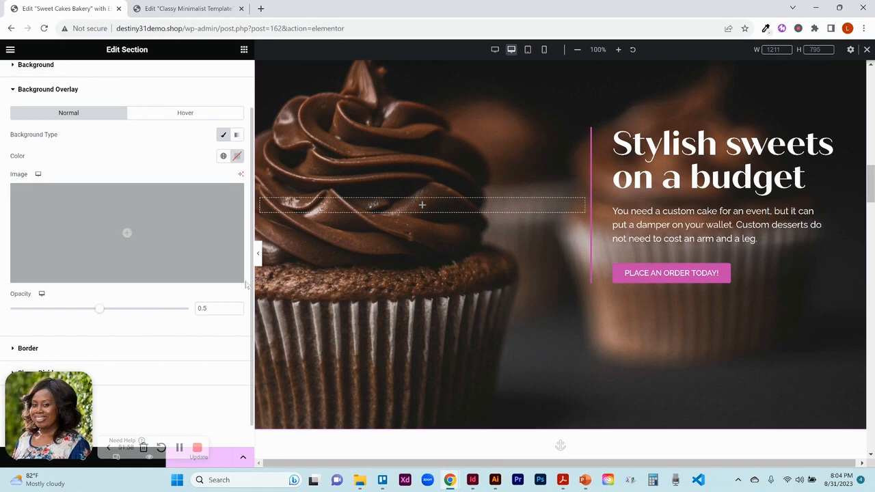
left_click_drag(252, 286, 251, 311)
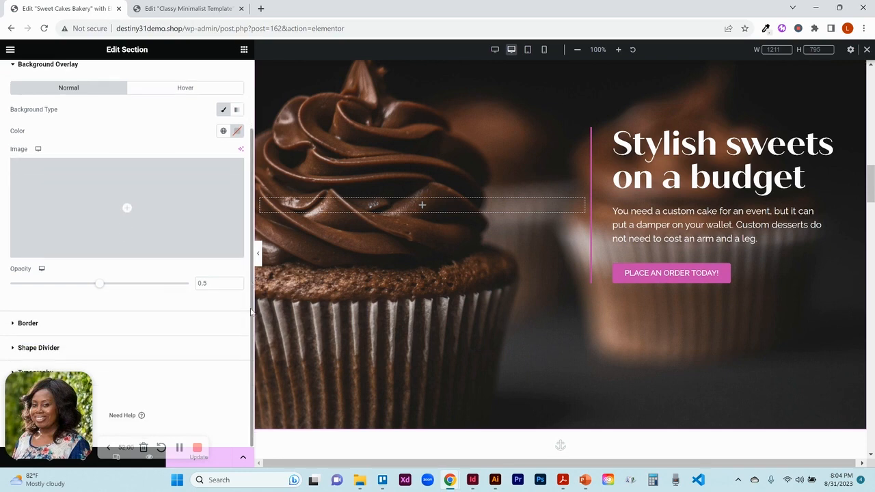
- Add a Tilt shape divider to the top of the hero section
left_click(86, 350)
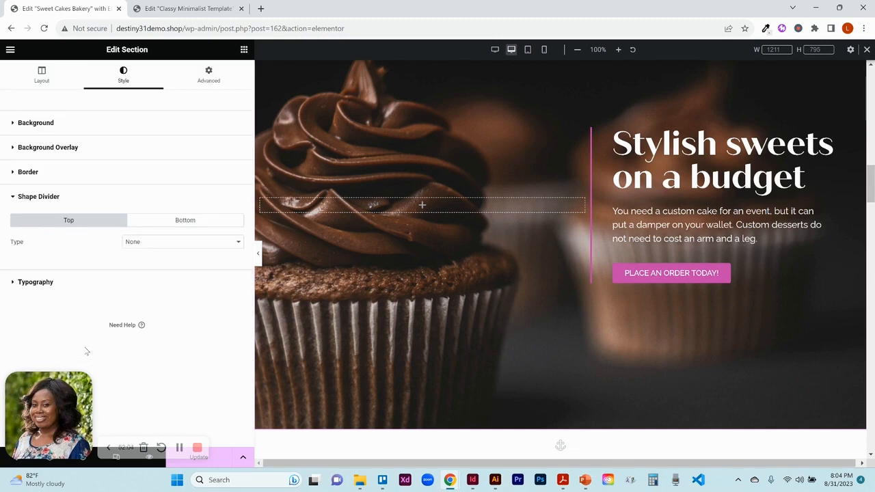
left_click(232, 248)
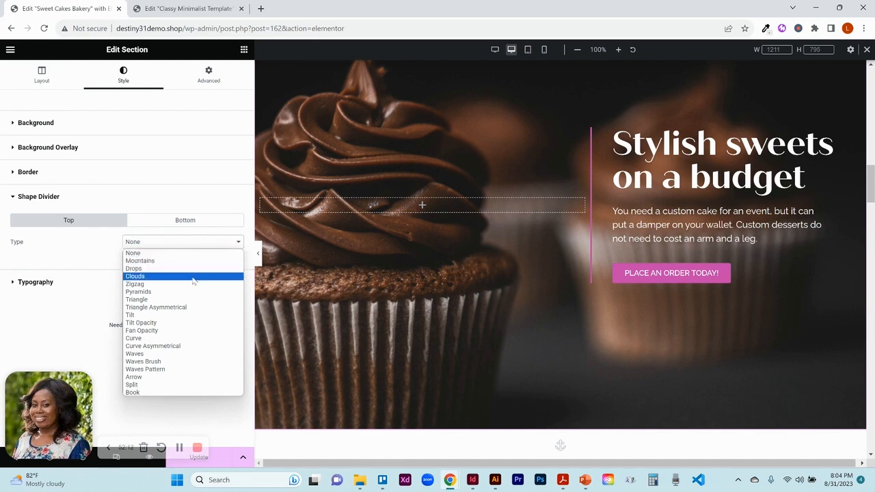
left_click(173, 316)
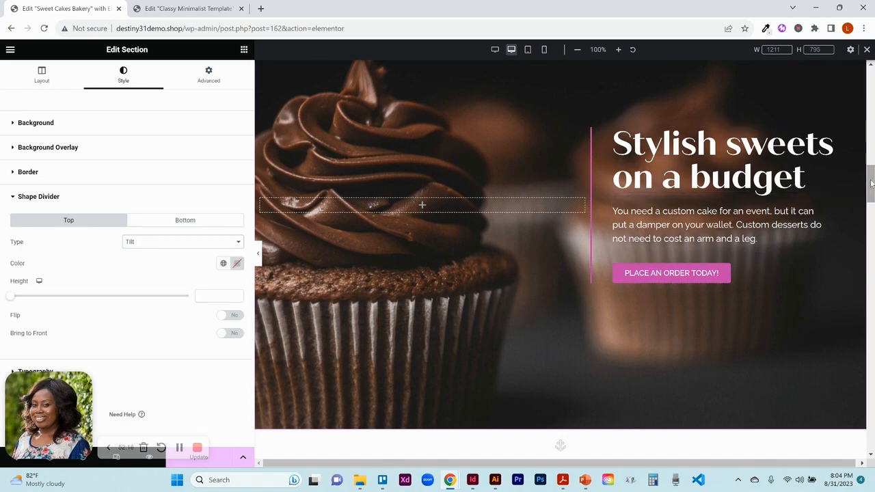
left_click_drag(869, 182, 868, 163)
scroll(707, 196, "down", 2)
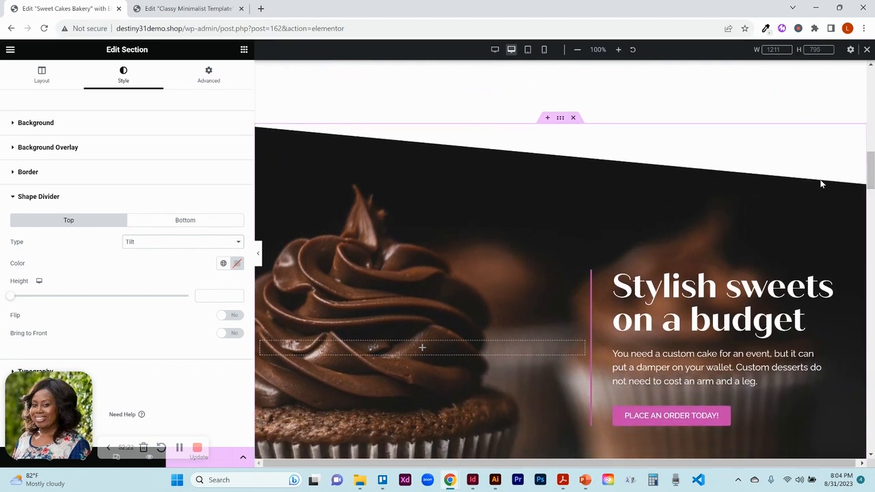
- Try Waves, Arrow, Mountains and Drops shape dividers on the hero's top edge before setting the divider type to None
left_click(169, 245)
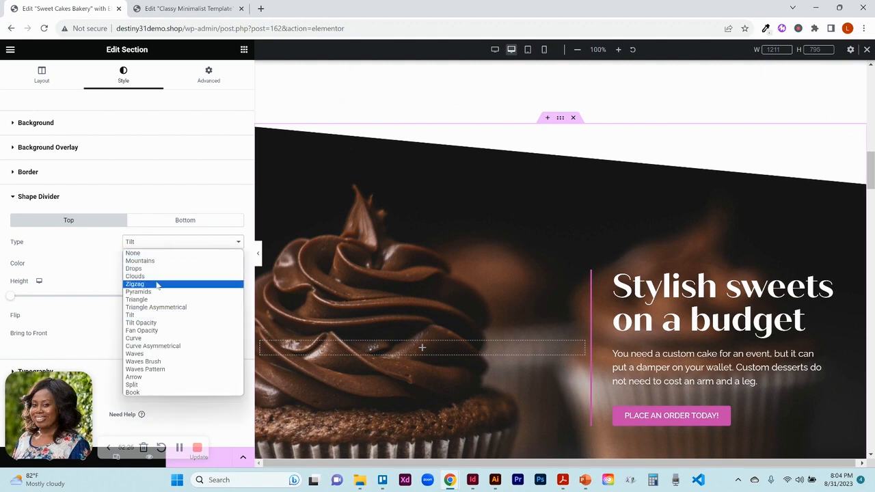
left_click(144, 354)
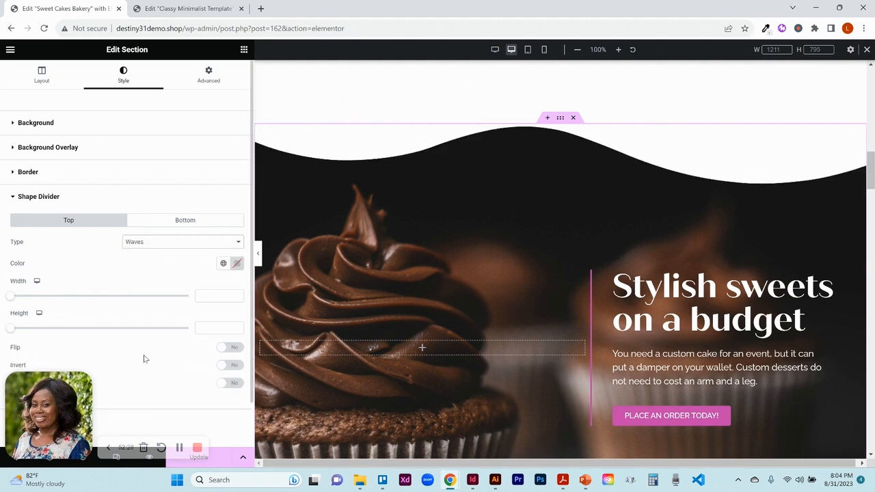
left_click(160, 244)
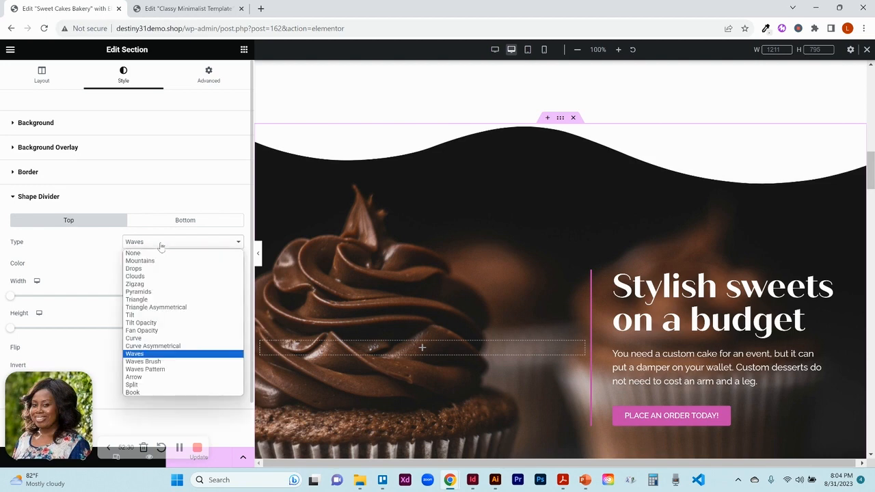
left_click(137, 377)
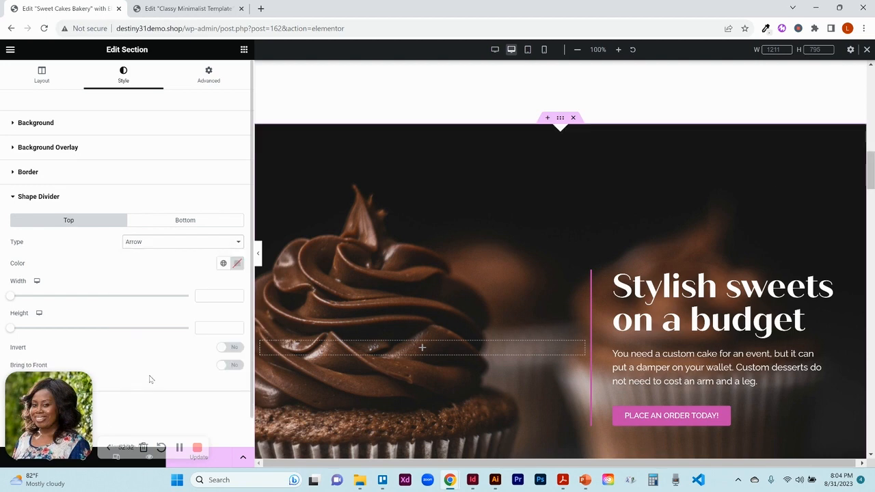
left_click(168, 246)
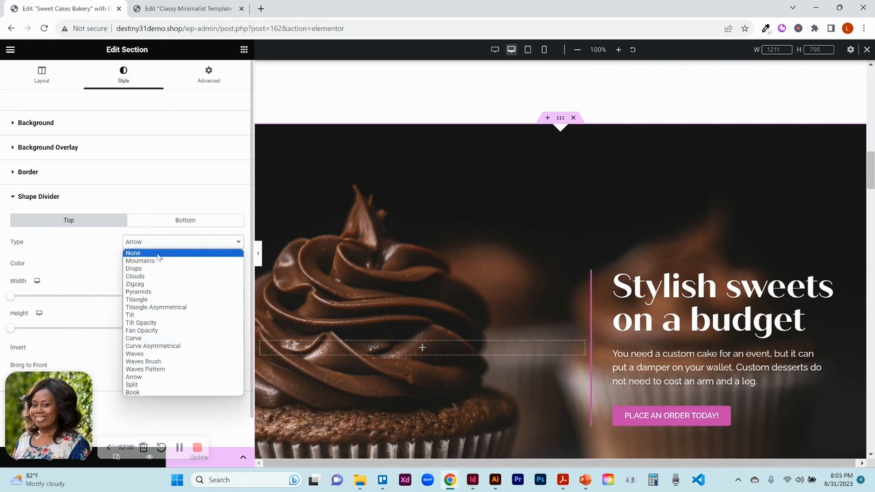
left_click(141, 261)
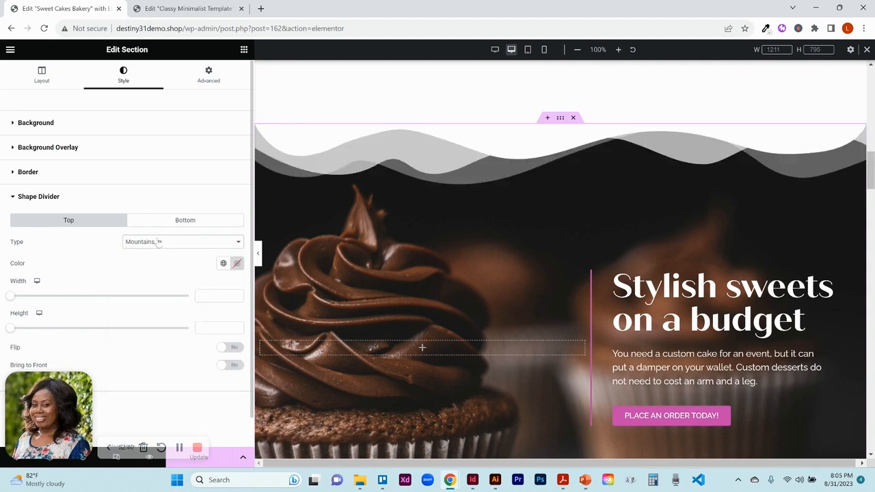
left_click(156, 243)
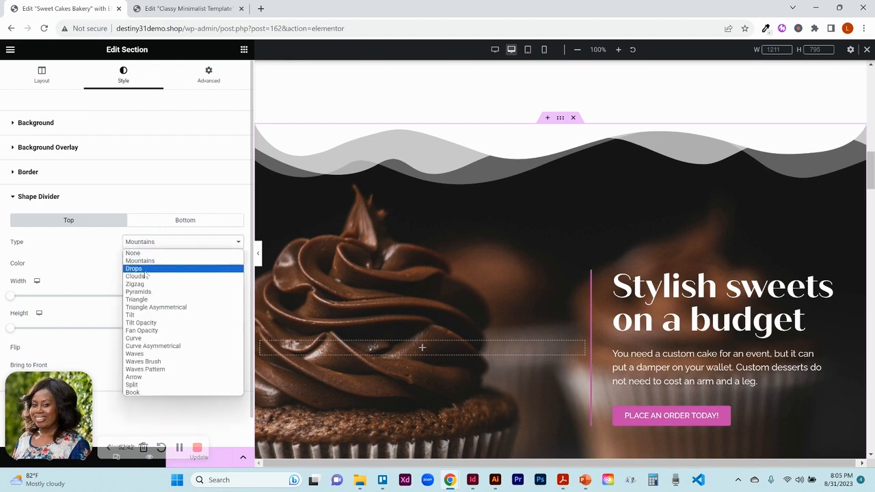
left_click(145, 272)
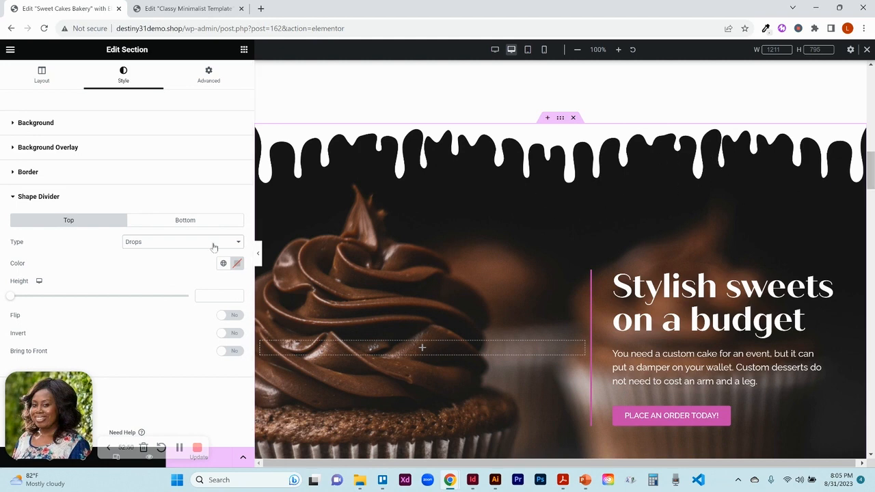
left_click(162, 247)
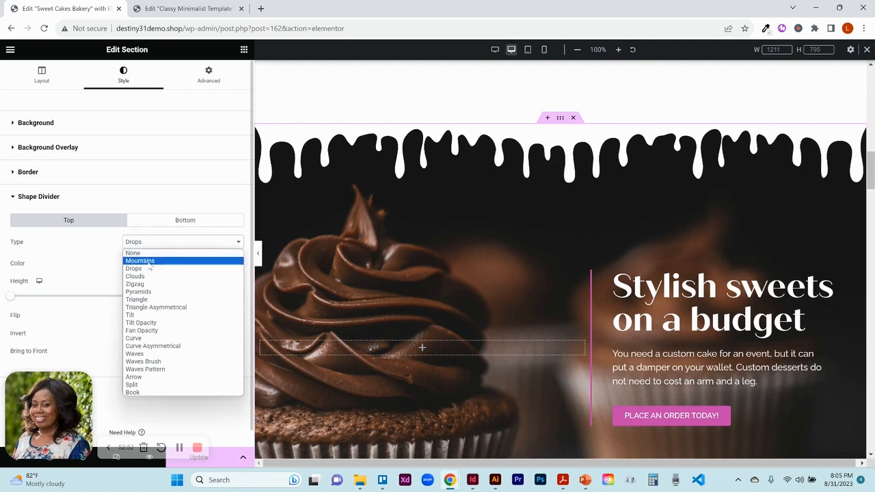
left_click(146, 253)
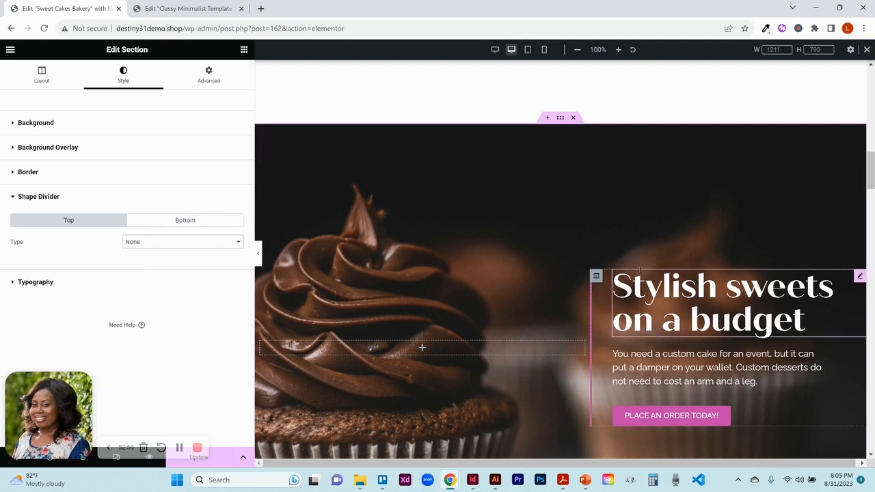
- Open the hero column, heading, text editor and button in turn to review their content and style settings
left_click(596, 277)
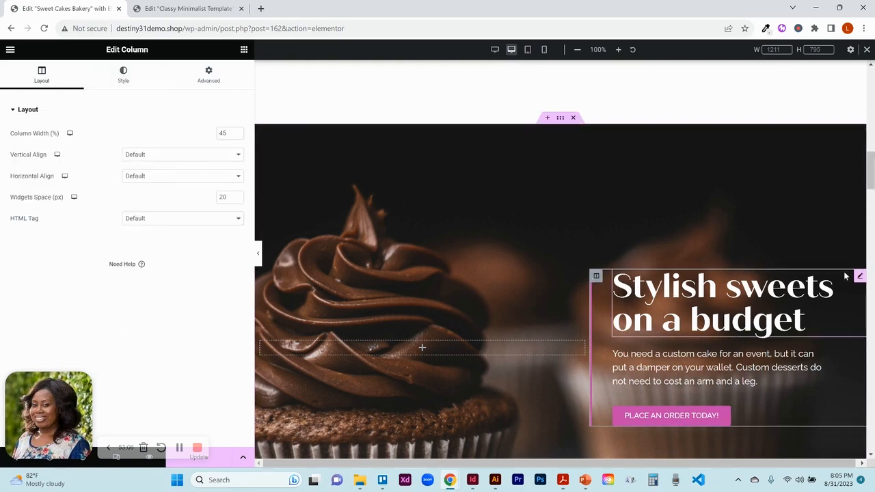
left_click(859, 276)
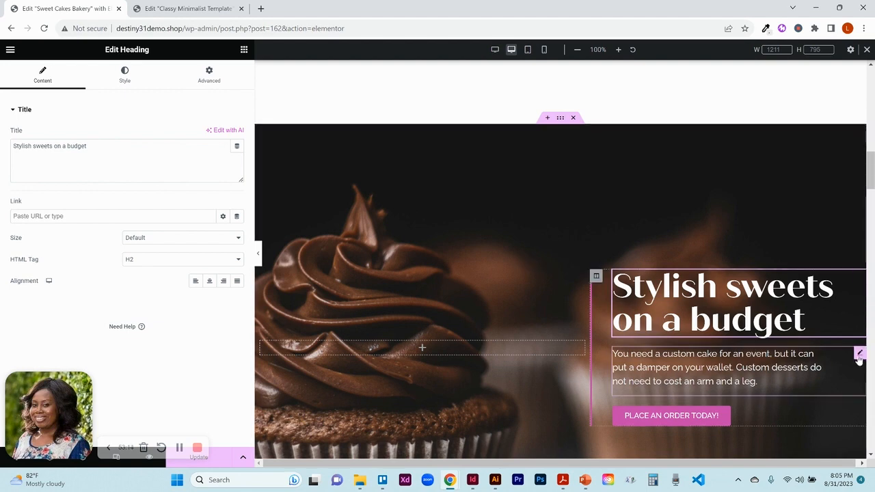
left_click(860, 356)
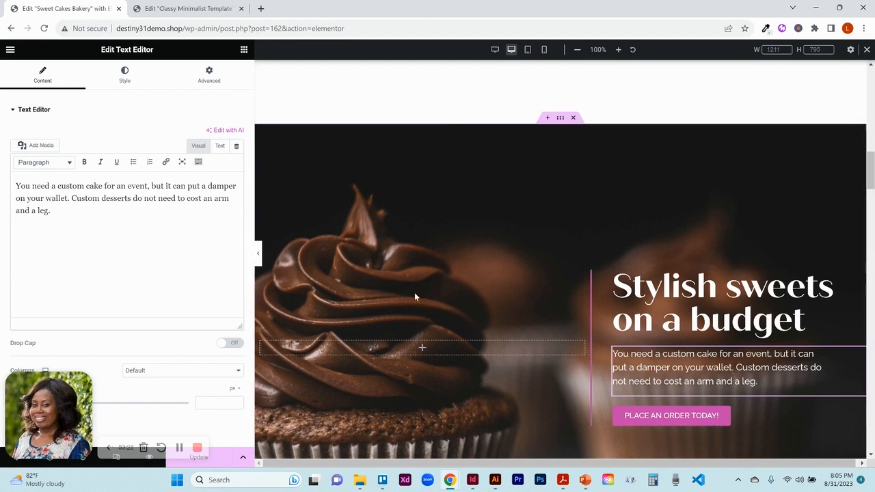
left_click(125, 79)
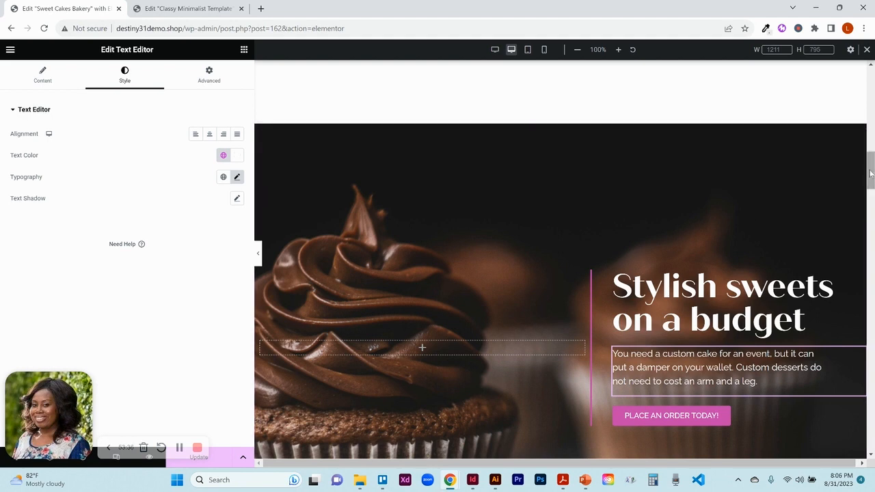
scroll(871, 174, "down", 3)
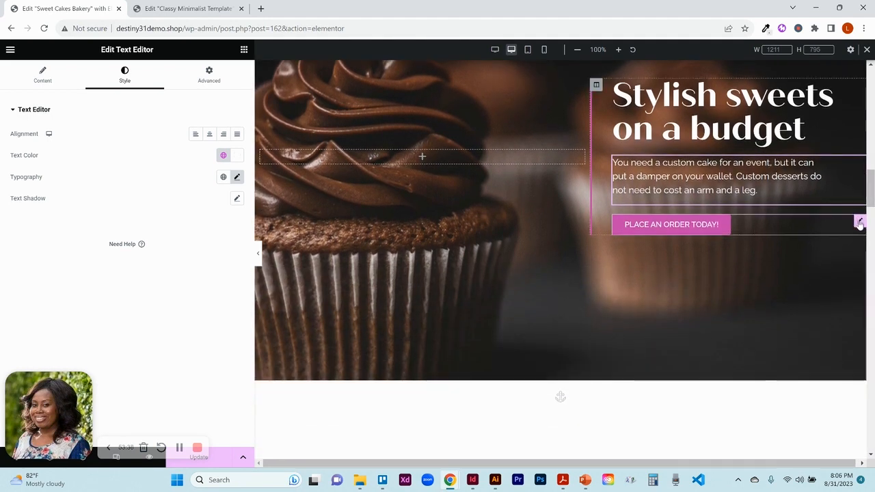
left_click(861, 223)
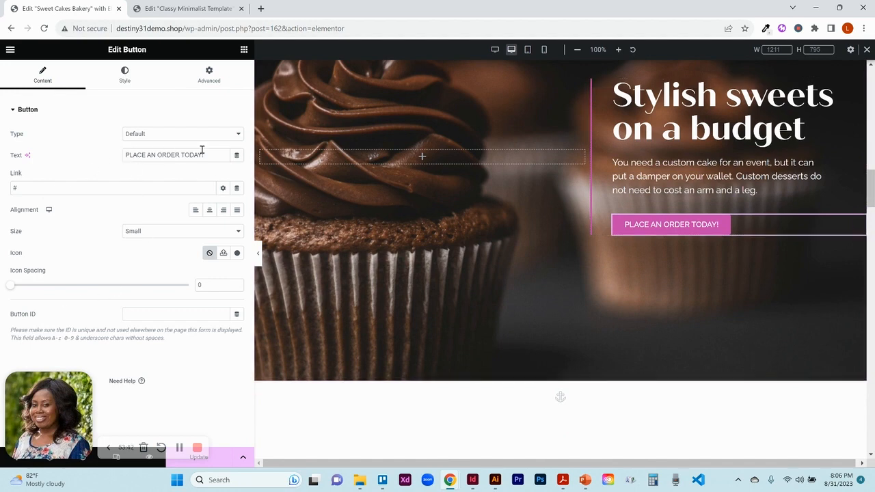
left_click(139, 80)
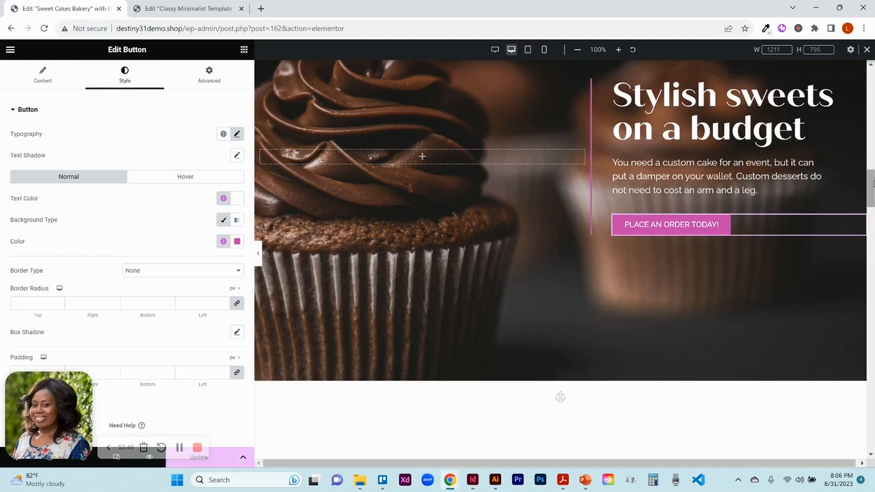
- Preview the Meet The Chief Baker section with the editor panel hidden
mouse_move(872, 181)
left_mouse_down()
mouse_move(872, 136)
mouse_move(872, 177)
left_mouse_up()
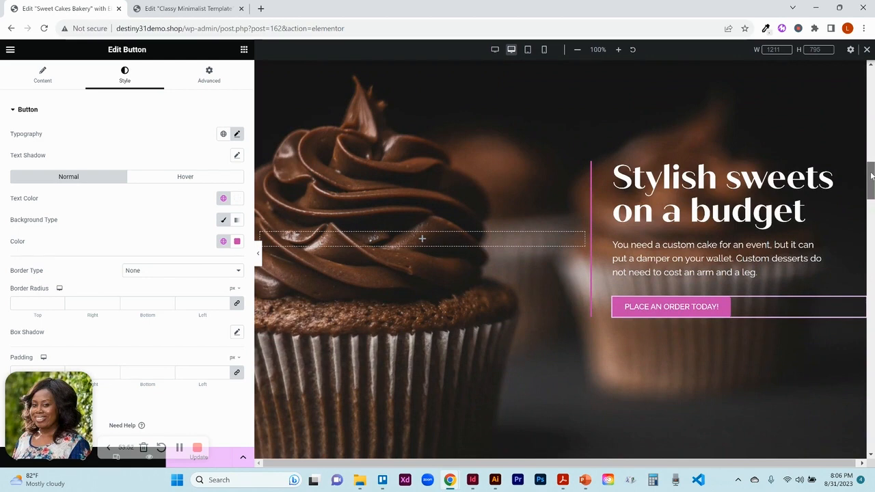
left_click_drag(871, 176, 872, 255)
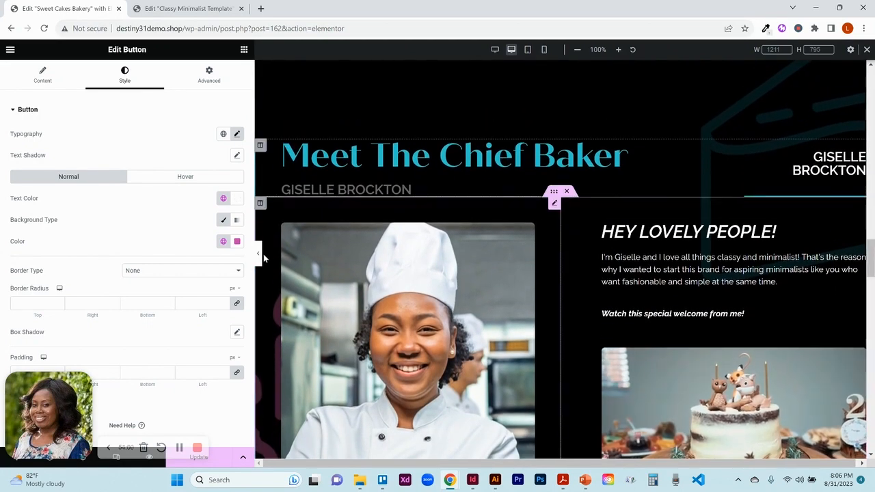
left_click(259, 254)
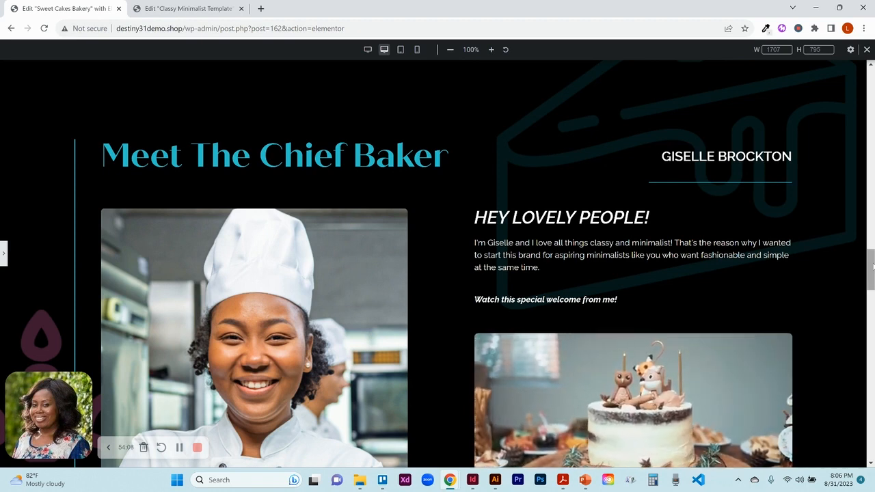
mouse_move(873, 267)
left_mouse_down()
mouse_move(872, 251)
mouse_move(872, 268)
left_mouse_up()
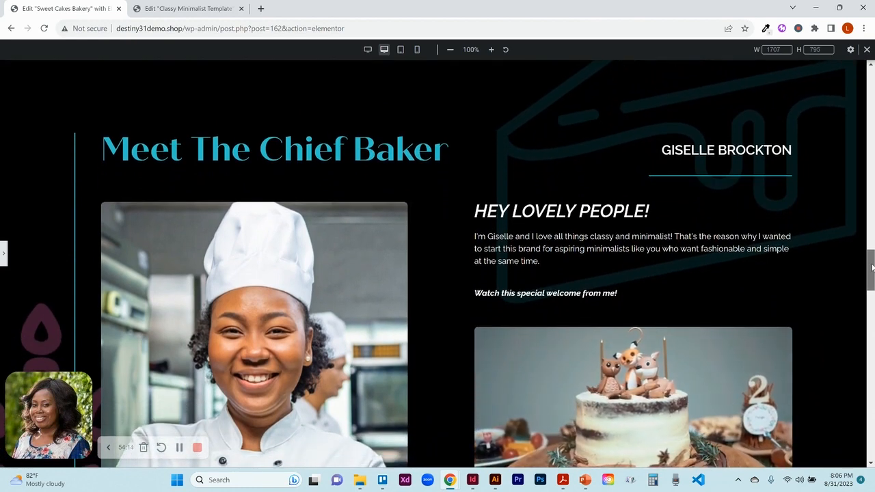
mouse_move(872, 266)
left_mouse_down()
mouse_move(873, 294)
mouse_move(872, 273)
left_mouse_up()
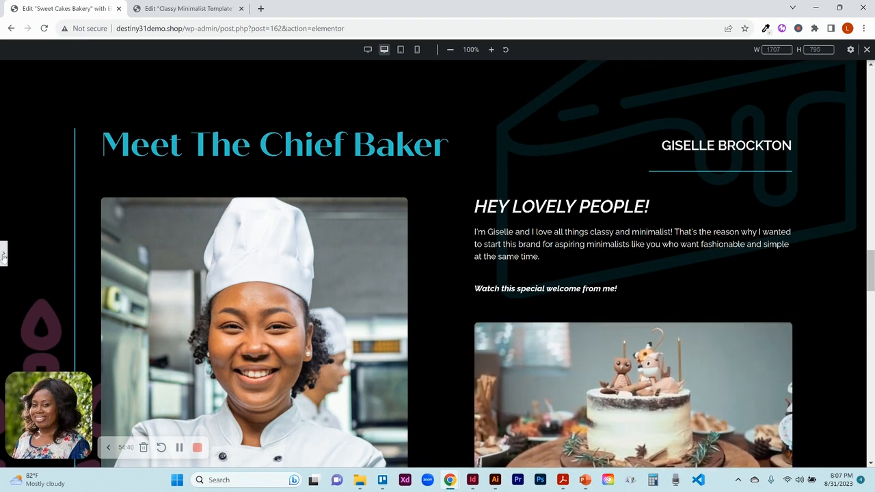
left_click(3, 255)
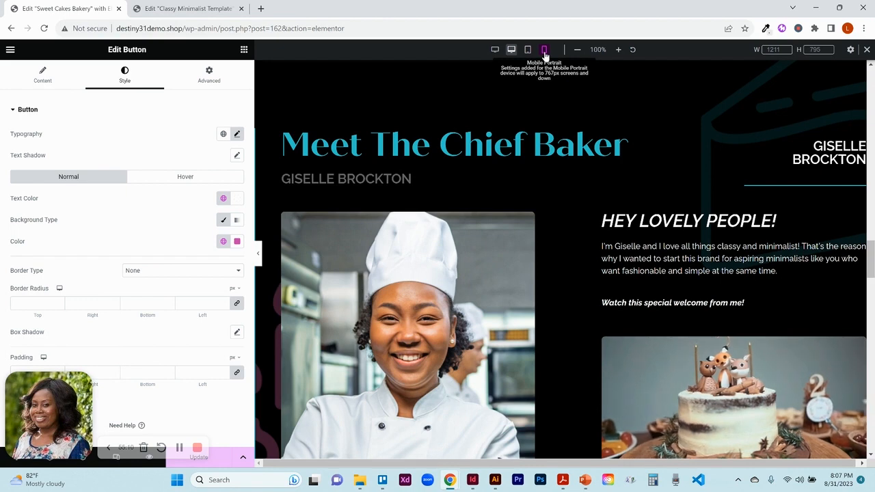
- Compare the hero and Meet The Chief Baker sections between mobile portrait and desktop views
left_click(545, 50)
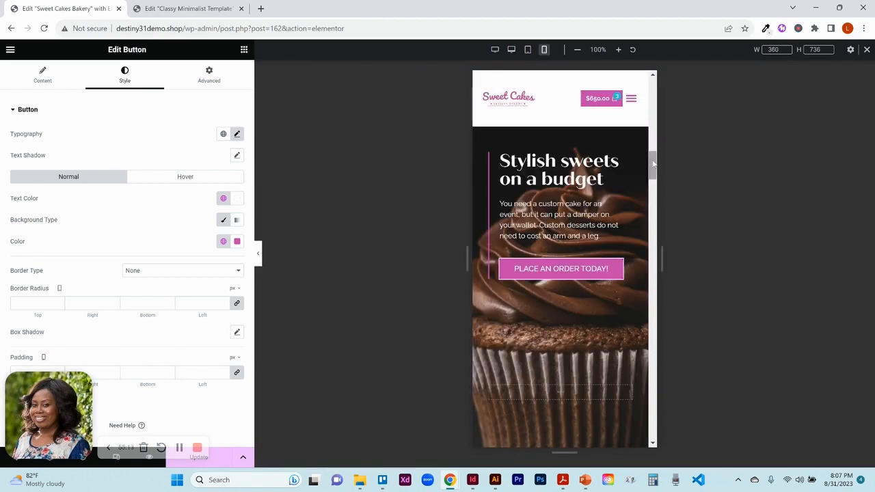
left_click_drag(653, 164, 645, 228)
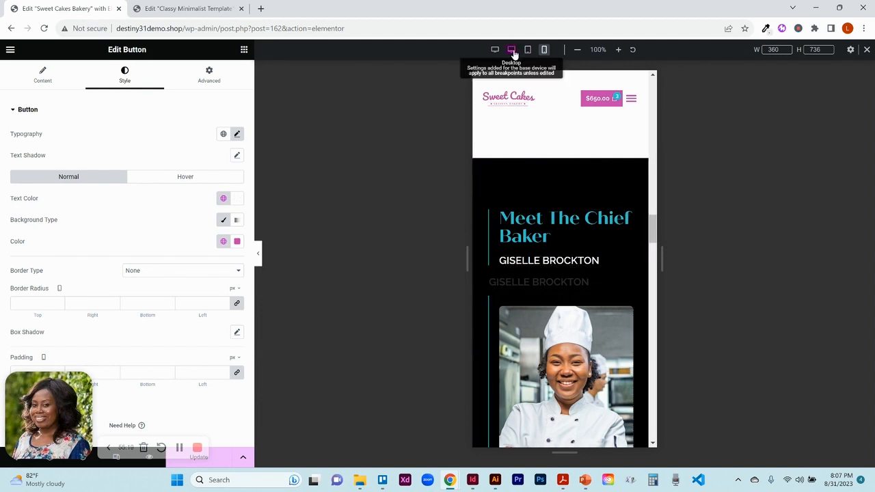
scroll(737, 187, "up", 12)
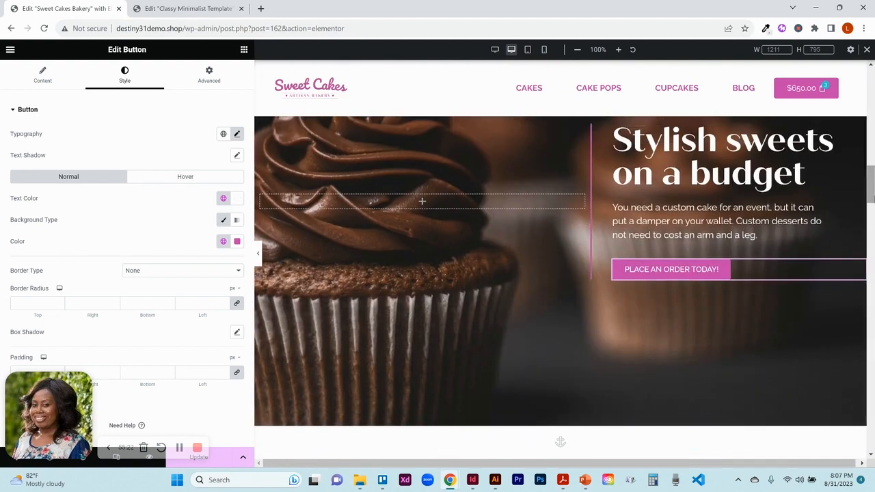
left_click_drag(871, 199, 871, 269)
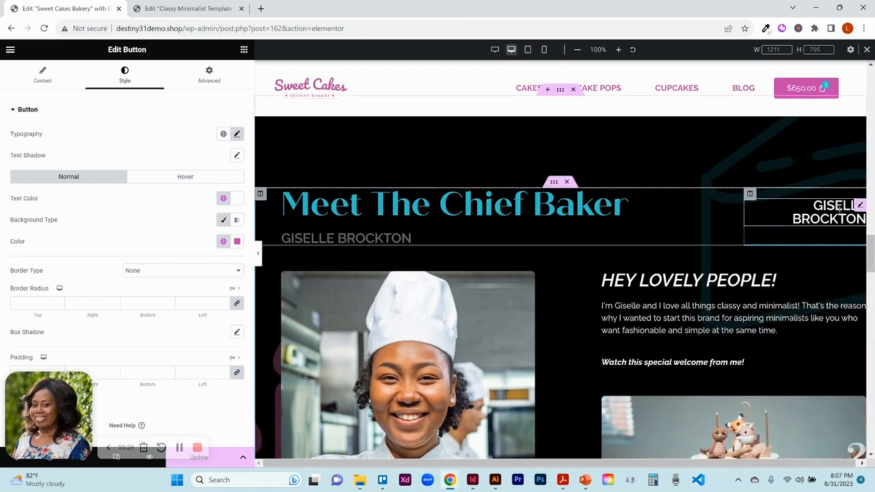
left_click(545, 50)
scroll(565, 233, "up", 10)
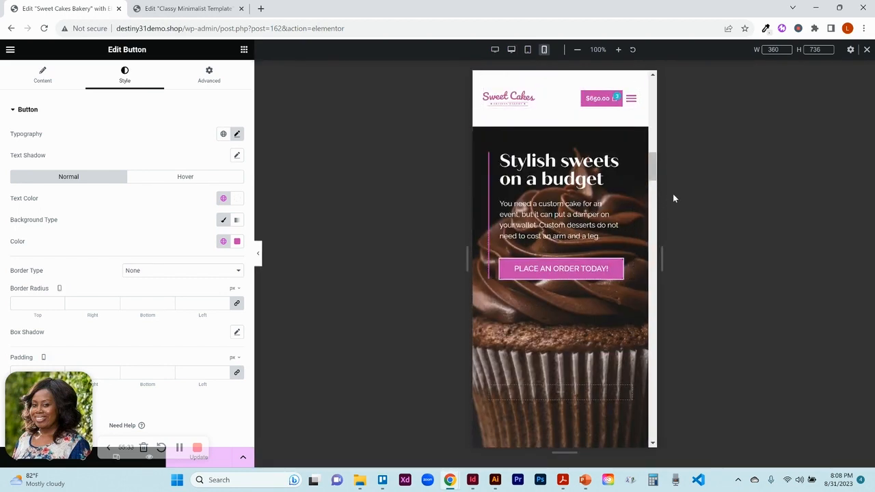
left_click_drag(653, 172, 652, 239)
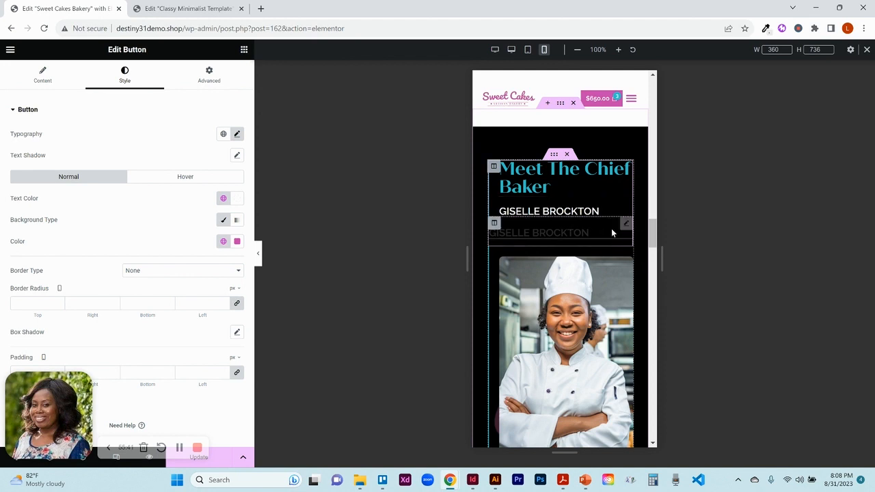
- Inspect the responsive visibility settings of the duplicate baker-name column in mobile view and return to desktop view
left_click(494, 224)
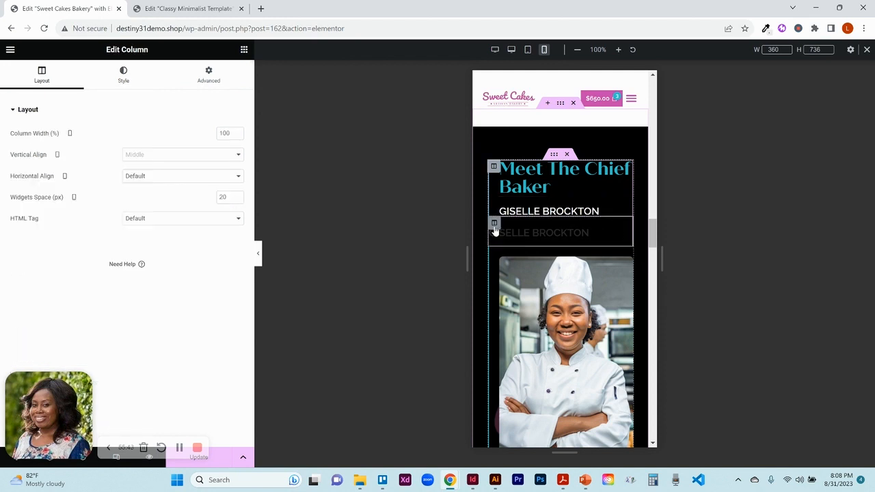
left_click(259, 257)
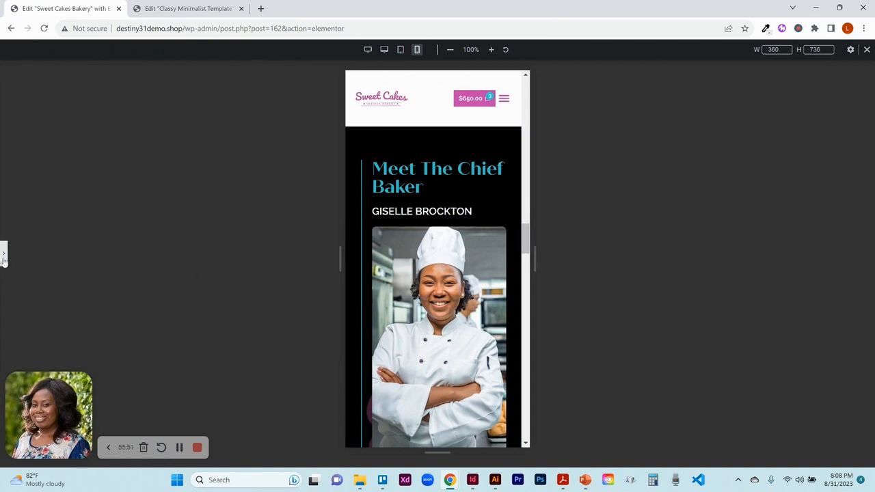
left_click(3, 255)
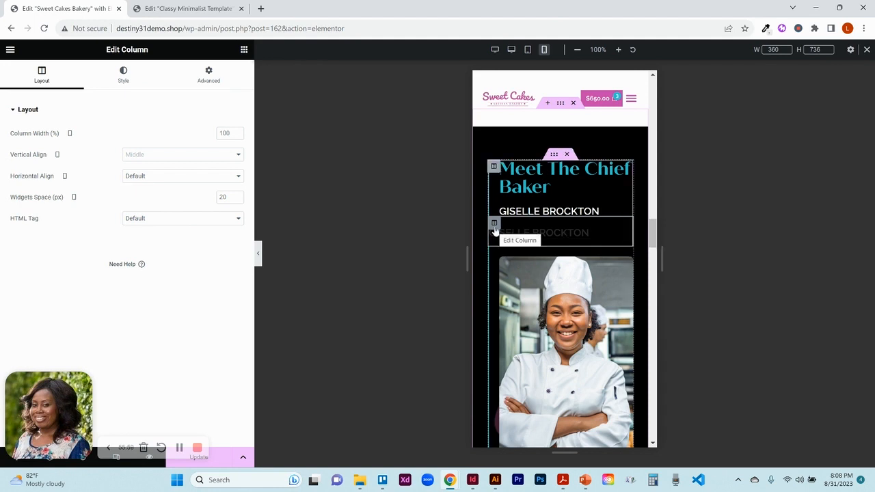
left_click(214, 78)
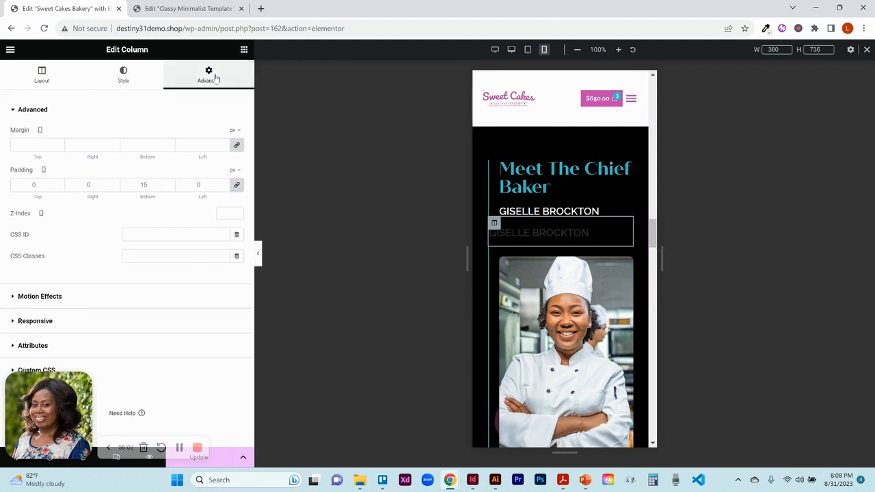
left_click(68, 322)
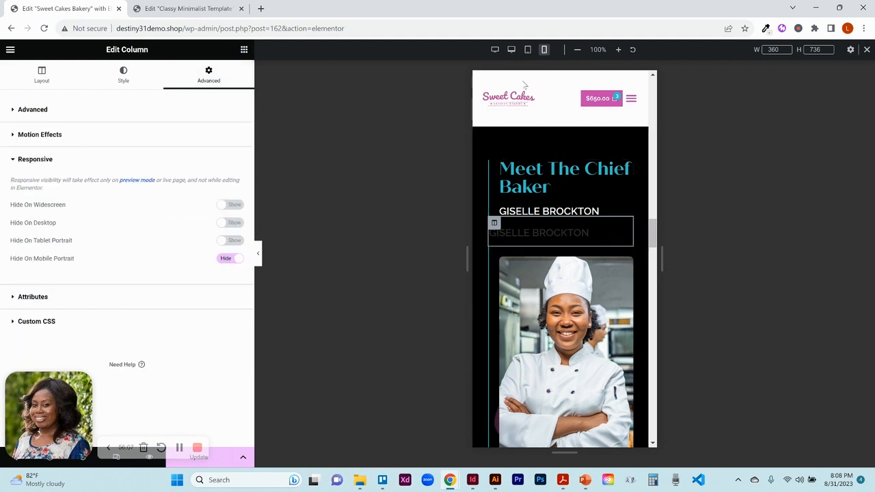
left_click(510, 51)
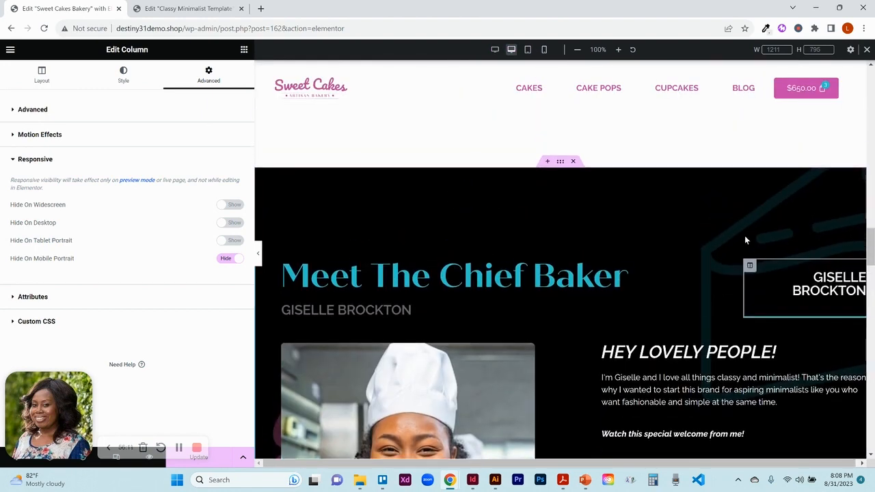
- Open the chef photo's image widget and its media library, then close the library
left_click_drag(872, 251, 872, 265)
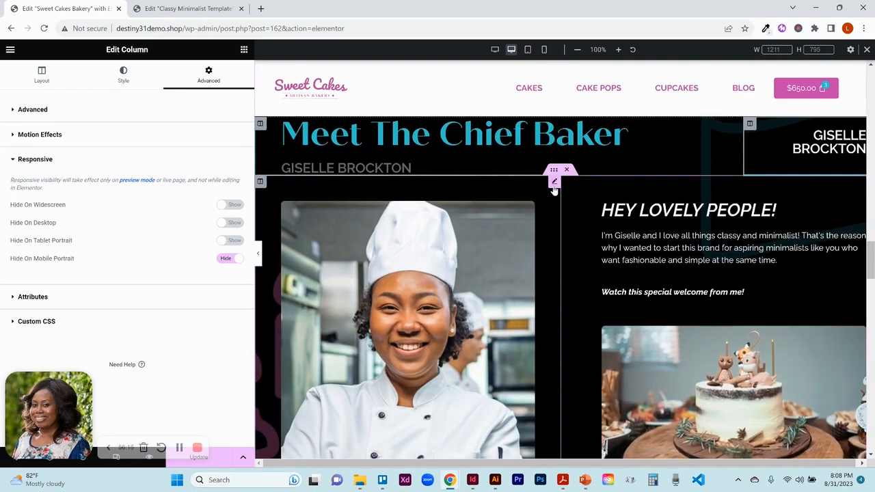
left_click(554, 185)
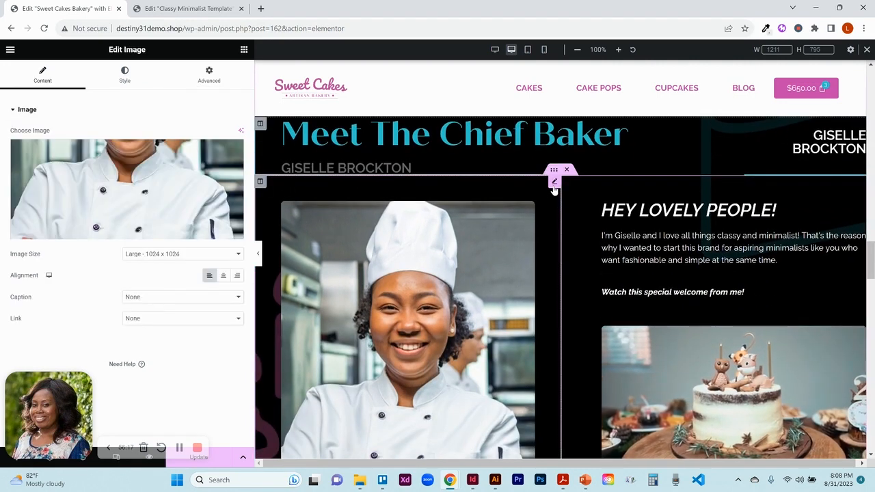
left_click(97, 197)
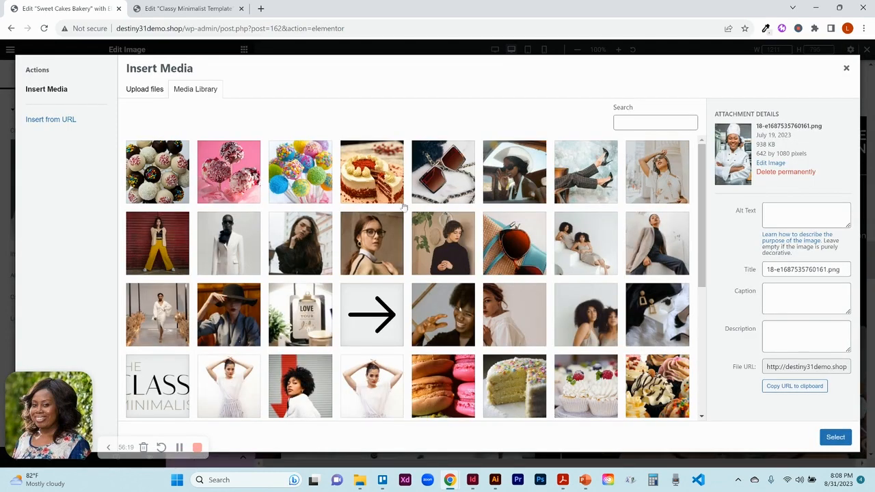
left_click(846, 70)
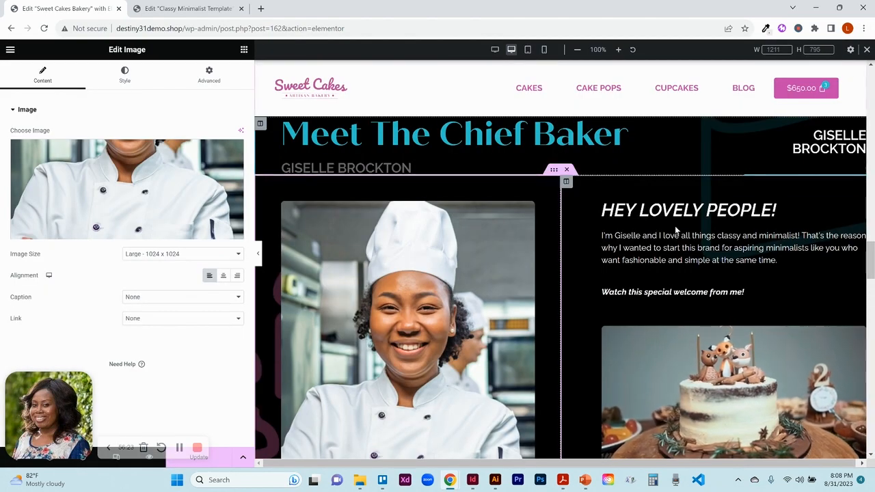
- Open the welcome video widget and review its video source options
scroll(841, 260, "down", 2)
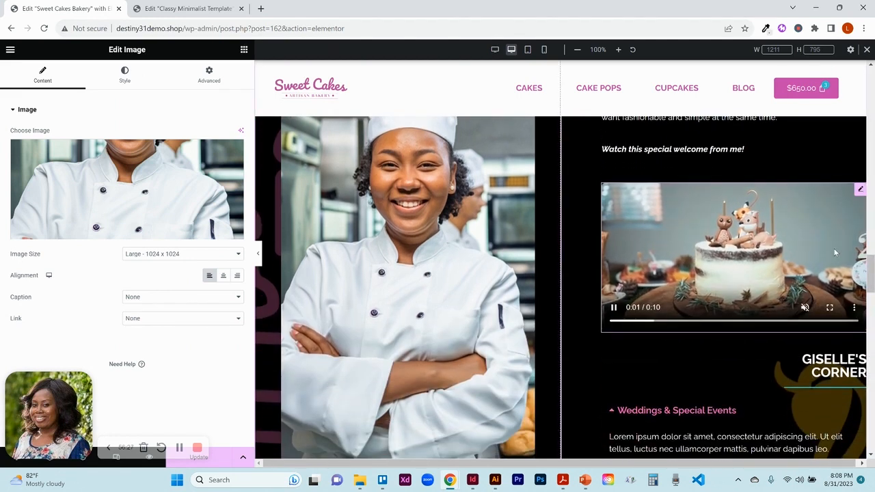
left_click(861, 190)
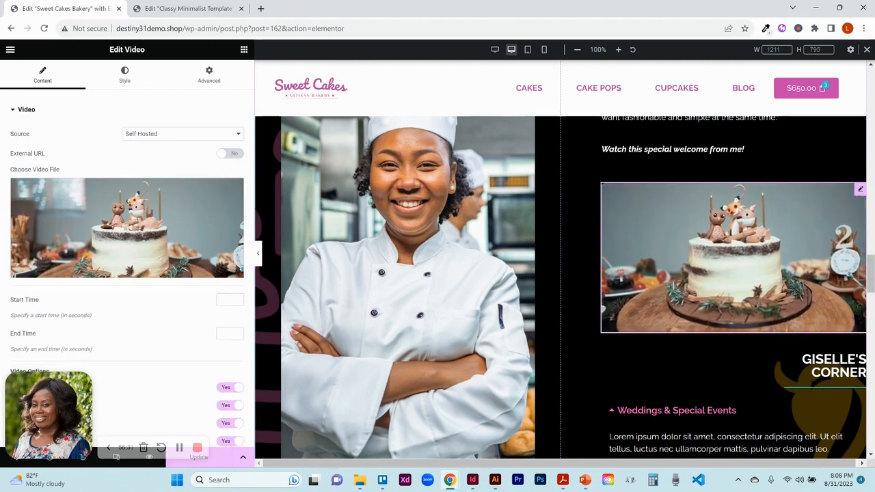
left_click(180, 135)
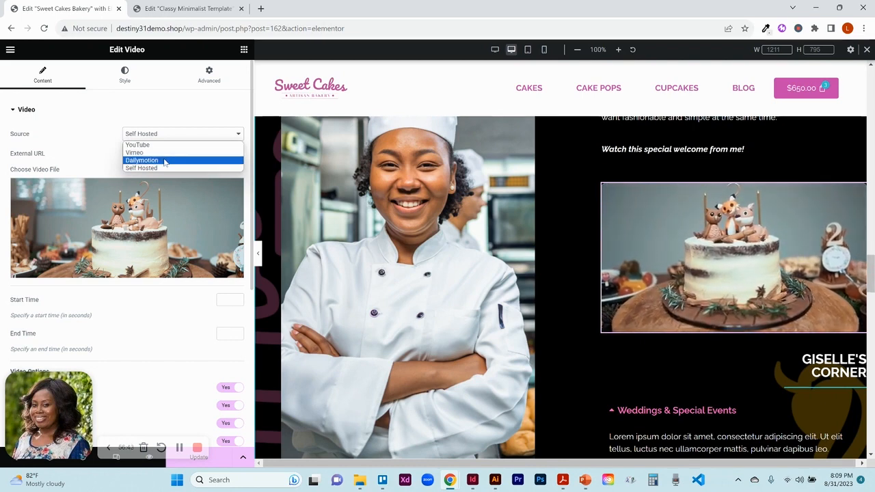
left_click(92, 170)
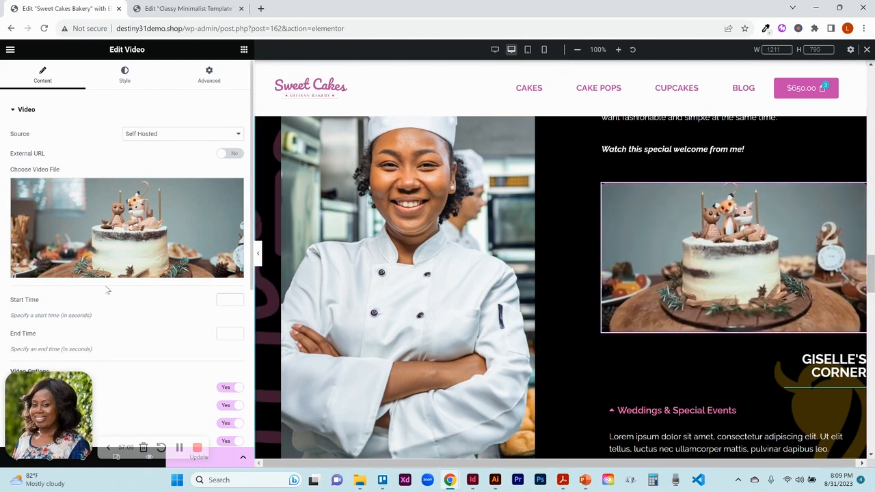
left_click(179, 135)
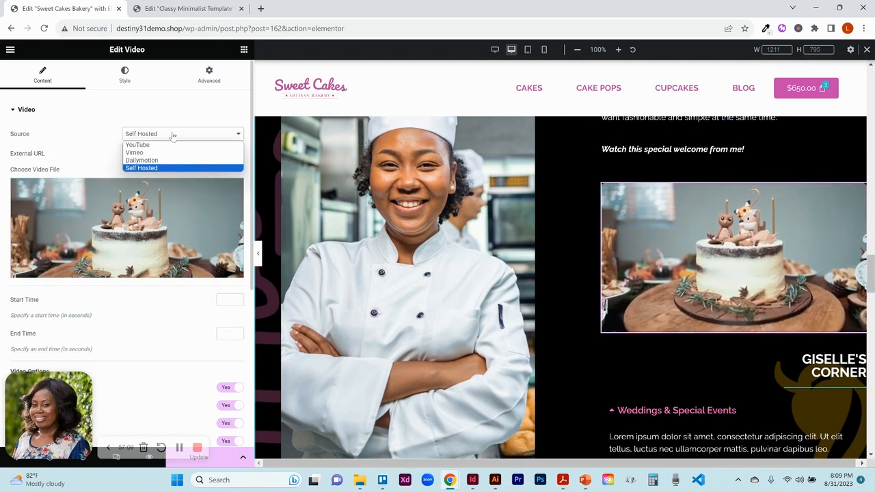
left_click(173, 135)
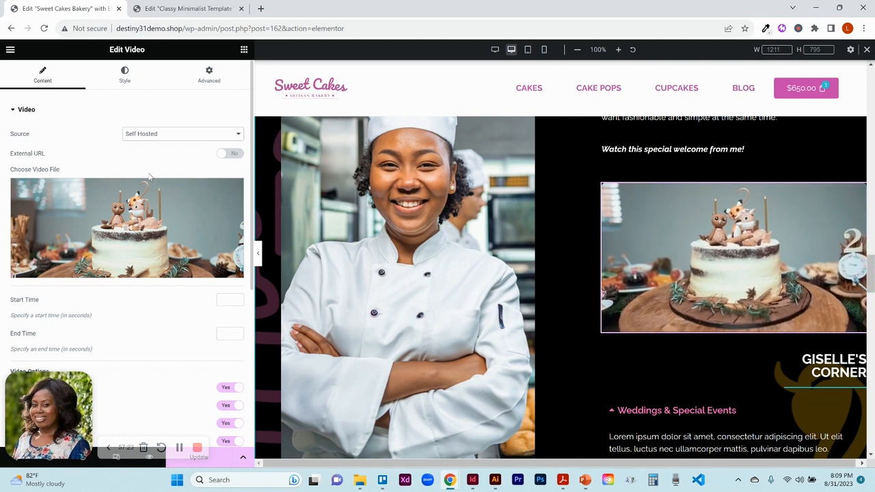
mouse_move(141, 247)
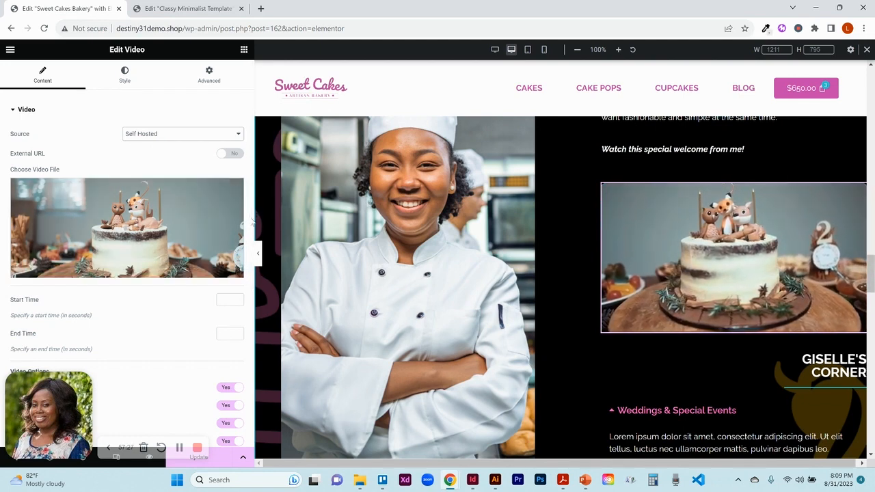
- Set the video's poster to the photo of two women from the media library
left_click_drag(252, 224, 254, 316)
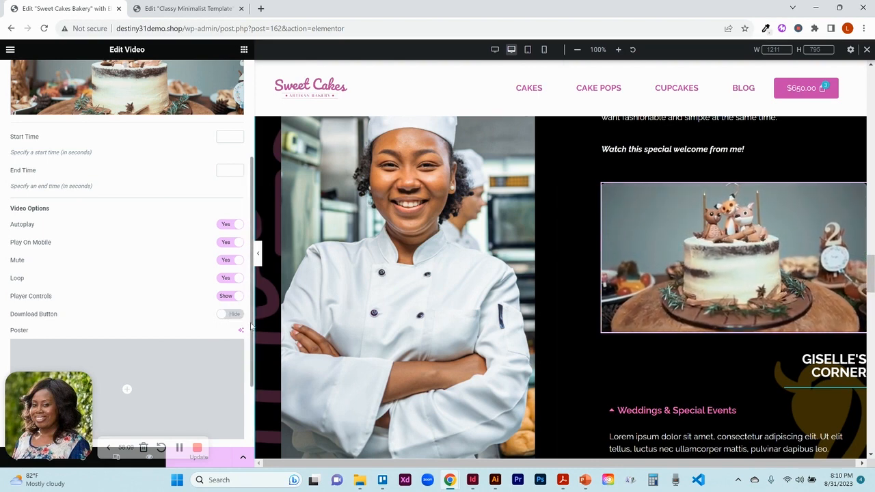
left_click_drag(251, 329, 250, 386)
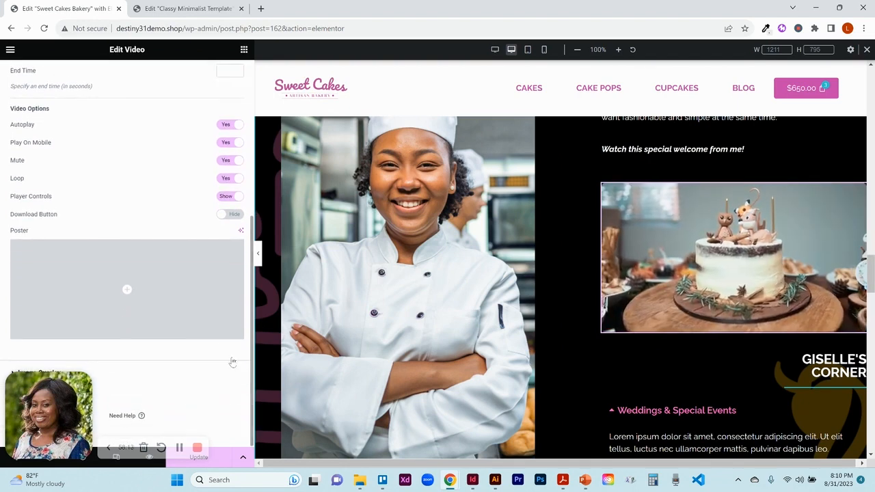
left_click(167, 312)
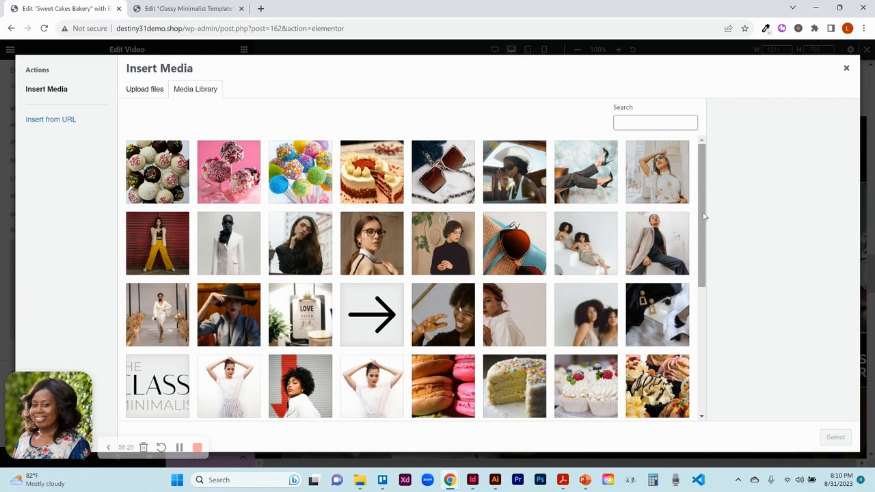
left_click(593, 312)
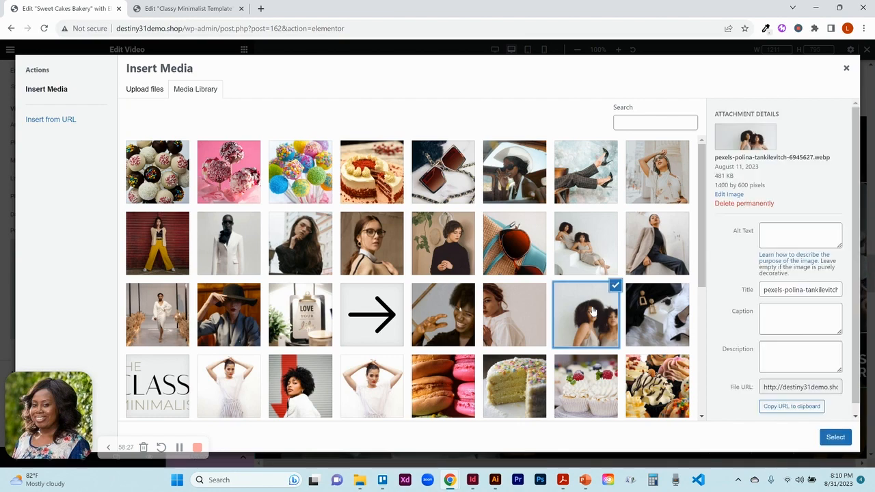
left_click(836, 437)
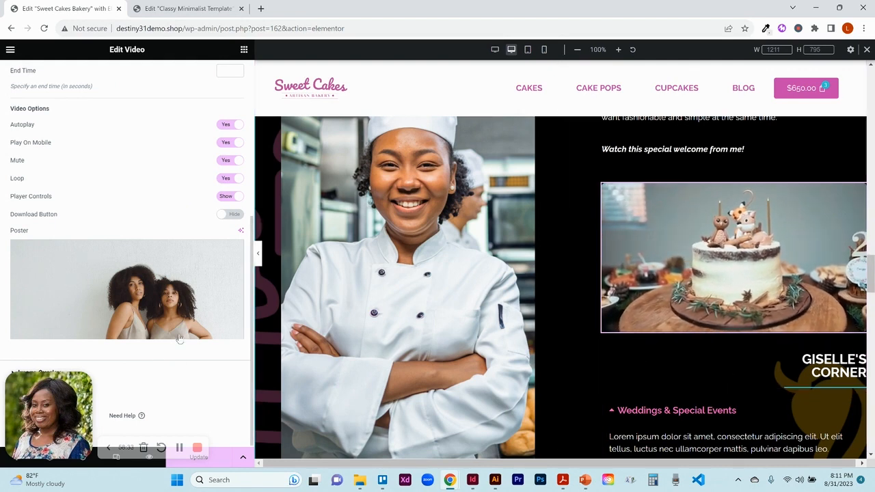
mouse_move(144, 295)
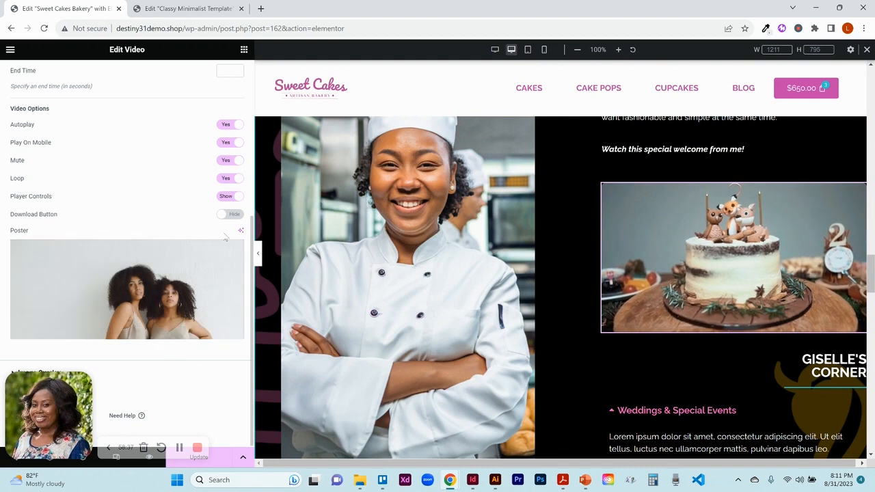
left_click(47, 376)
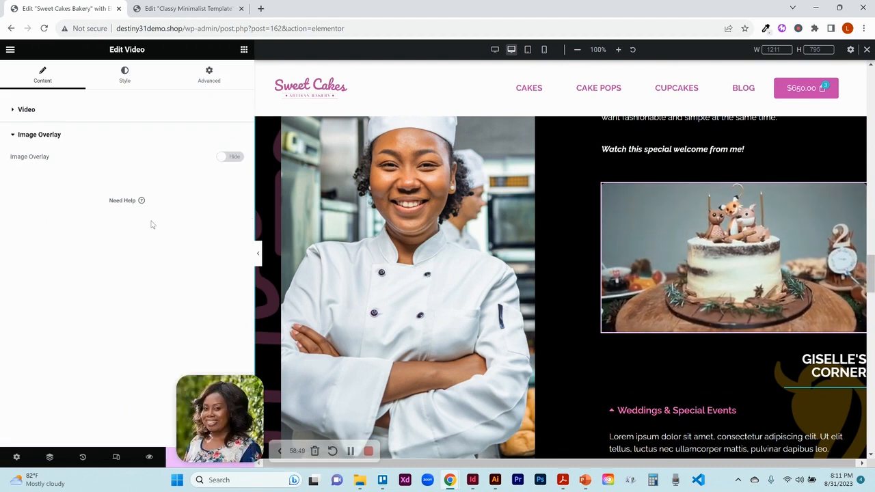
left_click(233, 158)
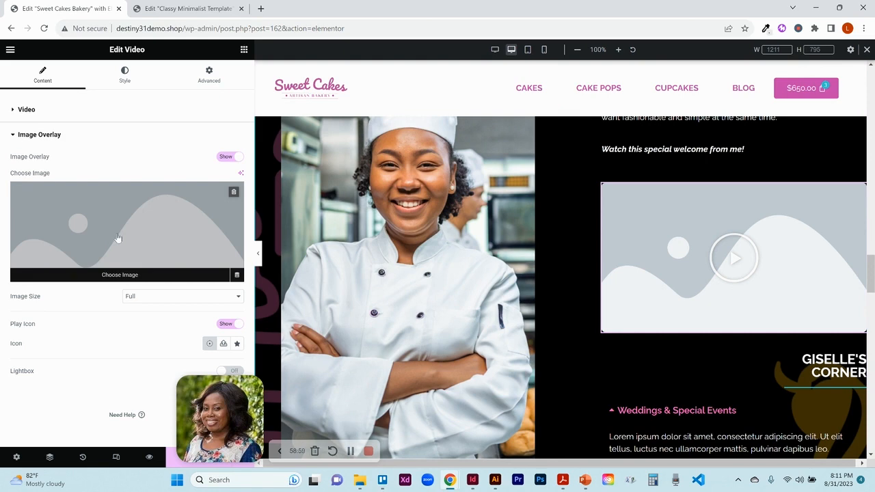
left_click(228, 157)
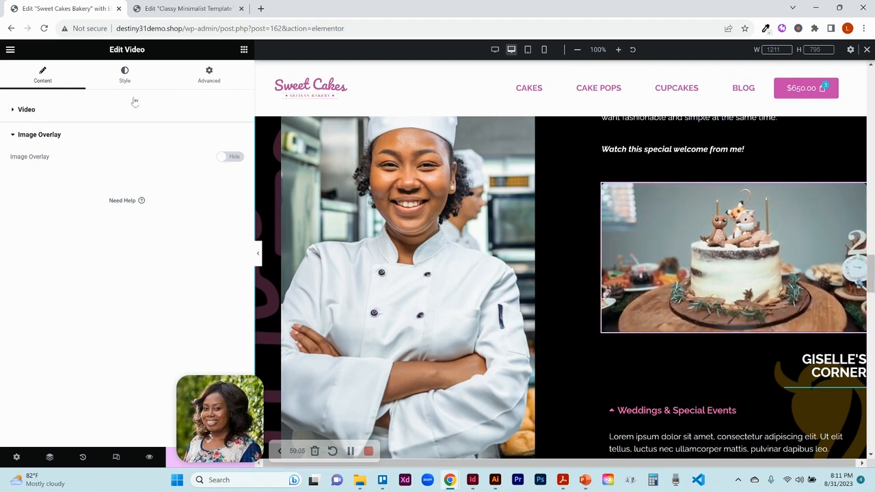
- Try the video's aspect ratios 1:1, 3:2, 4:3, 21:9 and 9:16, returning to 16:9
left_click(125, 77)
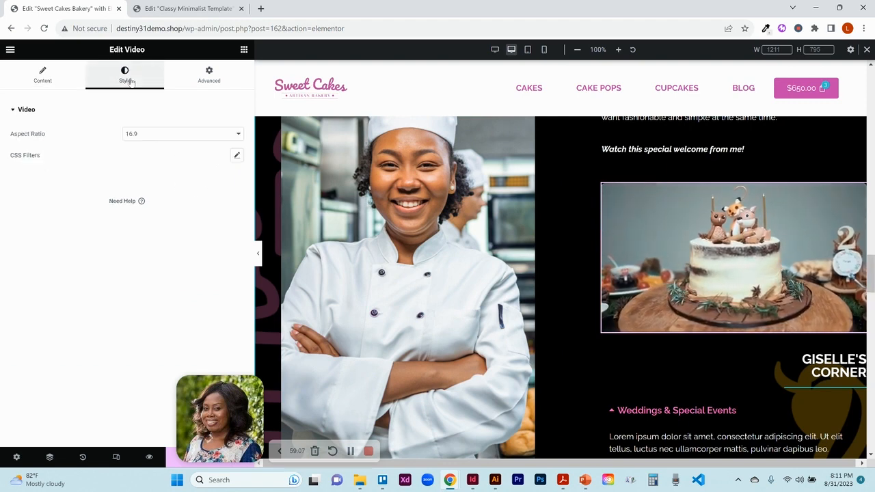
left_click(205, 137)
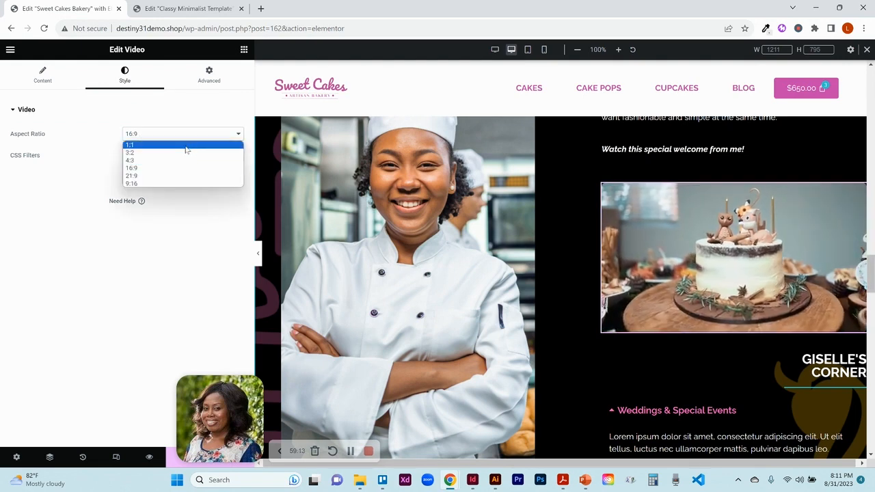
left_click(187, 146)
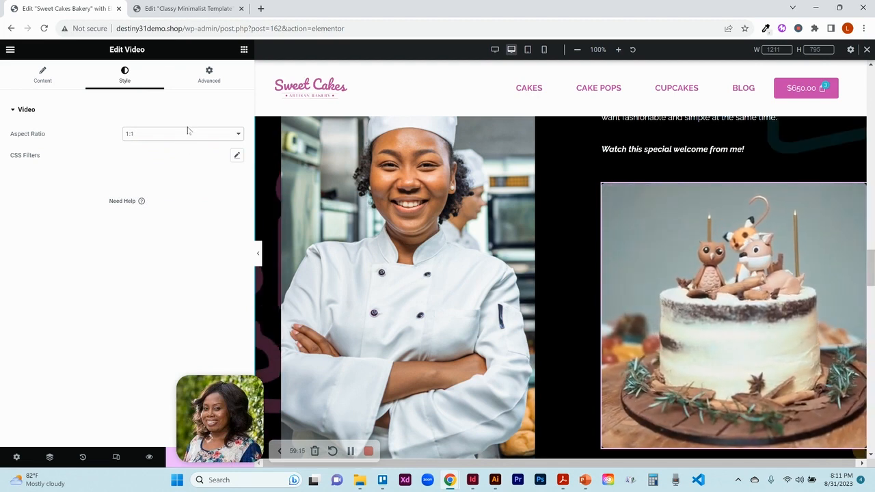
left_click(187, 134)
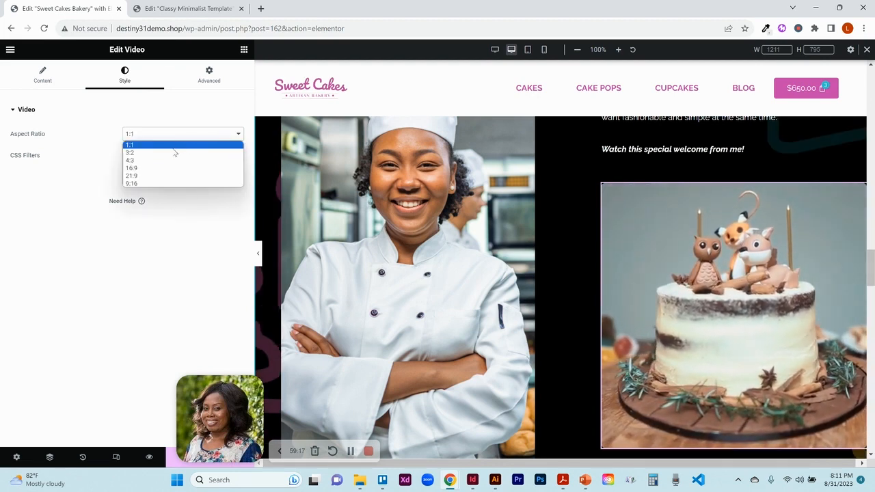
left_click(171, 153)
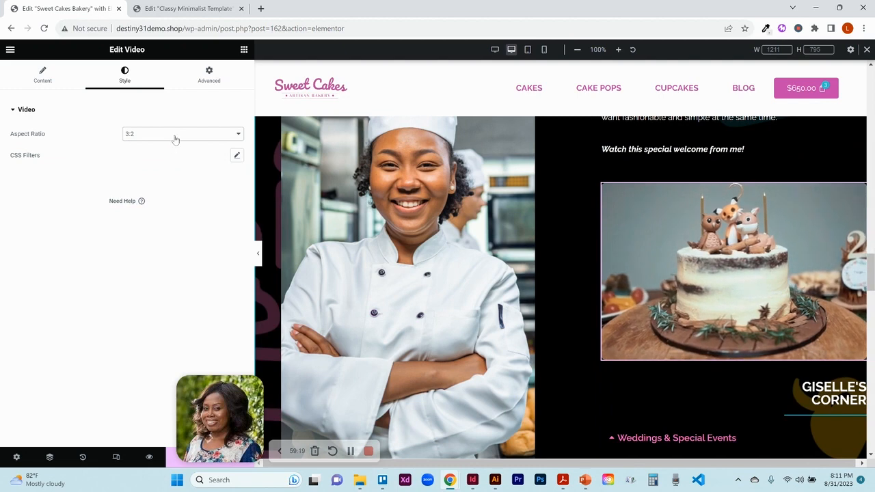
left_click(174, 135)
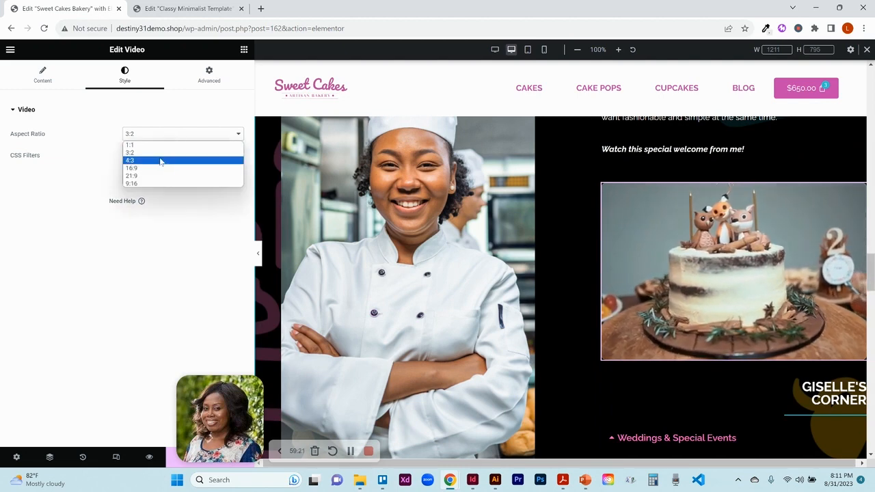
left_click(162, 161)
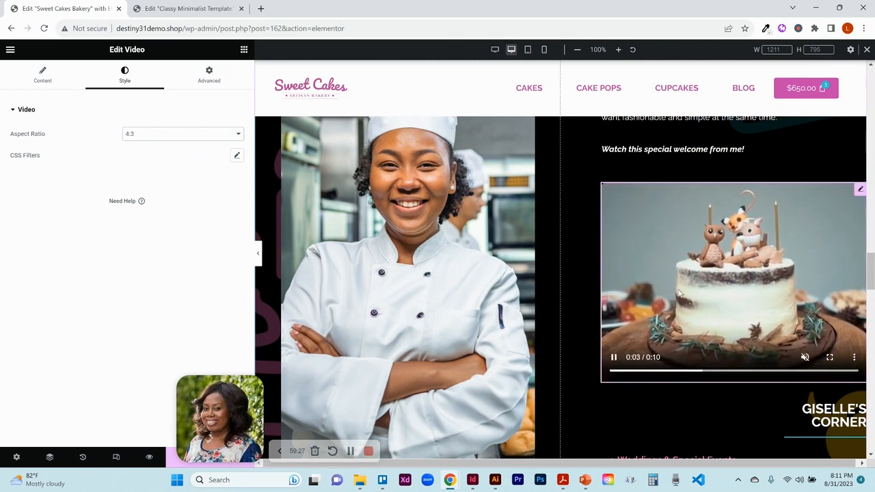
left_click(195, 137)
left_click(178, 169)
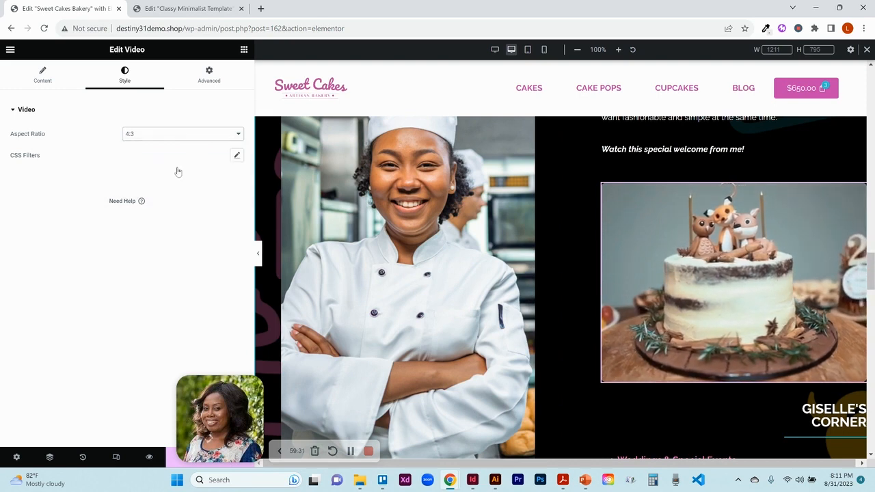
left_click(180, 136)
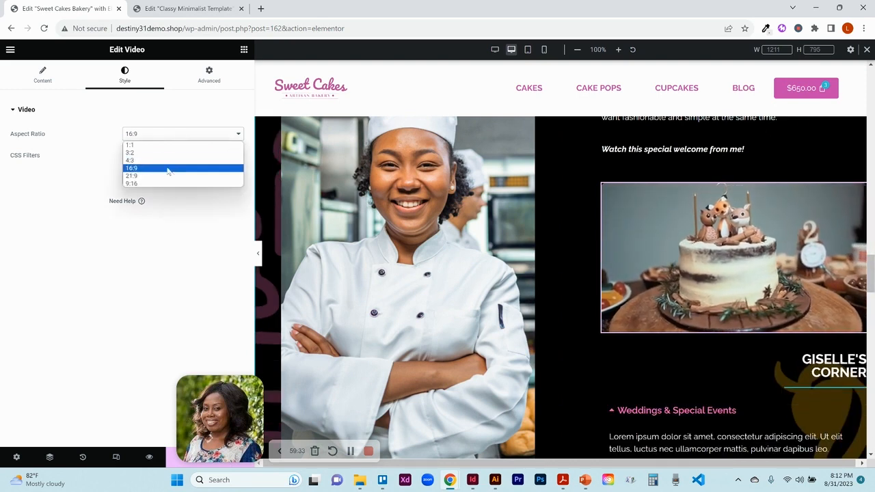
left_click(168, 176)
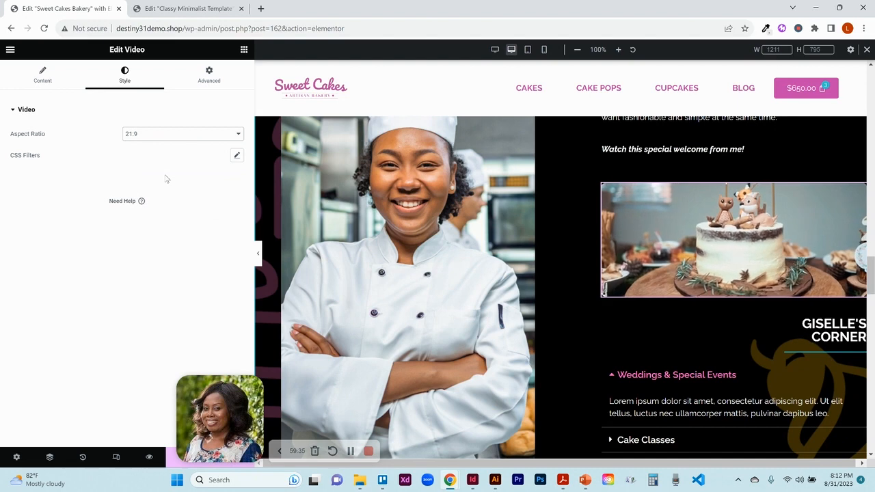
left_click(179, 136)
left_click(156, 184)
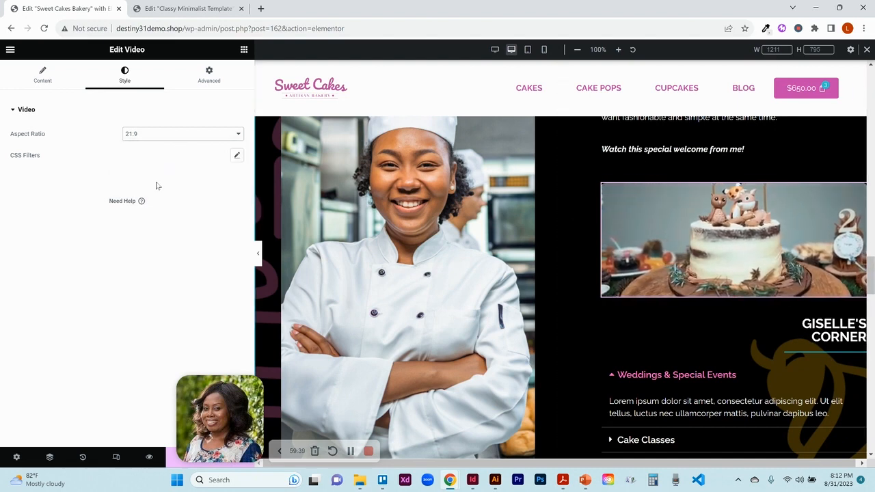
left_click(165, 136)
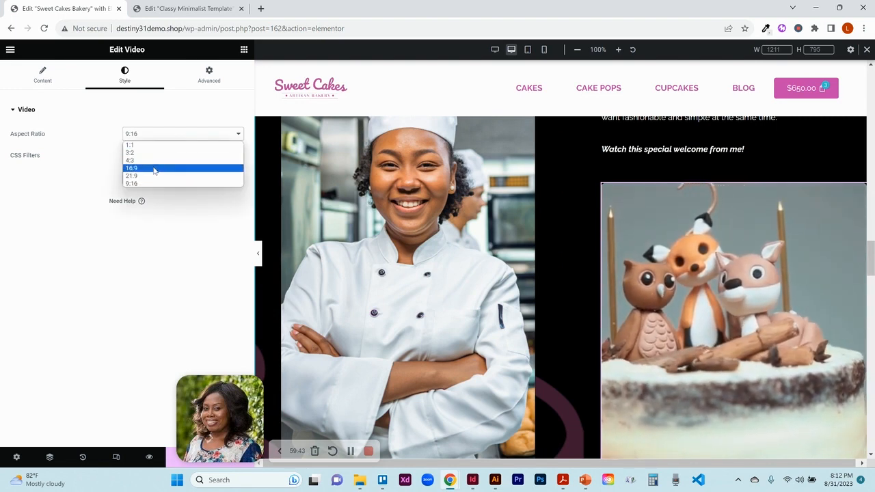
left_click(165, 168)
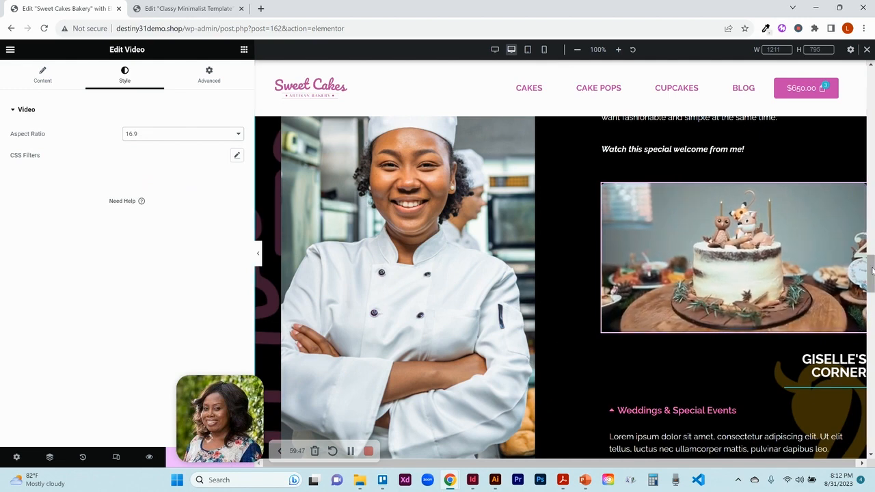
- Examine the Giselle's Corner heading's style and advanced border settings, then open the services toggle widget below it
scroll(869, 264, "down", 1)
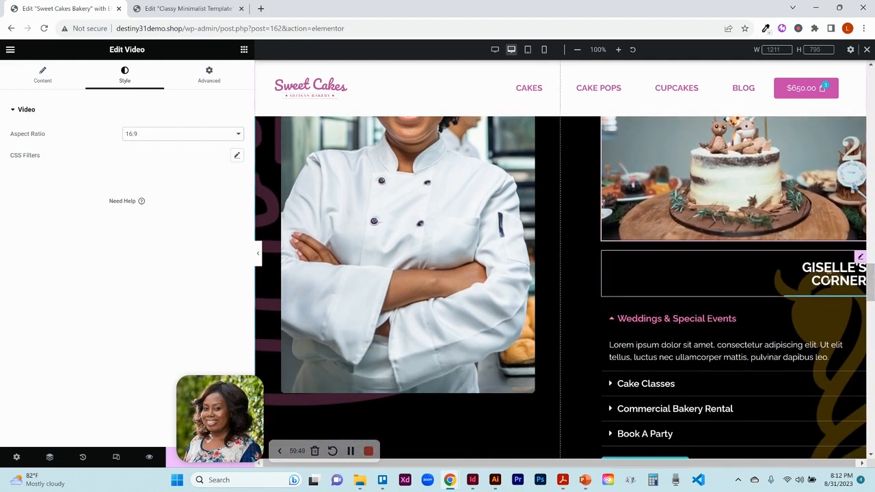
left_click(861, 259)
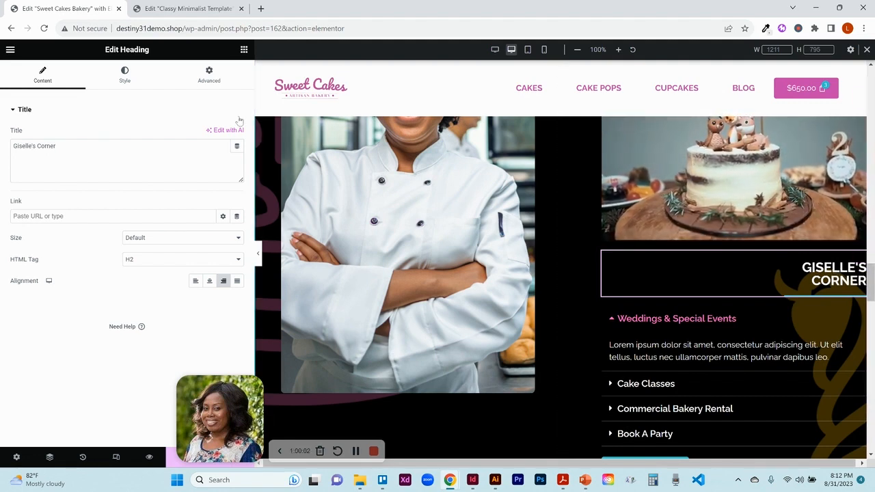
left_click(125, 76)
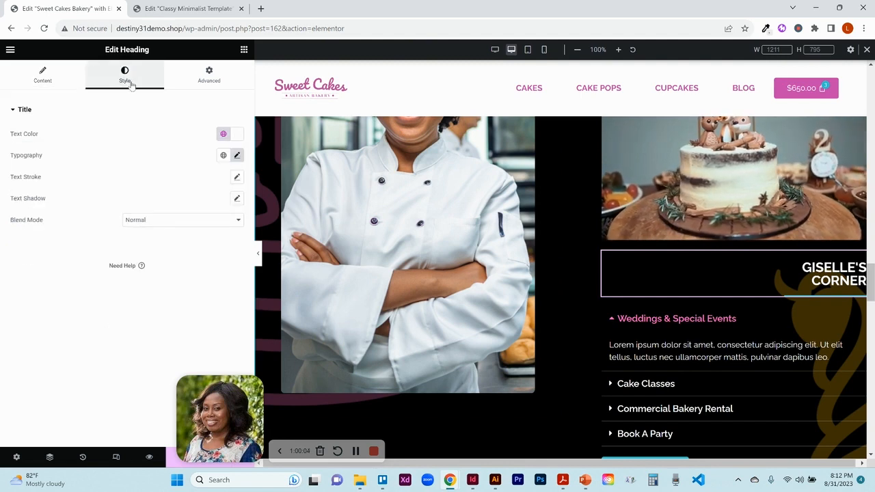
left_click(184, 80)
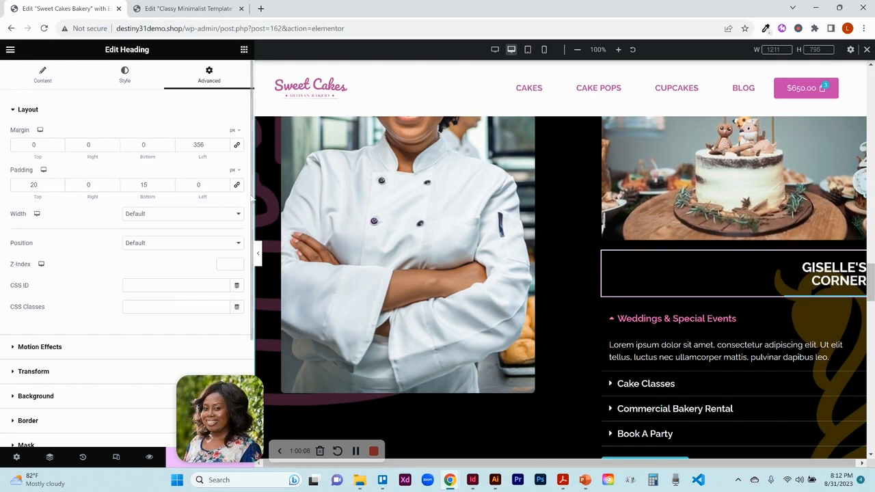
scroll(245, 268, "down", 3)
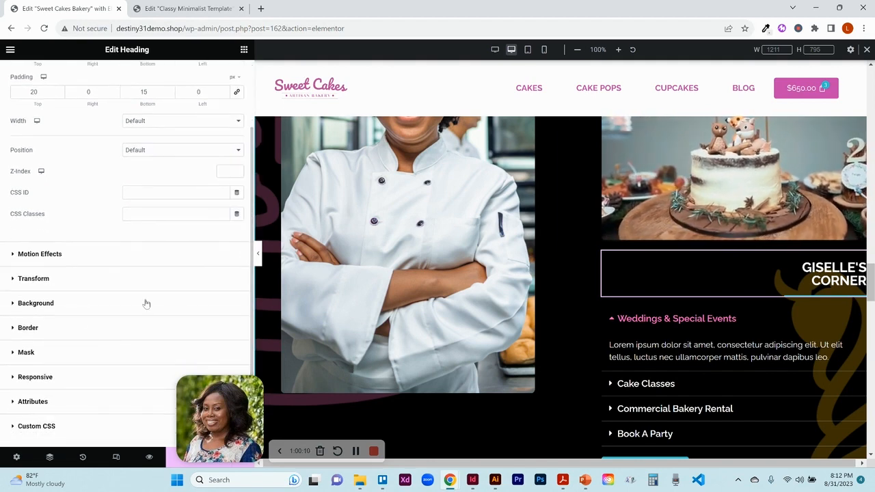
left_click(29, 328)
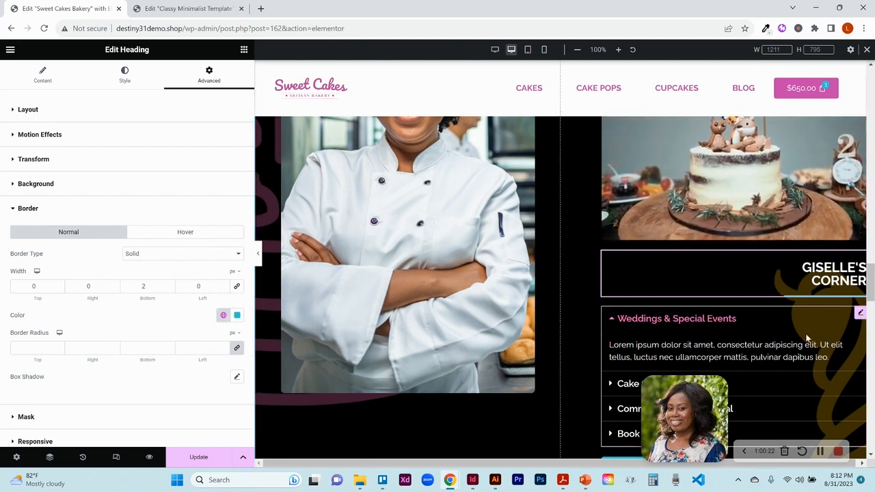
left_click_drag(873, 289, 873, 303)
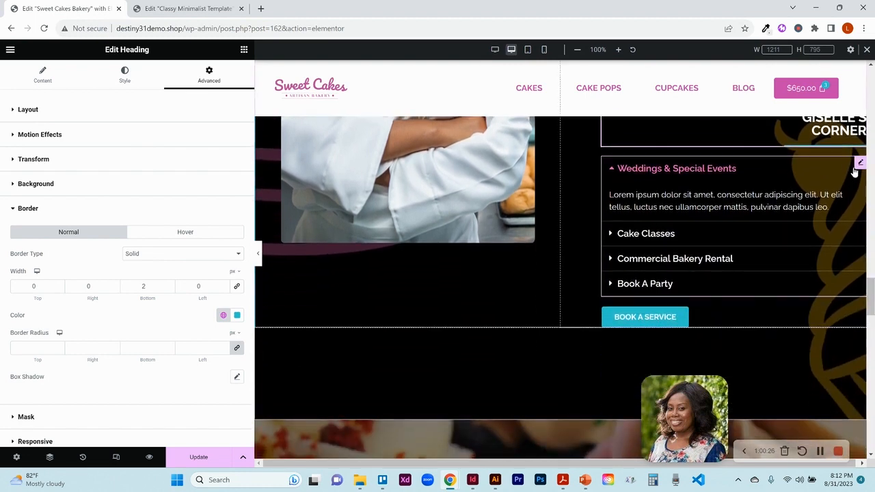
left_click(858, 170)
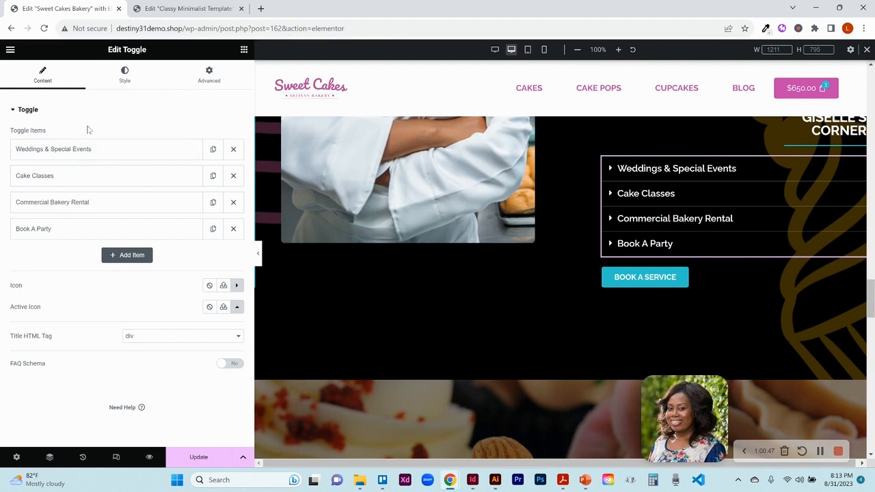
- On the Classy Minimalist template page, insert the saved About Me/Services/Video Template section and apply its settings
left_click(182, 9)
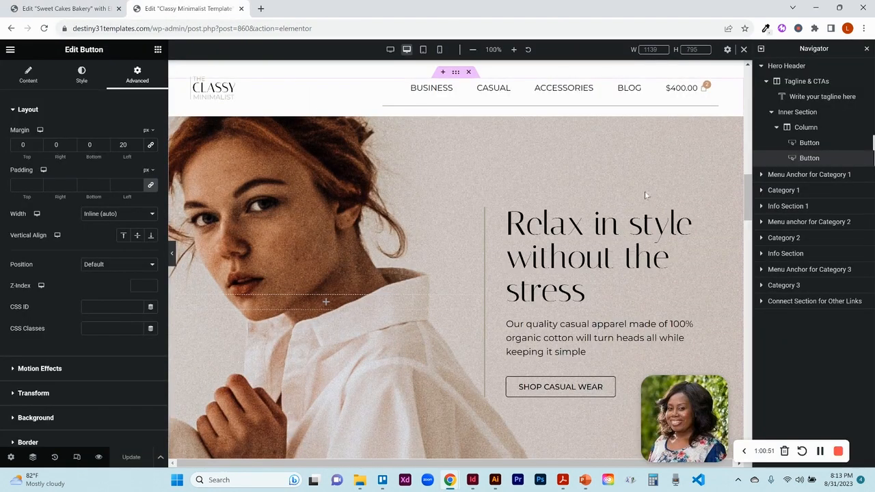
left_click_drag(748, 198, 749, 429)
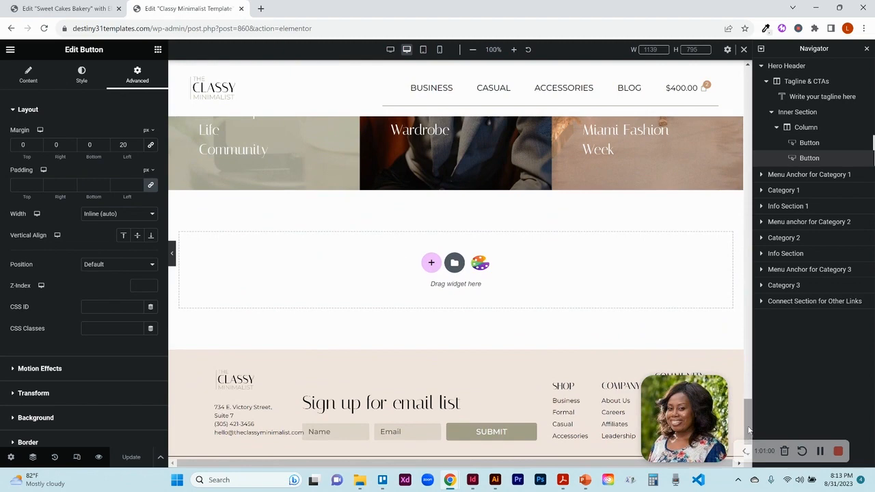
left_click(453, 264)
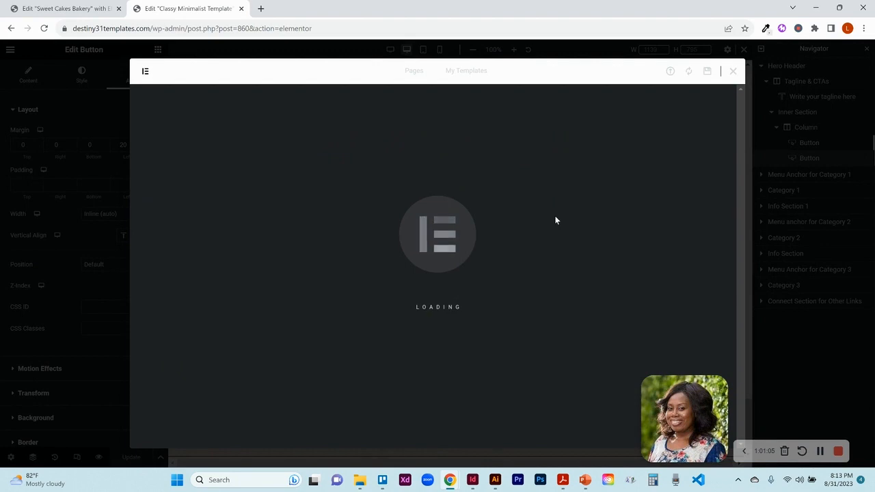
left_click(473, 72)
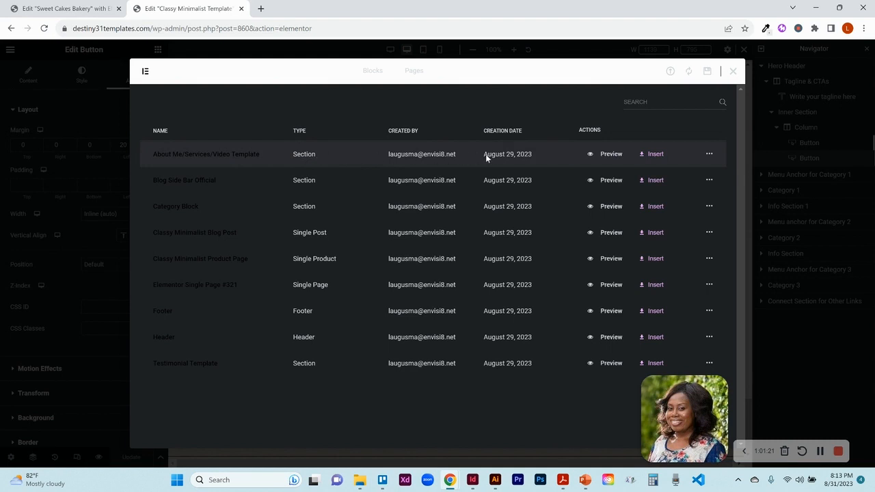
left_click(655, 155)
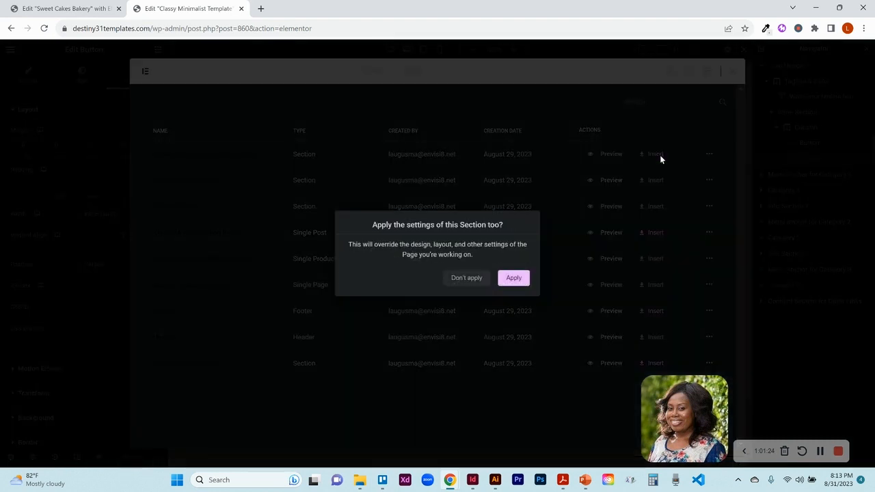
left_click(514, 279)
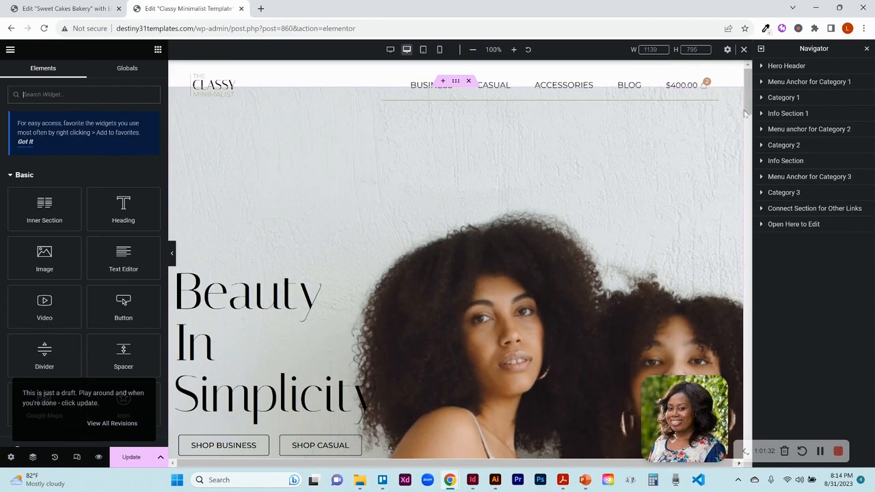
- Open the template's services toggle widget for comparison, then browse the bakery toggle's icon library without choosing an icon
left_click_drag(747, 105, 744, 396)
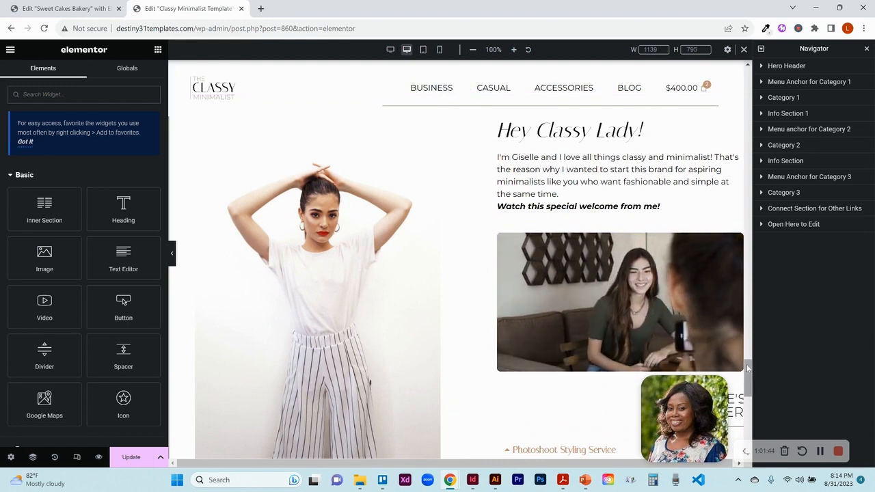
left_click_drag(748, 375, 749, 395)
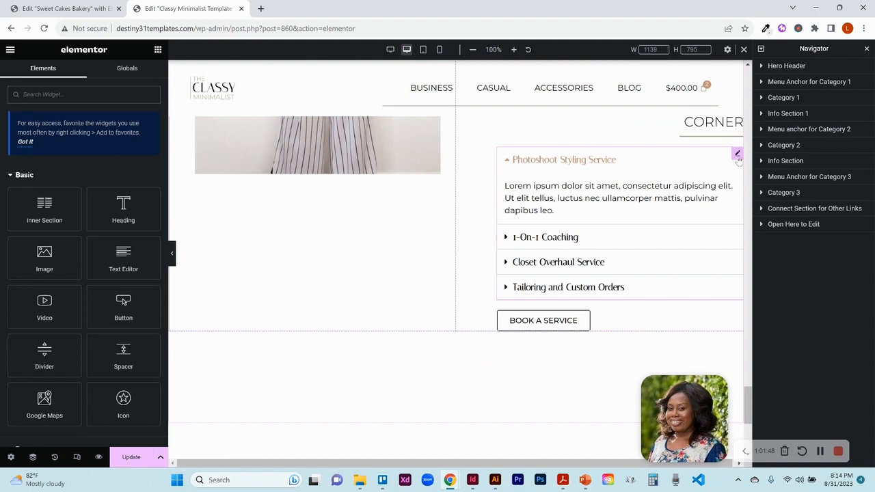
left_click(738, 154)
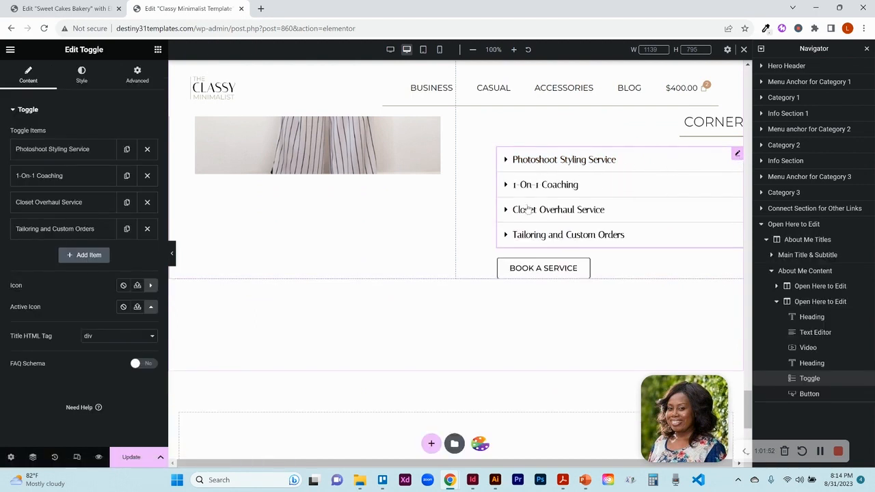
left_click(56, 9)
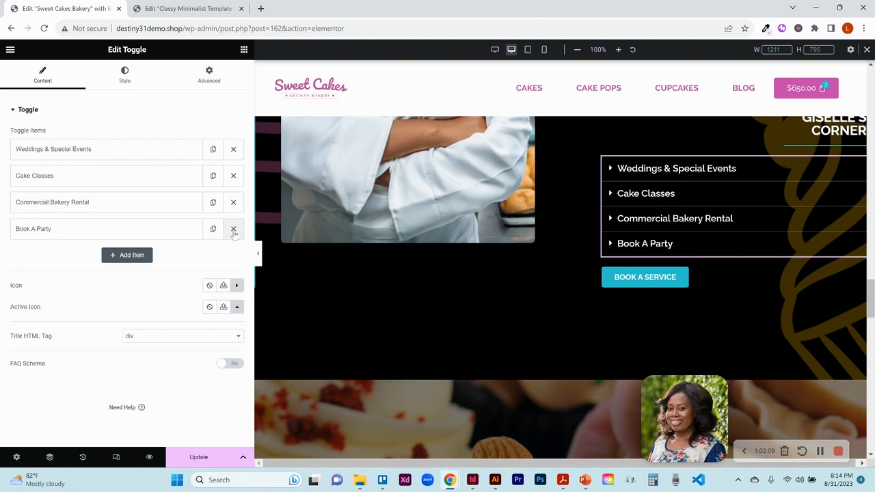
left_click(236, 286)
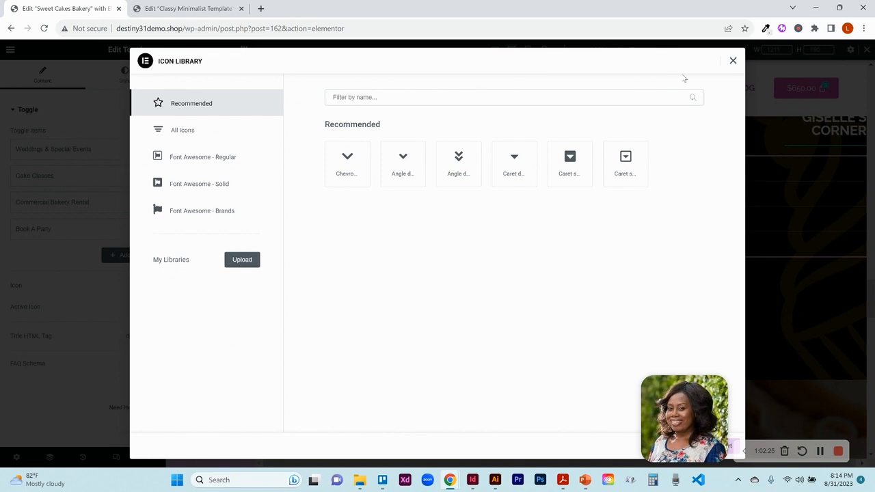
left_click(733, 62)
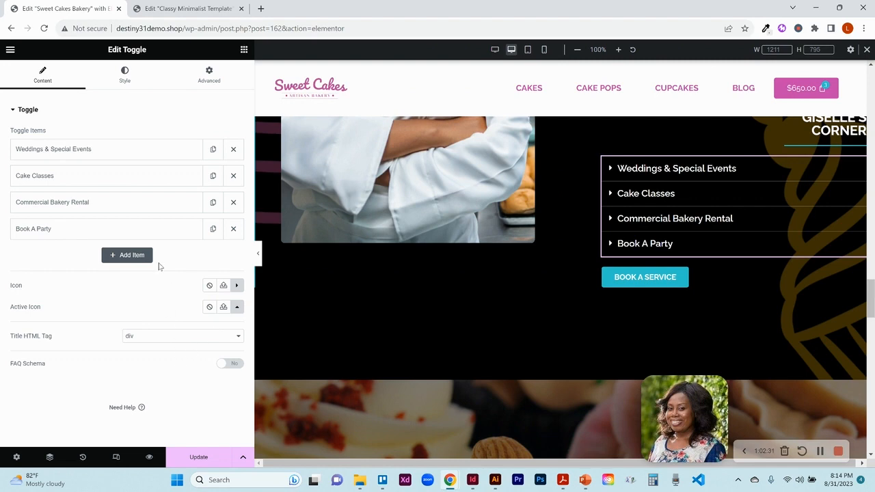
- Inspect the bakery toggle's title style settings while expanding the Cake Classes item to preview it
left_click(120, 79)
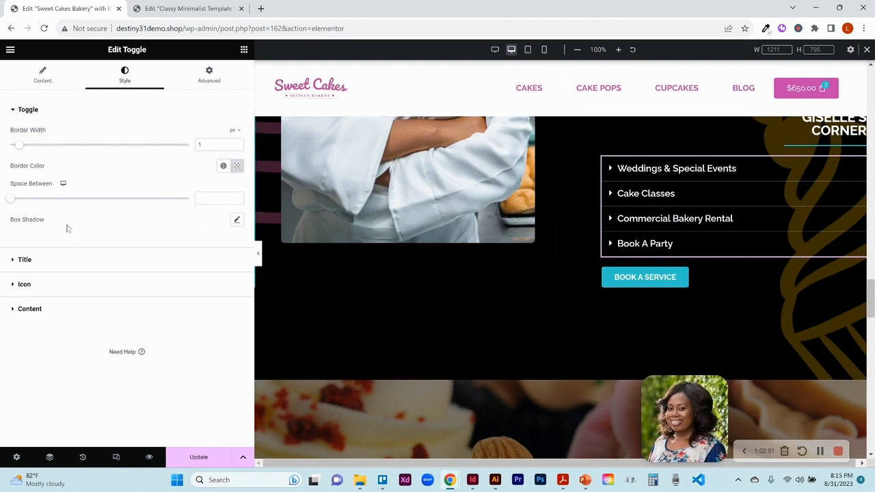
left_click(24, 261)
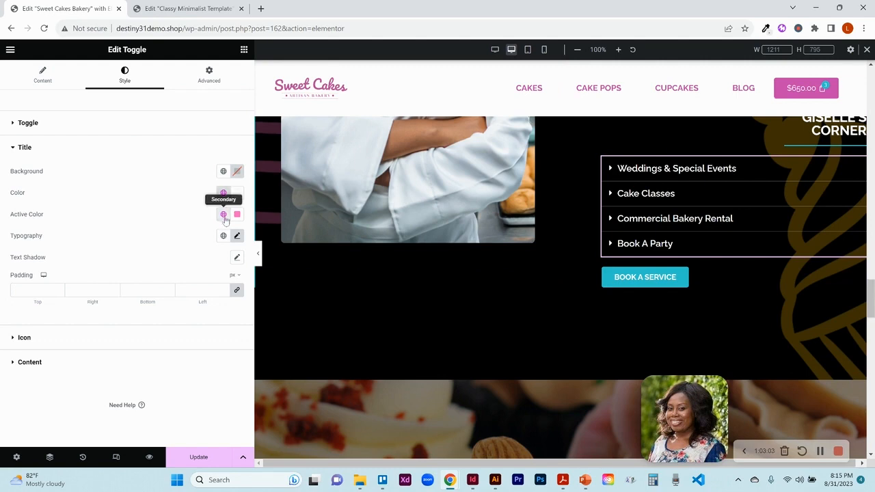
left_click(616, 169)
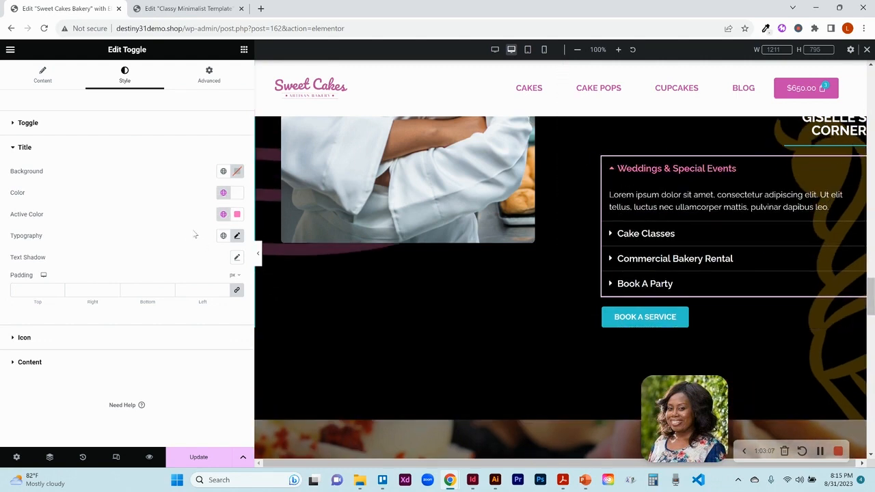
left_click(236, 236)
left_click(236, 236)
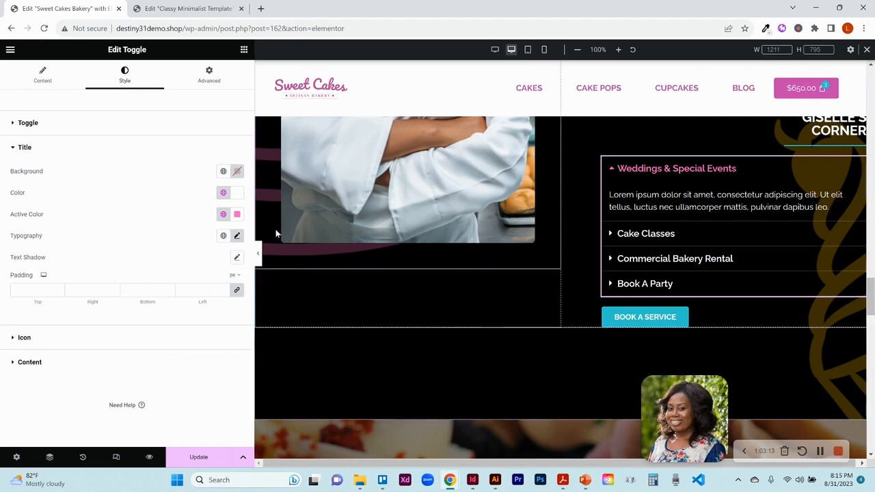
left_click(619, 239)
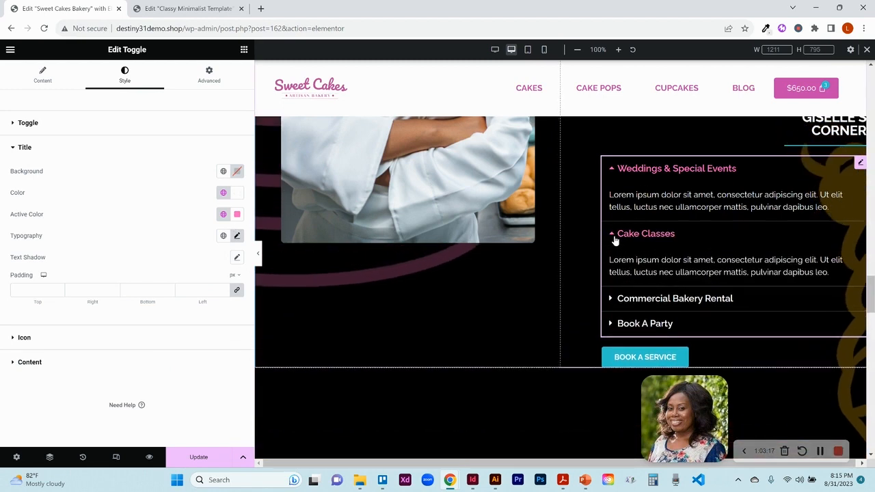
left_click(614, 237)
- Try the toggle icon alignment at End, then return it to Start
left_click(24, 337)
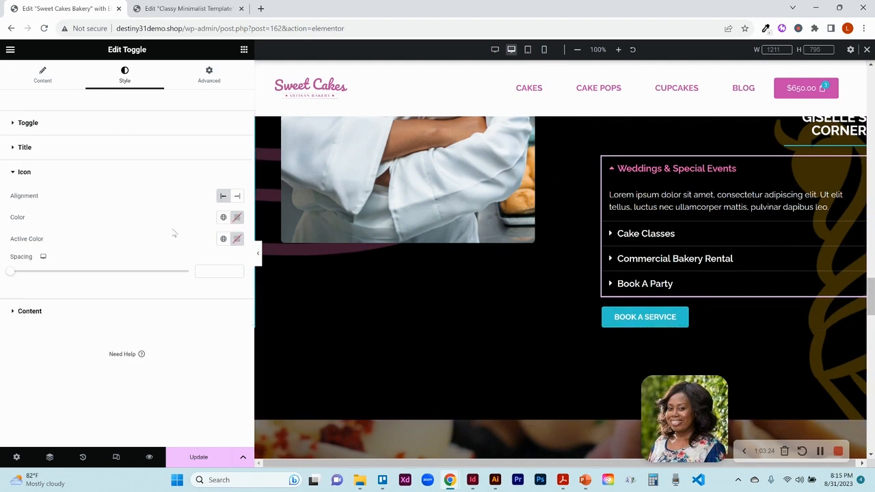
left_click(237, 196)
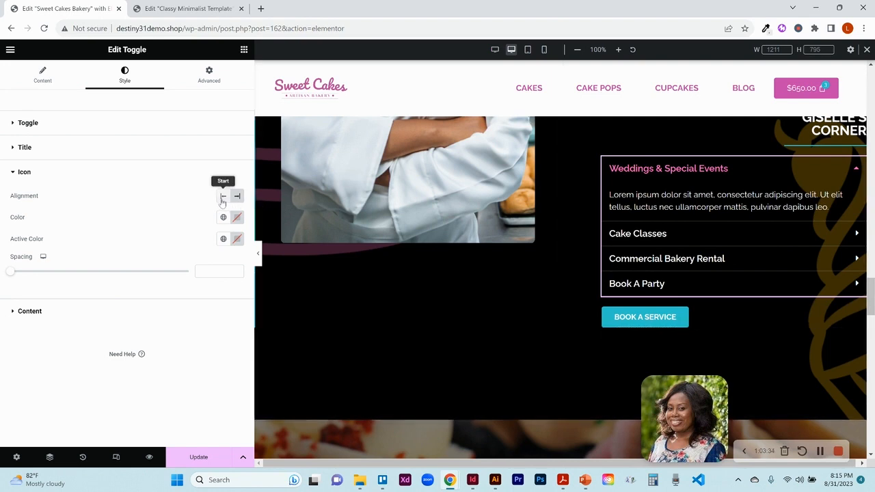
left_click(222, 197)
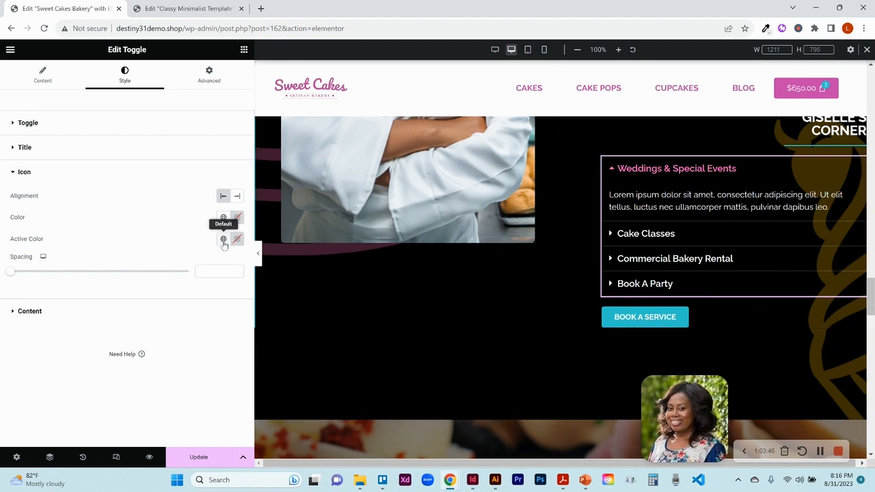
- Set the toggle content padding to 20 px on all sides and update the page
left_click(39, 317)
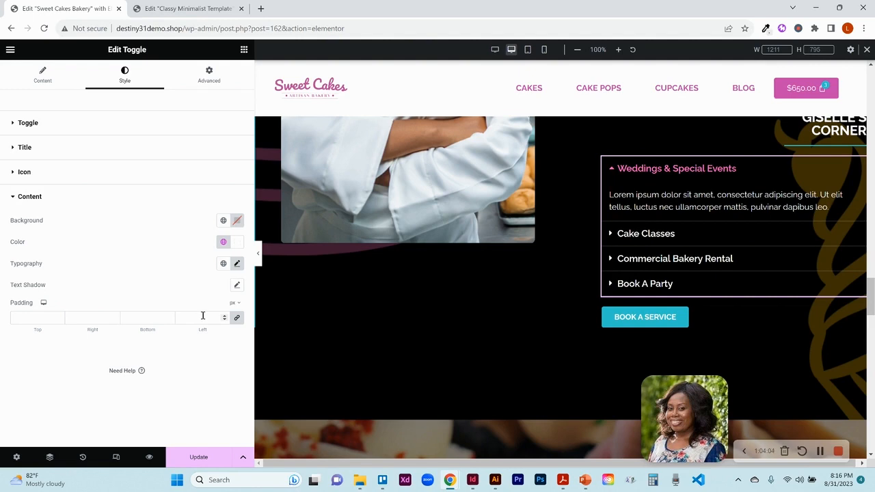
type("2")
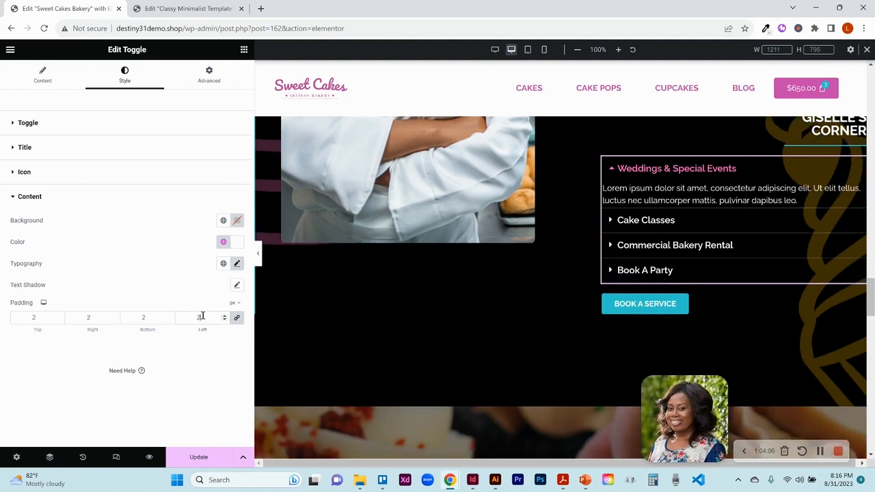
type("0")
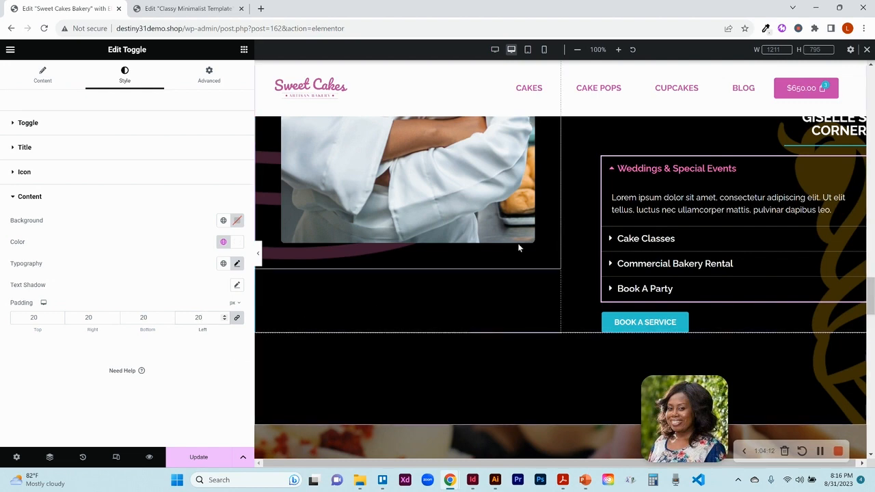
left_click(213, 456)
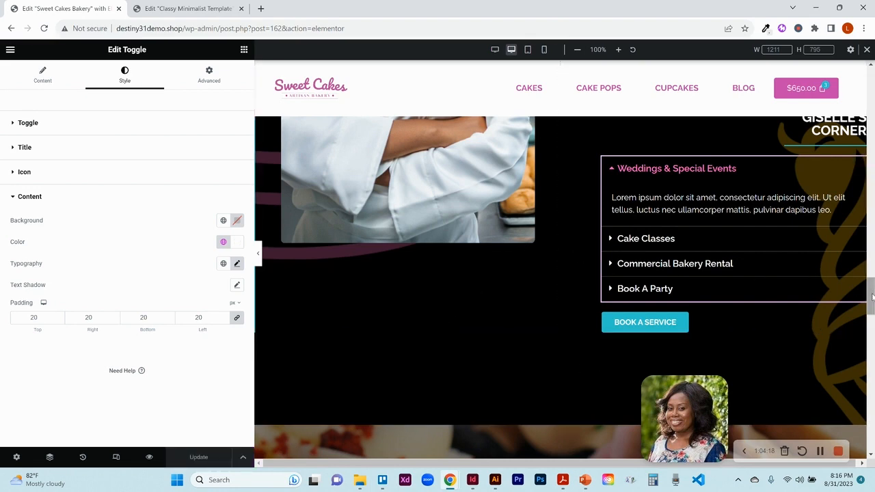
- Switch to the template tab and close its navigator to view the services section
scroll(872, 295, "up", 10)
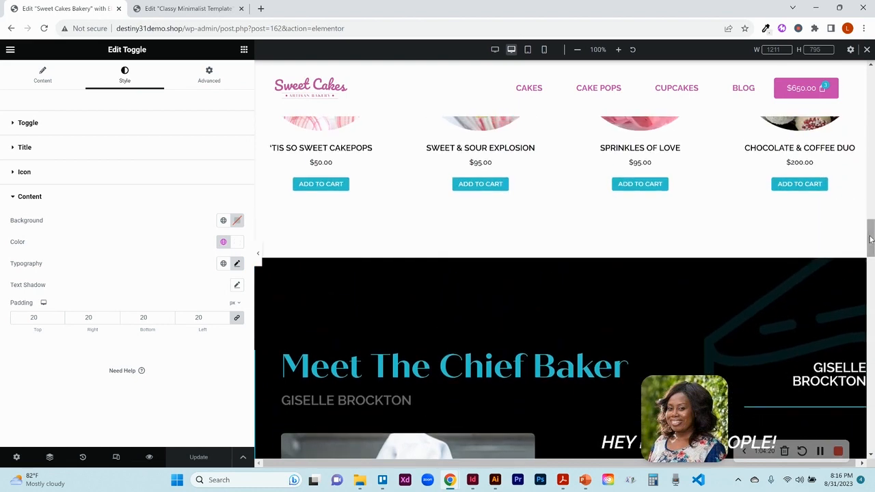
left_click(205, 9)
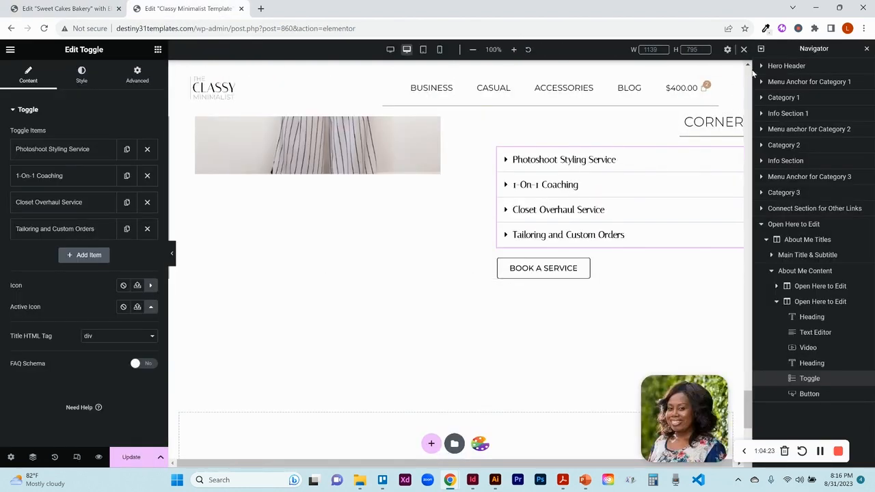
left_click(867, 50)
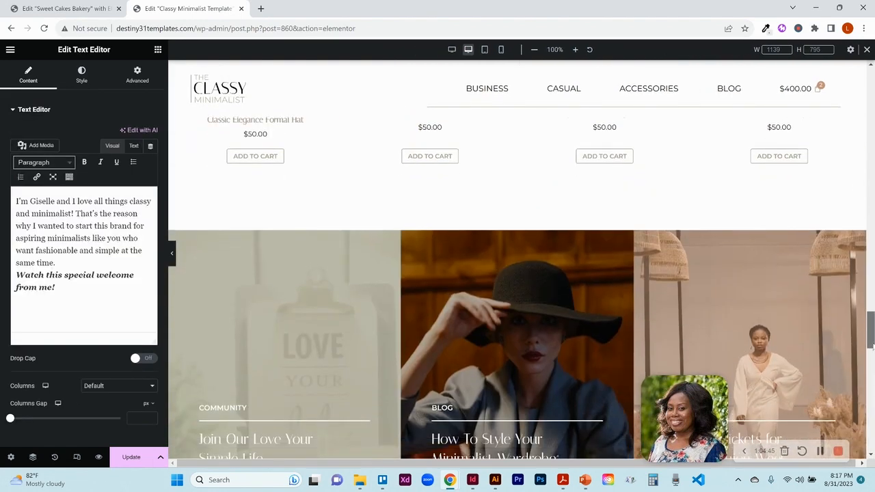
scroll(478, 226, "down", 1)
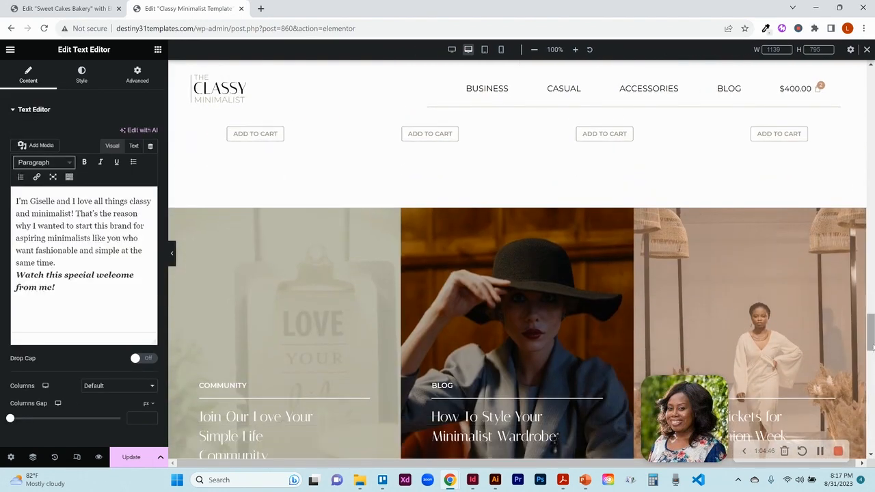
mouse_move(498, 210)
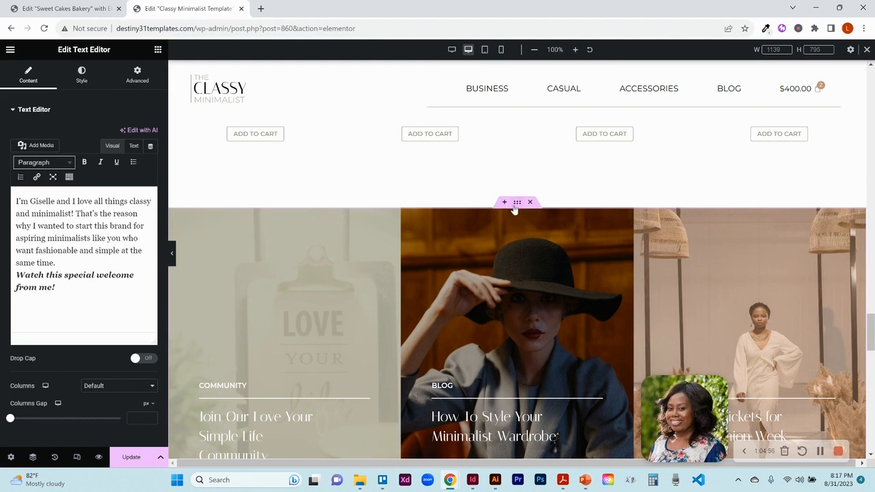
left_click(504, 203)
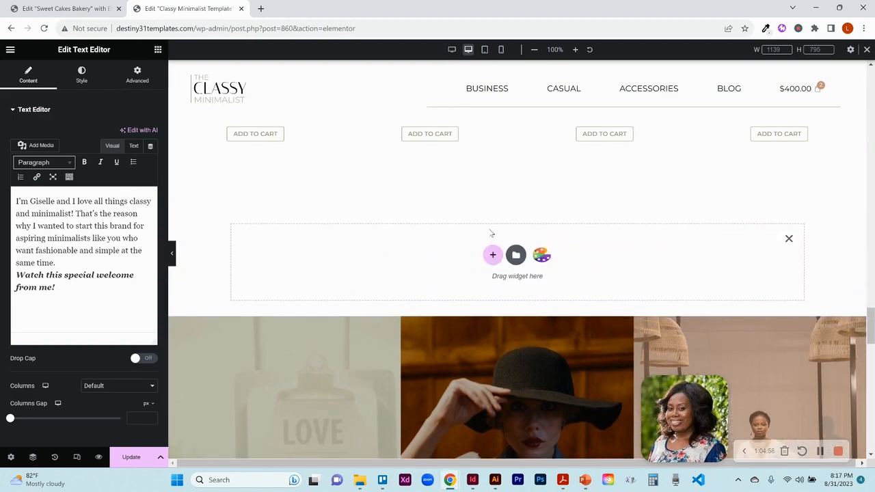
left_click(514, 261)
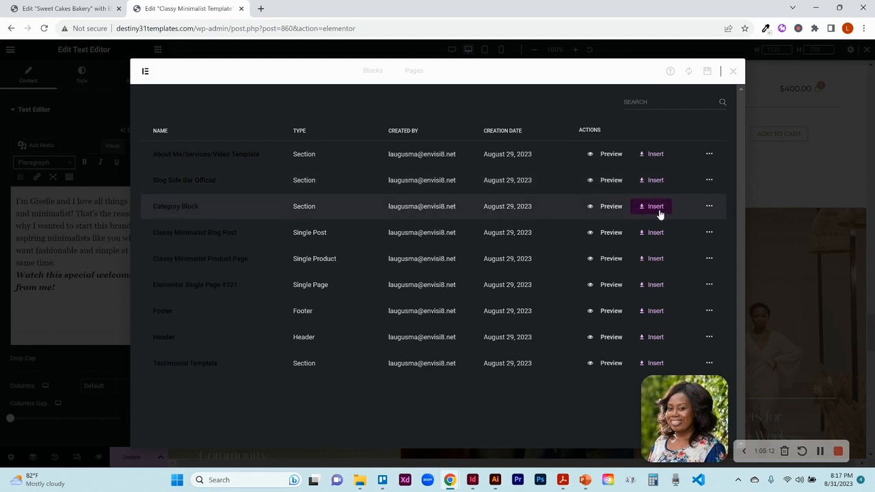
left_click(733, 72)
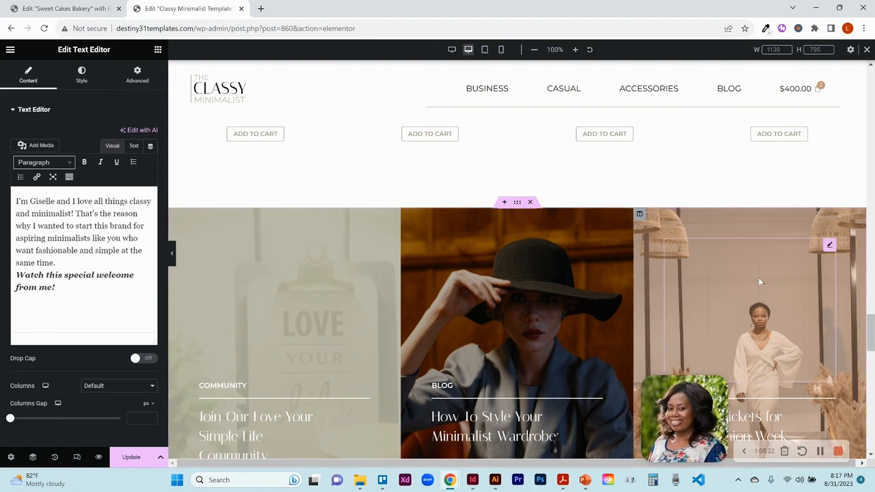
- Compare the bakery page's hero section with the template's hero section, previewing both with the editor panel hidden
scroll(871, 332, "down", 3)
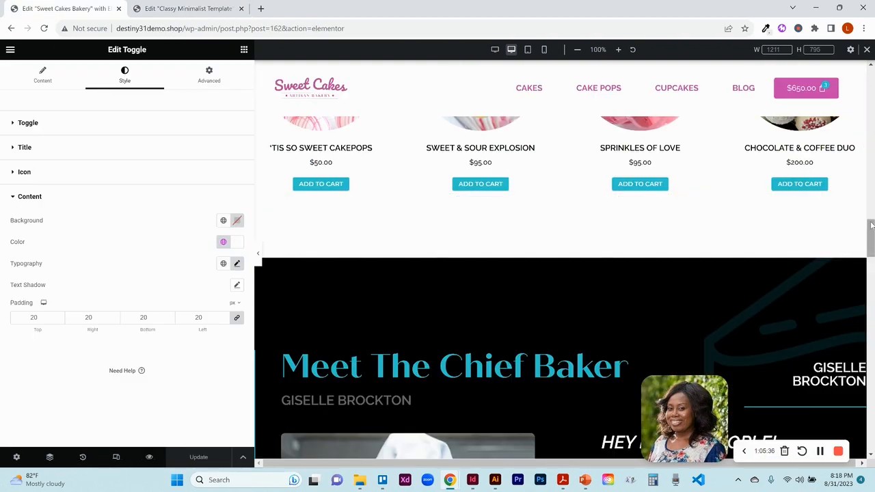
scroll(871, 226, "down", 10)
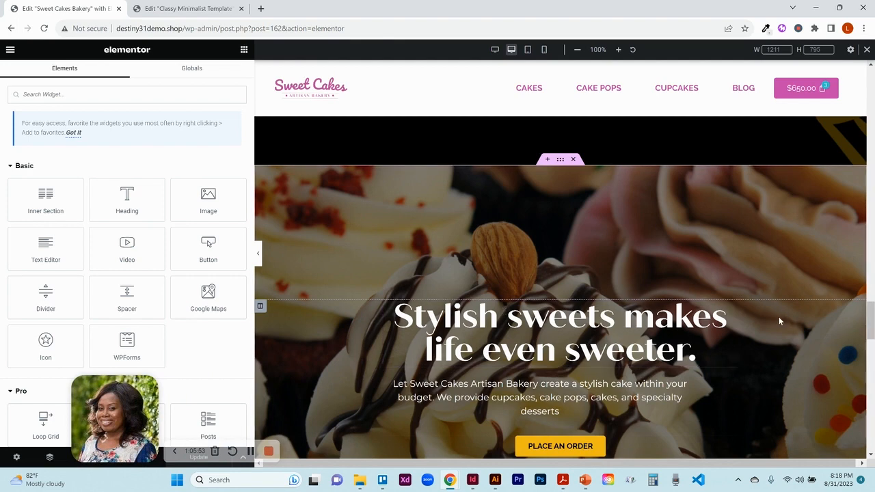
left_click(259, 258)
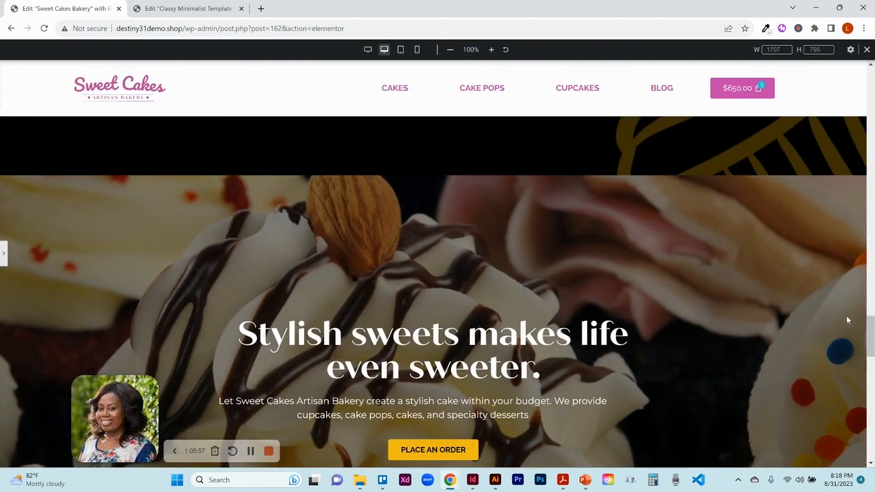
left_click(211, 8)
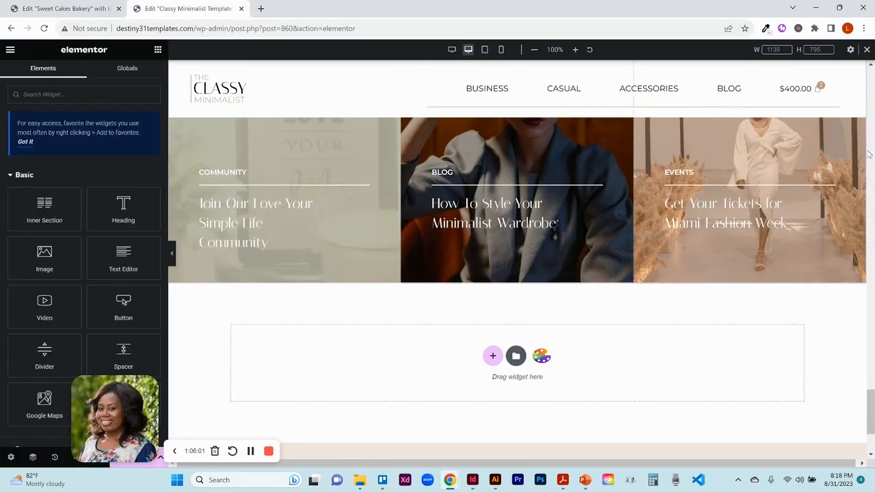
scroll(872, 145, "up", 10)
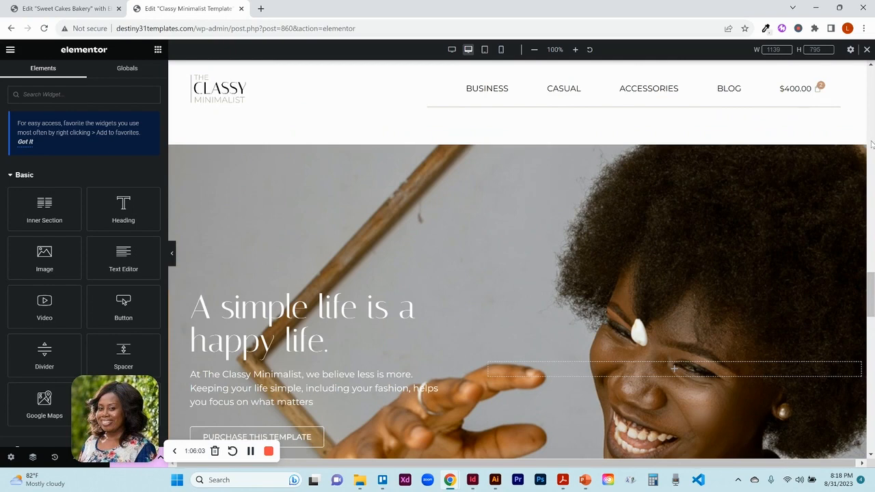
scroll(871, 294, "down", 1)
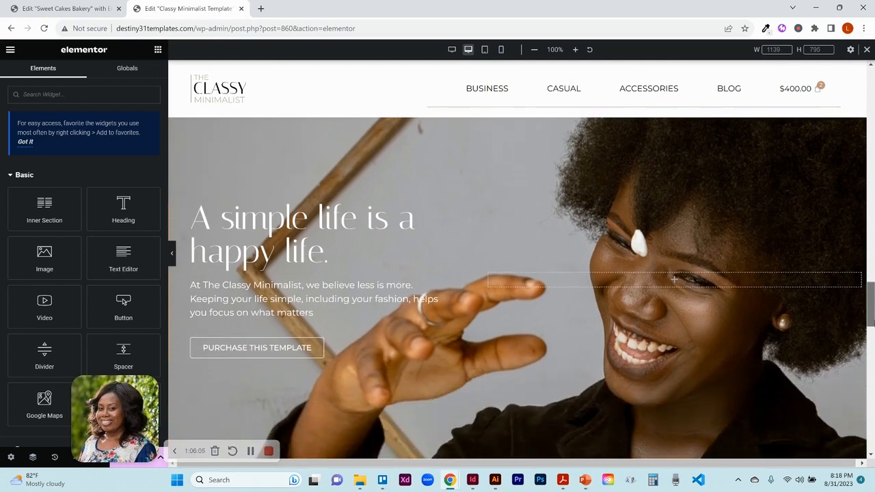
left_click(171, 255)
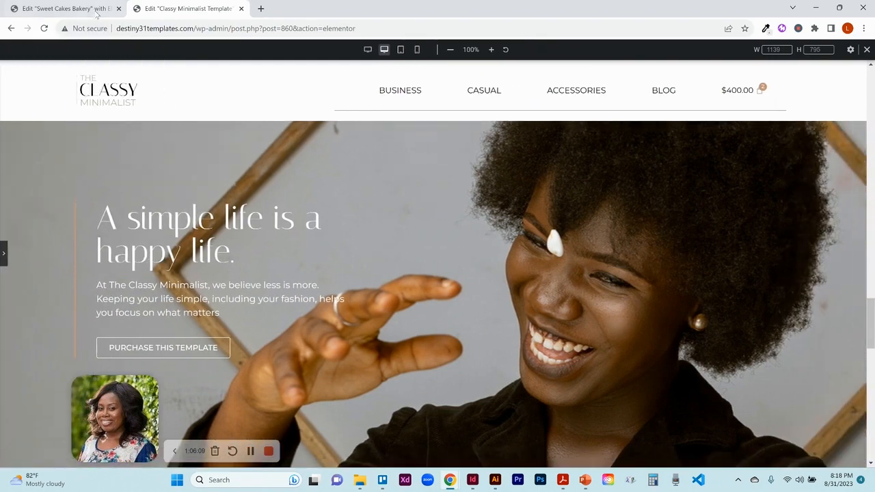
left_click(93, 10)
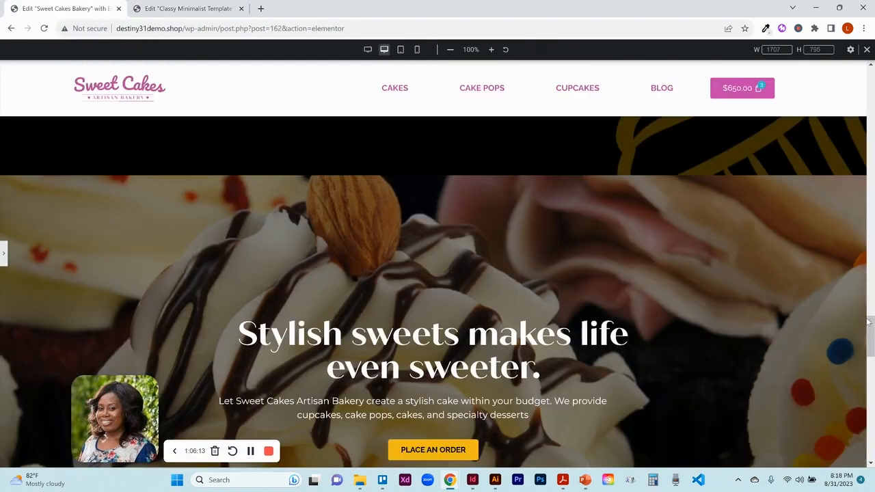
left_click_drag(871, 327, 872, 334)
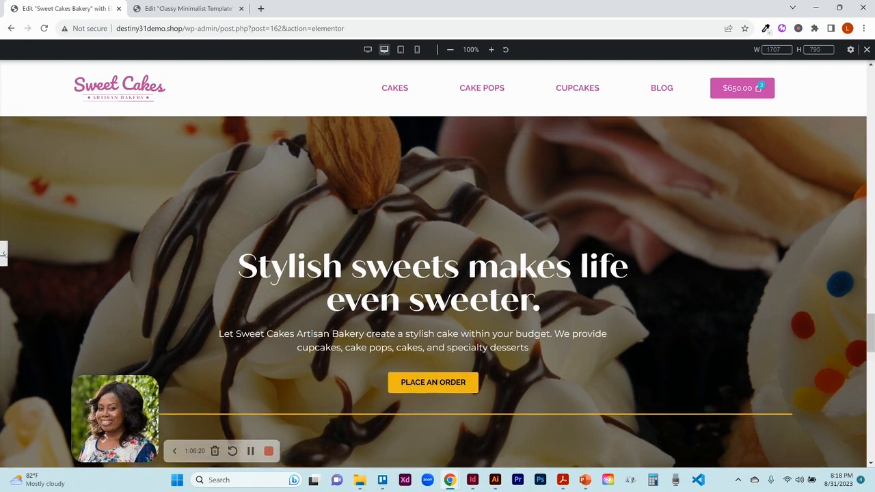
- Reopen the editor panel and open the bakery hero column's advanced margin and padding settings
left_click(3, 254)
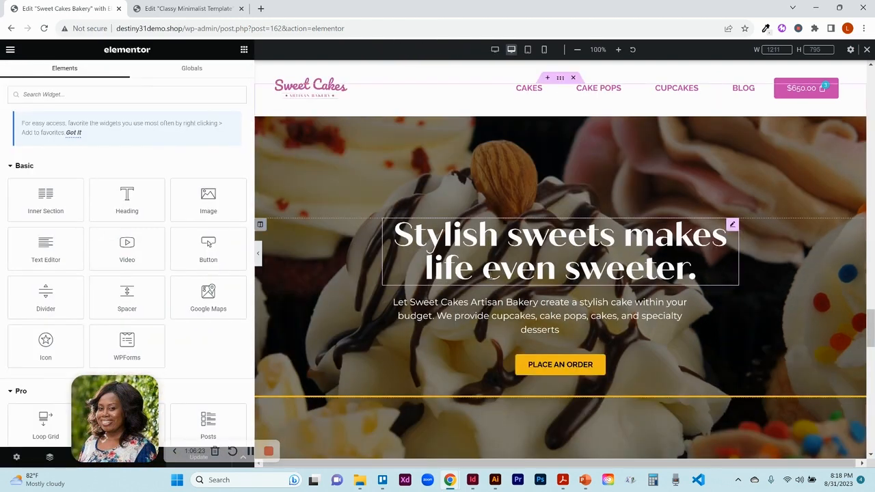
left_click(260, 225)
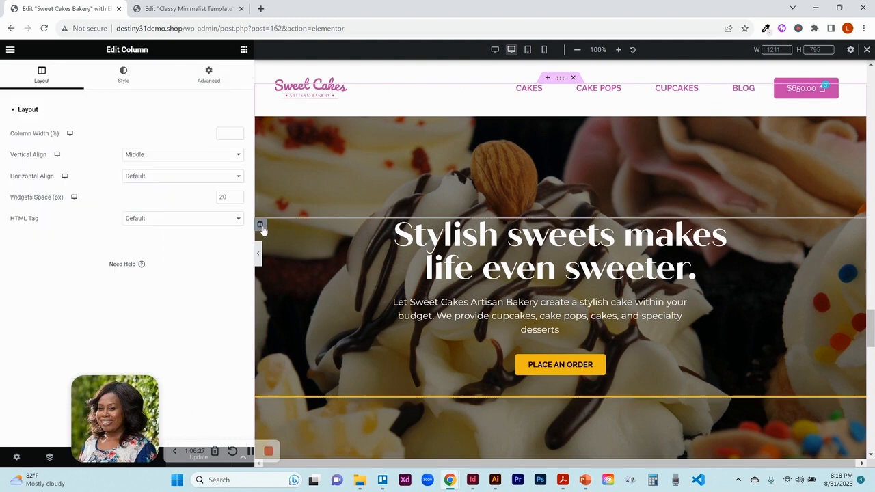
left_click(211, 78)
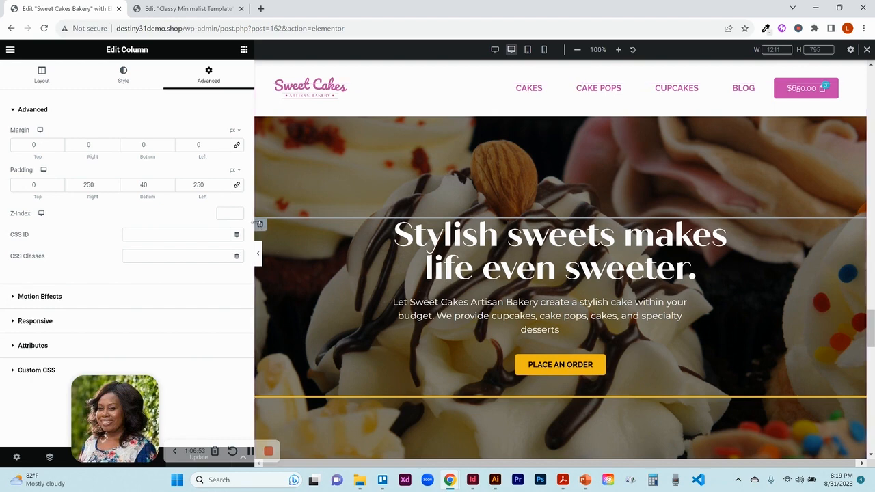
- Inspect the bakery hero column's border style settings and compare them with the template's hero
left_click(124, 76)
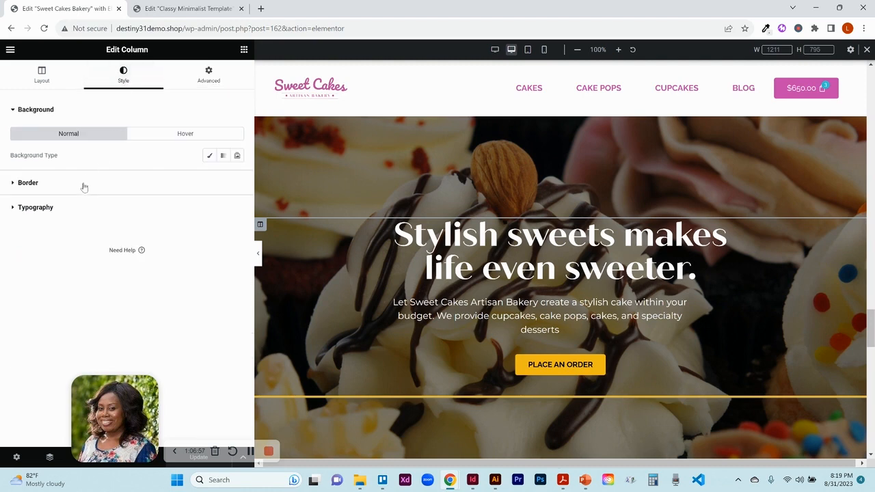
left_click(59, 184)
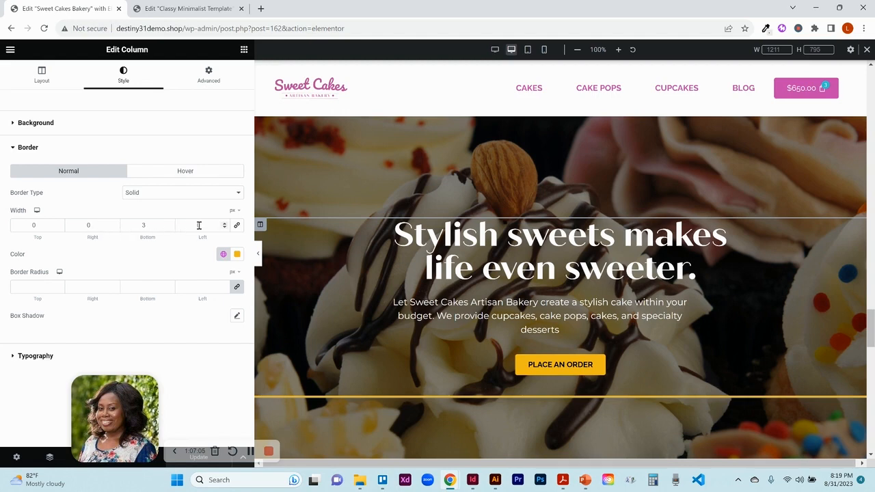
left_click(153, 13)
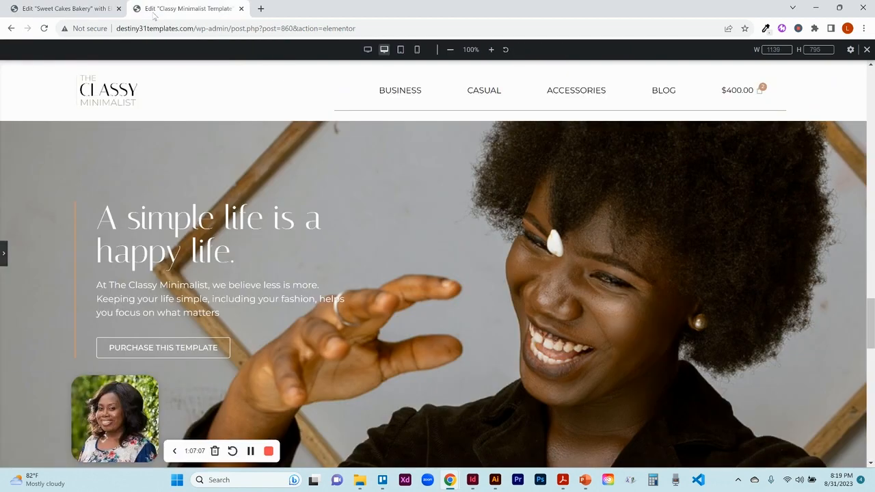
left_click(80, 8)
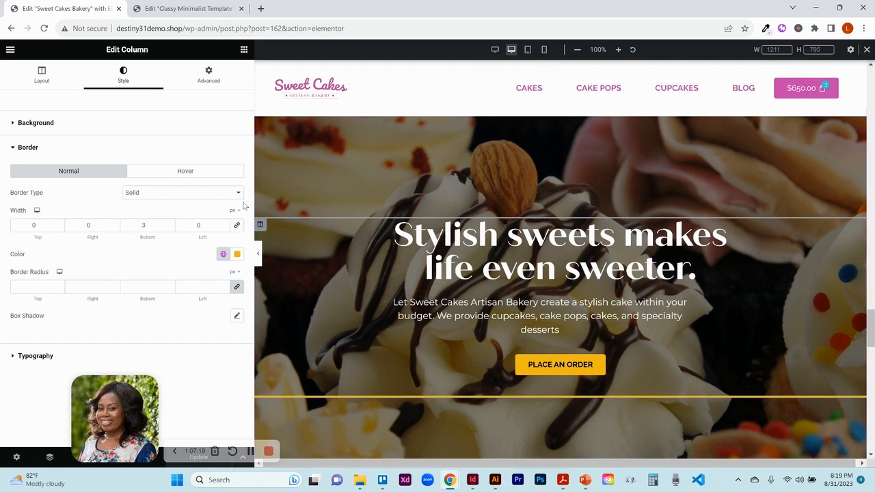
left_click(208, 77)
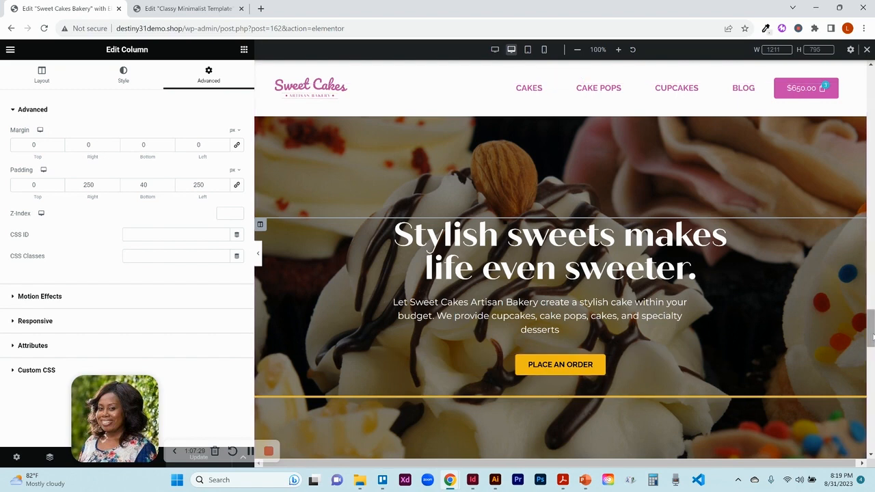
- Compare the bakery services section with the template's, inspecting the community column's background image
left_click_drag(872, 336, 872, 410)
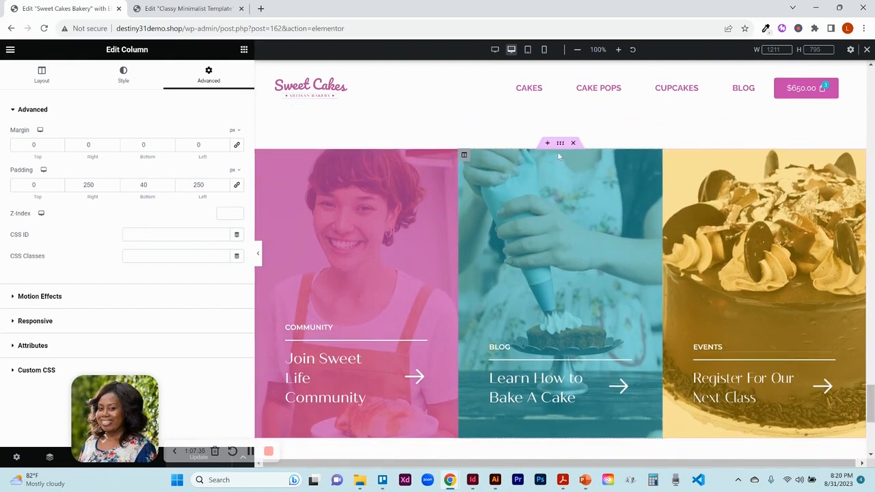
left_click(561, 144)
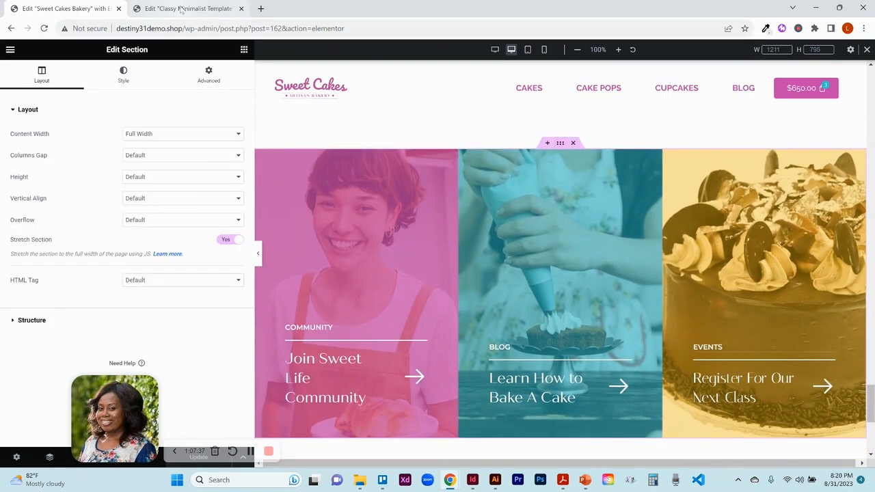
left_click(181, 9)
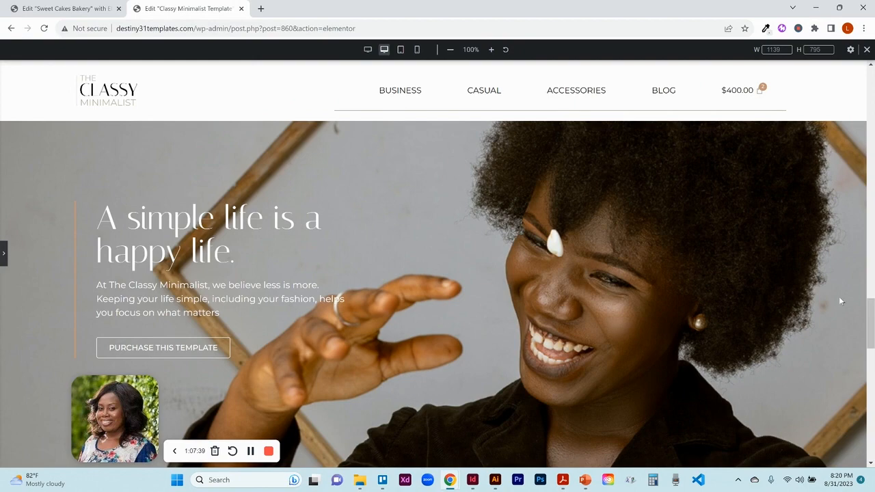
left_click_drag(871, 311, 871, 409)
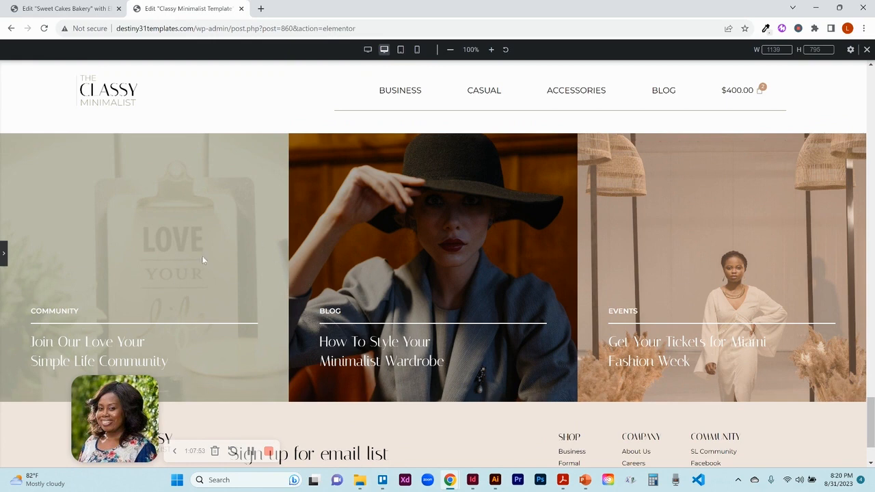
left_click(47, 7)
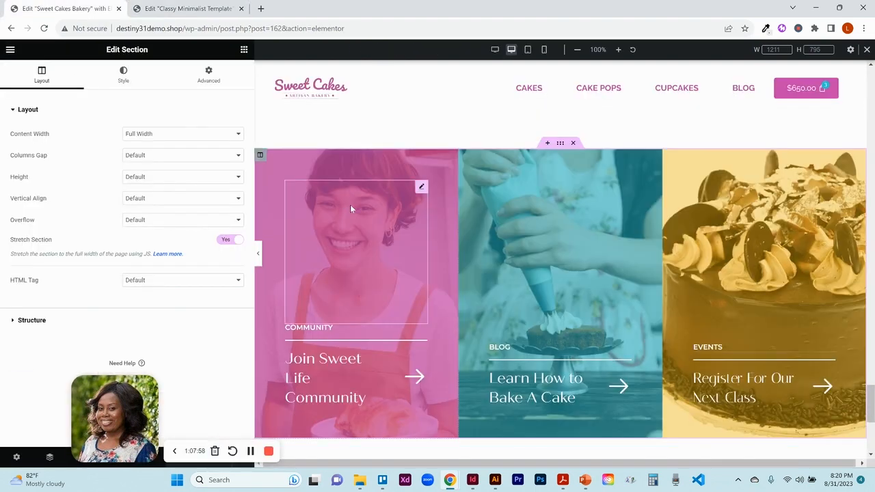
left_click(260, 156)
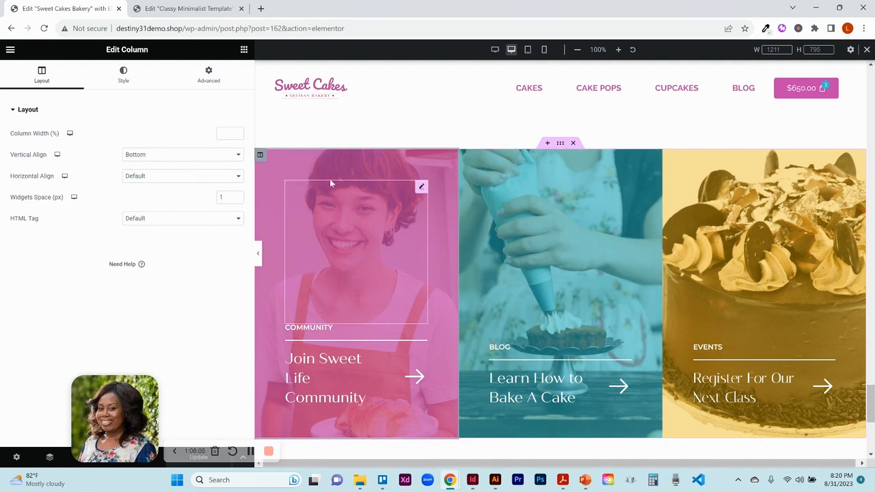
left_click(111, 83)
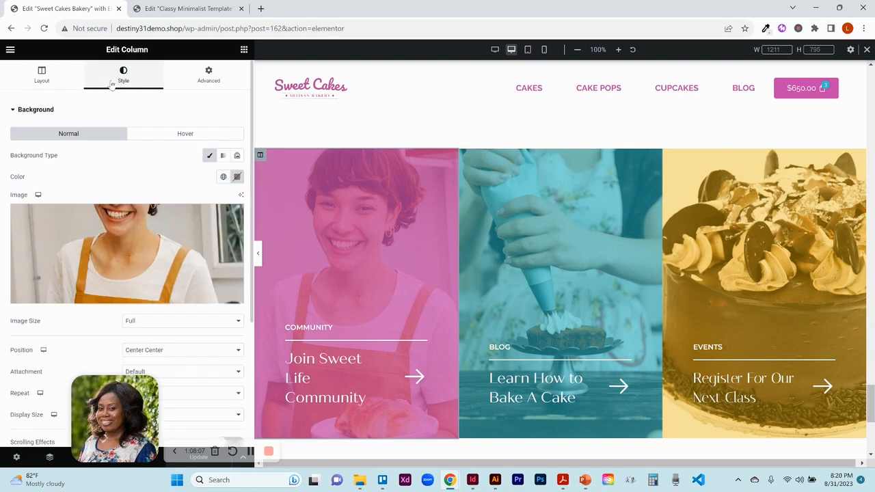
left_click(144, 243)
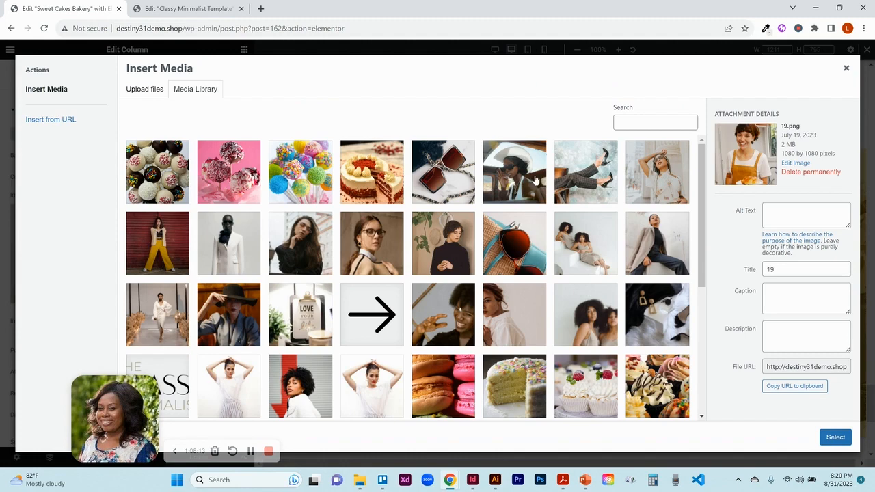
left_click(846, 68)
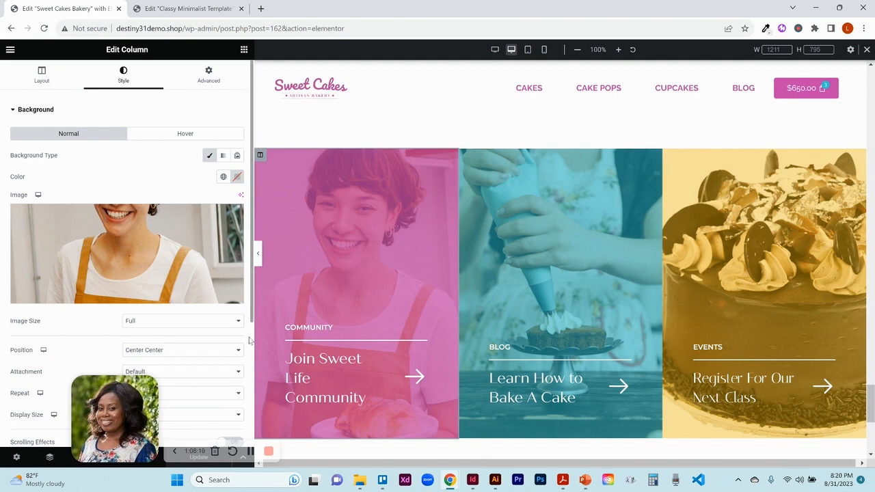
- Try switching the community column's background overlay to a gradient and back to classic
scroll(249, 339, "down", 3)
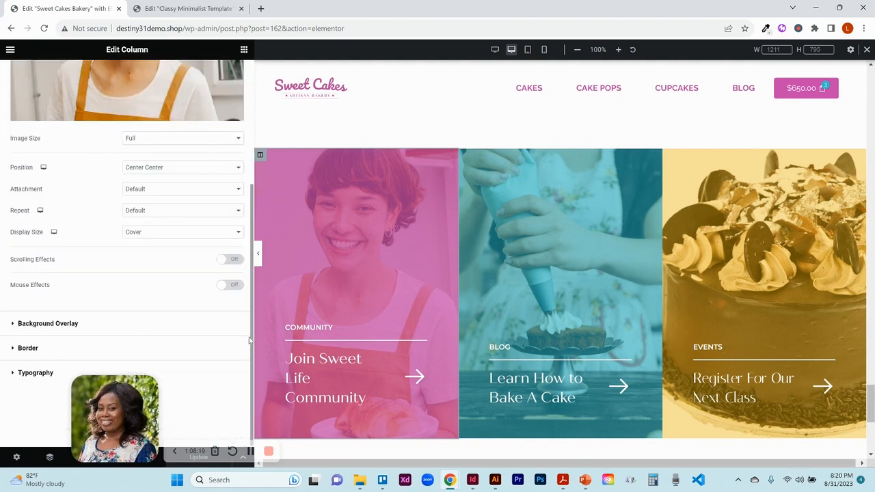
left_click(50, 329)
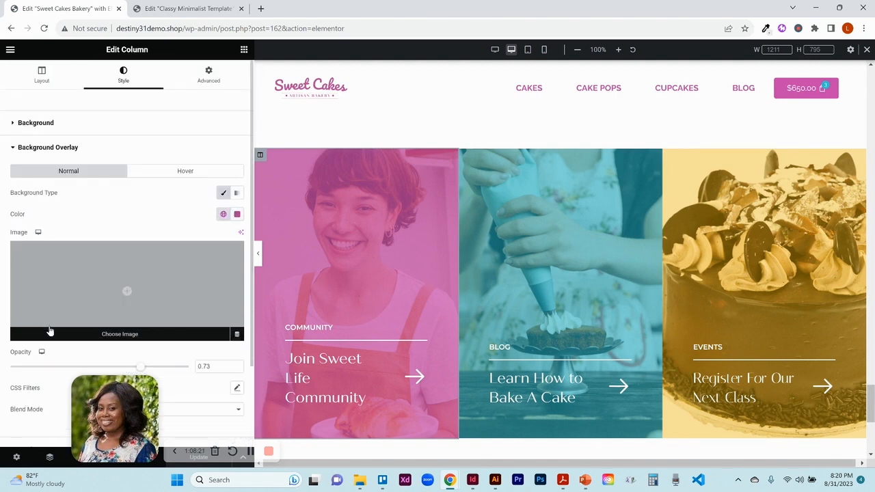
left_click(238, 193)
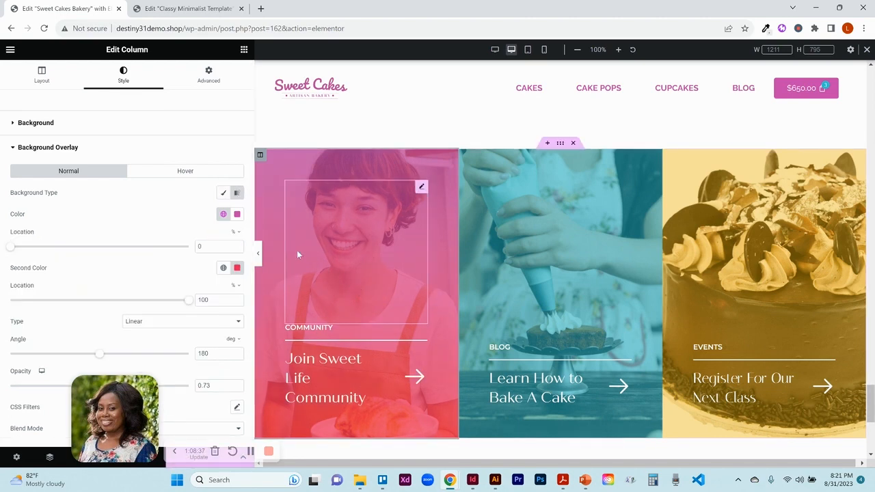
left_click(224, 194)
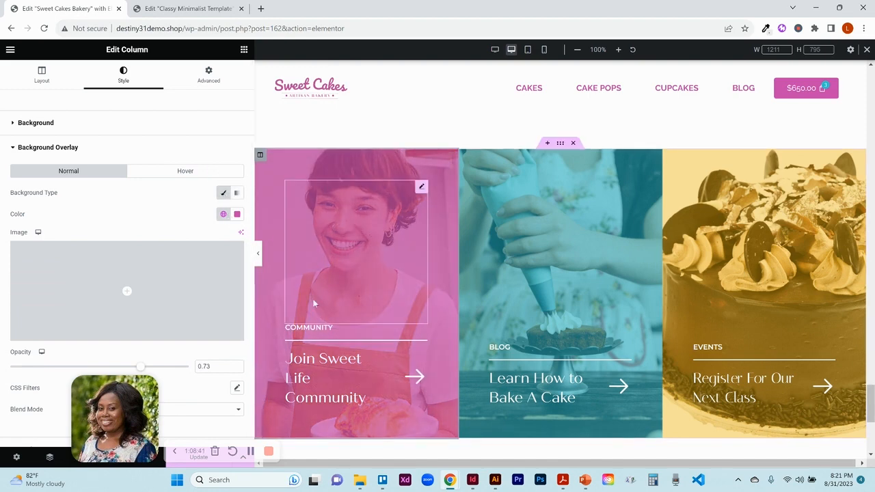
- Try moving the community column's spacer below its heading text
left_click(352, 274)
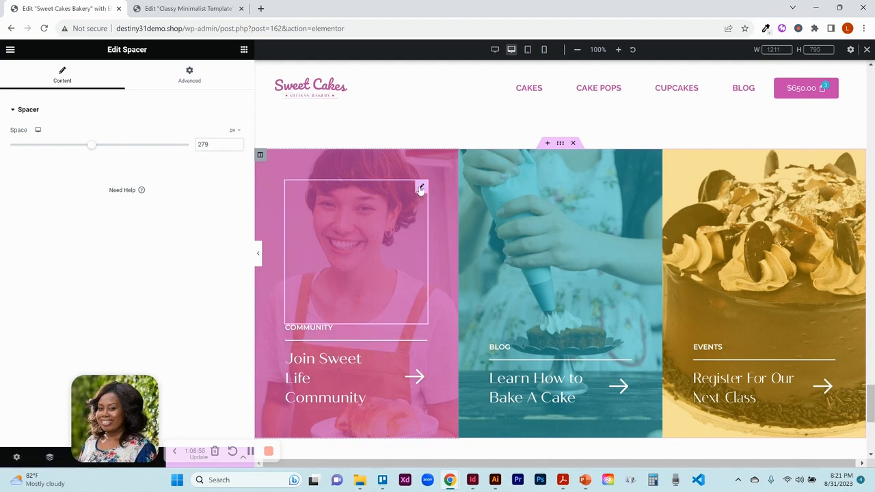
left_click_drag(420, 188, 348, 410)
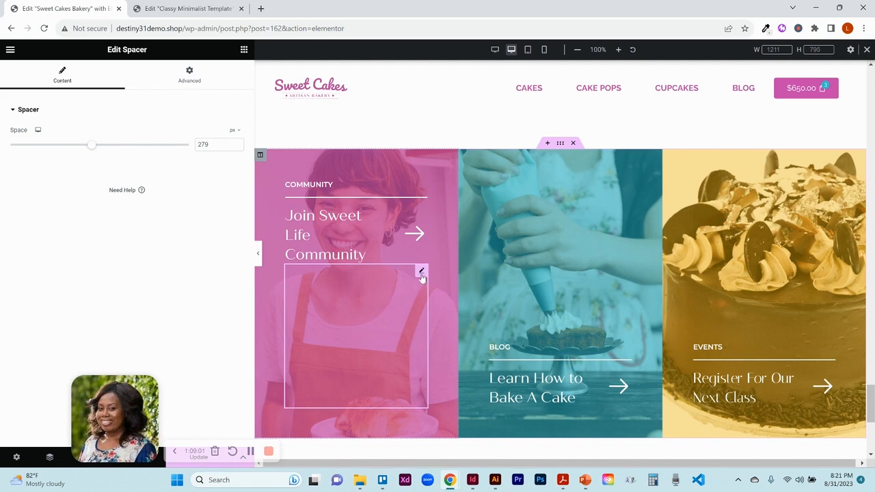
left_click_drag(421, 272, 336, 199)
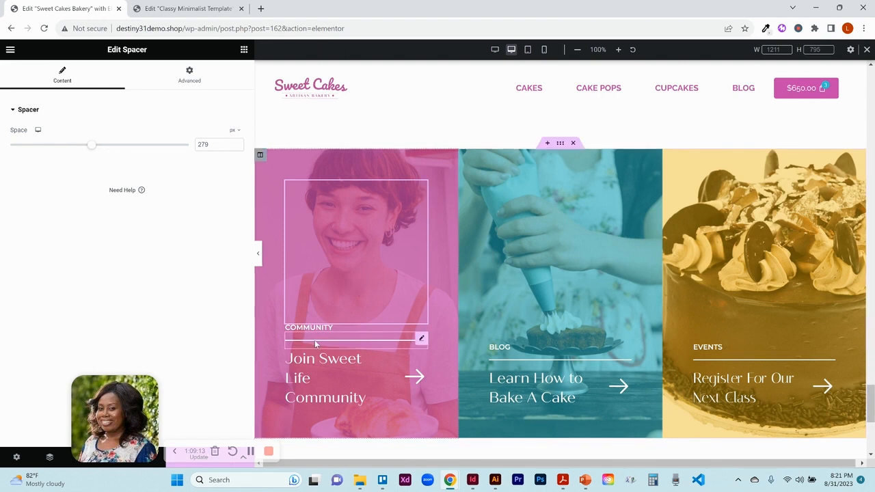
- Inspect the links on the community column's heading, title and arrow icon
left_click(422, 331)
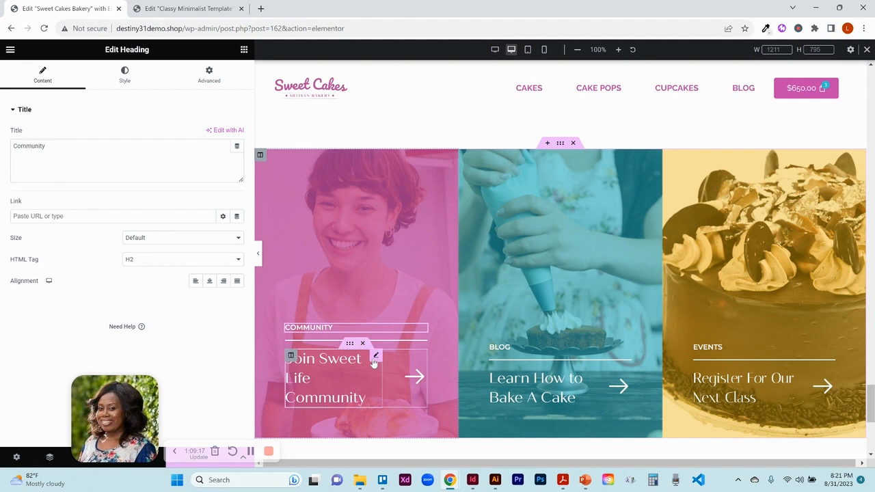
left_click(288, 358)
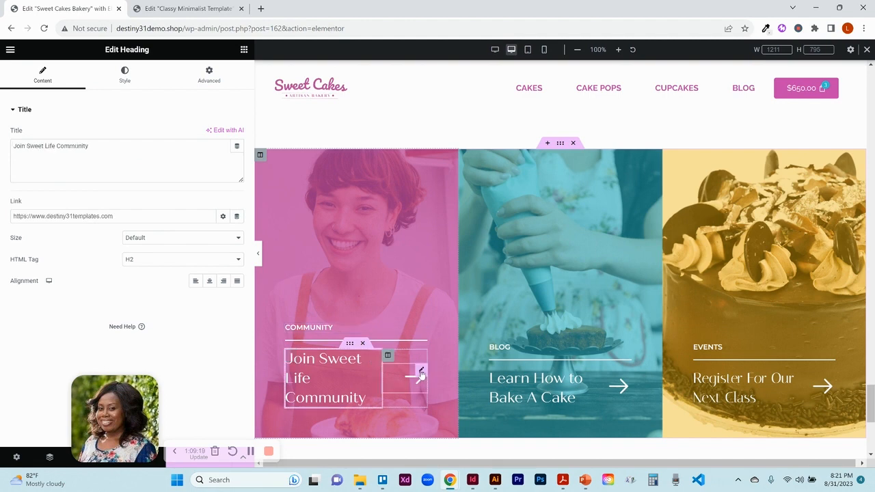
left_click(421, 373)
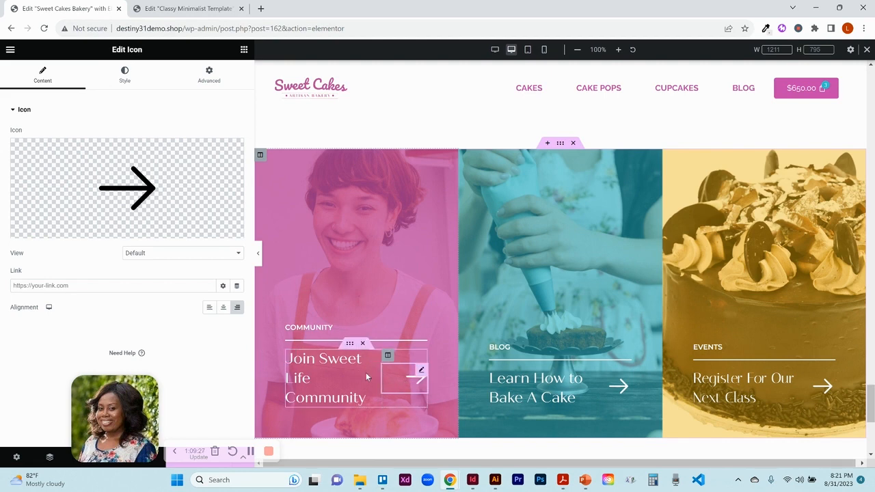
left_click(71, 288)
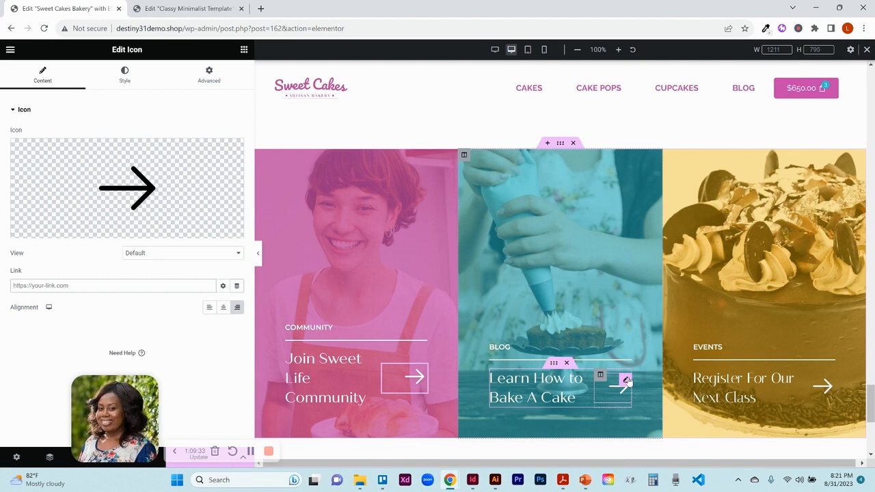
- Link the blog column's arrow icon to the Blog Main Page
left_click(626, 382)
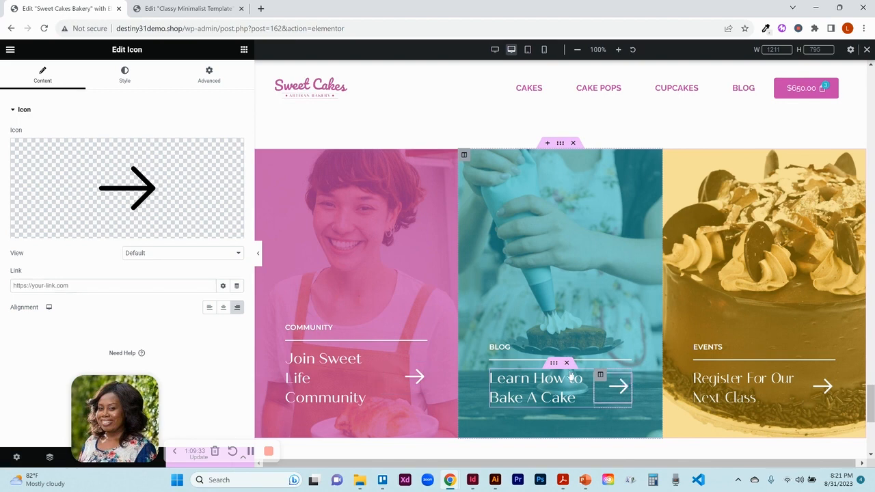
left_click(152, 289)
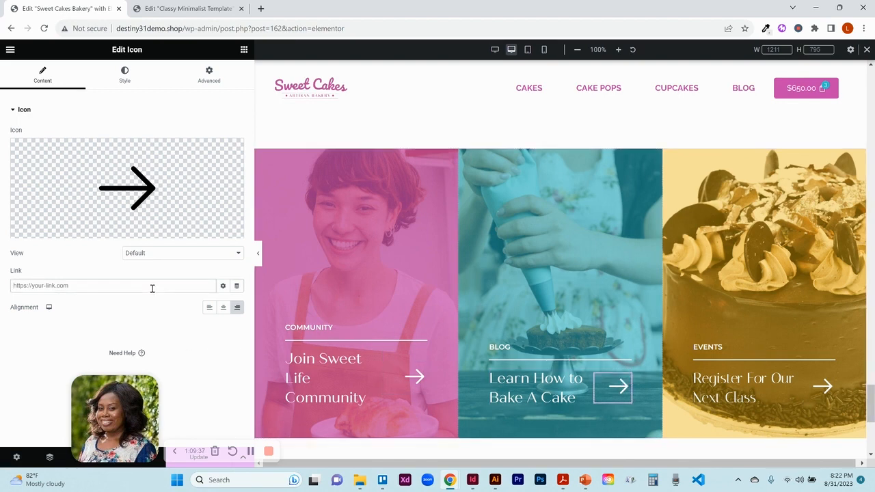
type("blog")
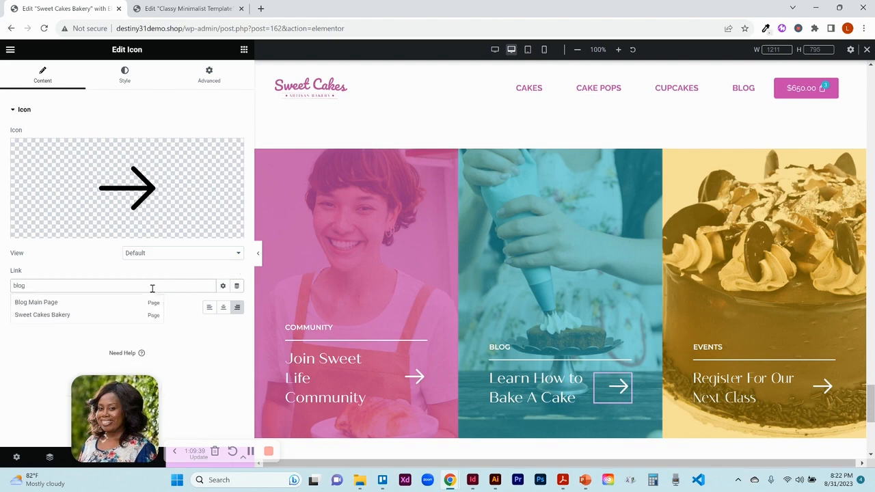
left_click(75, 303)
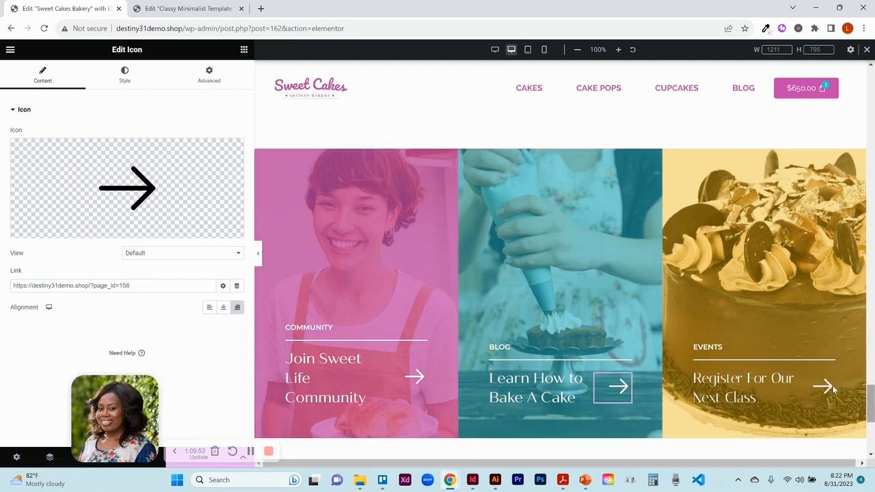
- Try to open the footer for editing, discarding the unsaved page changes
left_click_drag(870, 403, 872, 438)
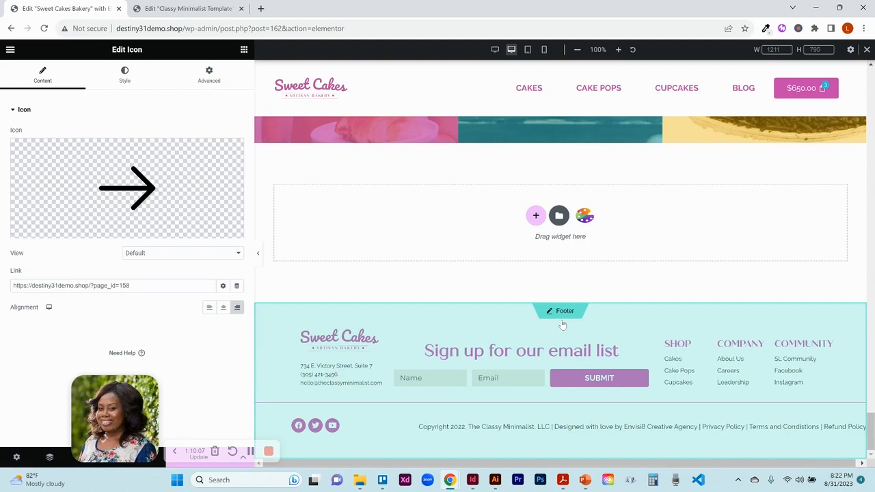
left_click(562, 316)
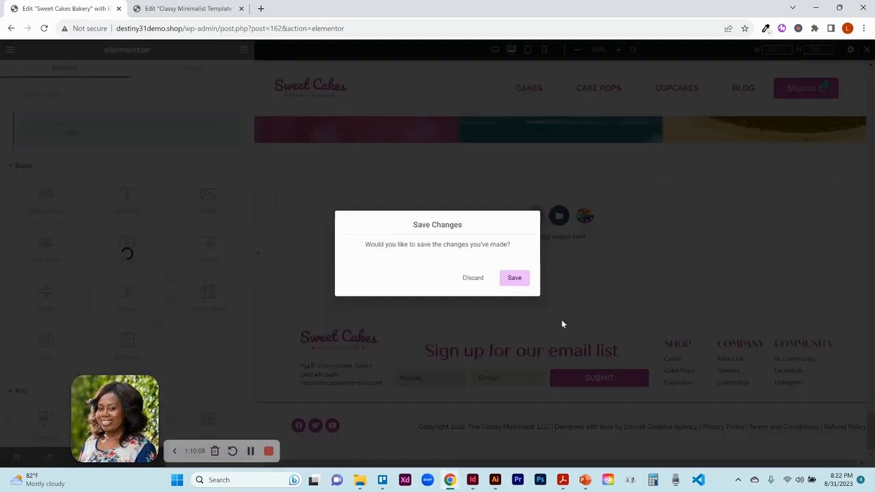
left_click(472, 282)
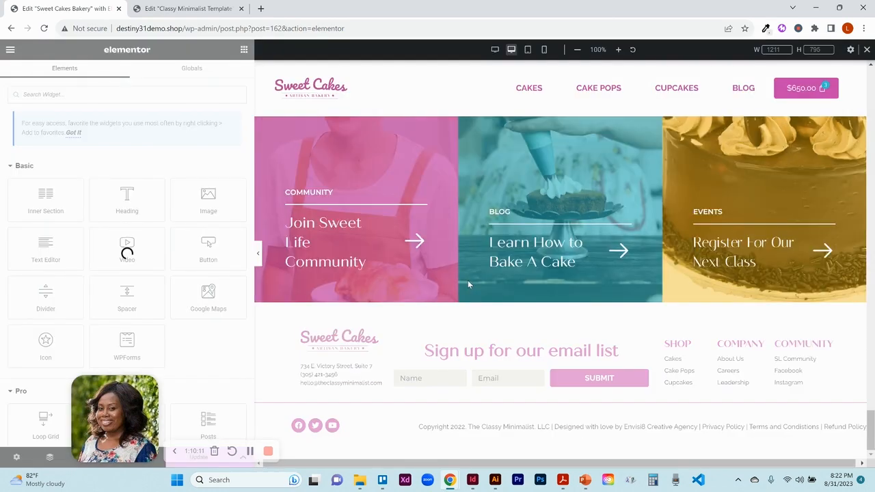
- Examine the template's services section and footer in its editor
left_click(209, 9)
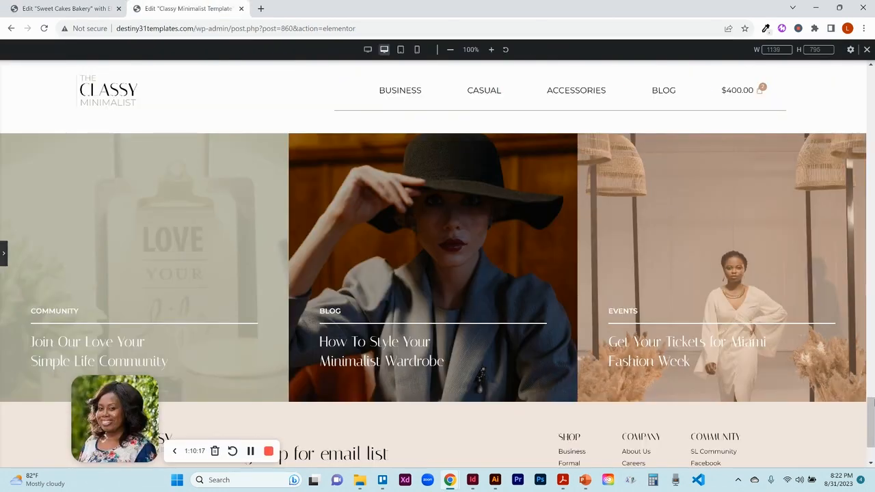
left_click_drag(872, 416, 872, 430)
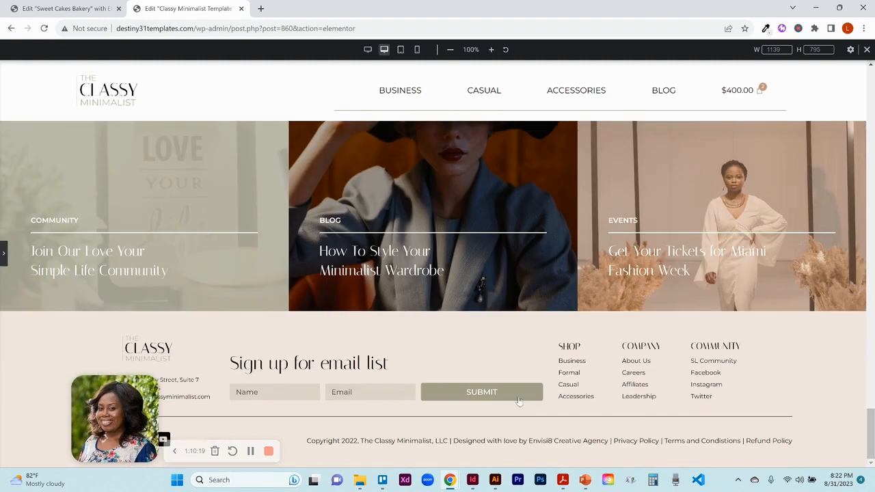
left_click(2, 256)
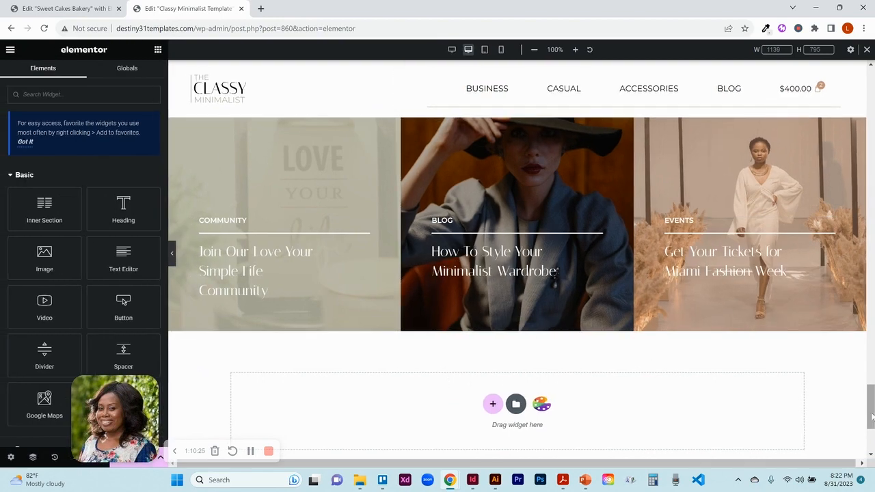
scroll(872, 419, "down", 3)
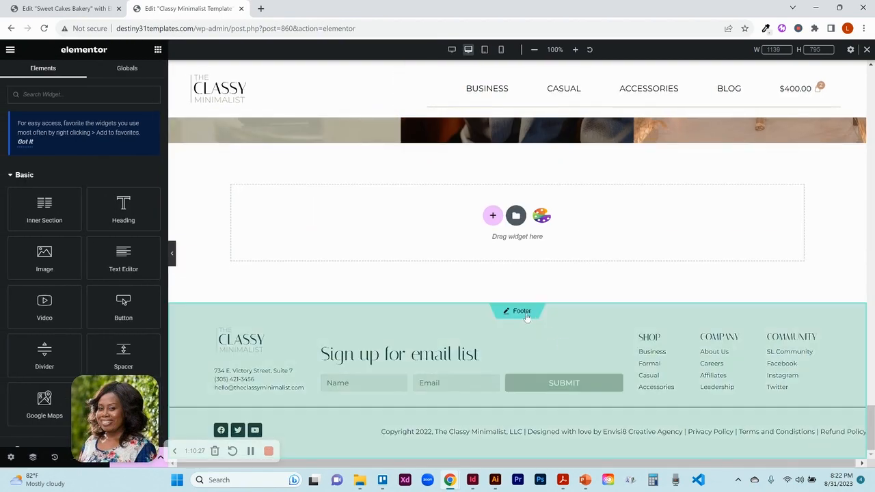
- Open the template's footer for editing, discarding the unsaved changes
left_click(526, 314)
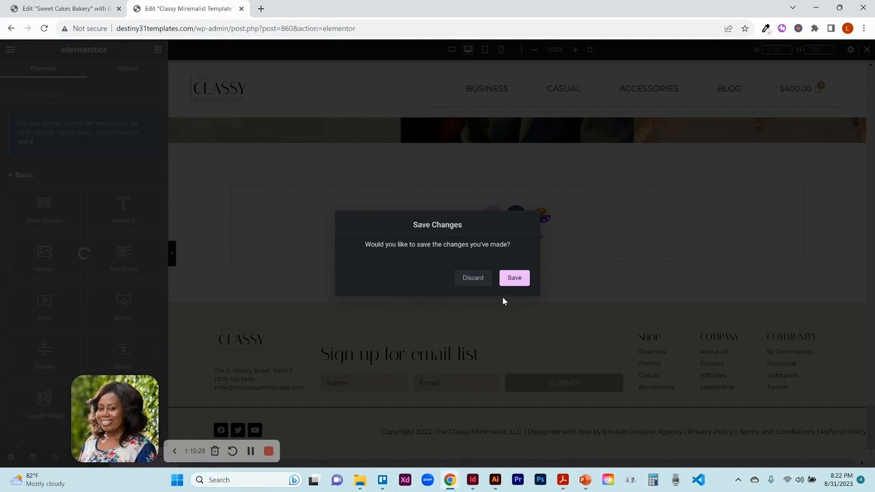
left_click(473, 278)
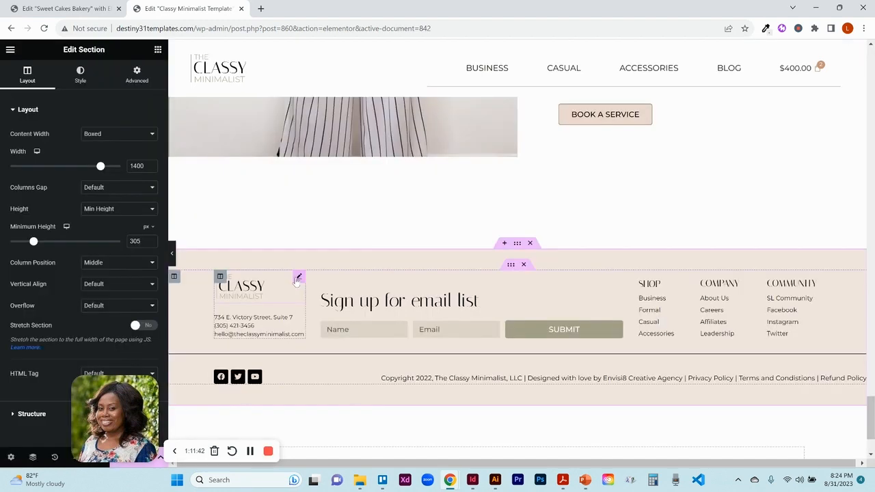
- Inspect the footer logo's image settings and the contact list's address, phone and email items and links
left_click(298, 278)
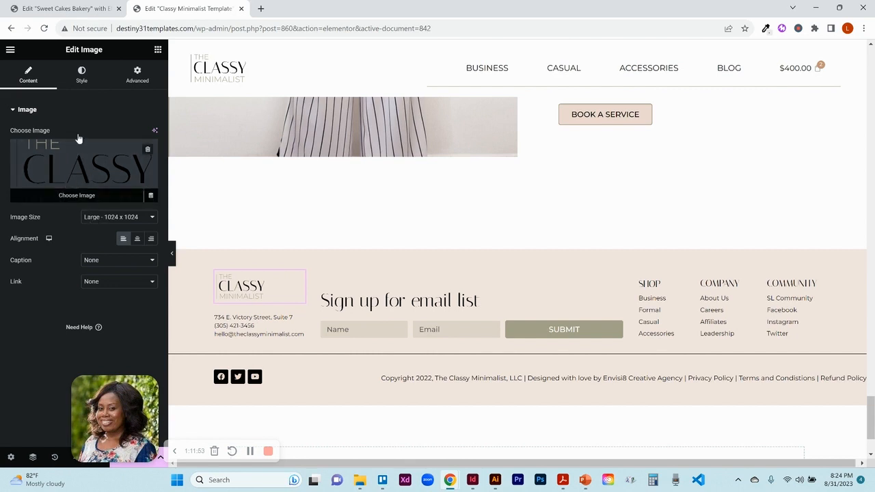
left_click(81, 79)
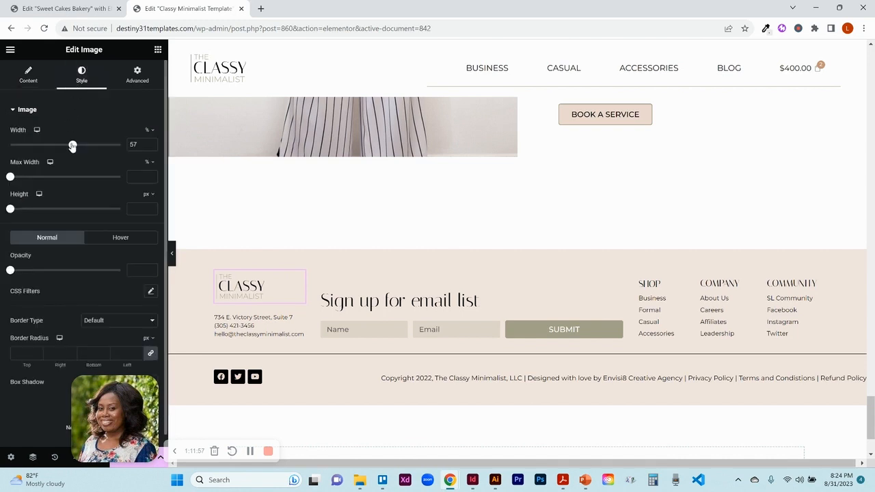
left_click(38, 82)
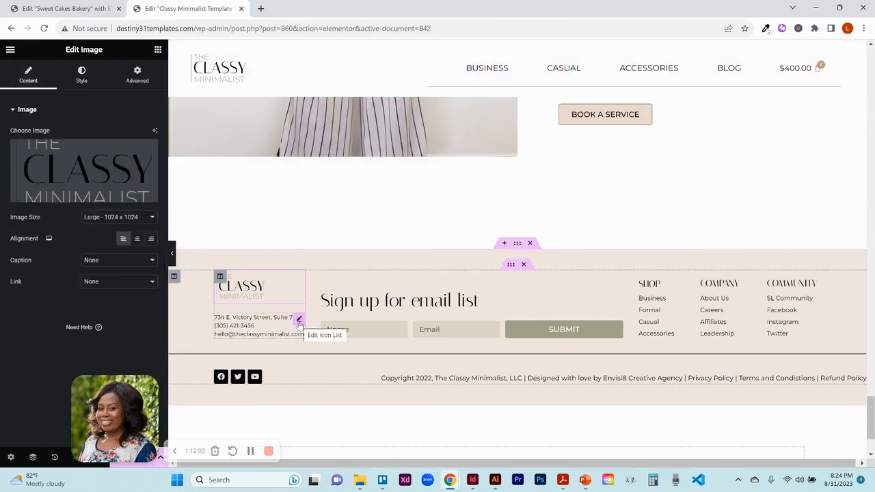
left_click(299, 323)
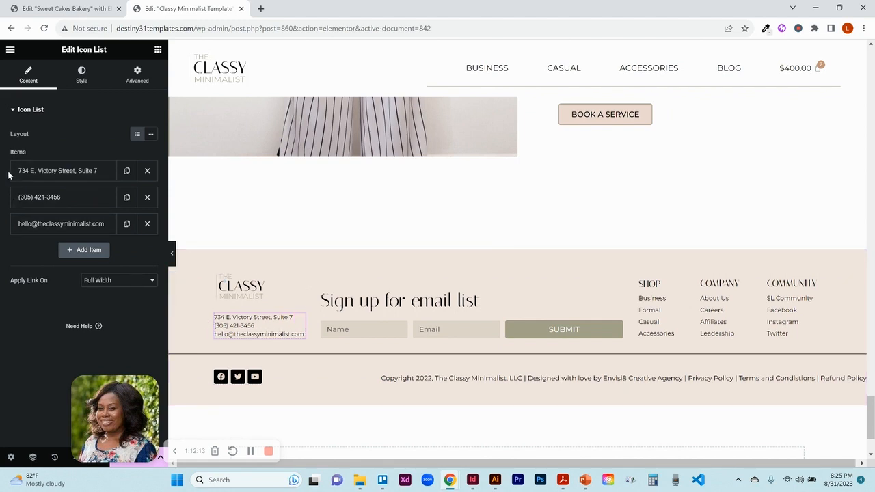
left_click(57, 171)
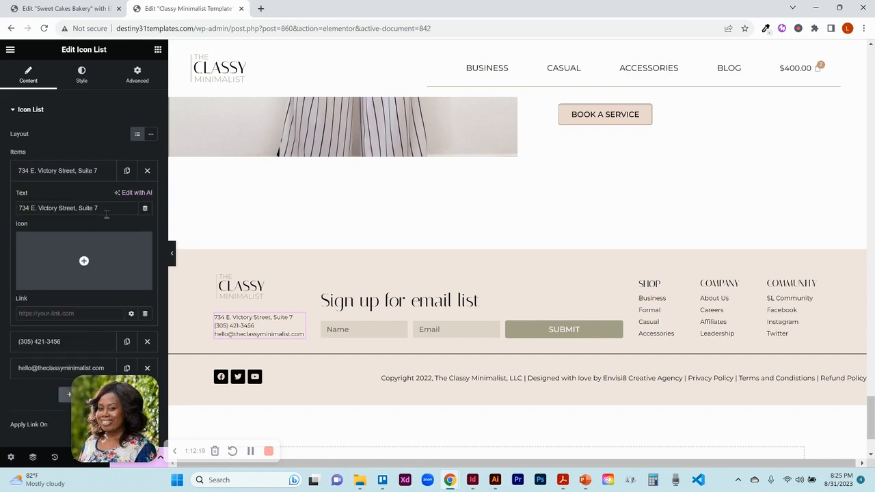
mouse_move(81, 260)
left_click(27, 342)
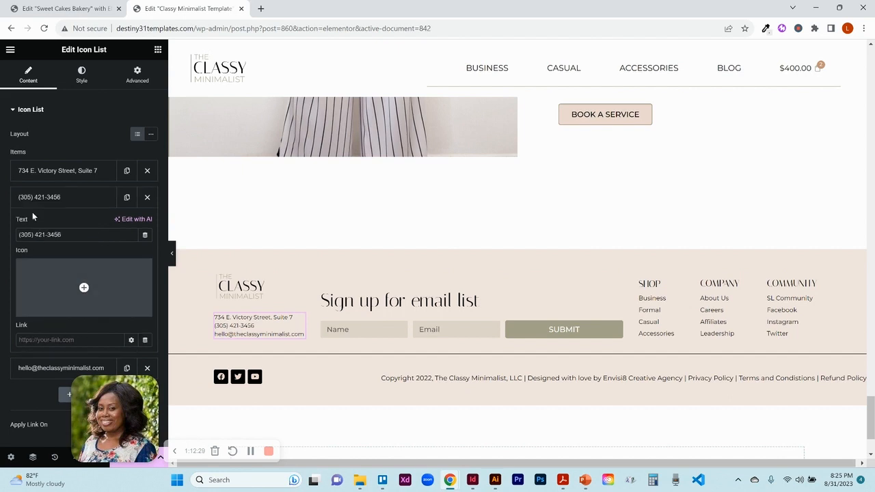
left_click(40, 369)
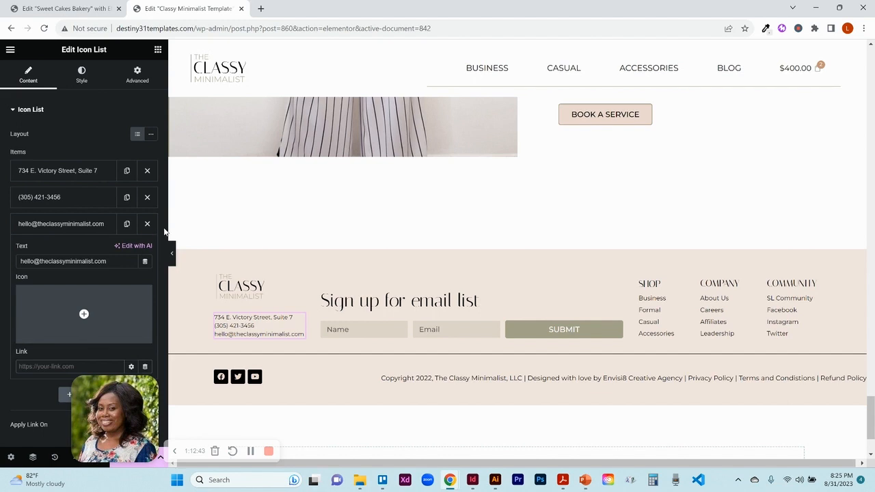
left_click(53, 366)
left_click_drag(126, 424, 664, 428)
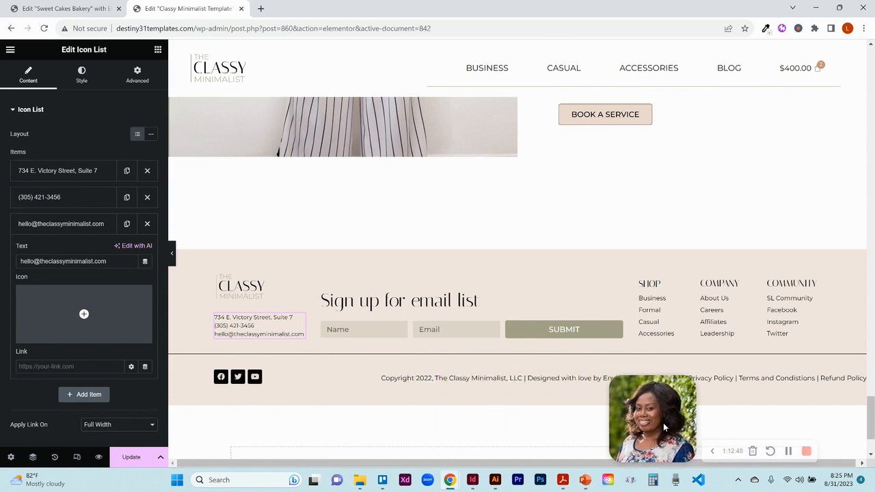
left_click(713, 453)
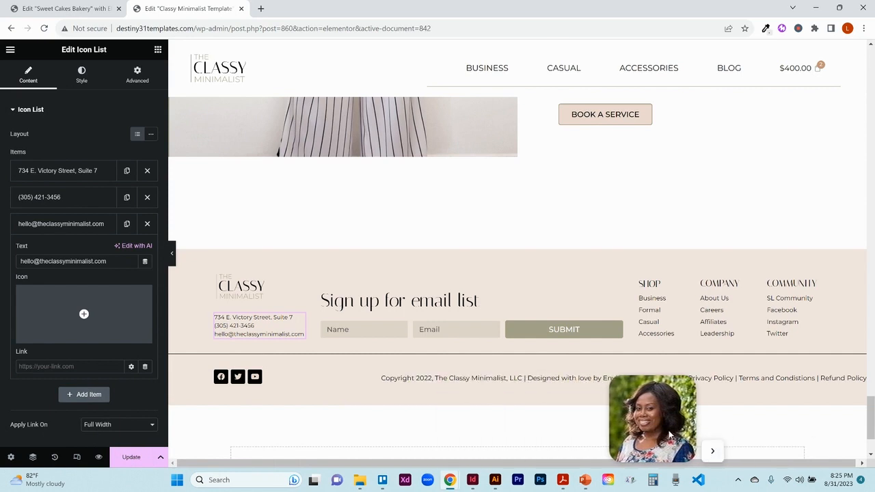
left_click_drag(674, 437, 790, 438)
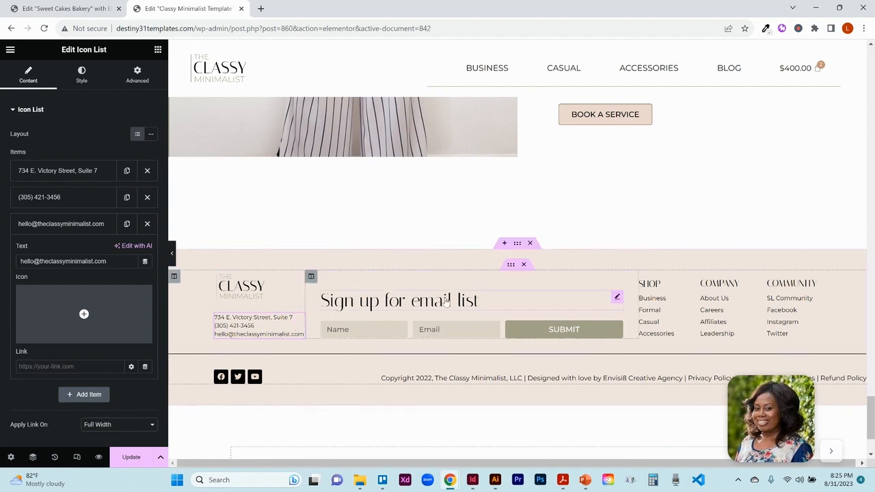
- Inspect the sign-up heading and form fields, duplicating the Email field and deleting the copy
left_click(617, 298)
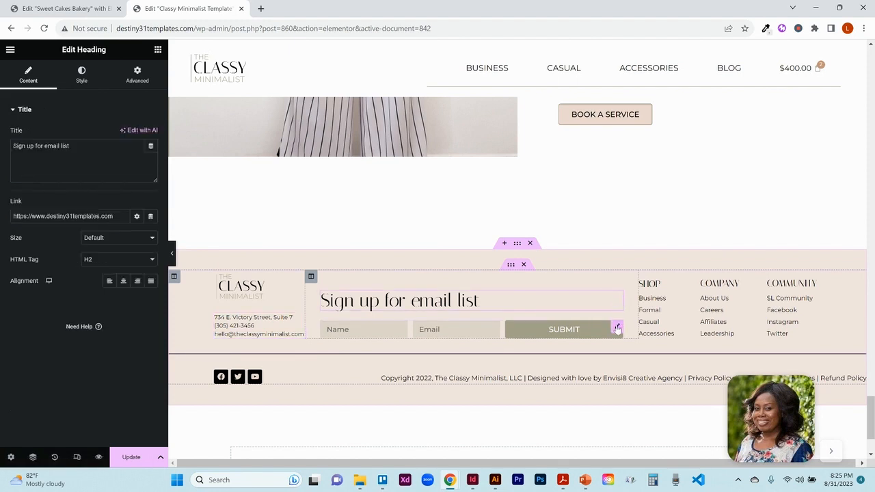
left_click(617, 329)
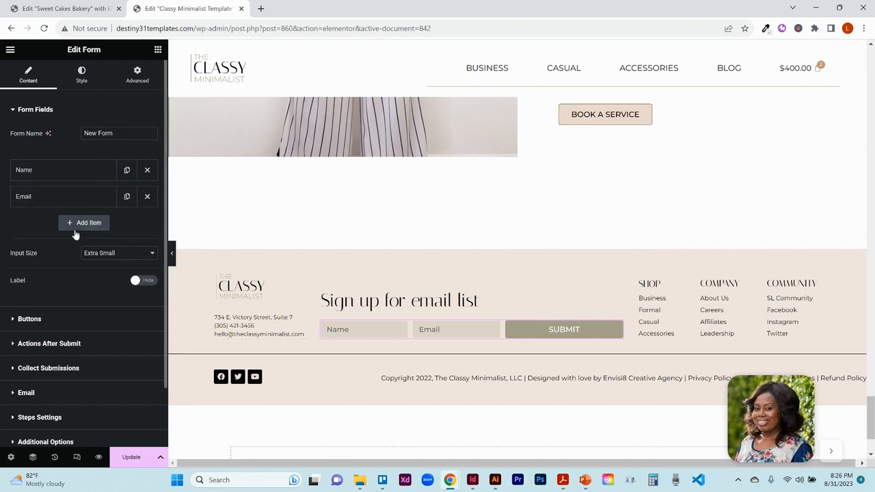
left_click(127, 197)
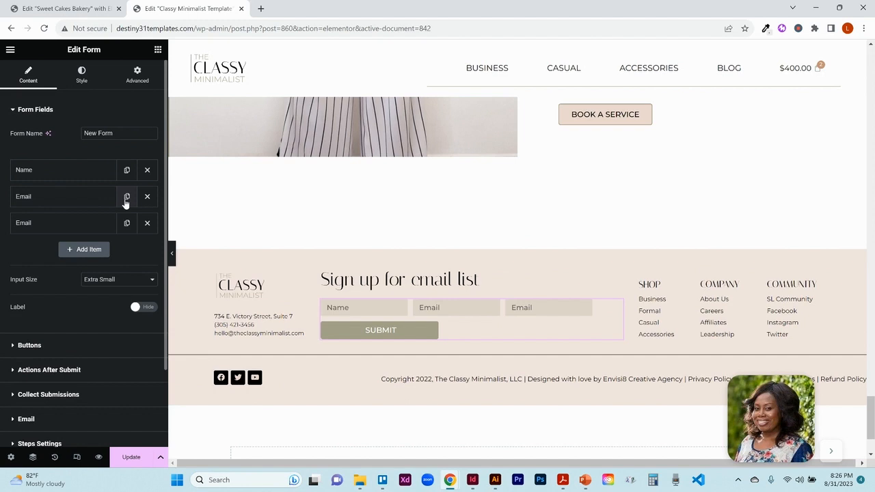
left_click(147, 222)
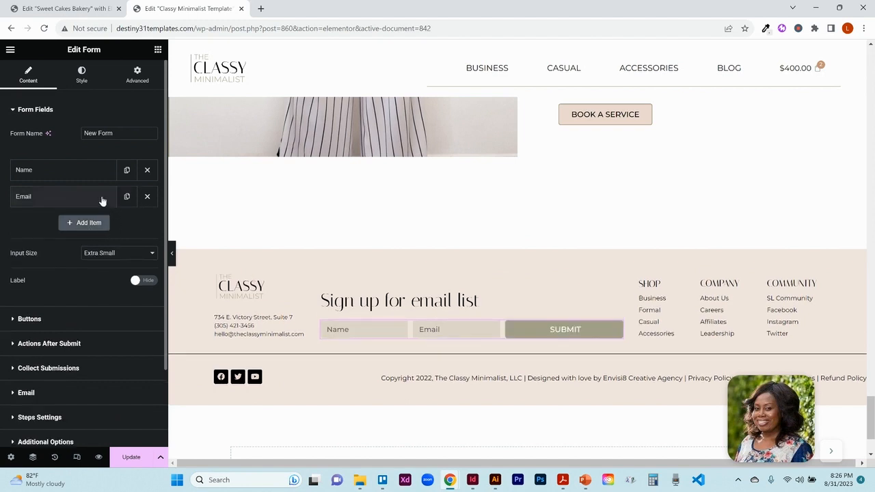
- Examine the Name and Email field settings and toggle the form's field labels on and off
left_click(82, 179)
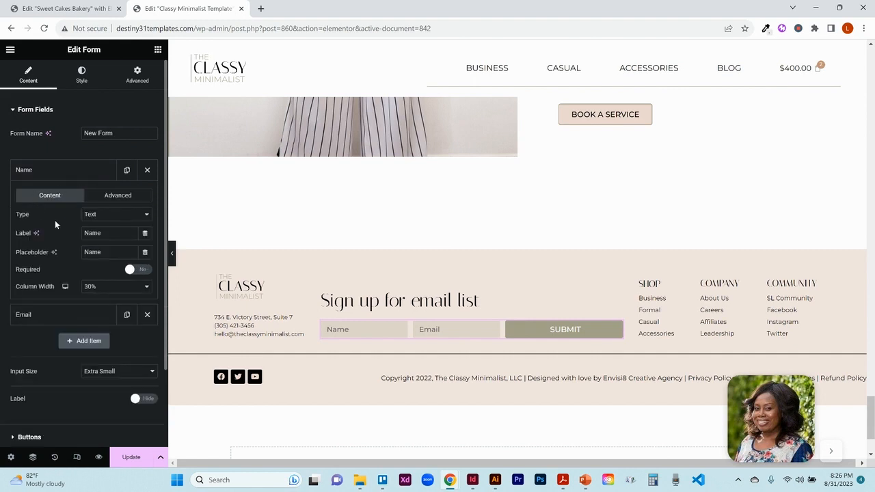
left_click(110, 220)
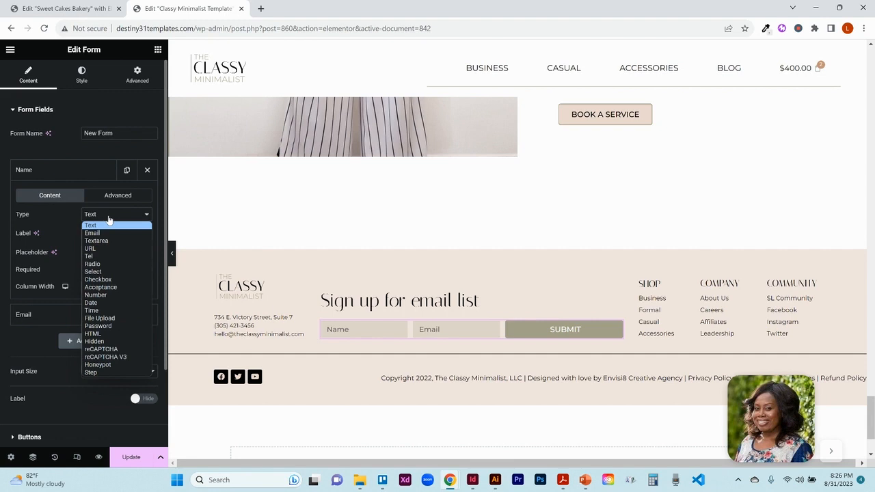
left_click(109, 220)
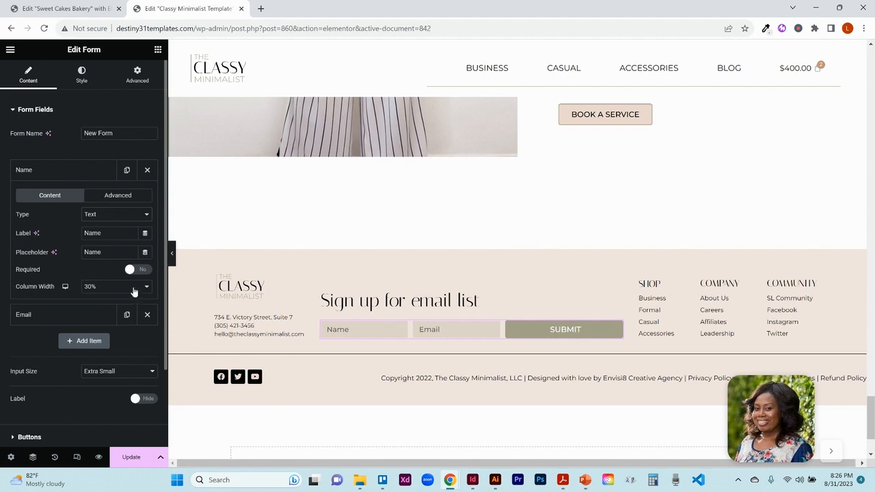
left_click(103, 318)
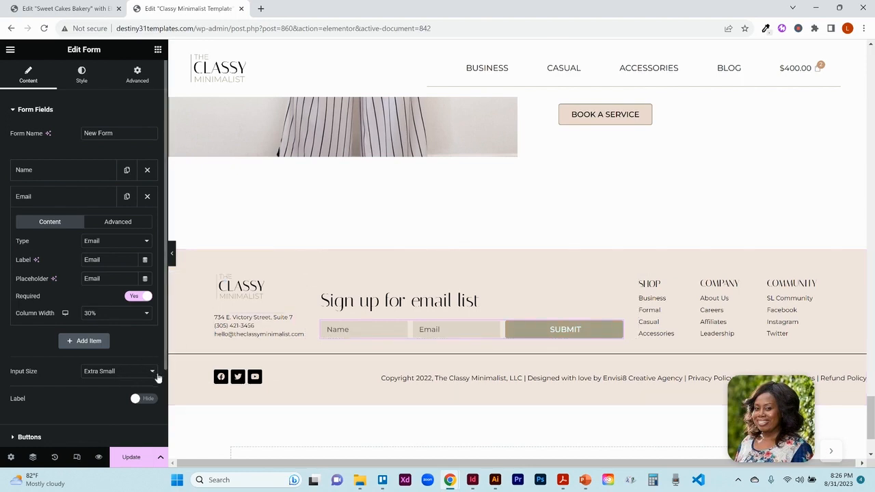
scroll(165, 387, "down", 3)
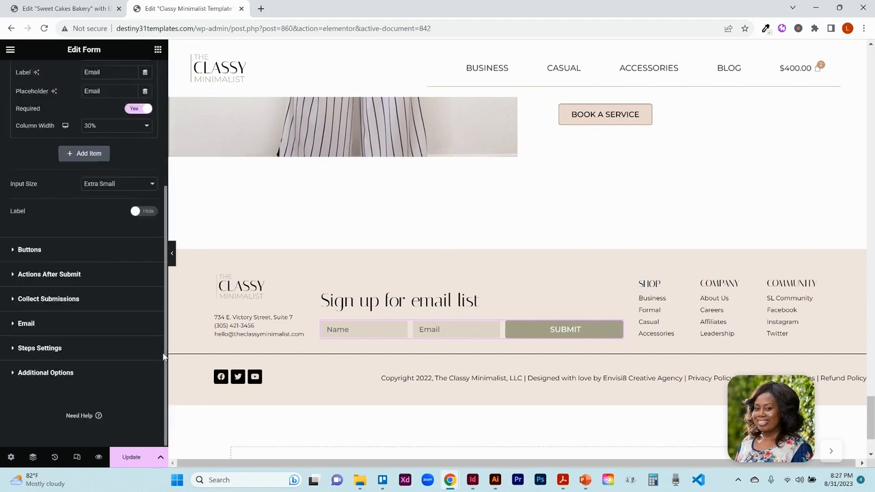
left_click_drag(165, 357, 165, 318)
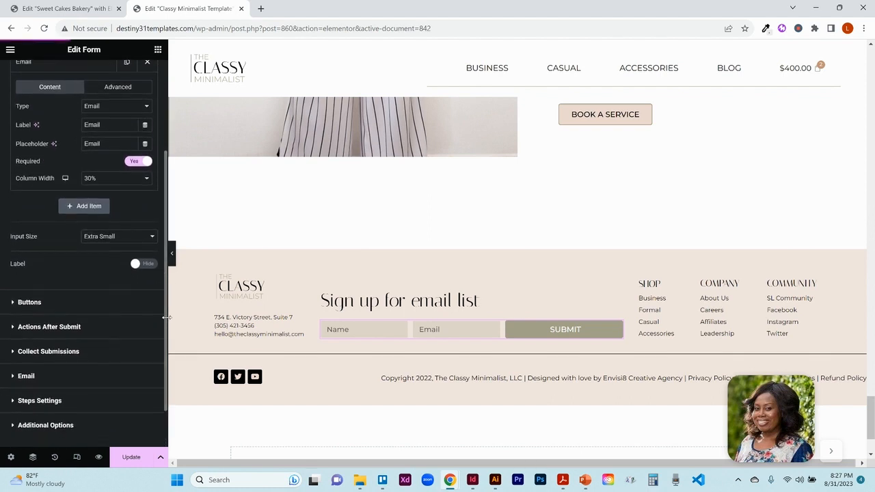
left_click(145, 265)
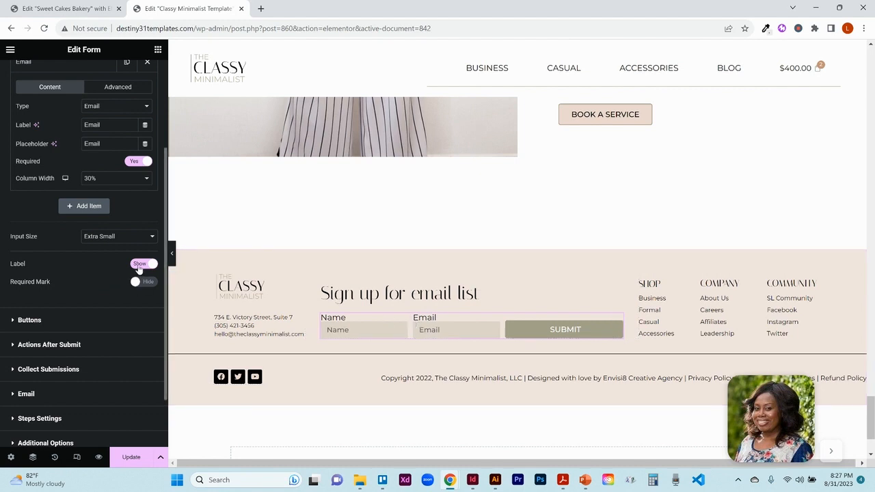
left_click(140, 265)
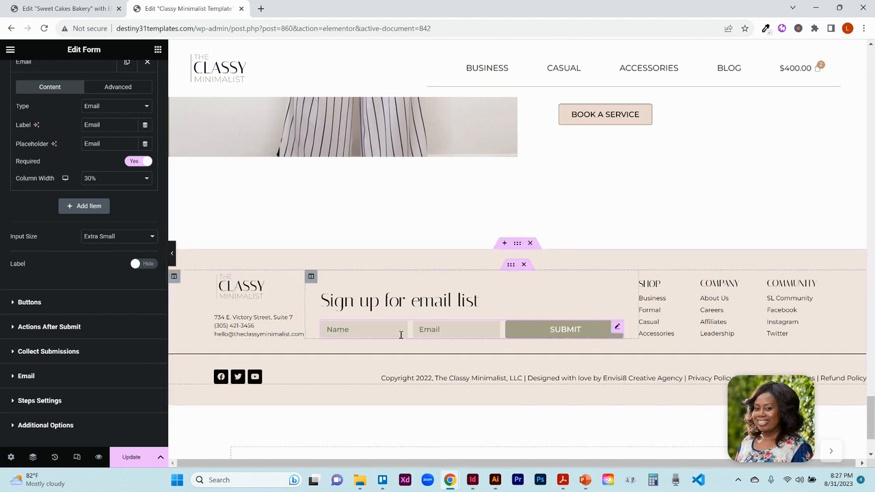
- Try the submit button's column width at 100%, 40% and 33%, returning it to 40%
left_click(82, 303)
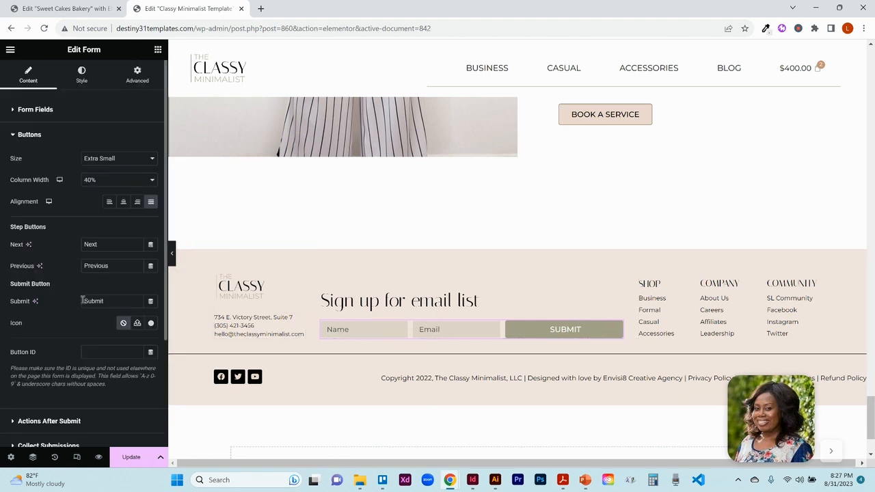
left_click(119, 181)
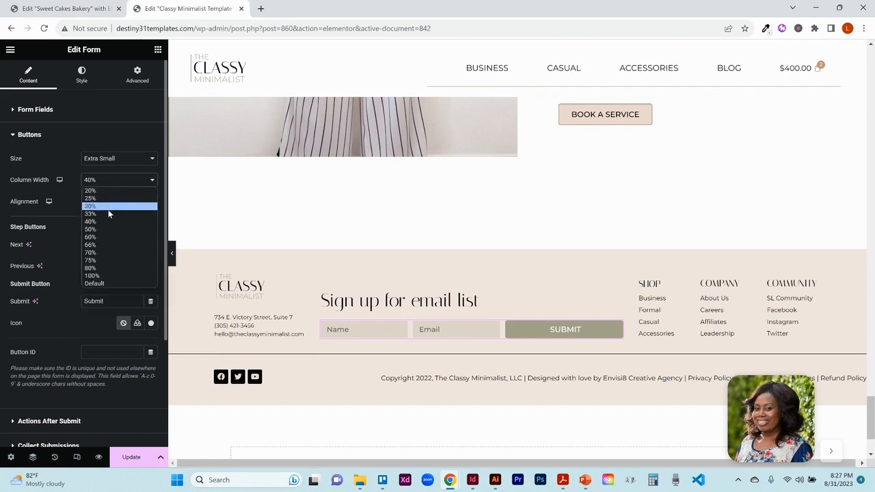
left_click(105, 276)
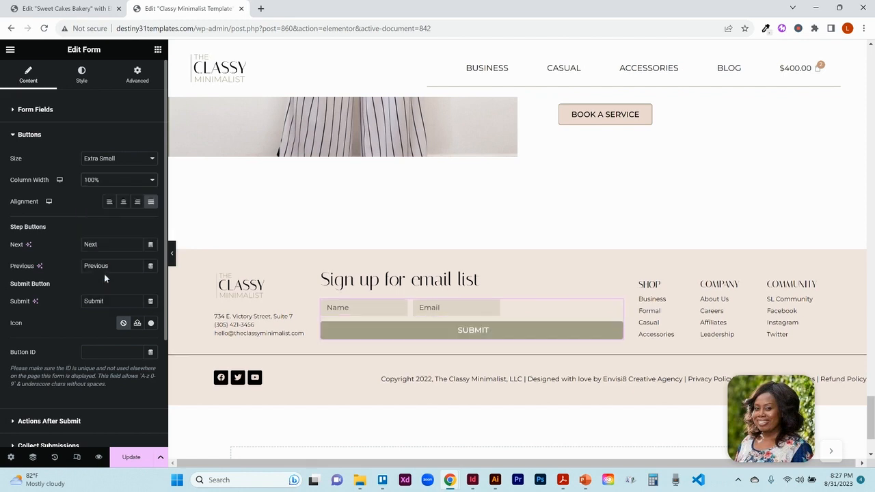
left_click(102, 183)
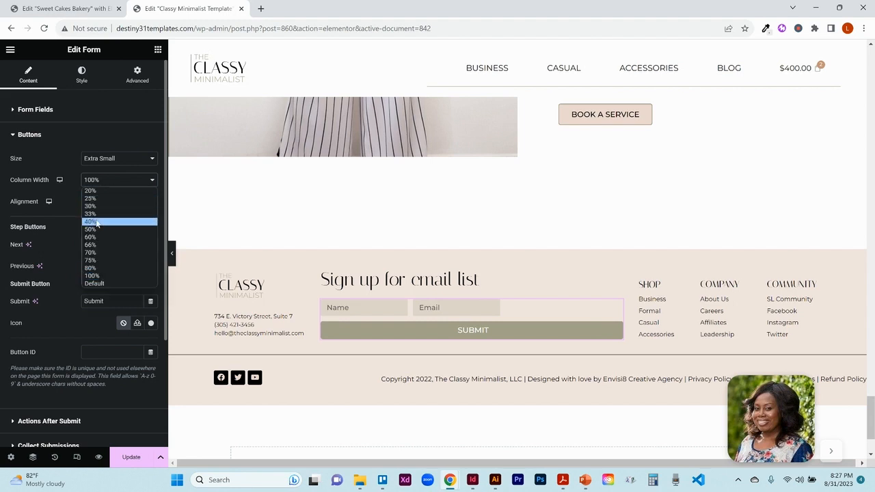
left_click(96, 223)
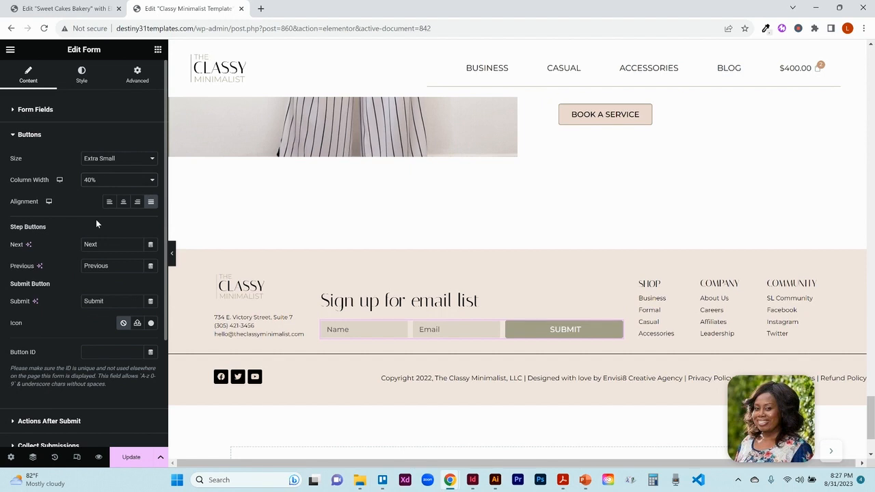
left_click(96, 183)
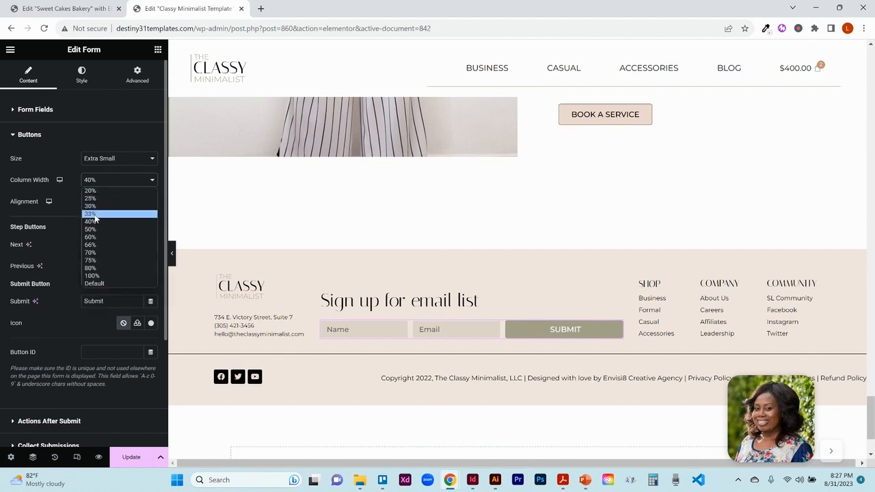
left_click(95, 215)
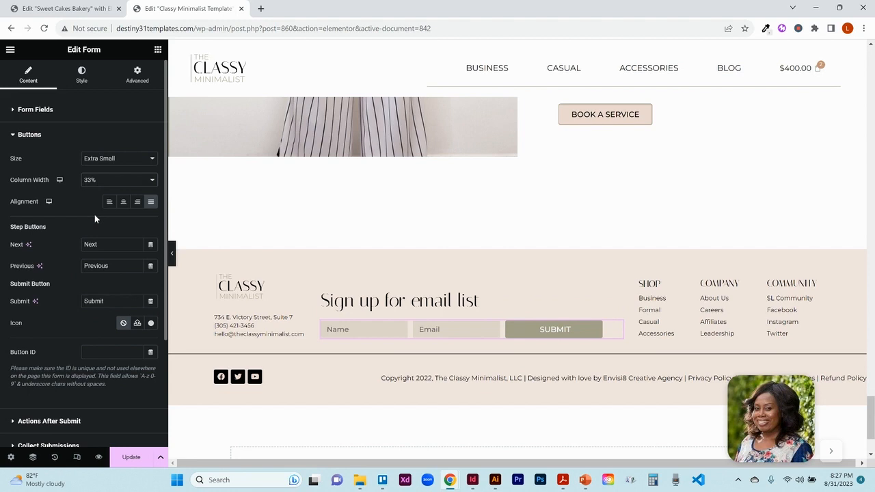
left_click(96, 184)
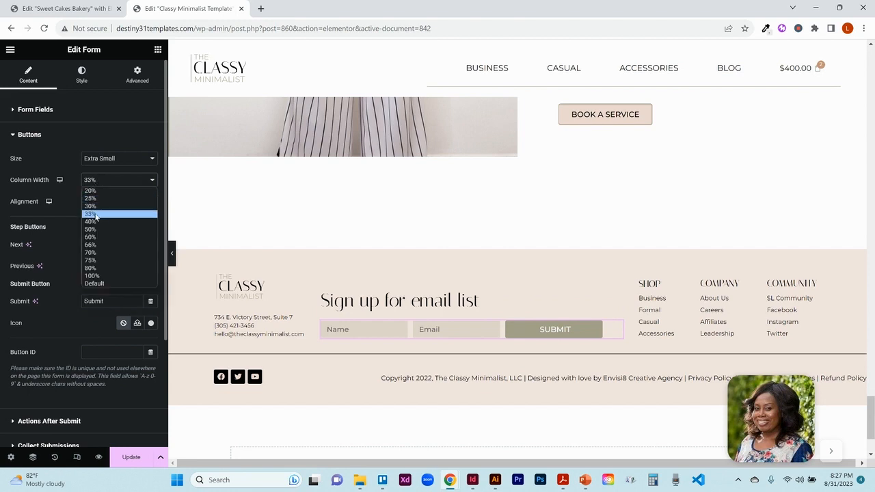
left_click(96, 223)
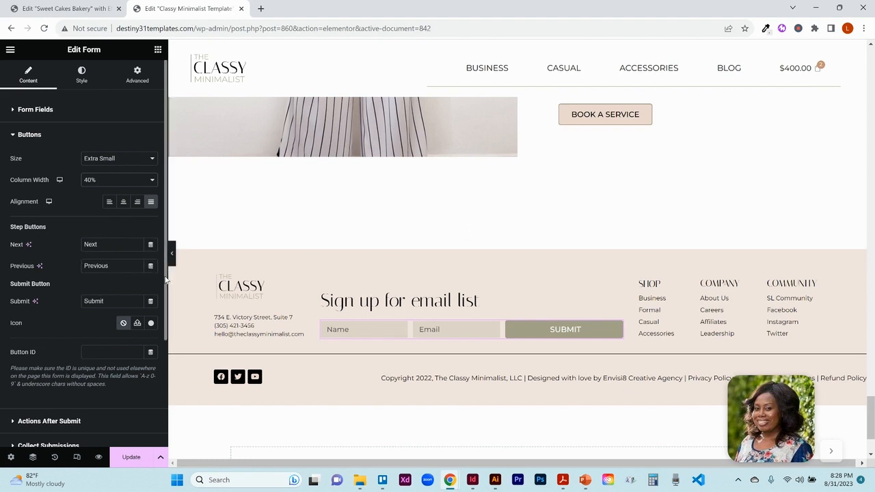
- Align the sign-up form's submit button to the right
left_click_drag(166, 280, 164, 304)
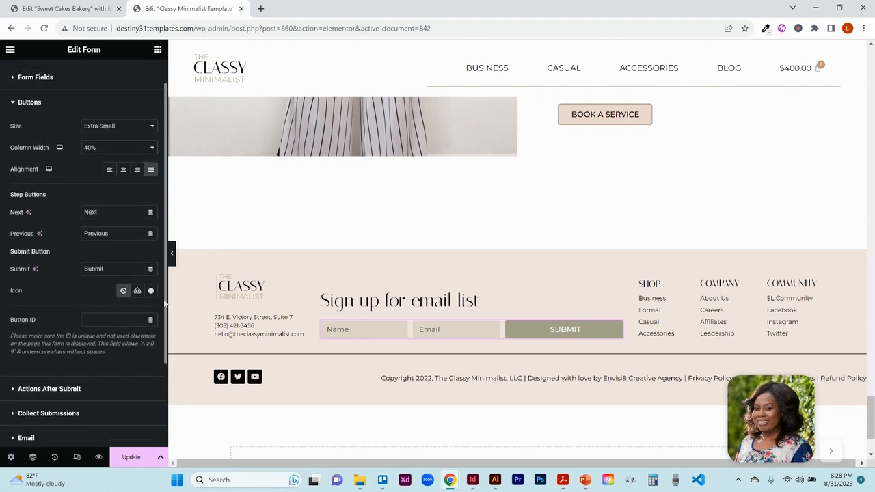
left_click(137, 171)
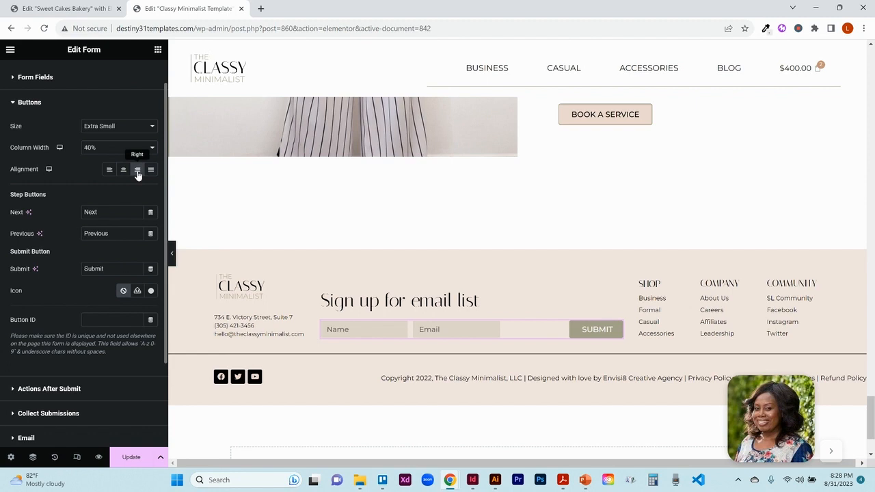
- Try the sign-up form's submit button alignment as center, left and then justified
left_click(125, 172)
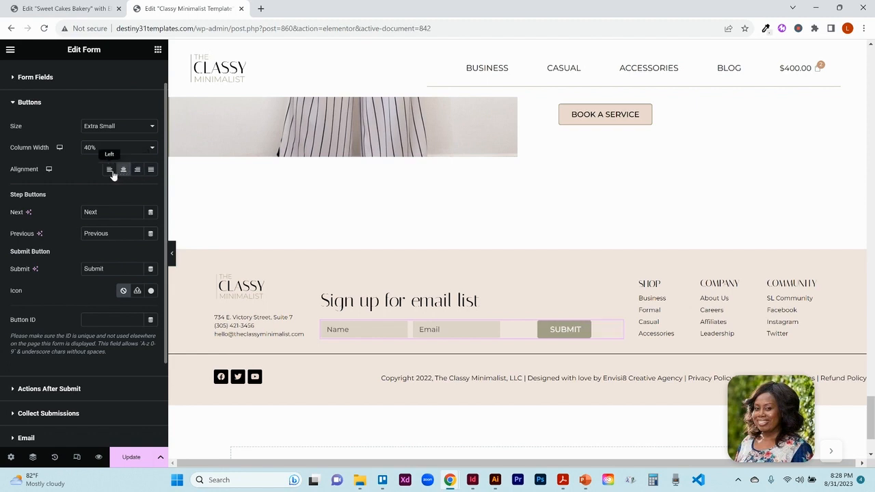
left_click(111, 172)
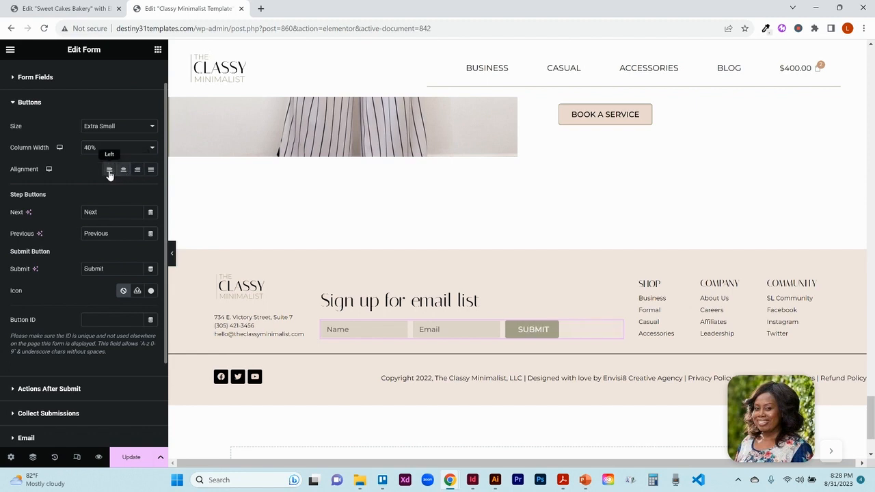
left_click(151, 171)
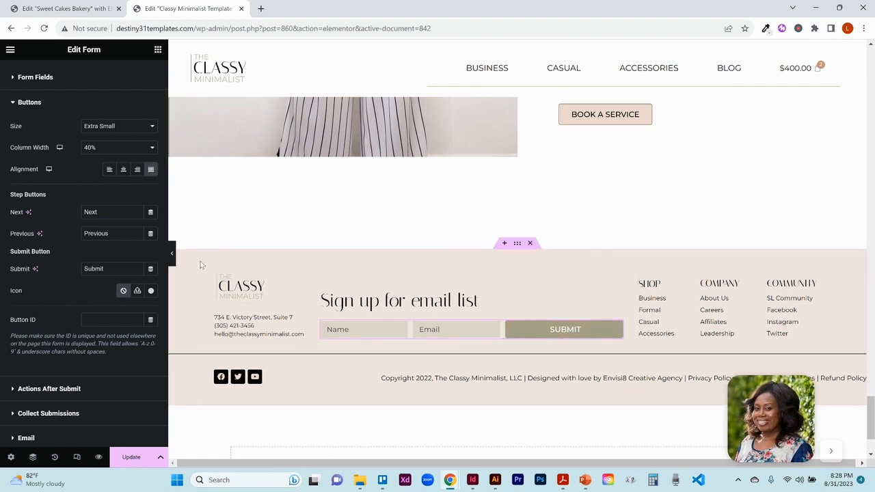
- Review the form's Actions After Submit, Collect Submissions, Email, Steps Settings and Additional Options sections
left_click(62, 390)
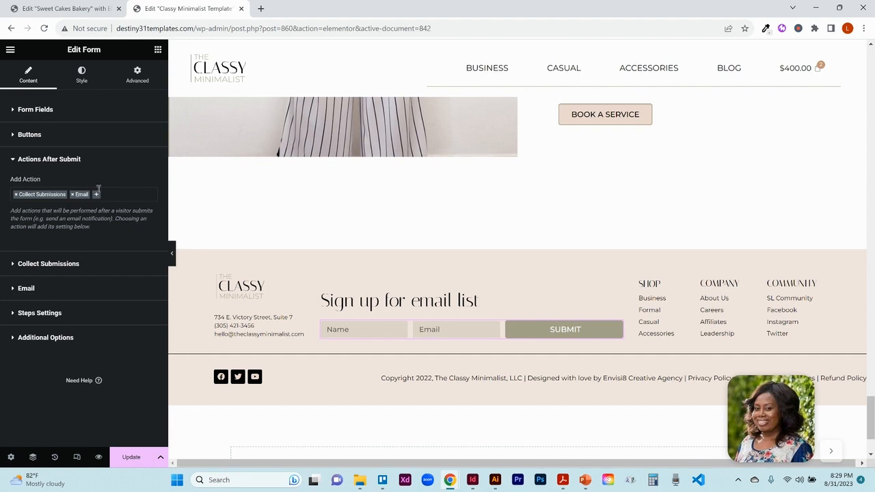
left_click(41, 265)
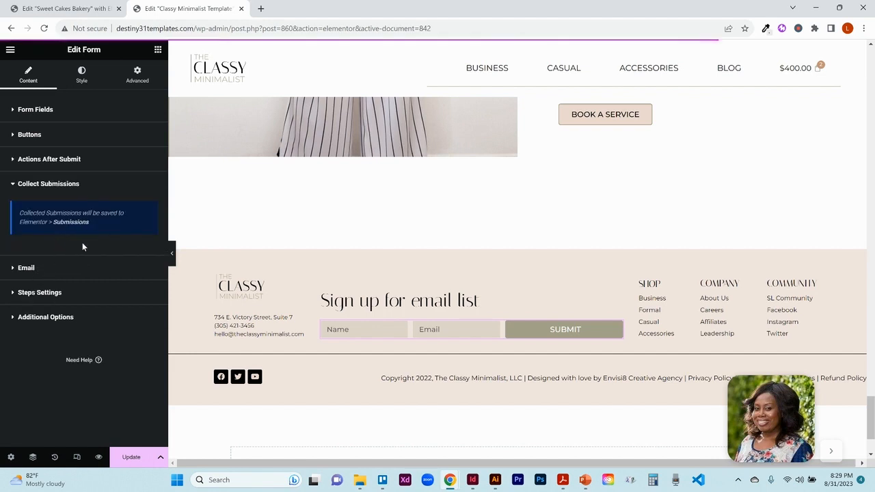
left_click(28, 269)
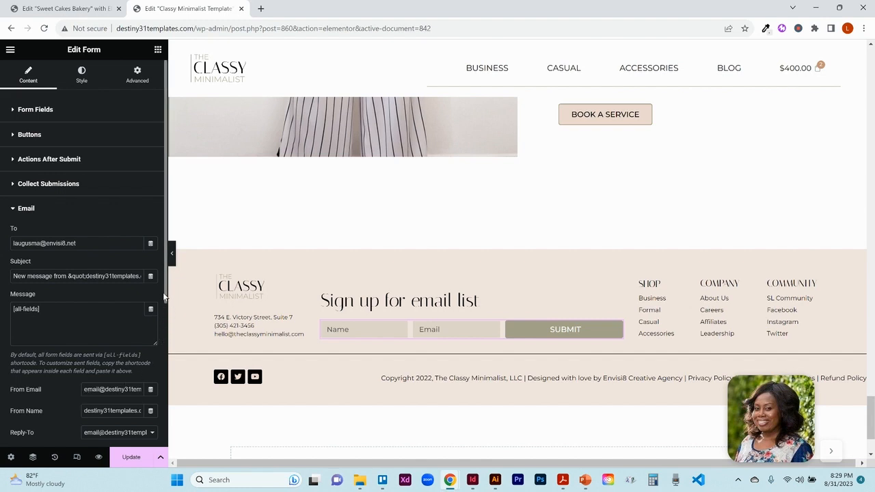
scroll(163, 296, "down", 3)
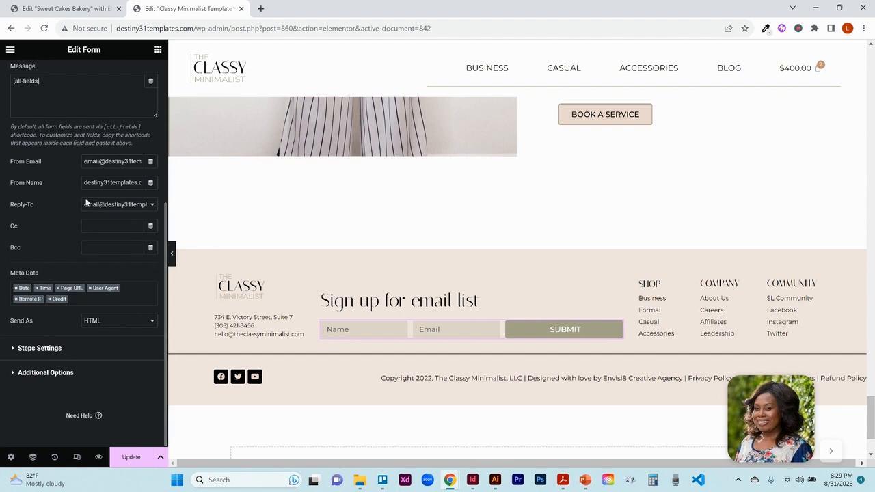
left_click(40, 348)
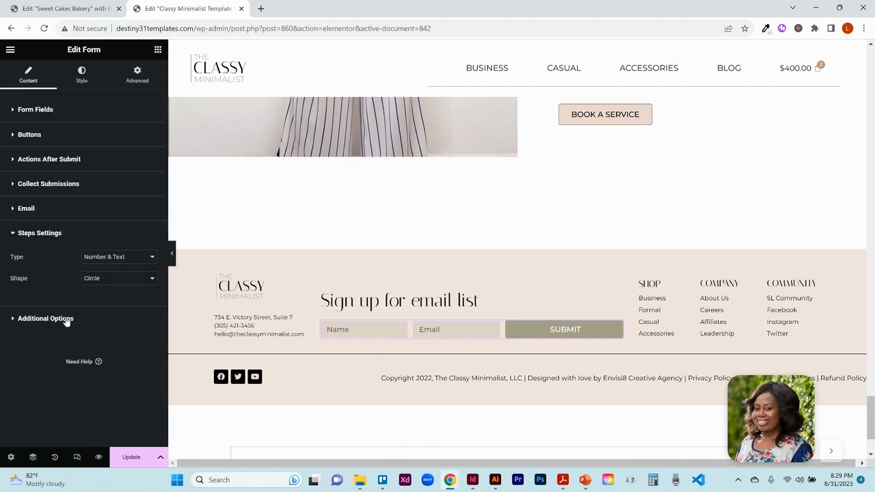
left_click(45, 319)
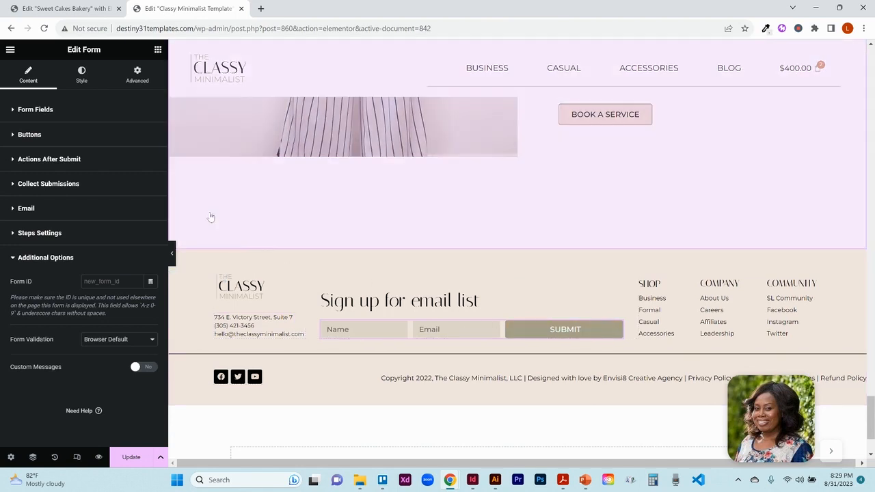
- Examine the form's style settings for fields and buttons, including field typography, background color and button hover colors
left_click(82, 71)
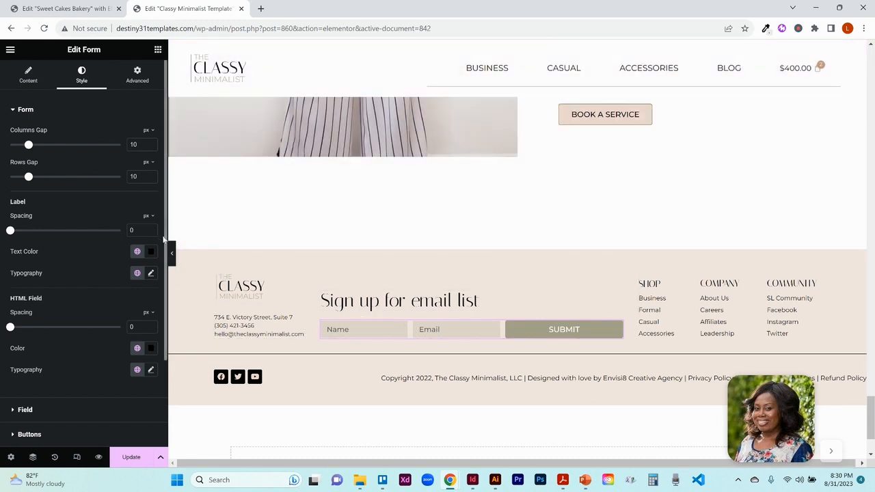
left_click_drag(164, 239, 162, 319)
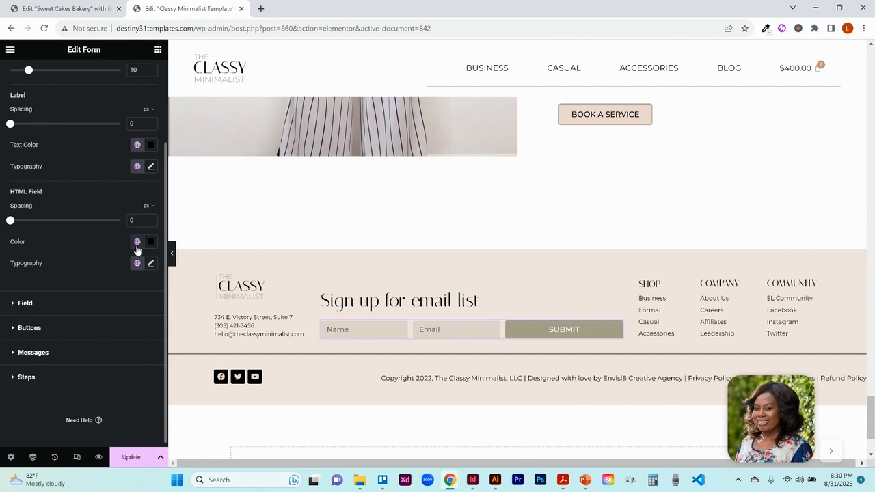
left_click(33, 309)
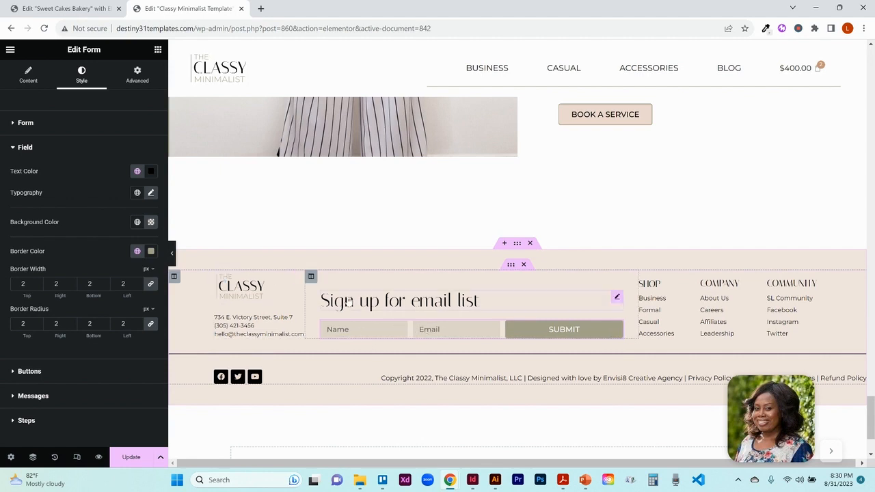
left_click(152, 196)
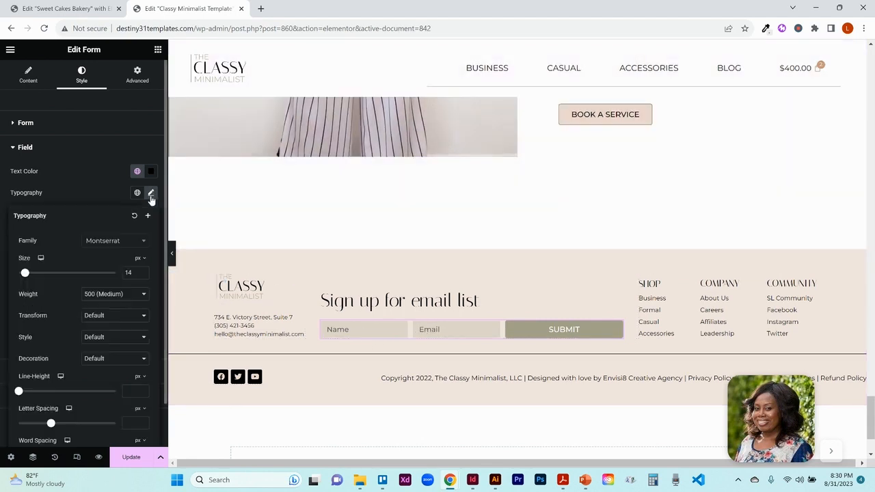
left_click(151, 195)
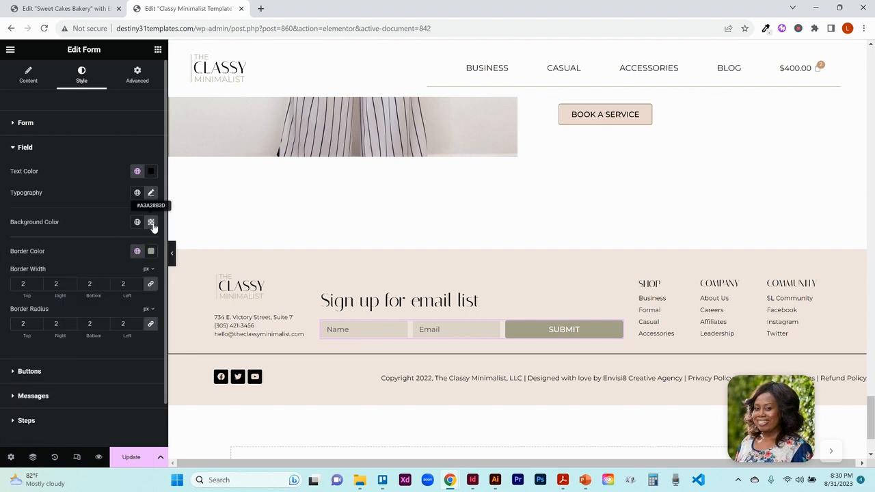
left_click(151, 223)
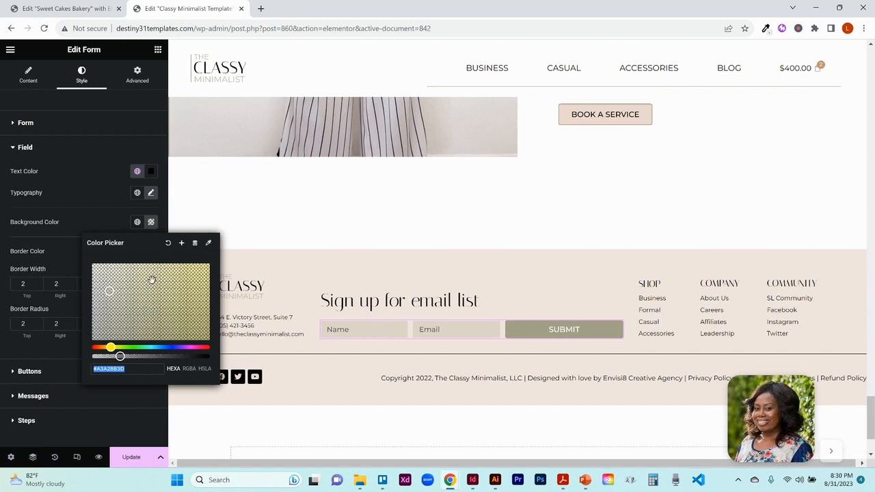
left_click(136, 223)
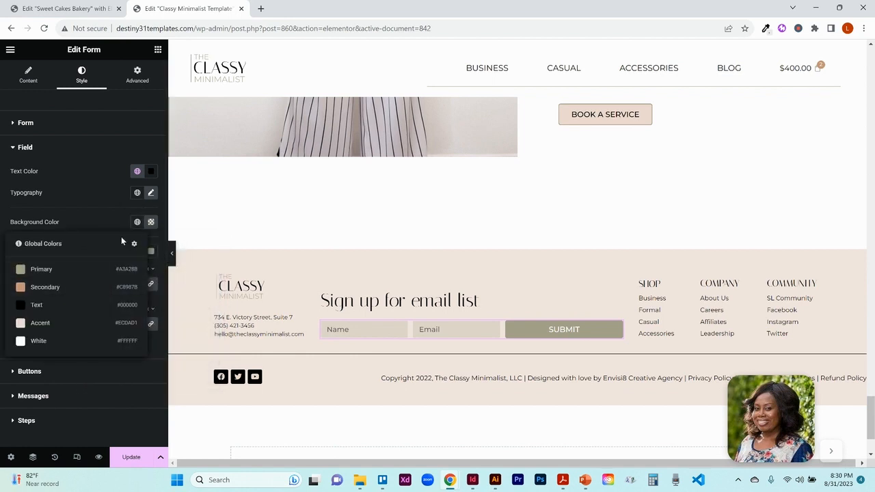
left_click(151, 221)
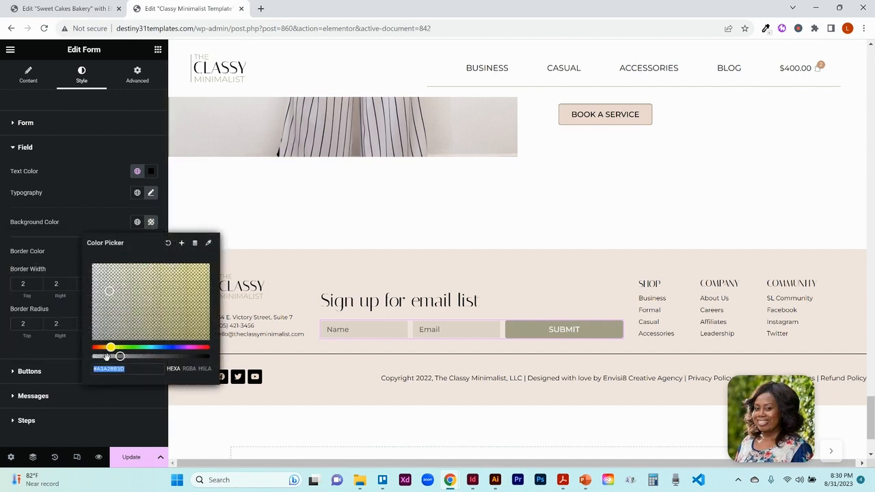
left_click(104, 223)
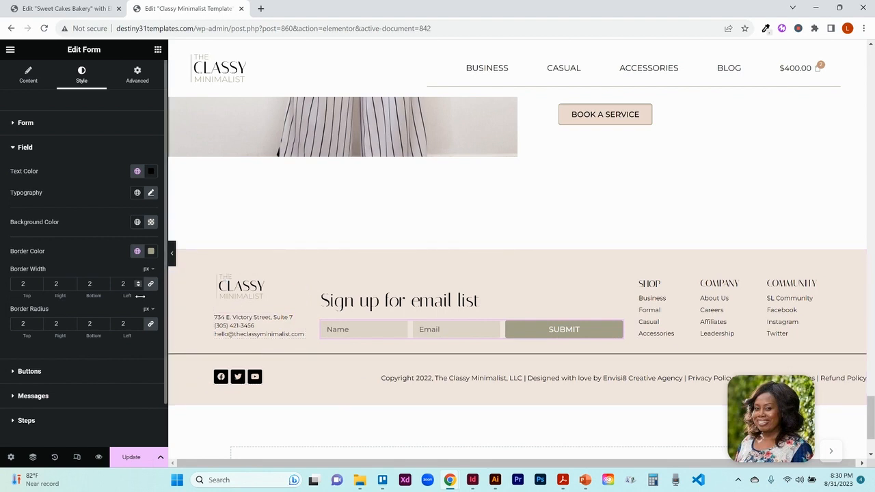
left_click(29, 371)
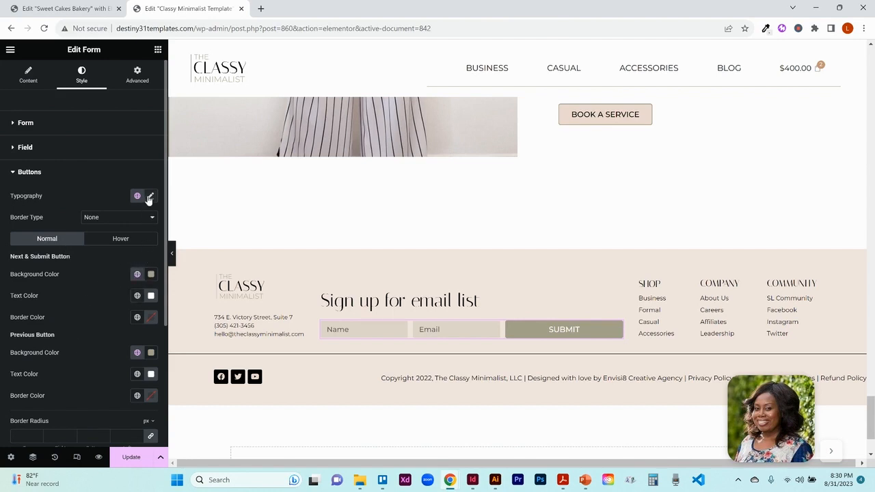
left_click(115, 242)
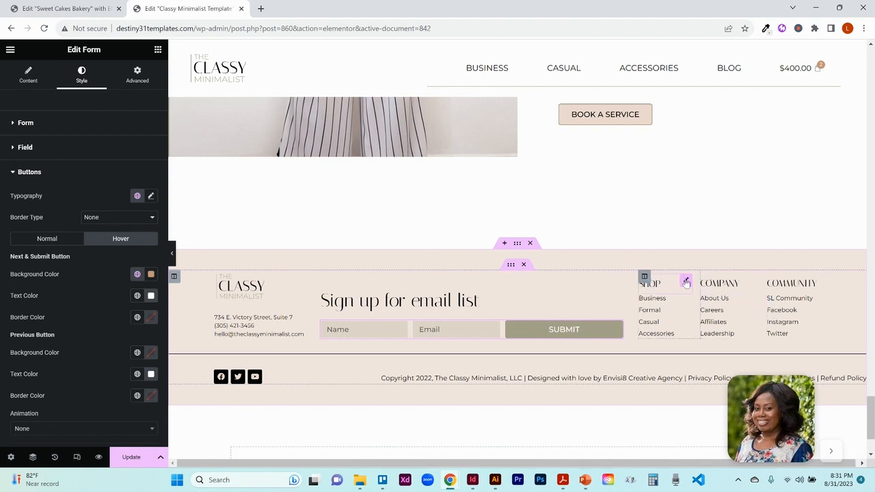
- Inspect the footer's SHOP heading and its link list content, icon and text style settings
left_click(687, 282)
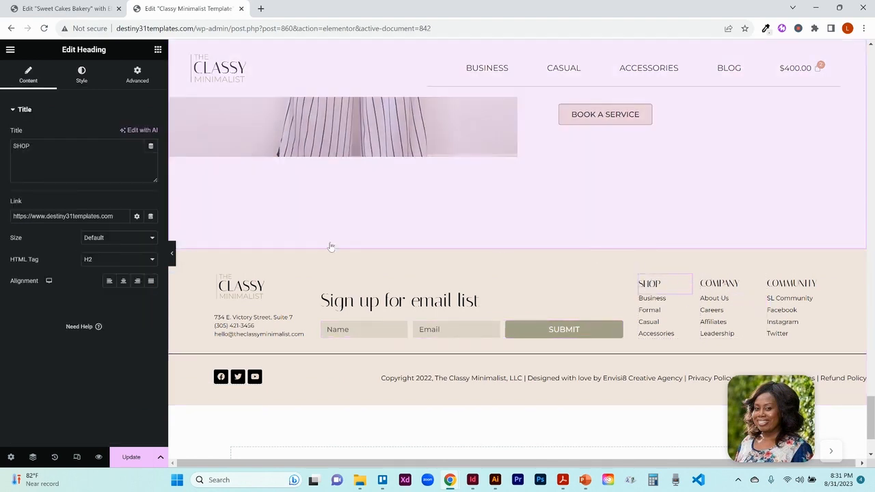
left_click(81, 77)
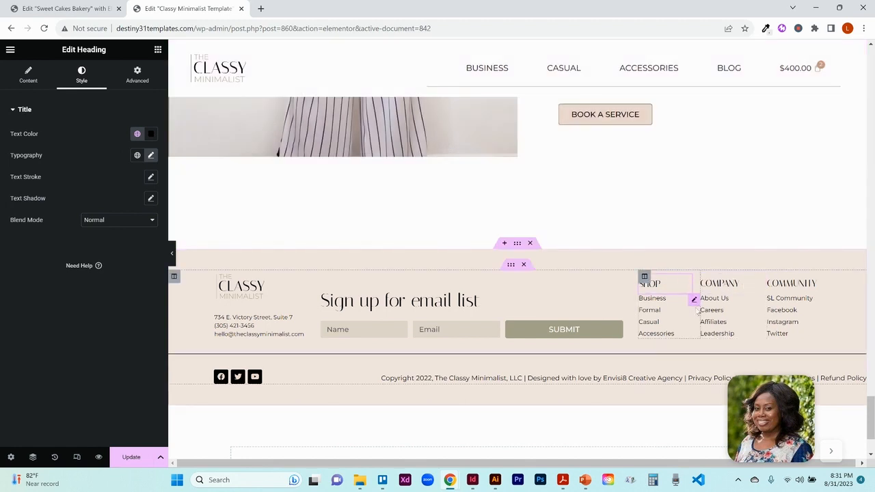
left_click(694, 301)
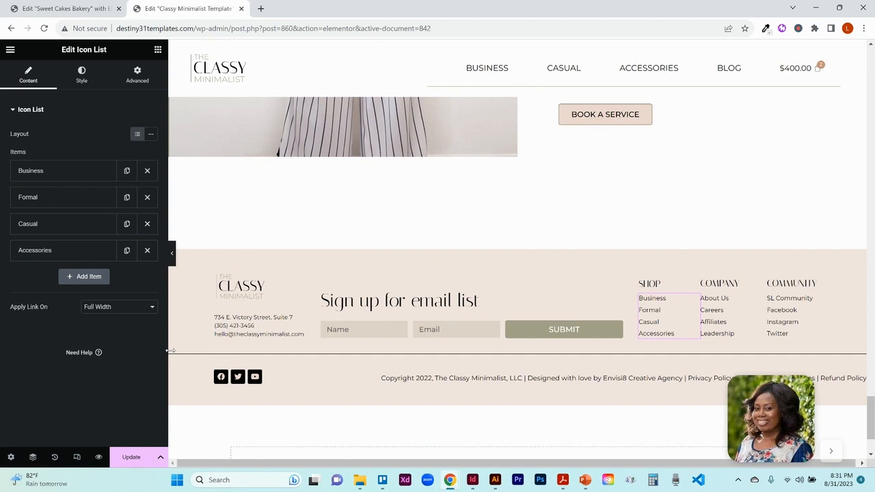
left_click(84, 178)
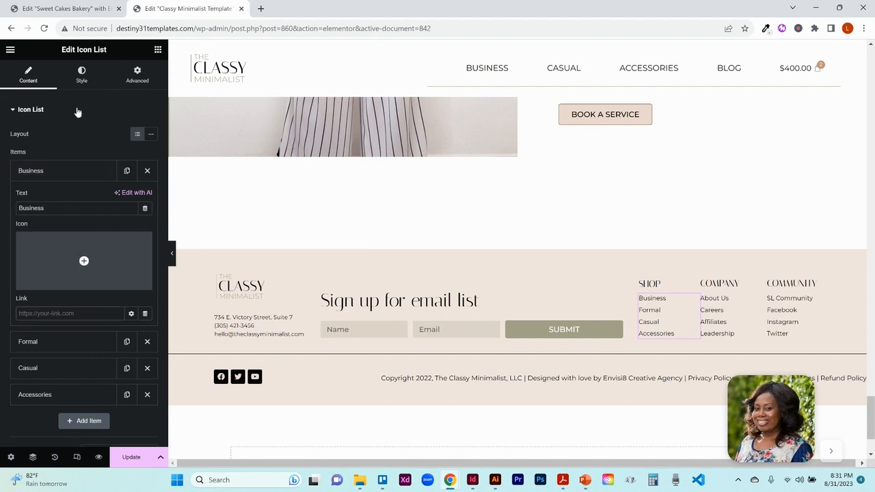
left_click(82, 76)
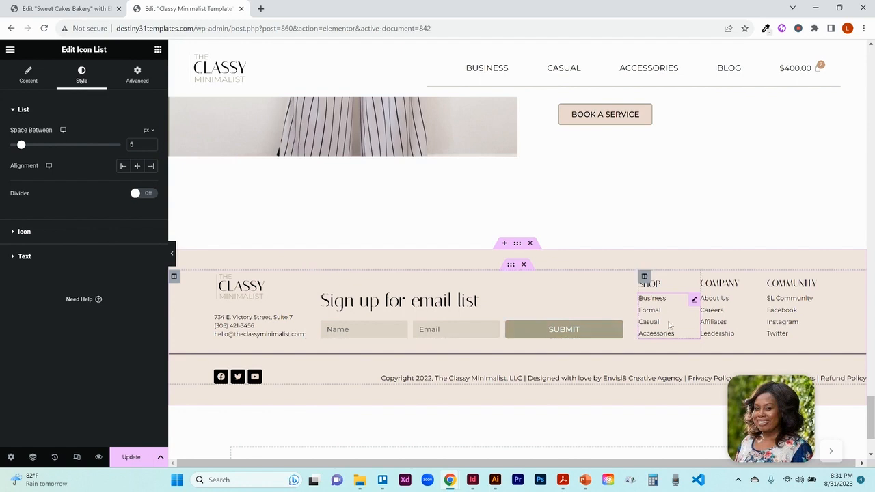
left_click(56, 235)
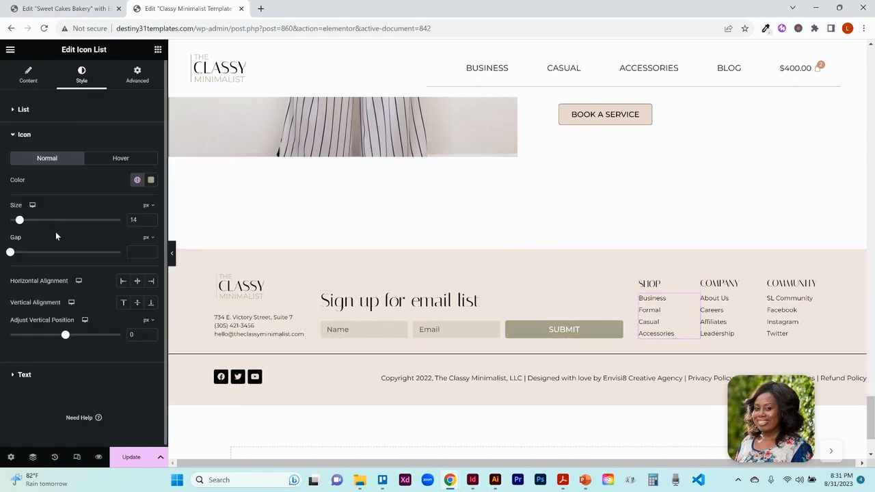
left_click(26, 376)
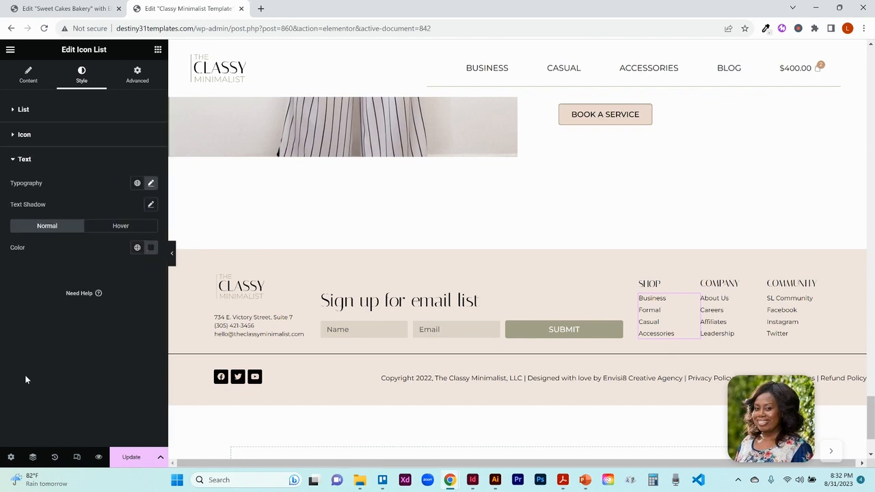
left_click(151, 185)
left_click(151, 185)
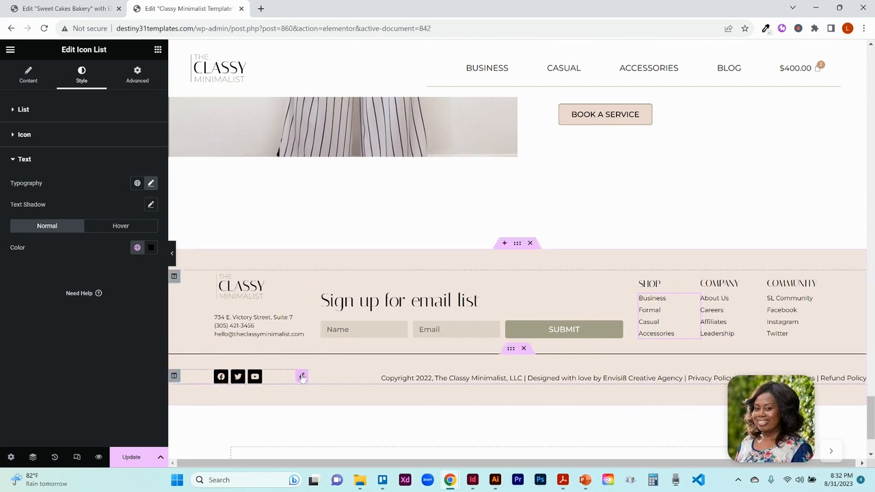
- Select the footer's social icons and expand the Facebook, Twitter and Youtube items to inspect their settings
left_click(302, 377)
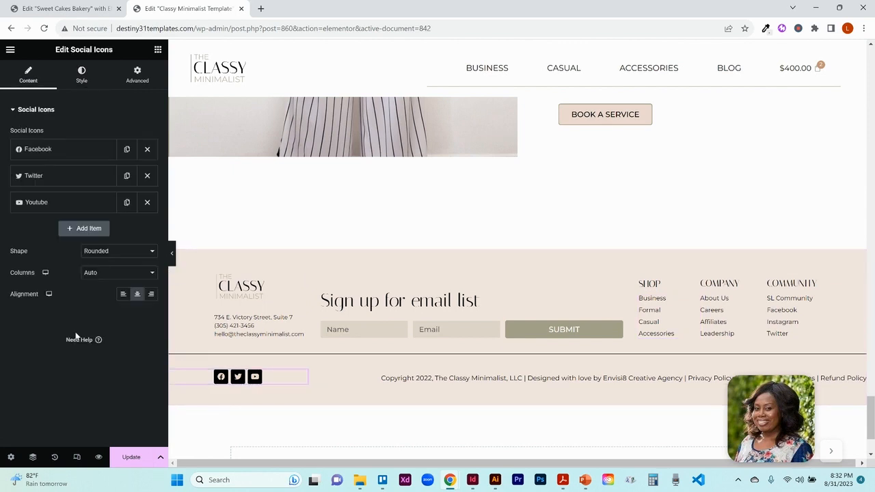
left_click(62, 157)
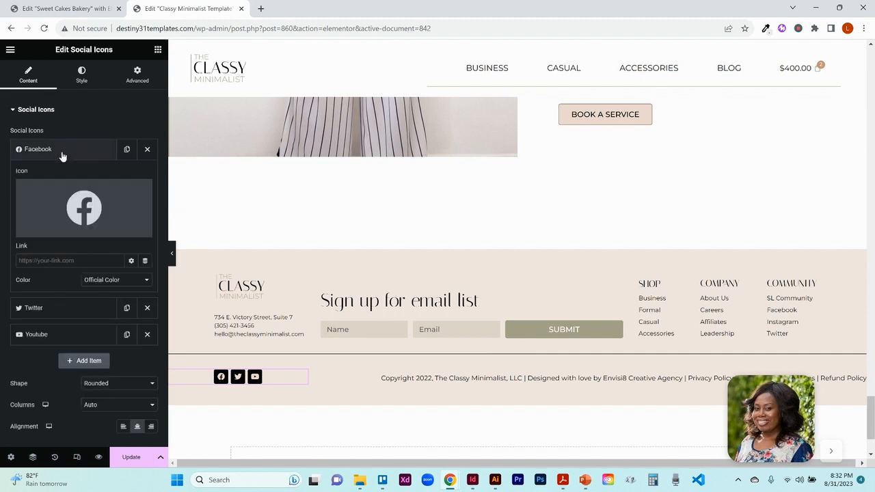
mouse_move(83, 204)
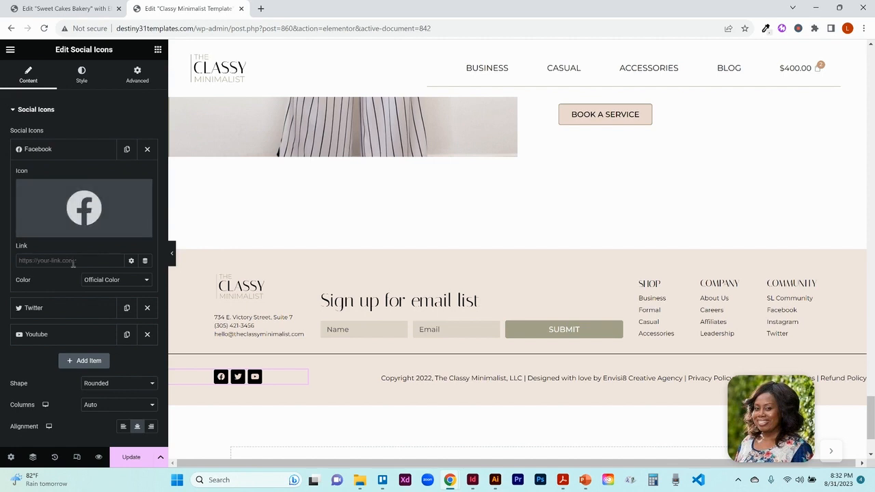
left_click(47, 308)
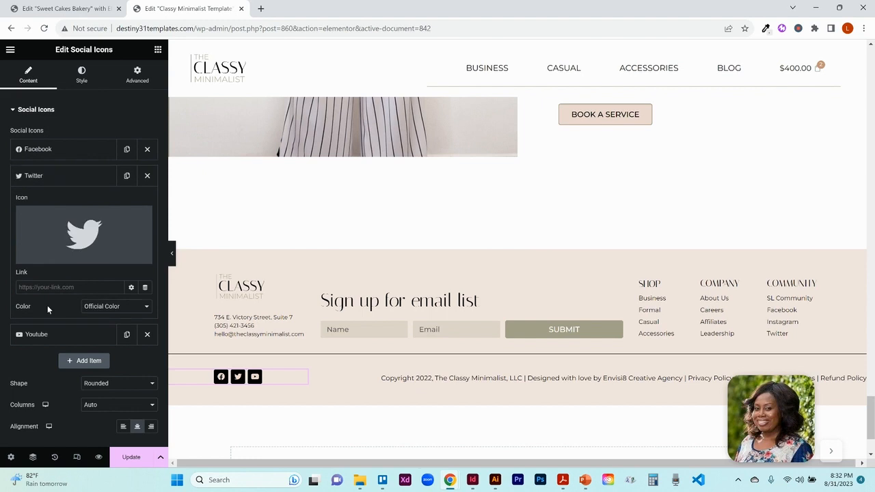
left_click(37, 339)
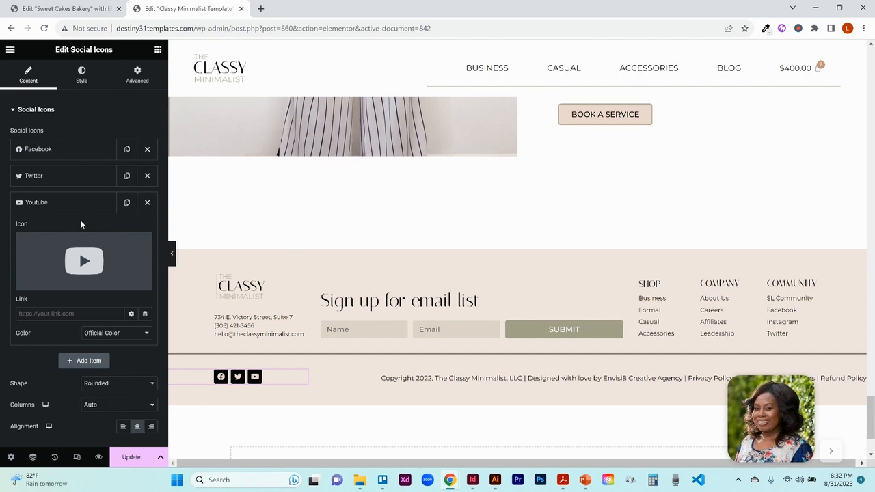
- Add a fourth social icon item, search the icon library for Spotify and insert it, then delete that item again
left_click(76, 359)
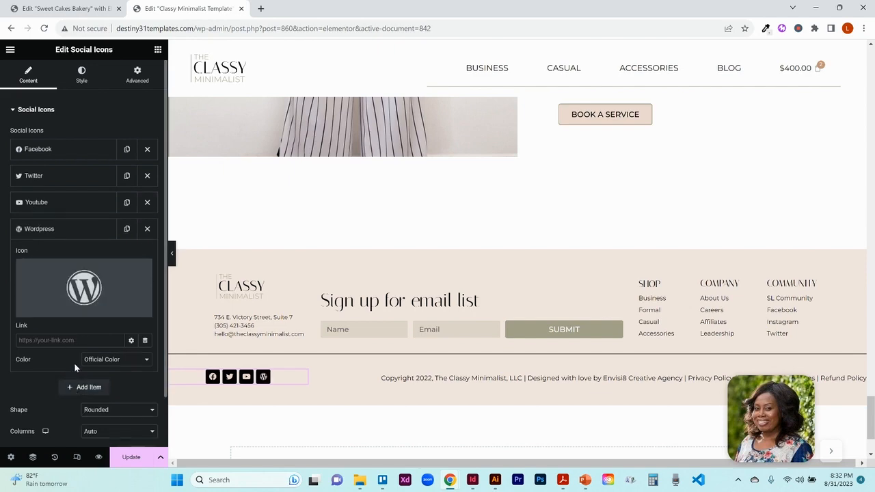
left_click(96, 305)
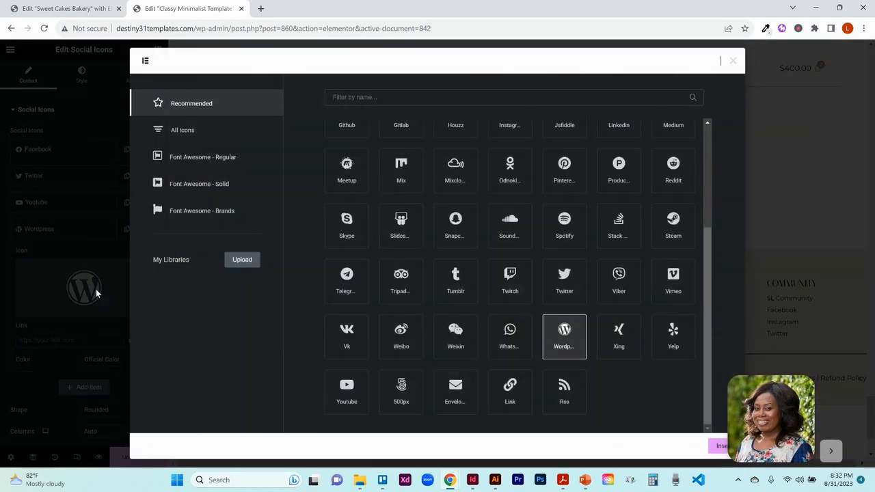
left_click(381, 97)
type("ti")
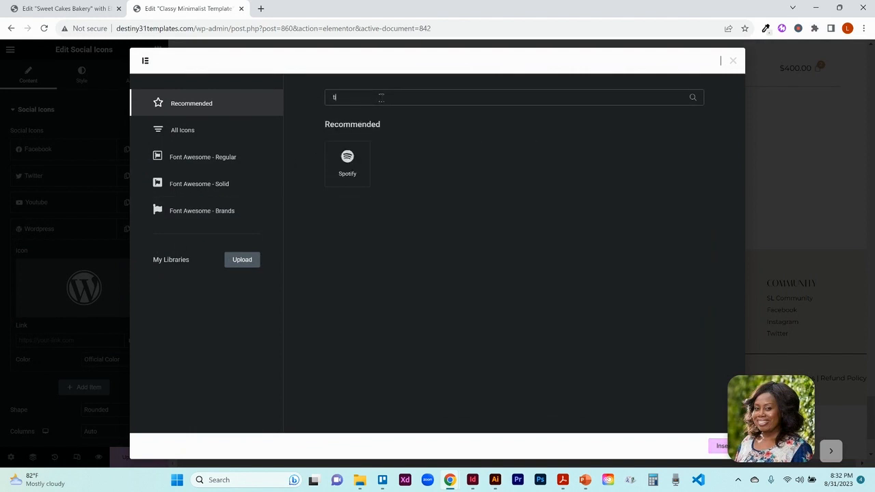
type("k")
key("BackSpace")
key("BackSpace")
key("BackSpace")
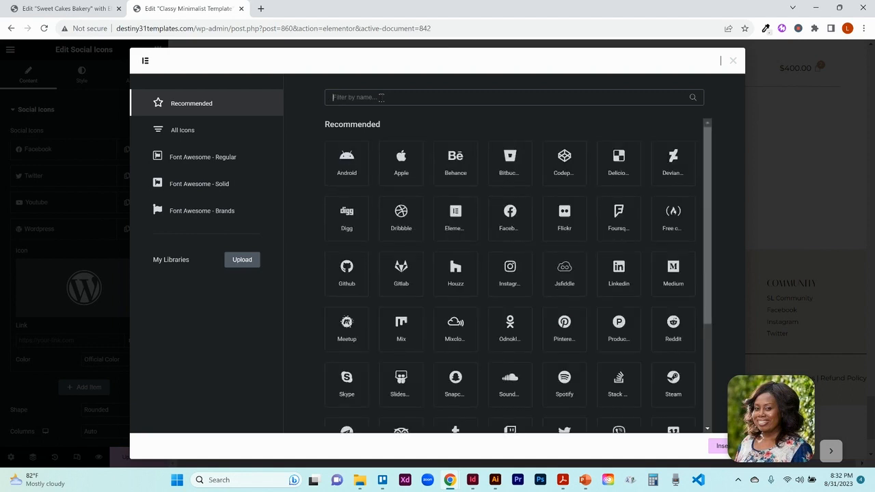
type("spo")
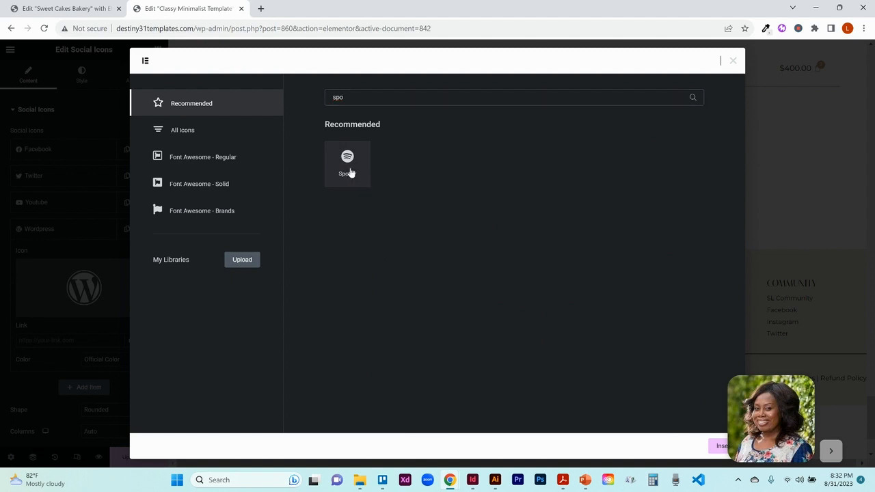
left_click(350, 173)
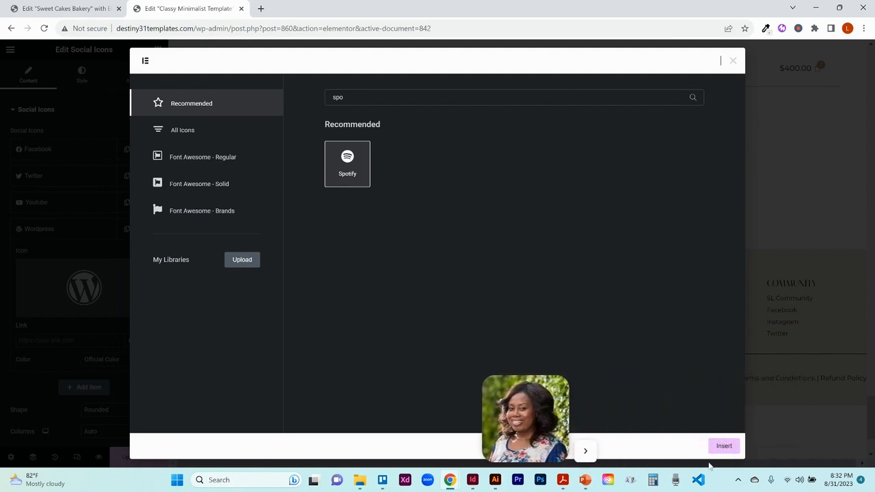
left_click(722, 447)
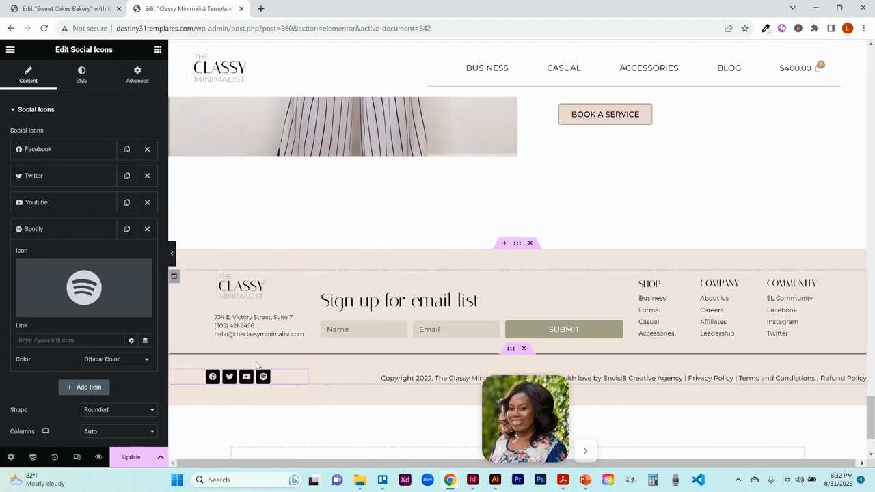
left_click(146, 229)
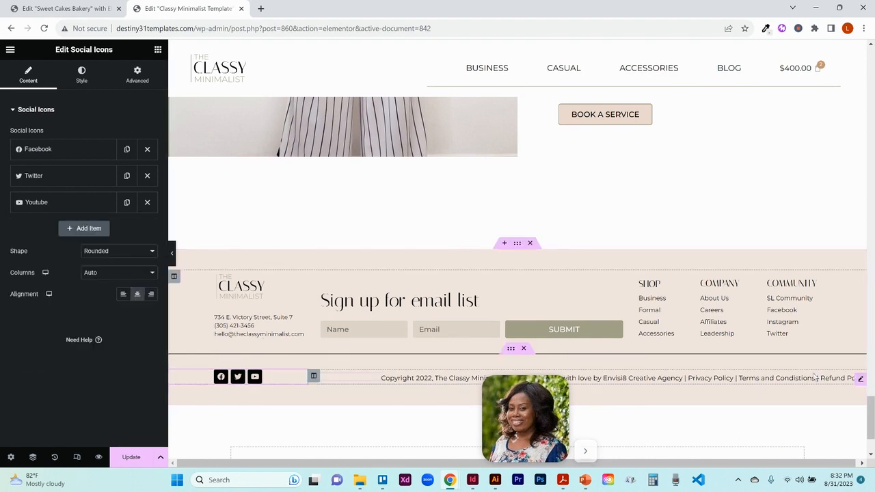
- Open the copyright text, select the Privacy Policy words and open the link box without adding a link
left_click(860, 379)
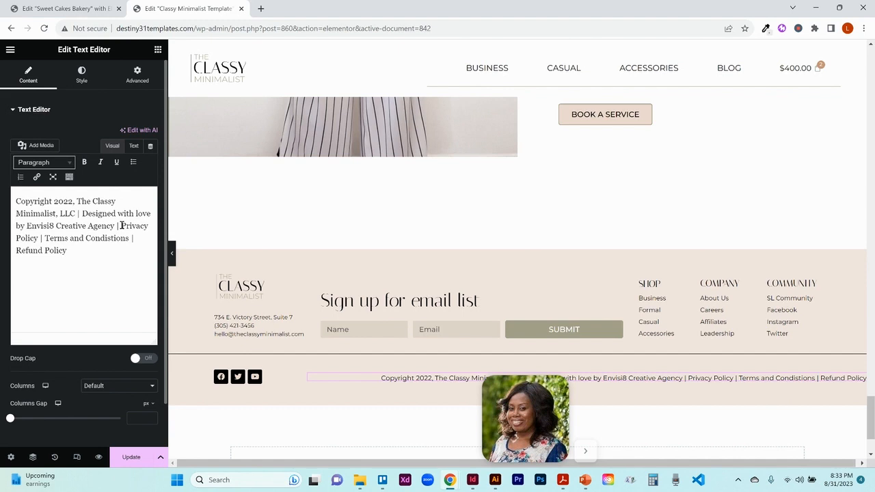
left_click_drag(122, 227, 38, 240)
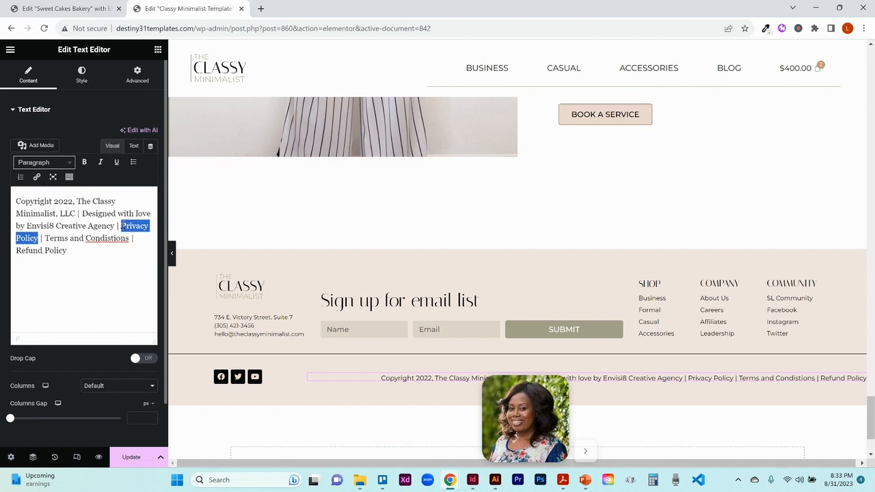
left_click(37, 178)
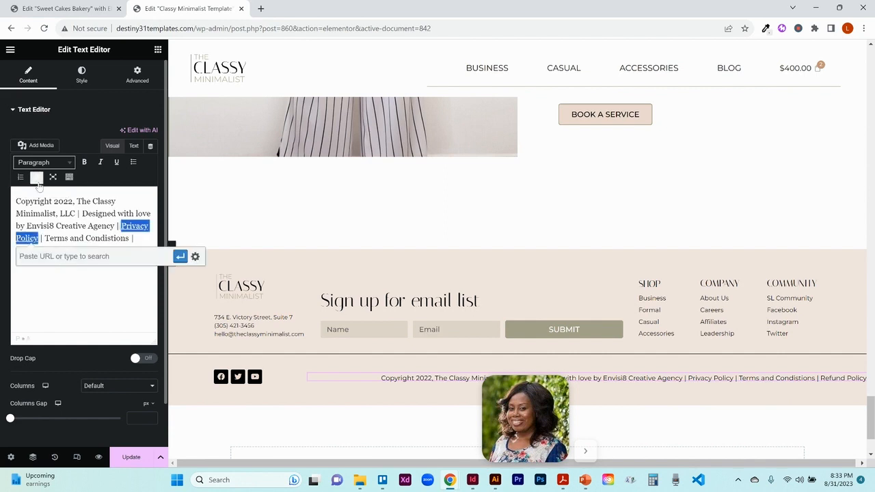
left_click(65, 293)
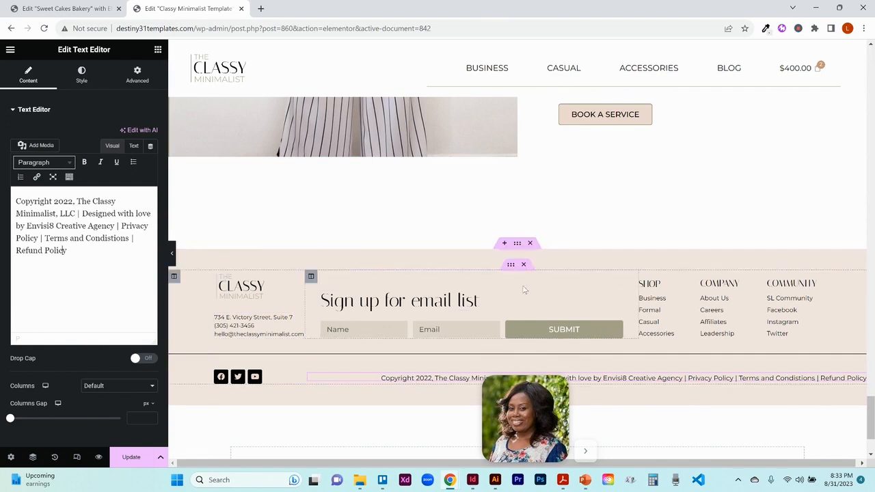
- Select the template's footer section and inspect its background color and global color choices
left_click(517, 244)
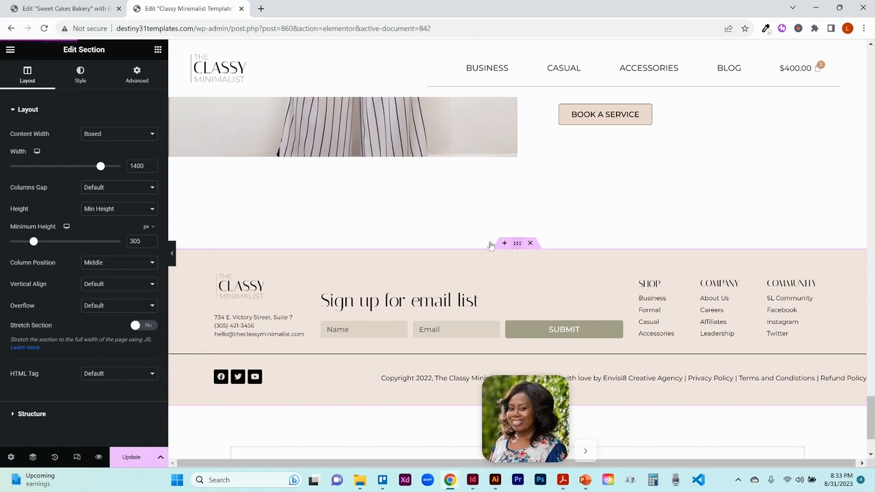
left_click(84, 81)
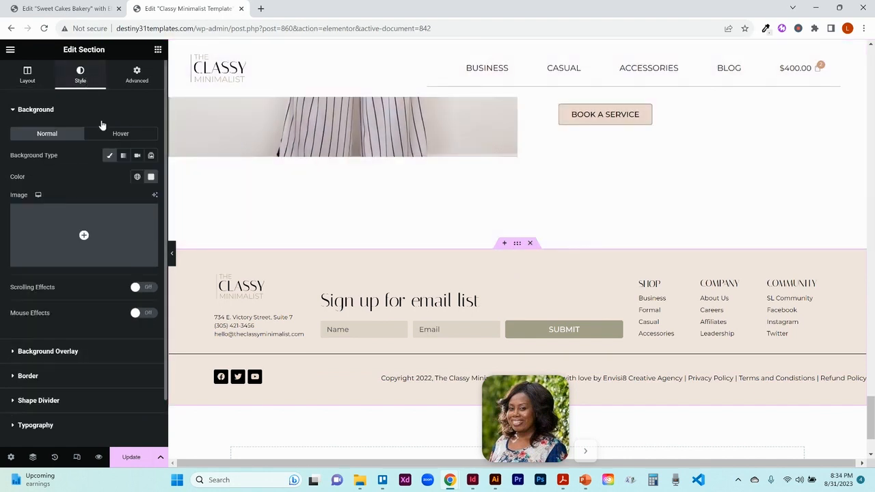
left_click(137, 179)
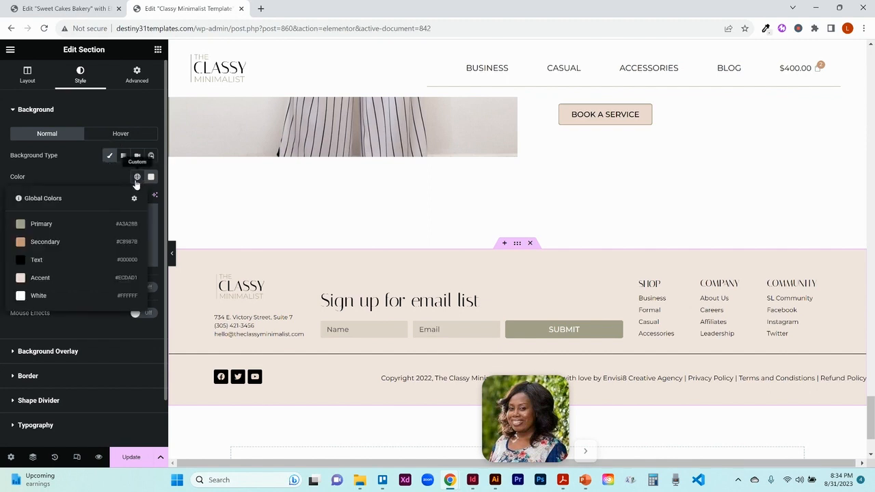
left_click(136, 181)
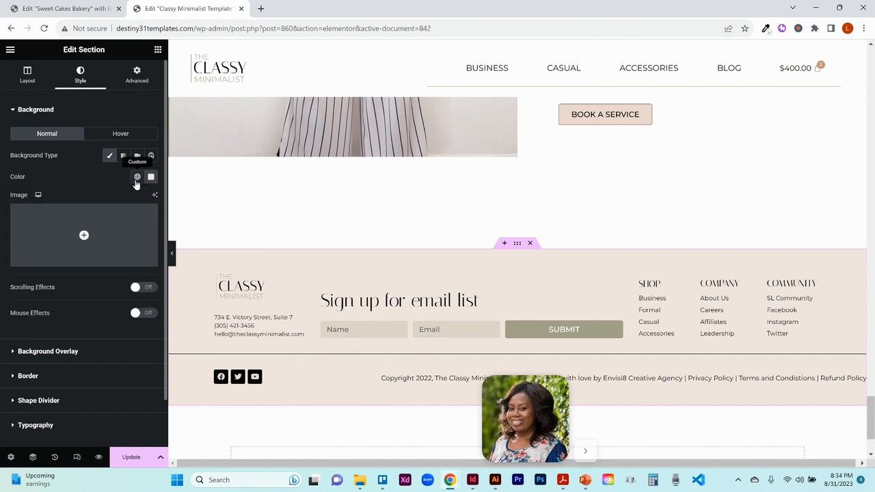
- Switch to the Sweet Cakes Bakery editor, check the footer section's background style and update the page
left_click(75, 7)
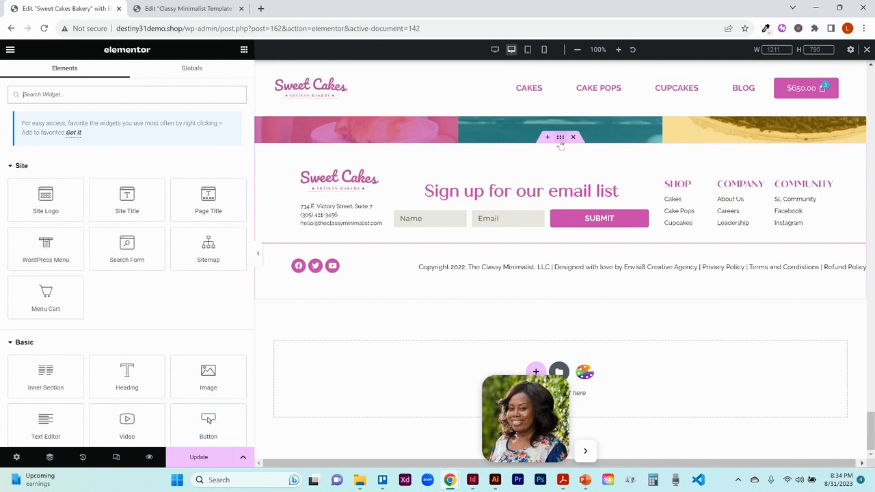
left_click(560, 137)
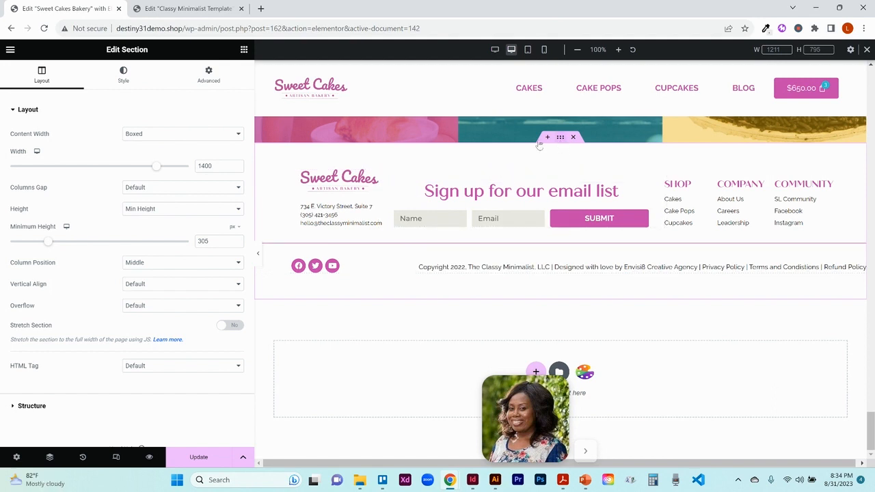
left_click(127, 78)
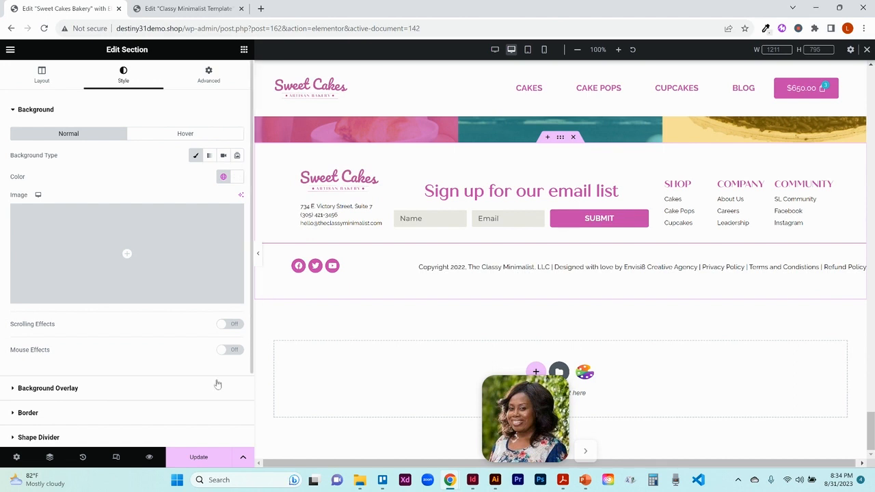
left_click(199, 457)
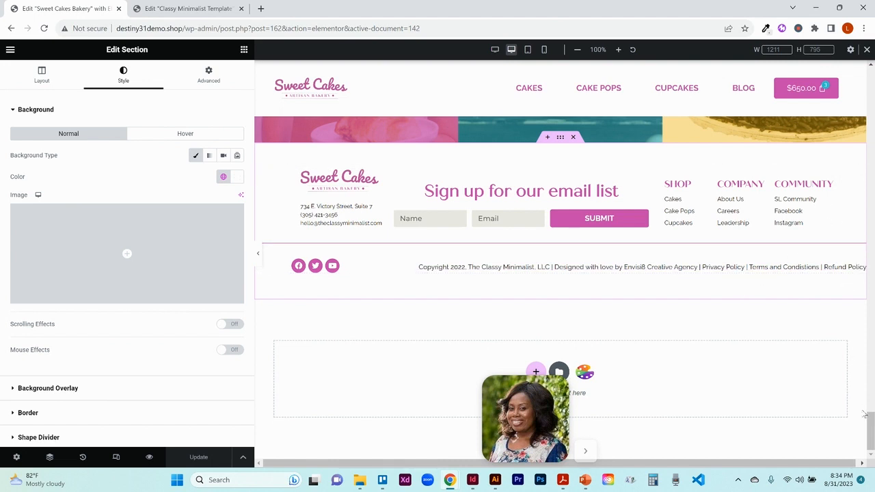
- Return to the top of the Sweet Cakes page and open the live site view
right_click(864, 367)
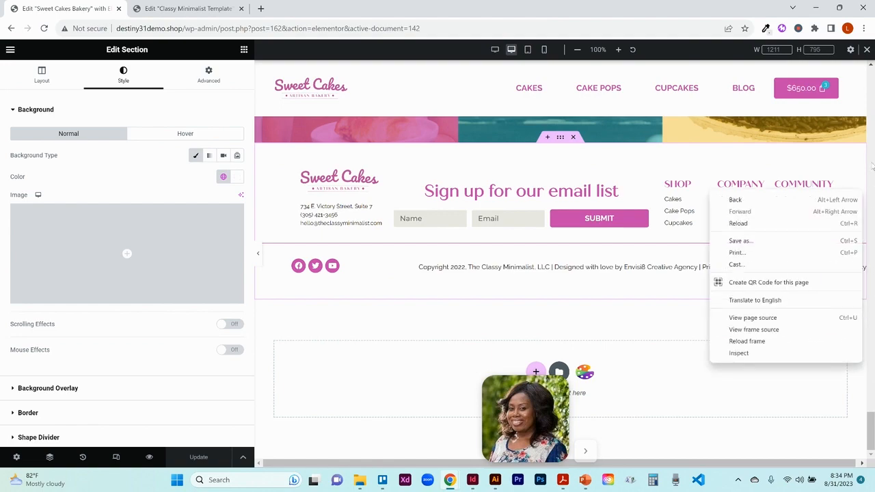
left_click(873, 140)
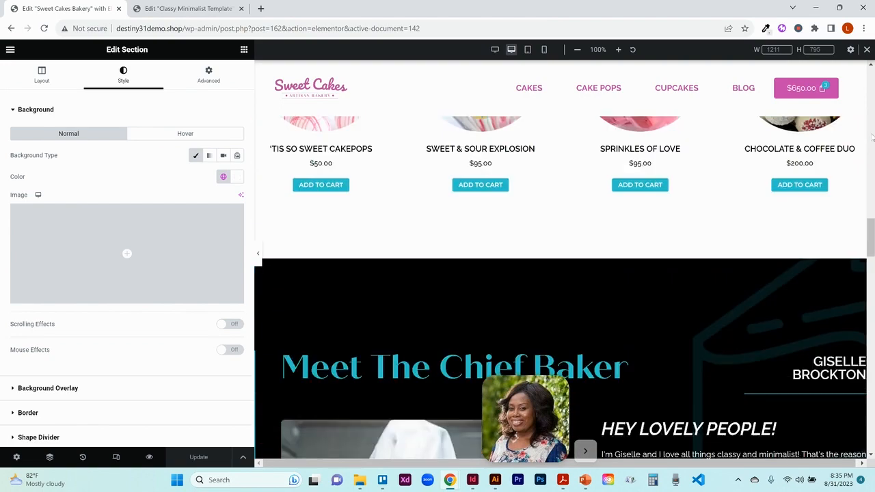
left_click(873, 140)
left_click(873, 140)
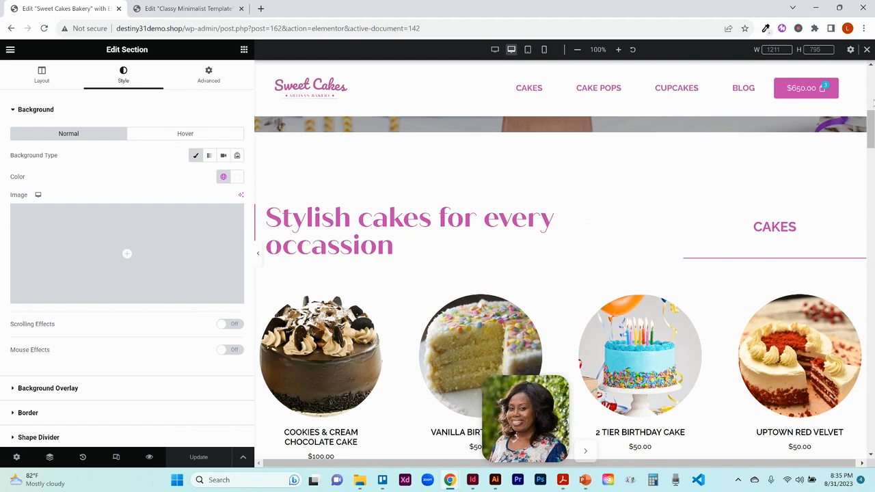
left_click(873, 94)
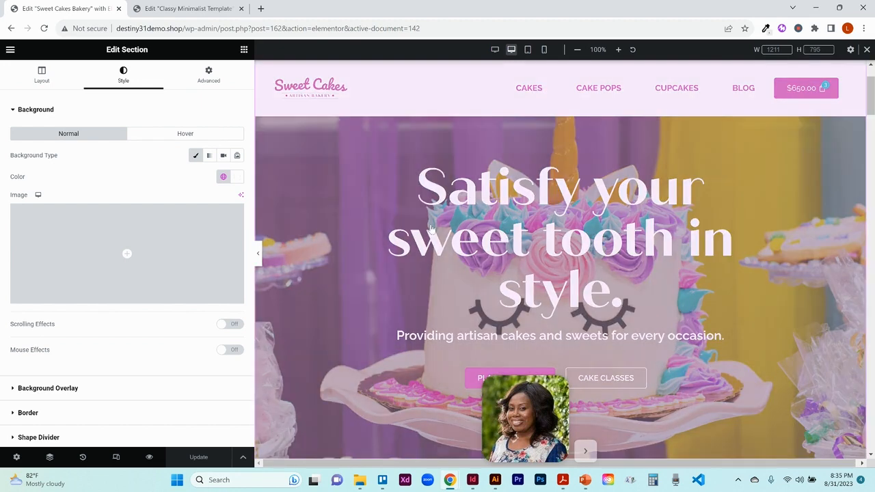
left_click(443, 264)
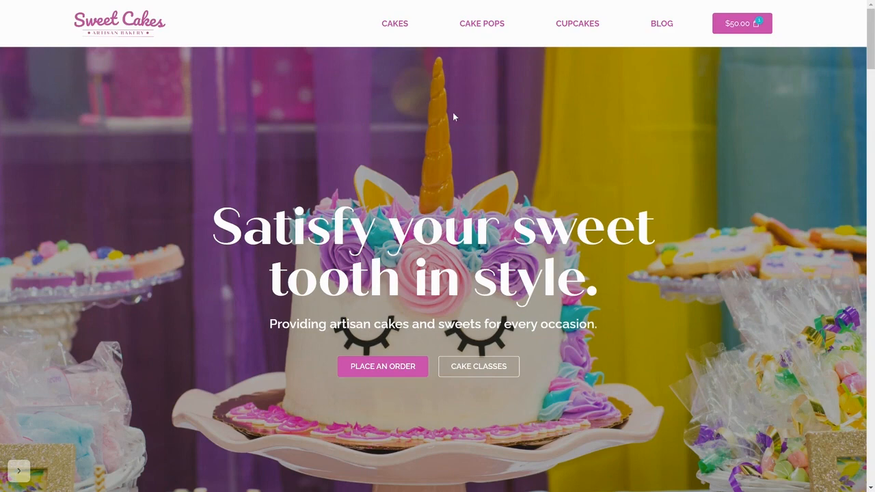
- Browse the live site's Cakes page down to the footer, then open and review the Blog page
left_click(398, 24)
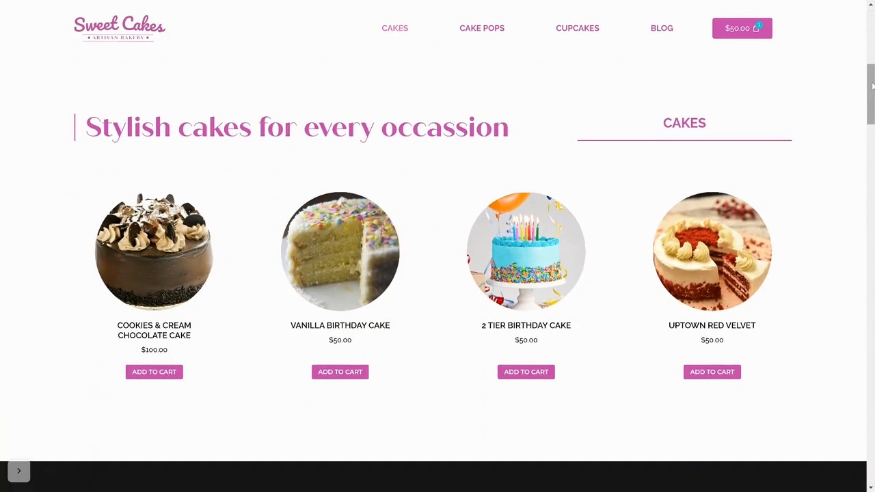
left_click_drag(872, 85, 873, 446)
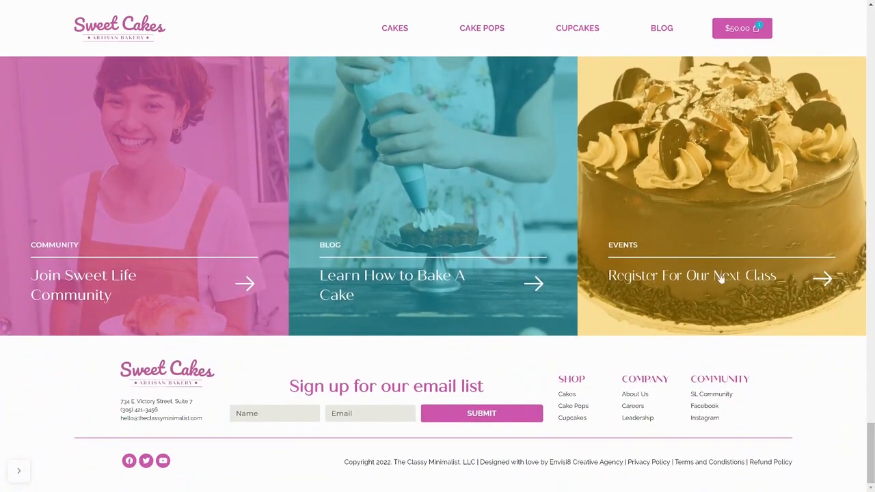
left_click(670, 32)
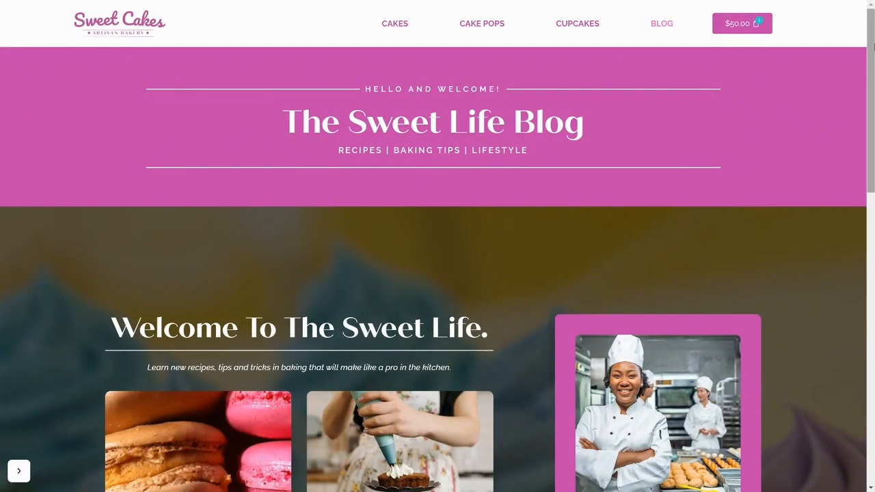
left_click_drag(874, 47, 873, 289)
scroll(852, 121, "up", 6)
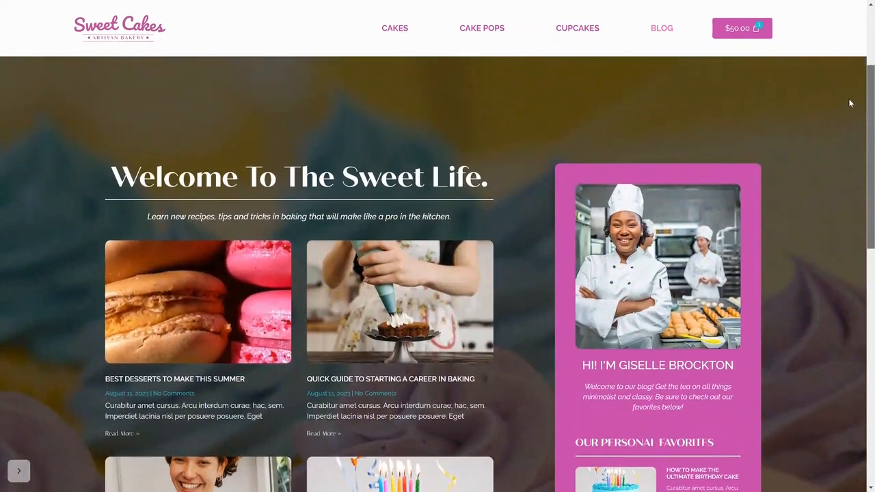
scroll(850, 102, "up", 4)
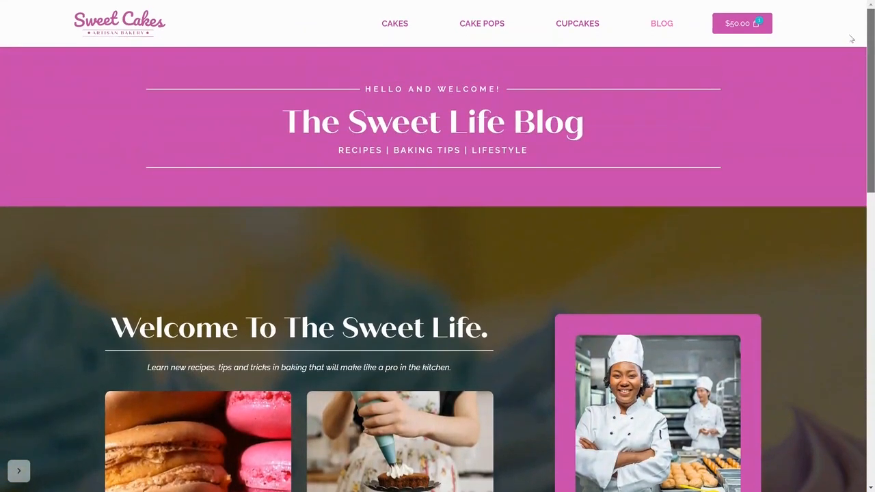
- Open the mini cart, view the cart and proceed to the checkout page to review it
left_click(755, 27)
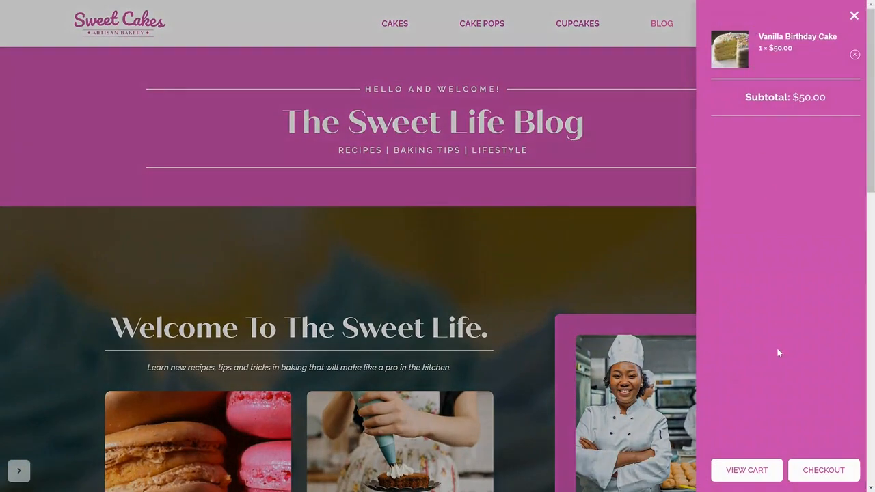
left_click(756, 479)
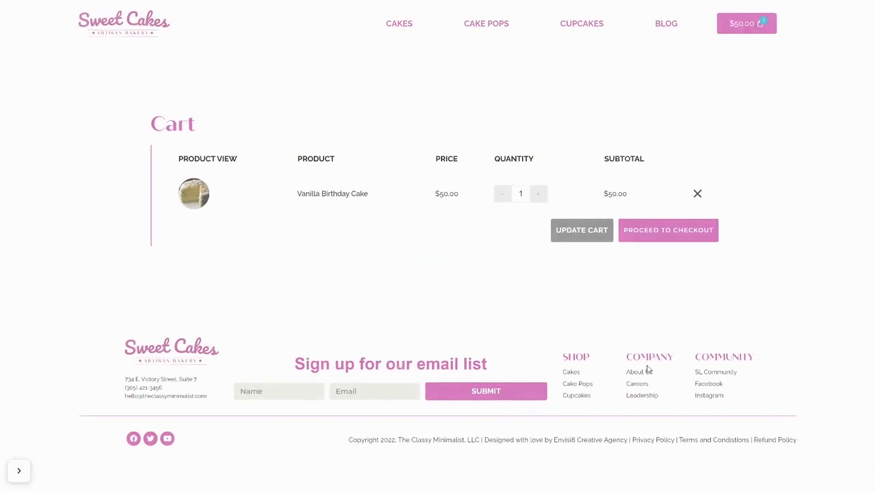
left_click(695, 239)
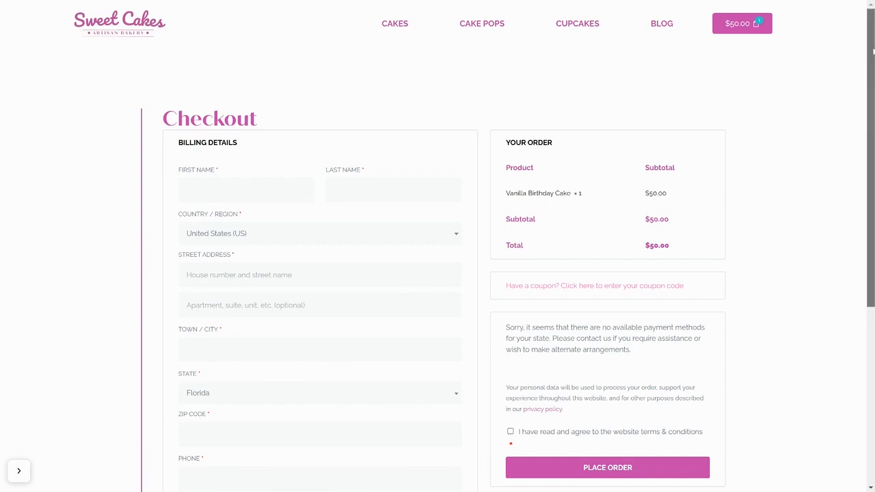
left_click_drag(873, 51, 869, 26)
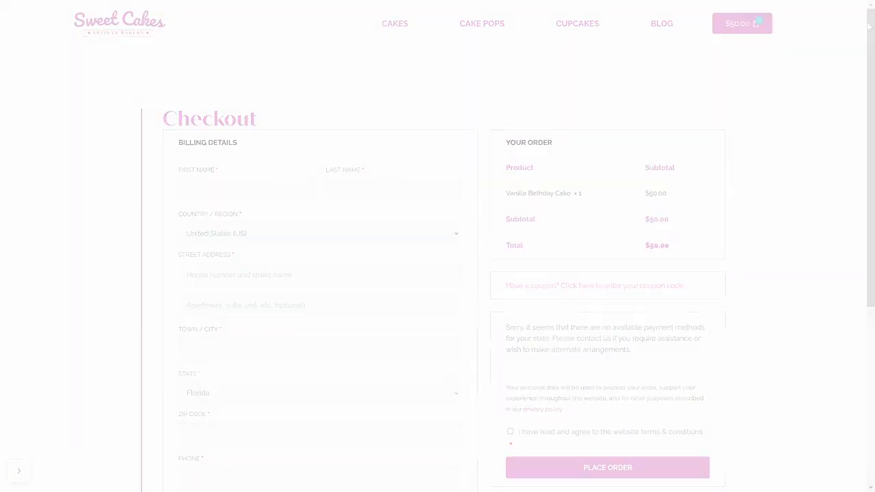